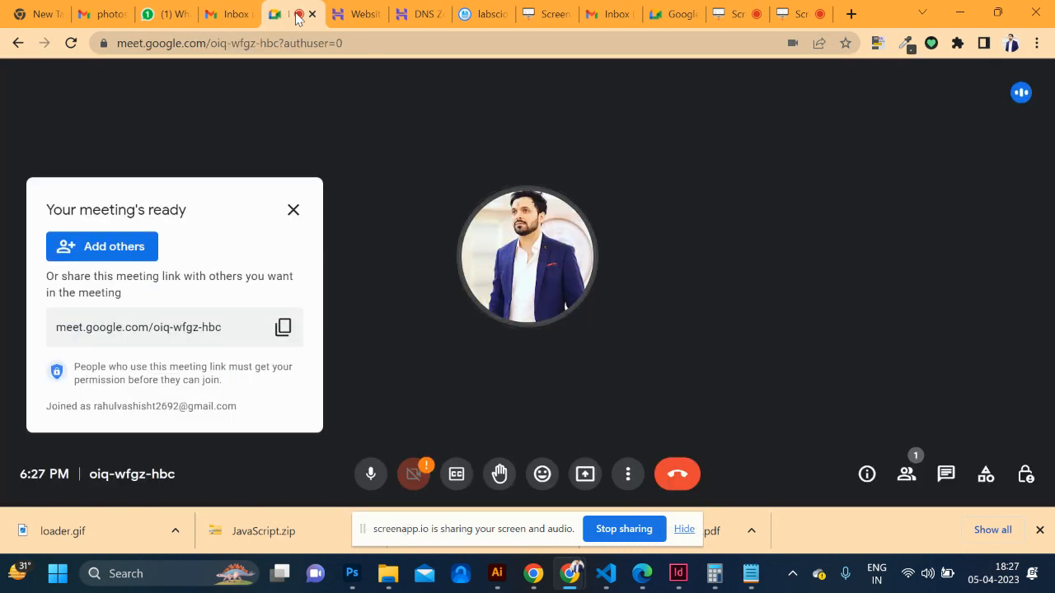
# Present your entire screen to the Meet call, then switch to the Gmail search tab
pyautogui.press('super')
pyautogui.press('Escape')
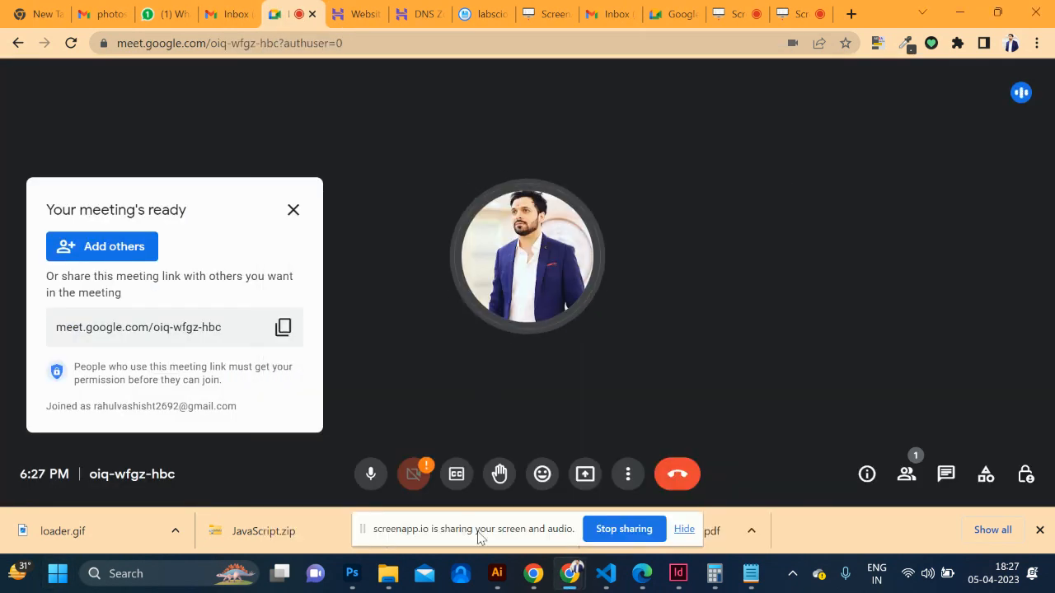
pyautogui.click(585, 474)
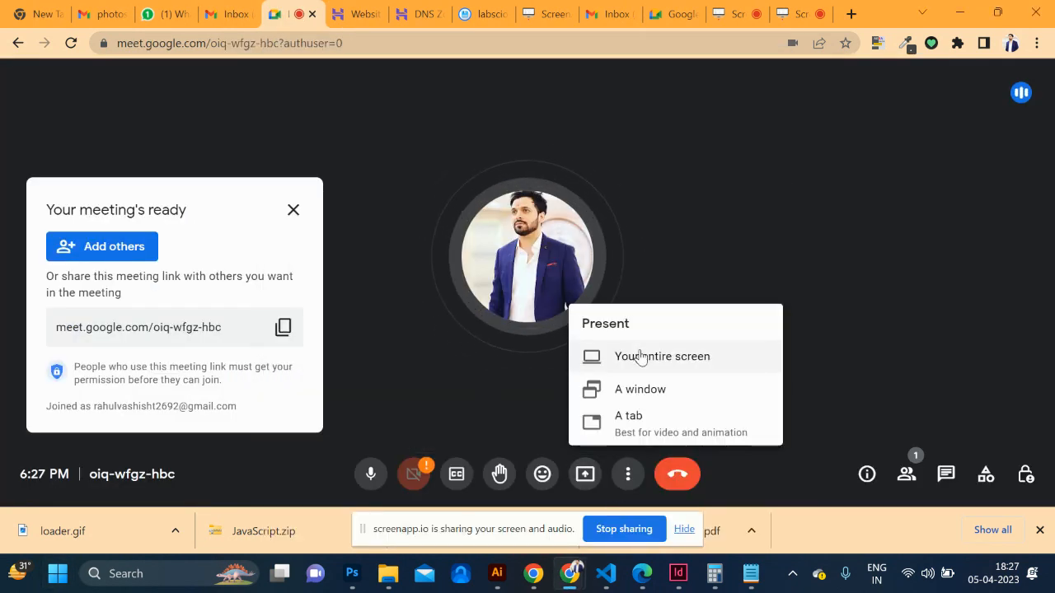
pyautogui.click(639, 356)
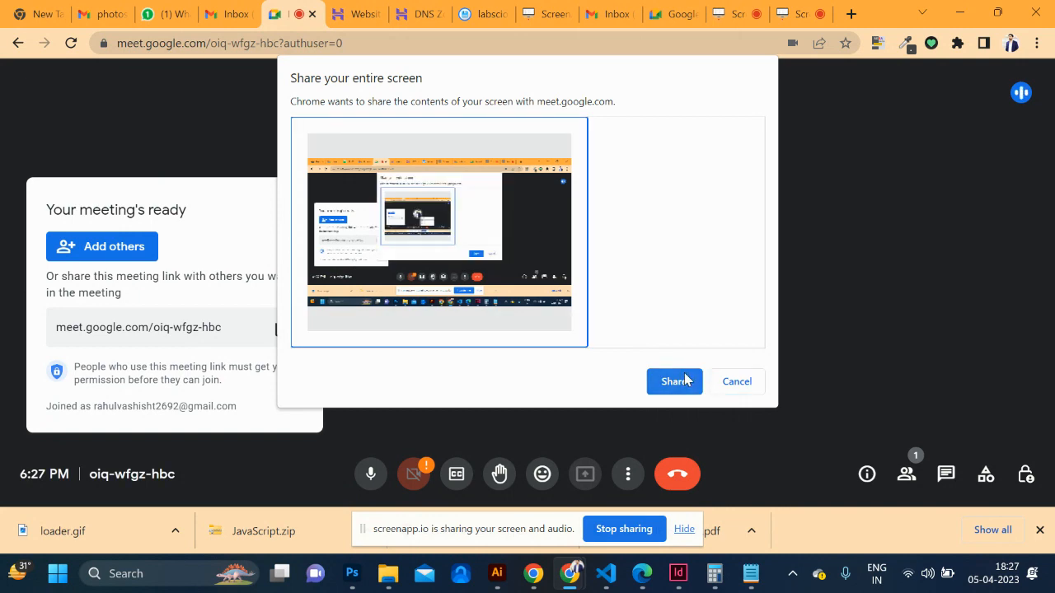
pyautogui.click(681, 376)
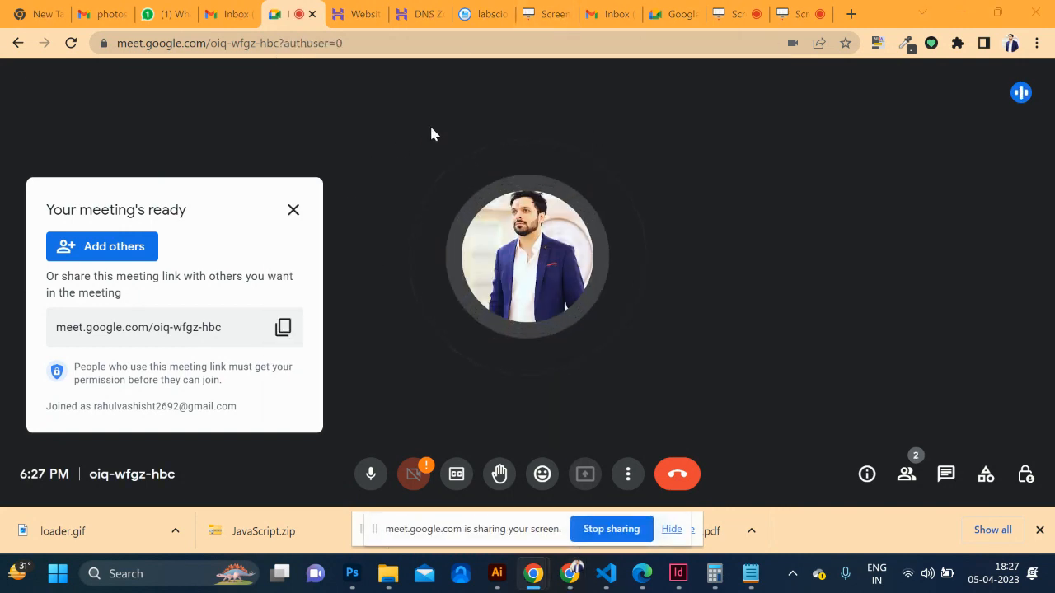
pyautogui.click(102, 14)
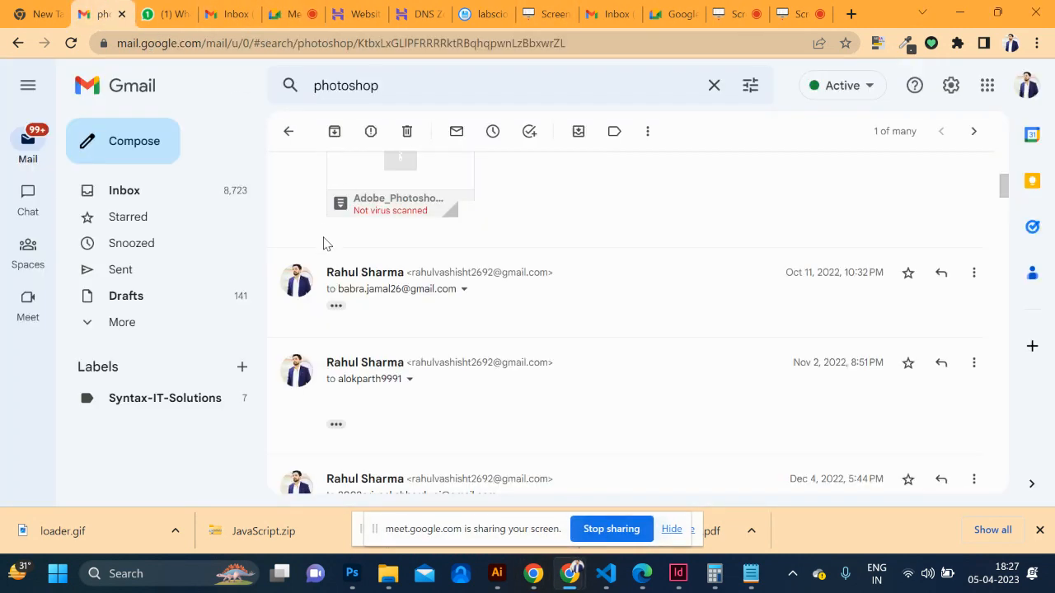
# Switch Gmail to the second signed-in account and launch Google Sheets from the apps menu
pyautogui.click(1026, 89)
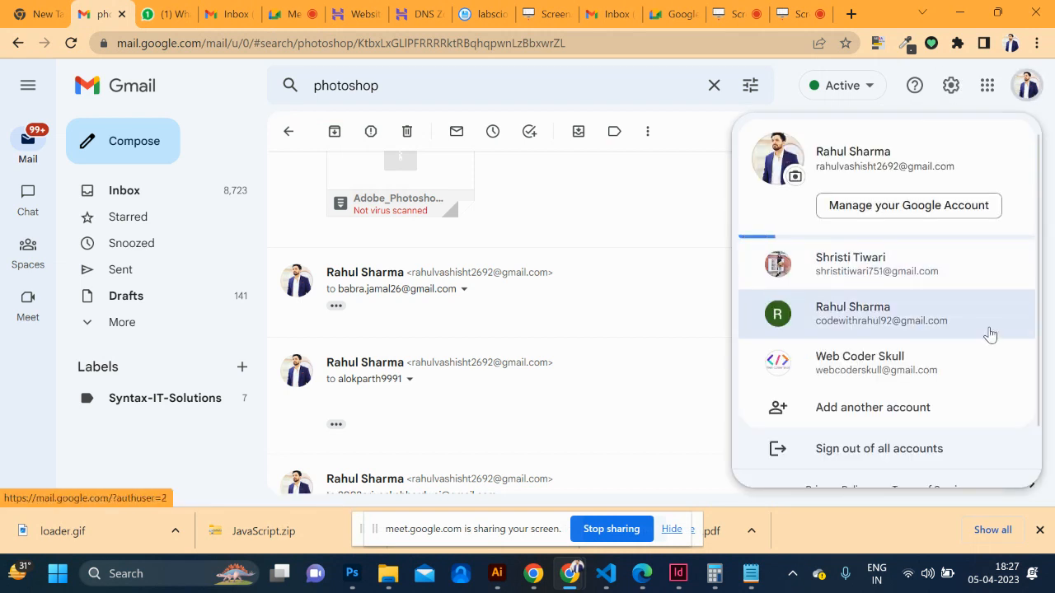
pyautogui.click(883, 295)
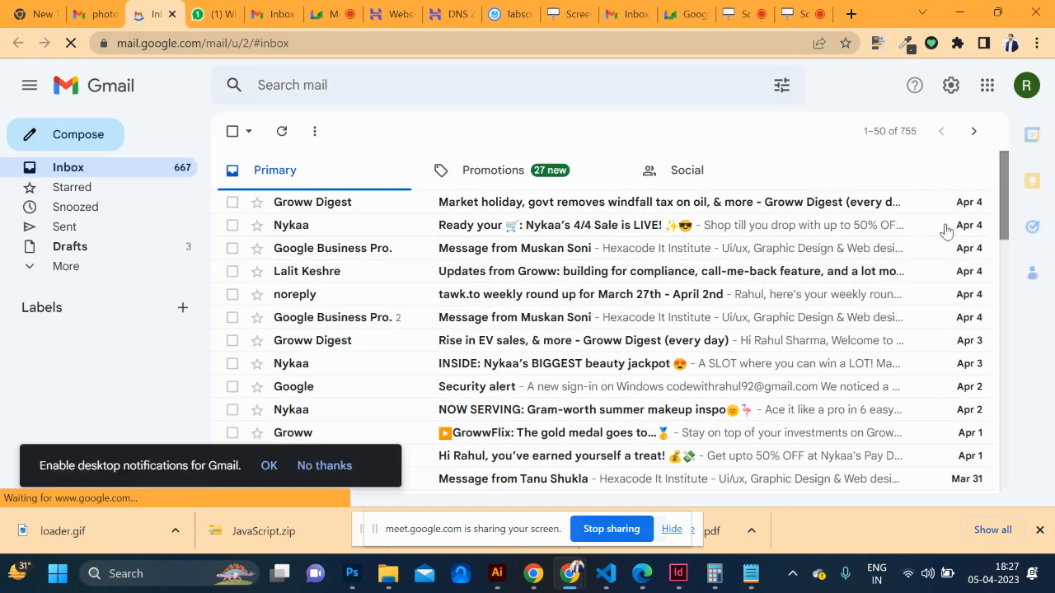
pyautogui.click(984, 99)
pyautogui.scroll(-3, 916, 330)
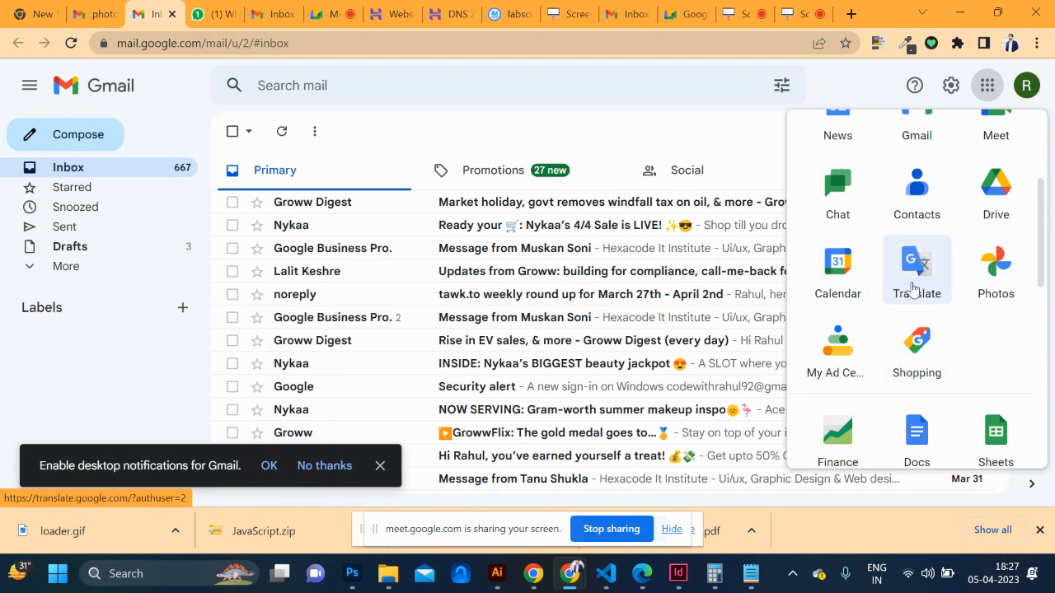
pyautogui.scroll(1, 916, 247)
pyautogui.scroll(-2, 918, 379)
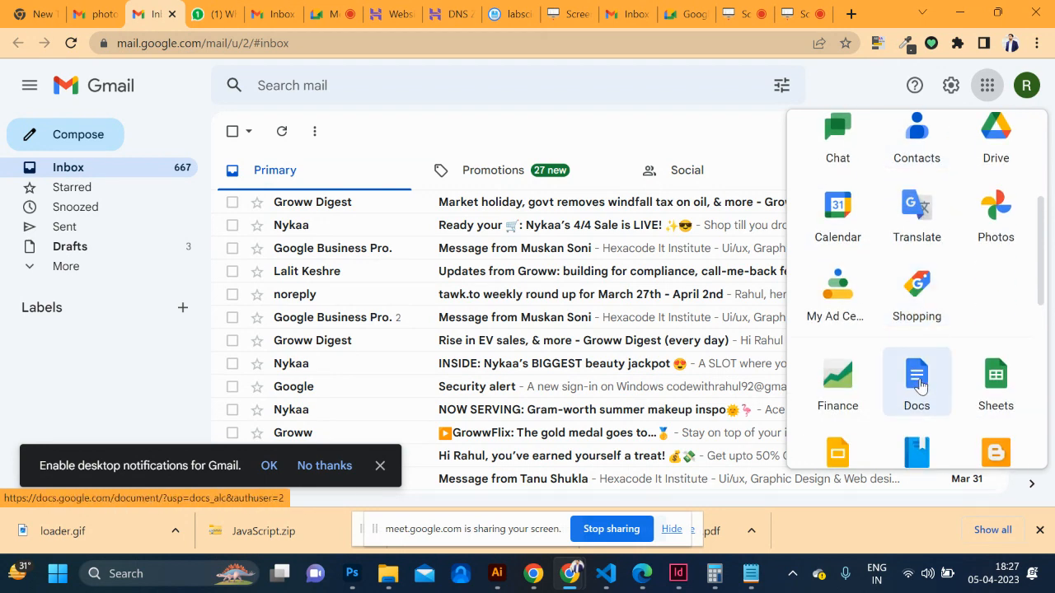
pyautogui.scroll(3, 922, 381)
pyautogui.scroll(-2, 921, 386)
pyautogui.scroll(-2, 919, 386)
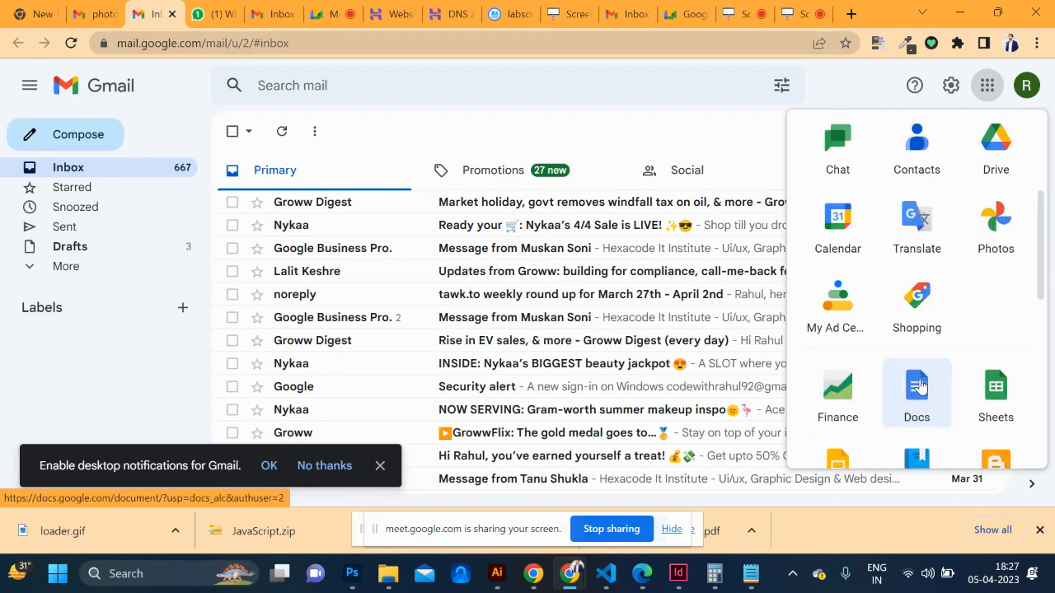
pyautogui.click(981, 338)
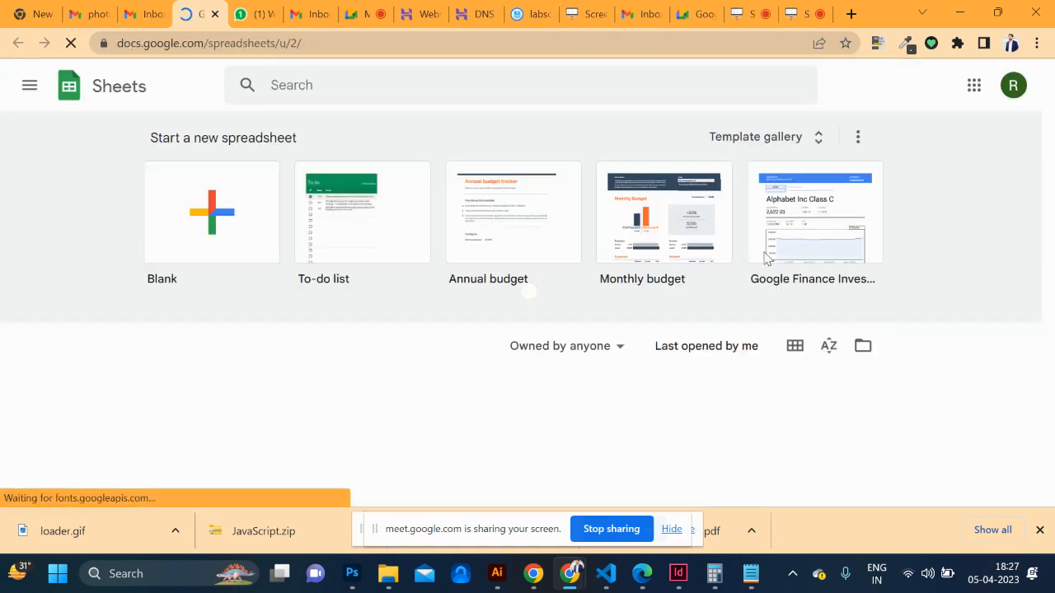
# Create a blank spreadsheet and enter 'comments', 'web 2.0' and 'social book ma' in A1–A3
pyautogui.click(214, 219)
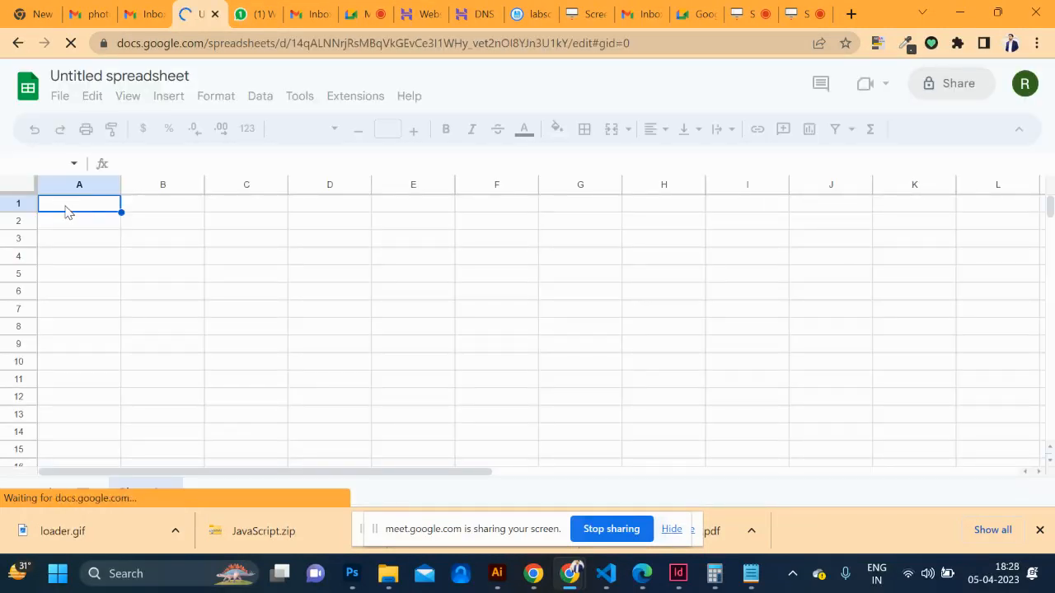
pyautogui.write('com')
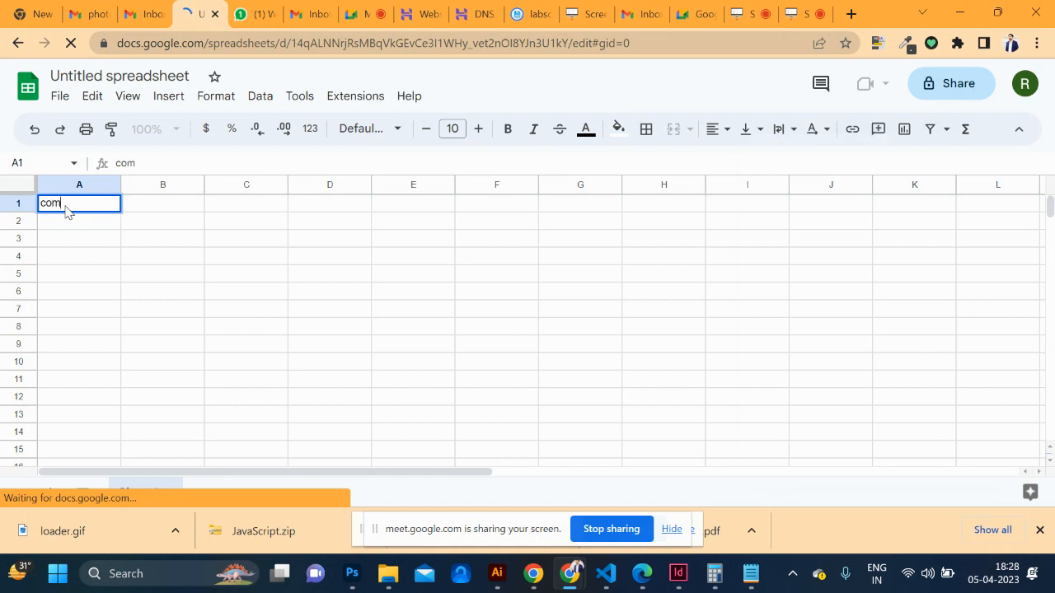
pyautogui.write('ments')
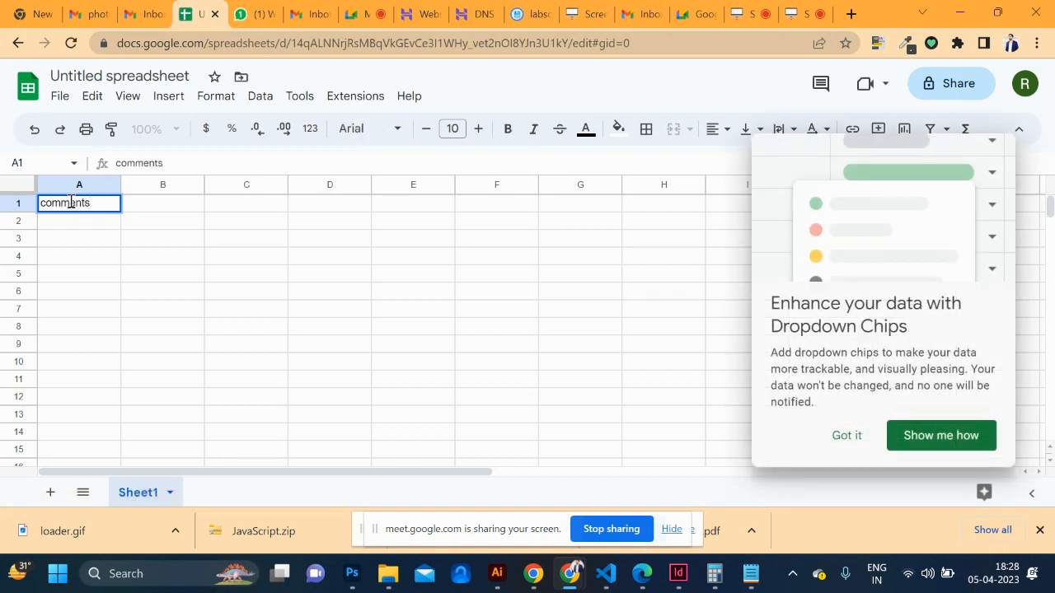
pyautogui.click(71, 224)
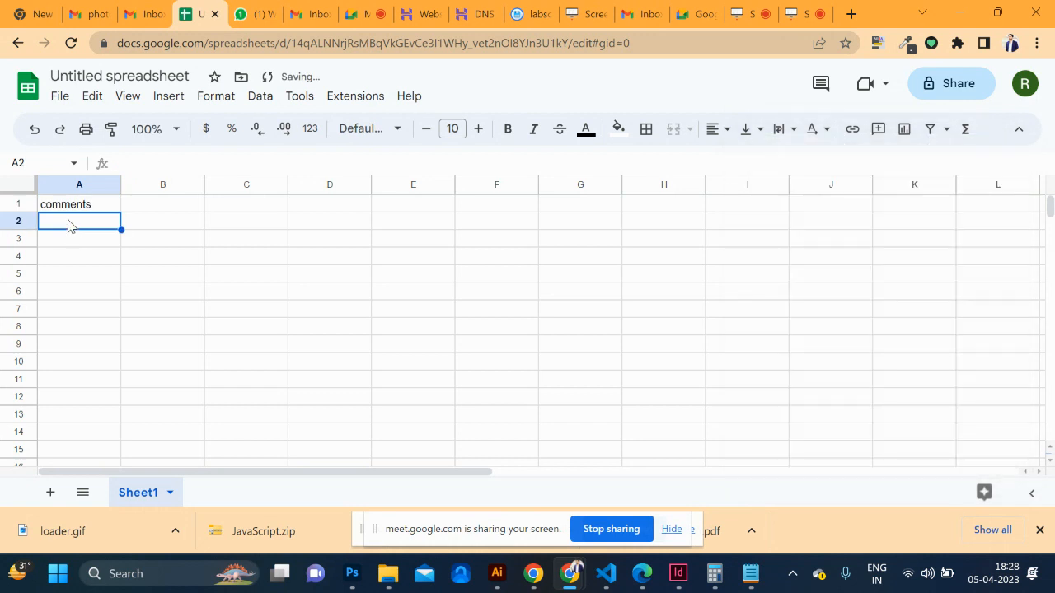
pyautogui.doubleClick(69, 220)
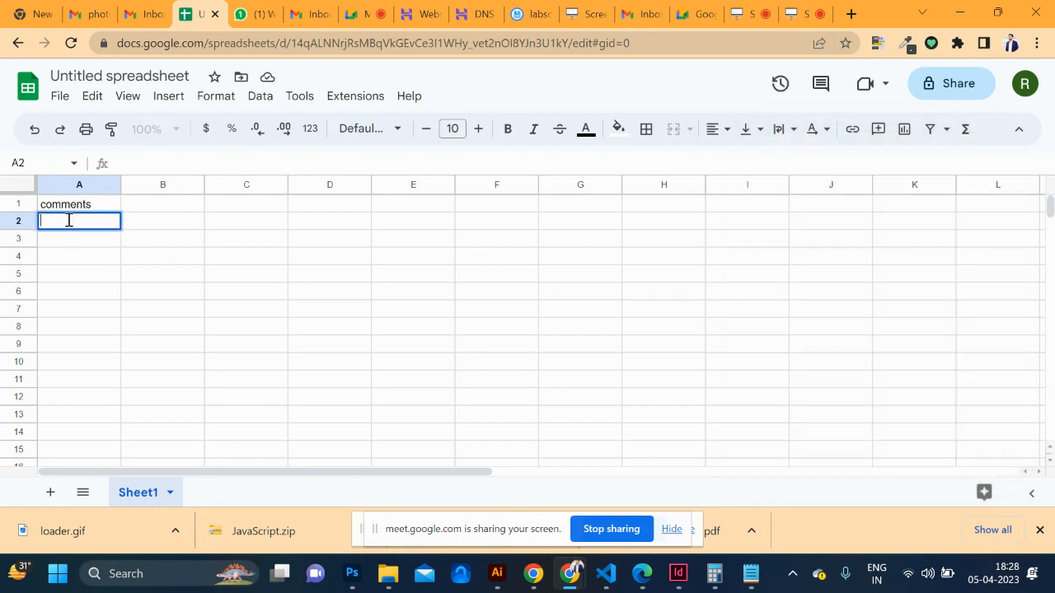
pyautogui.write('web 2.0')
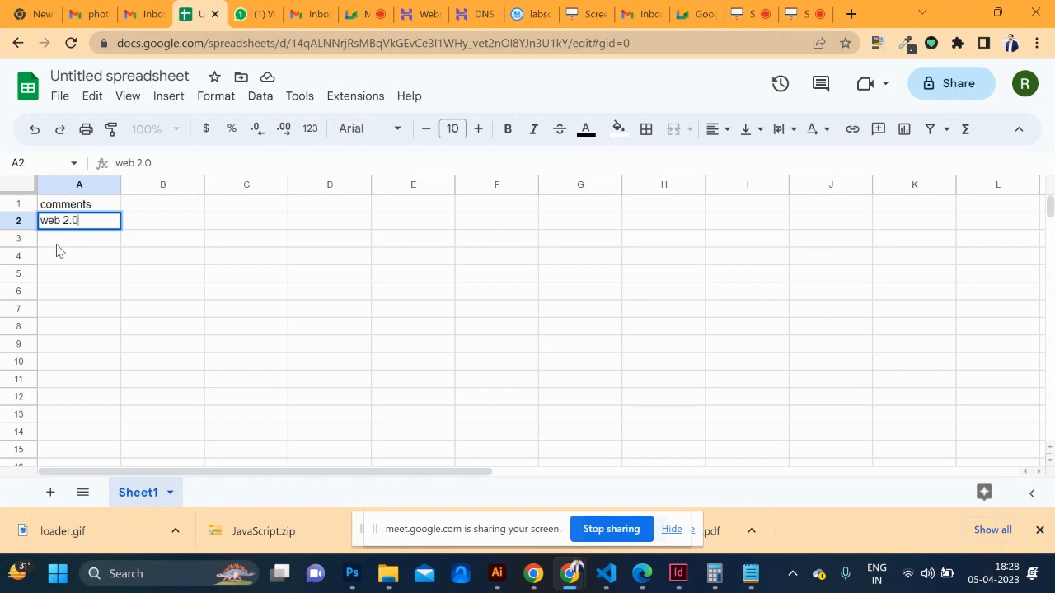
pyautogui.doubleClick(57, 241)
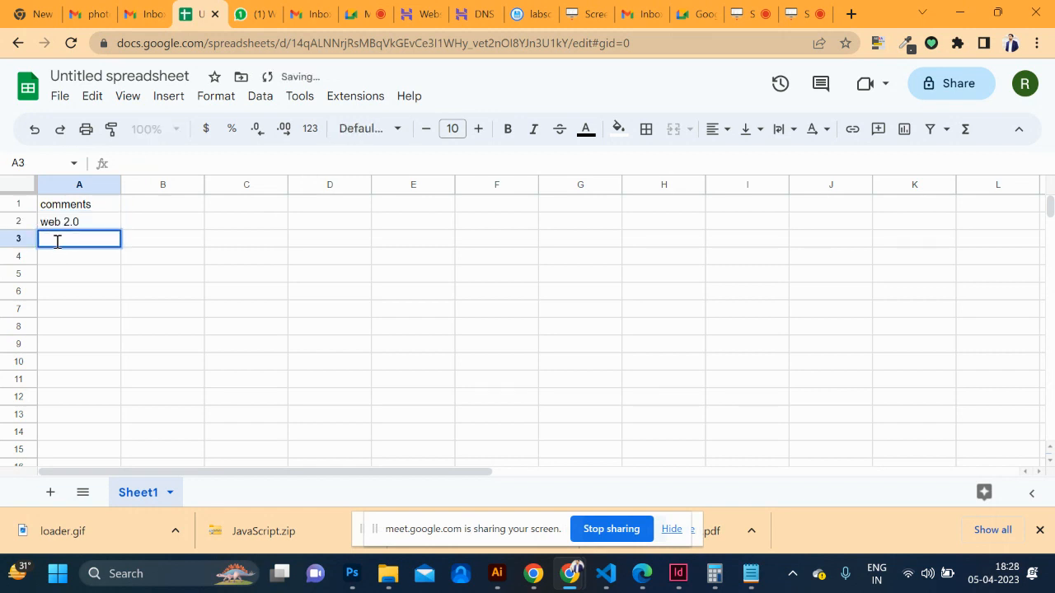
pyautogui.write('social book m')
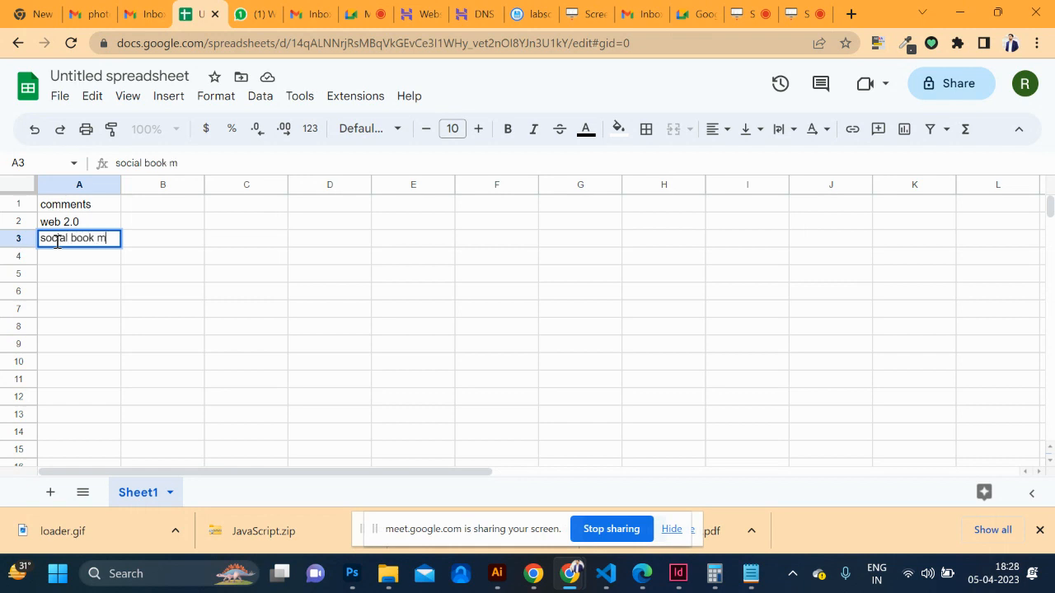
pyautogui.write('a')
pyautogui.click(49, 224)
# Move the 'web 2.0' entry from A2 into B1
pyautogui.doubleClick(66, 222)
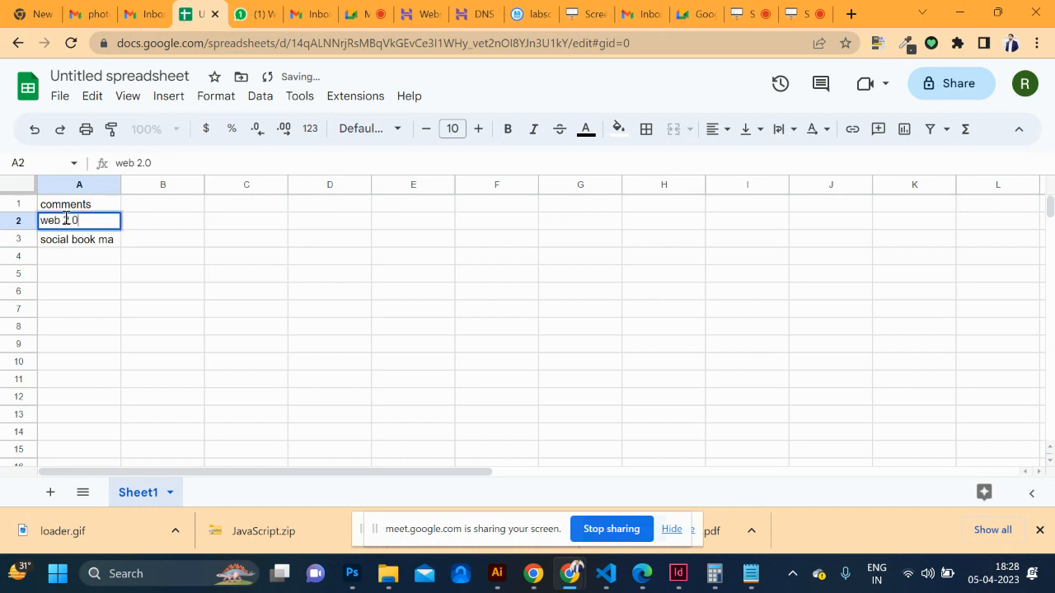
pyautogui.moveTo(93, 220); pyautogui.dragTo(8, 223)
pyautogui.hotkey('ctrl', 'c')
pyautogui.press('BackSpace')
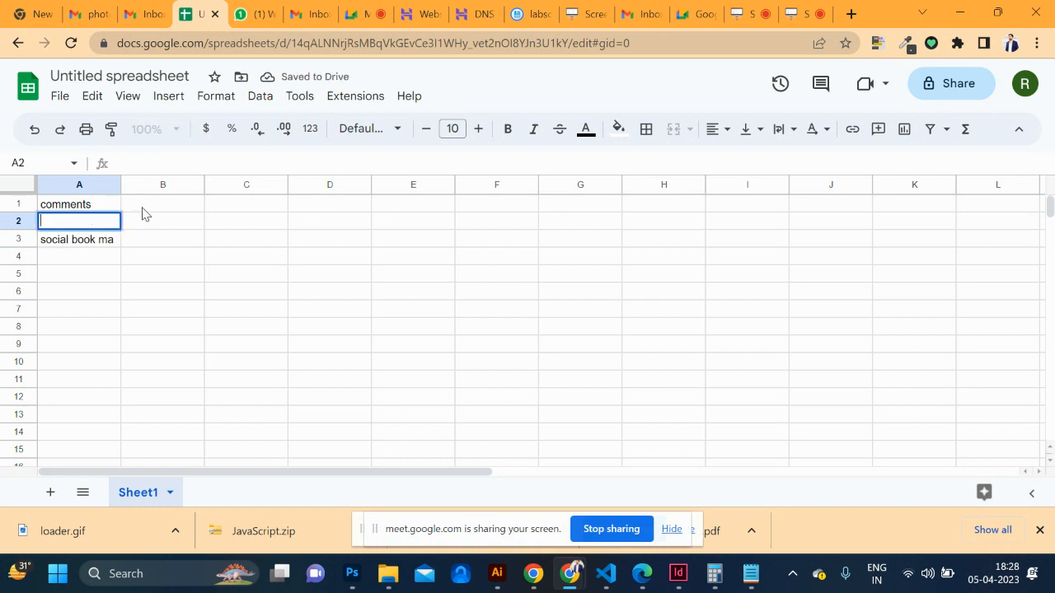
pyautogui.click(148, 207)
pyautogui.doubleClick(150, 206)
pyautogui.hotkey('ctrl', 'v')
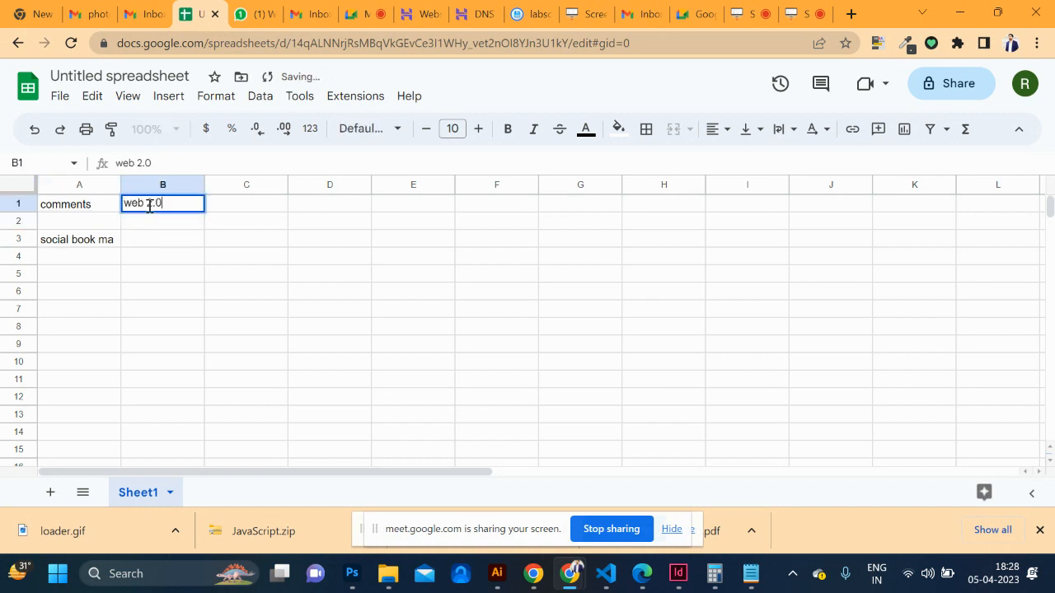
pyautogui.click(111, 240)
# Move the A3 text into C1 and complete it as 'social book marking'
pyautogui.tripleClick(110, 237)
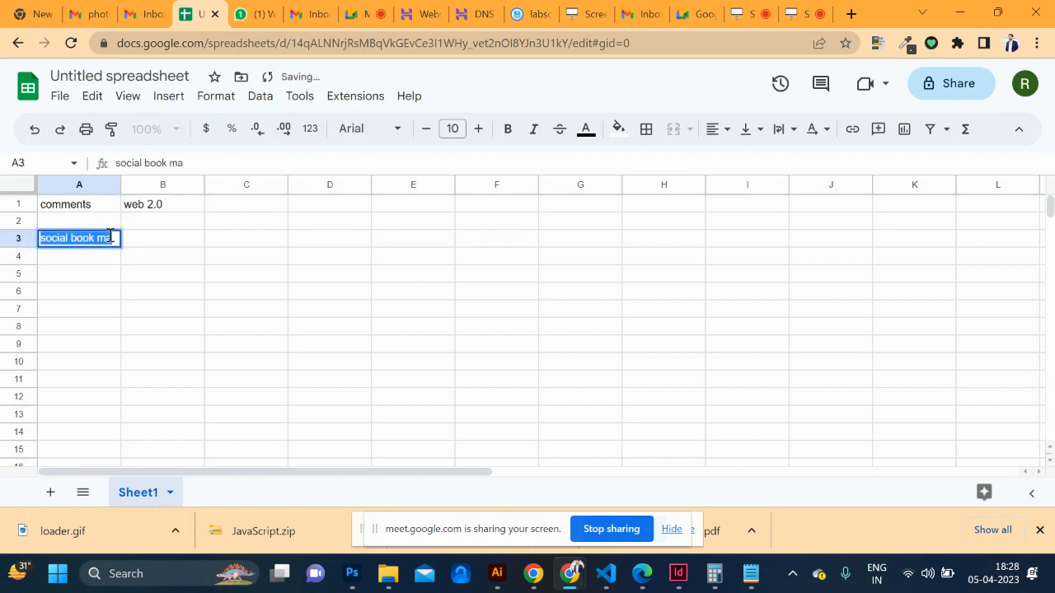
pyautogui.hotkey('ctrl', 'x')
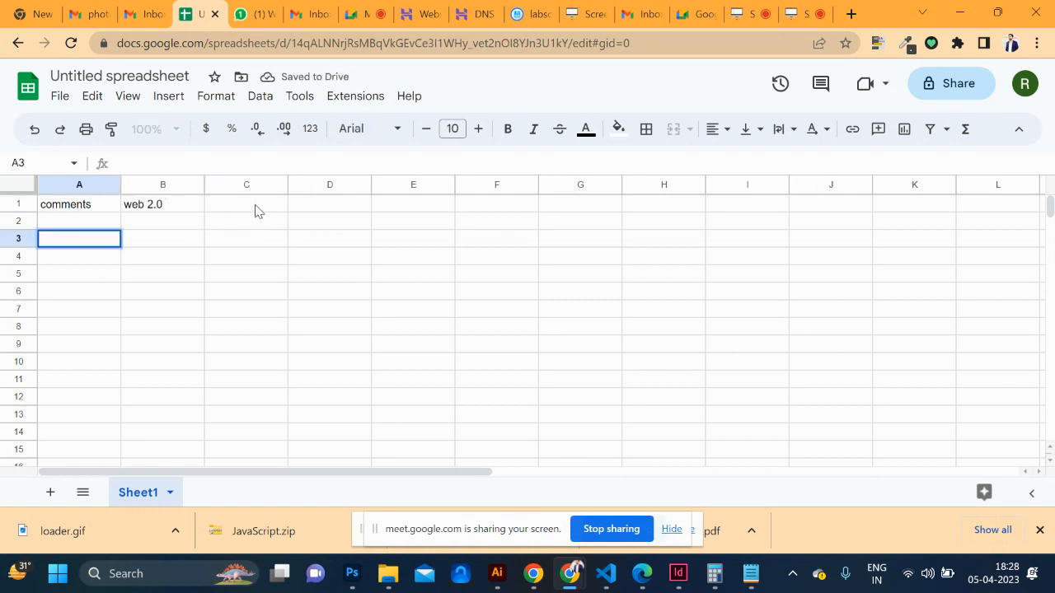
pyautogui.doubleClick(256, 206)
pyautogui.hotkey('ctrl', 'v')
pyautogui.write('rking')
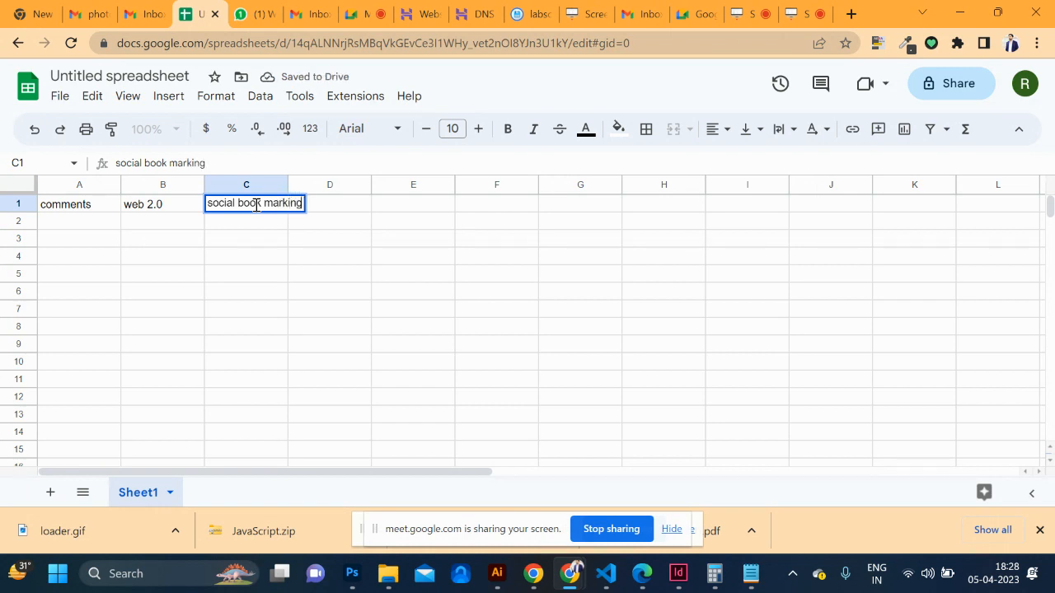
pyautogui.click(345, 210)
# Enter 'qustion answer site' in D1 and 'blogging' in E1
pyautogui.doubleClick(345, 206)
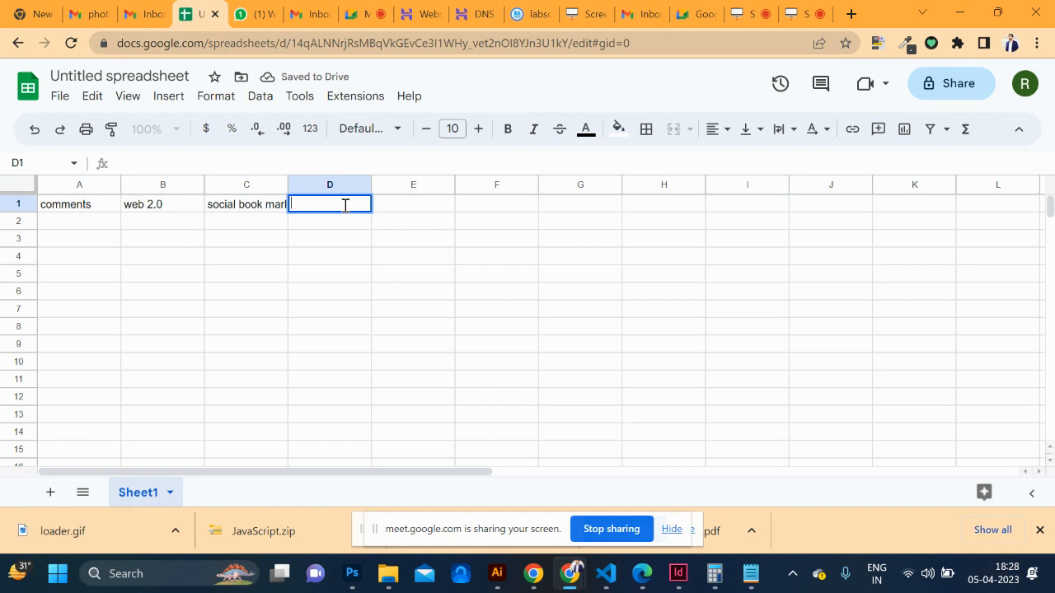
pyautogui.write('qustion a')
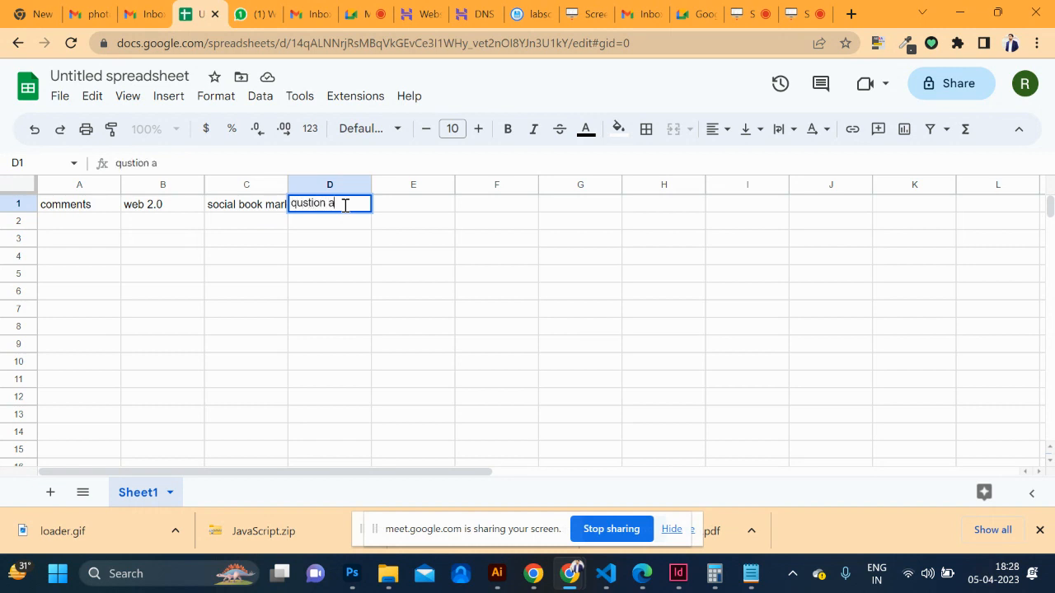
pyautogui.write('nswer site')
pyautogui.press('Tab')
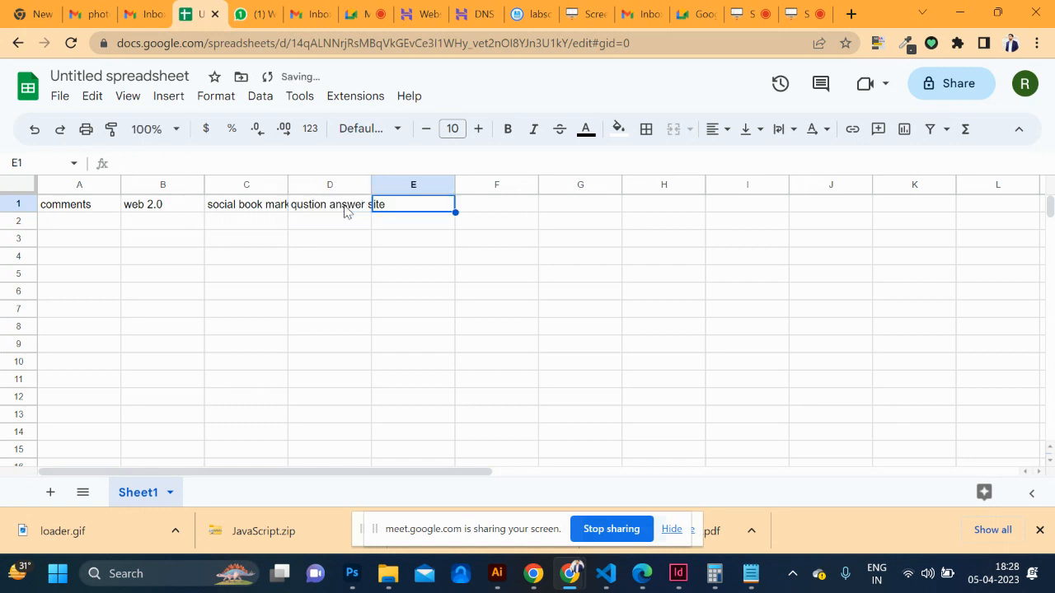
pyautogui.write('blogging')
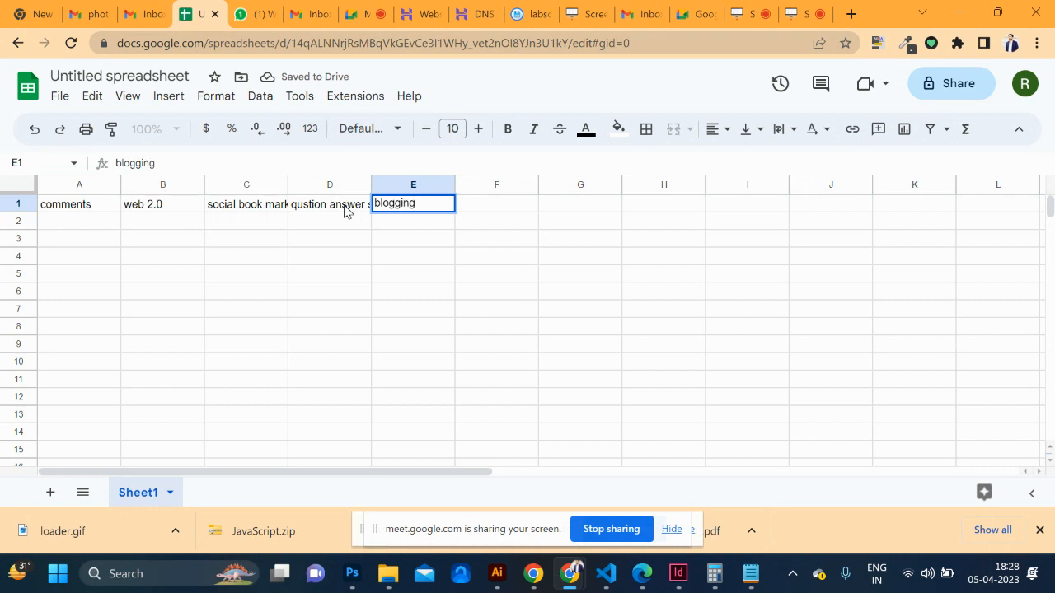
pyautogui.press('Tab')
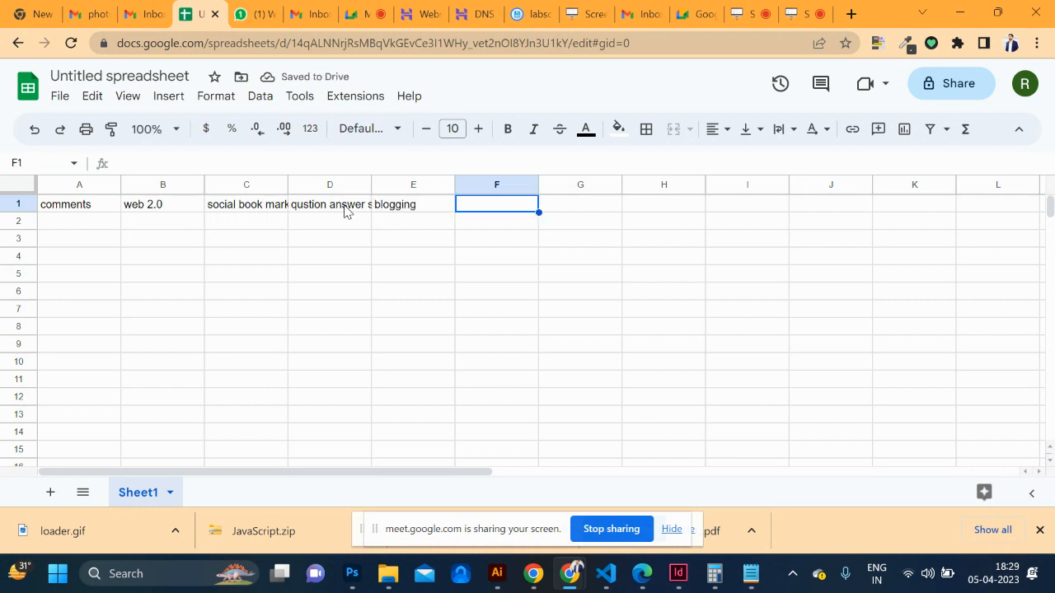
# Add image, video, pdf, article and press release submission headers in F1–J1
pyautogui.write('image submission')
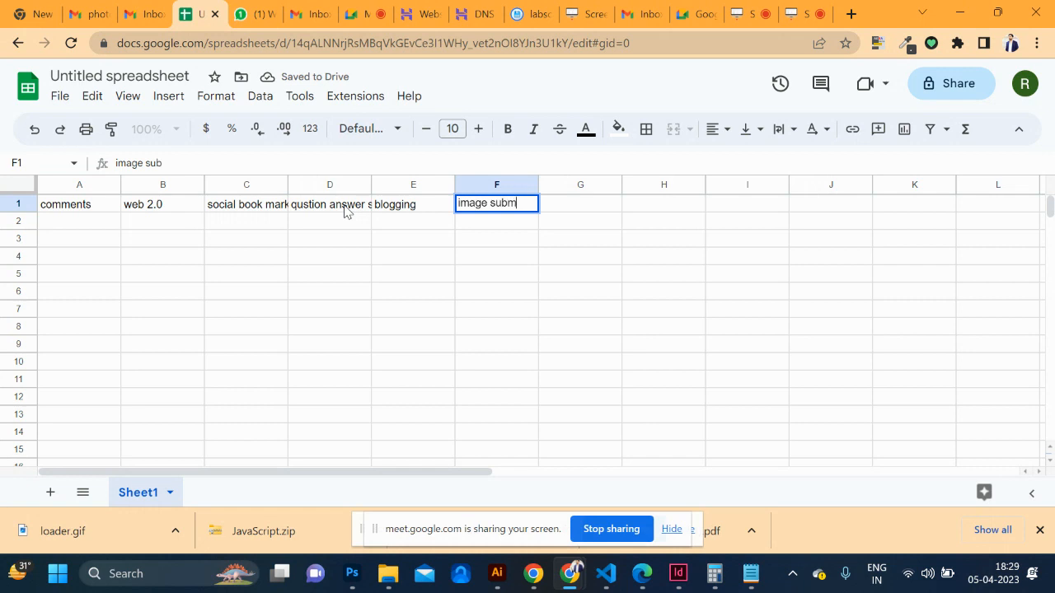
pyautogui.press('Tab')
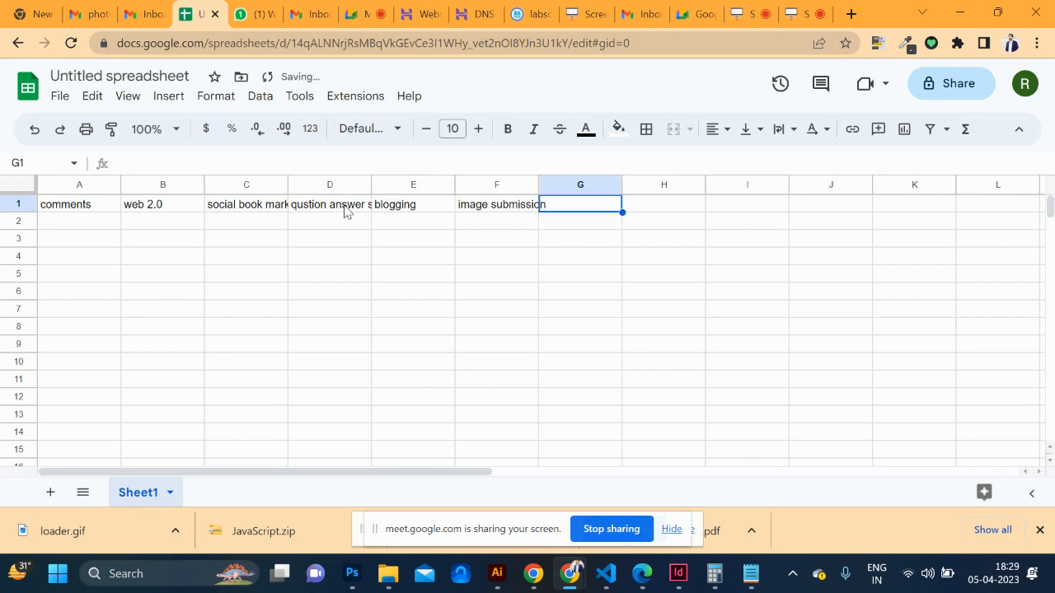
pyautogui.write('vis')
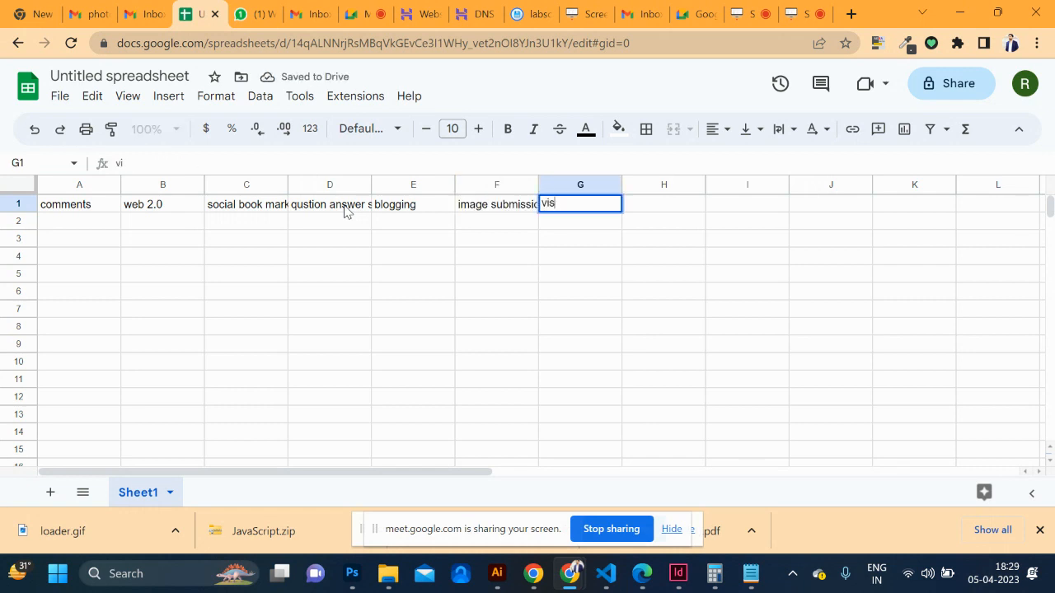
pyautogui.write('eo submission')
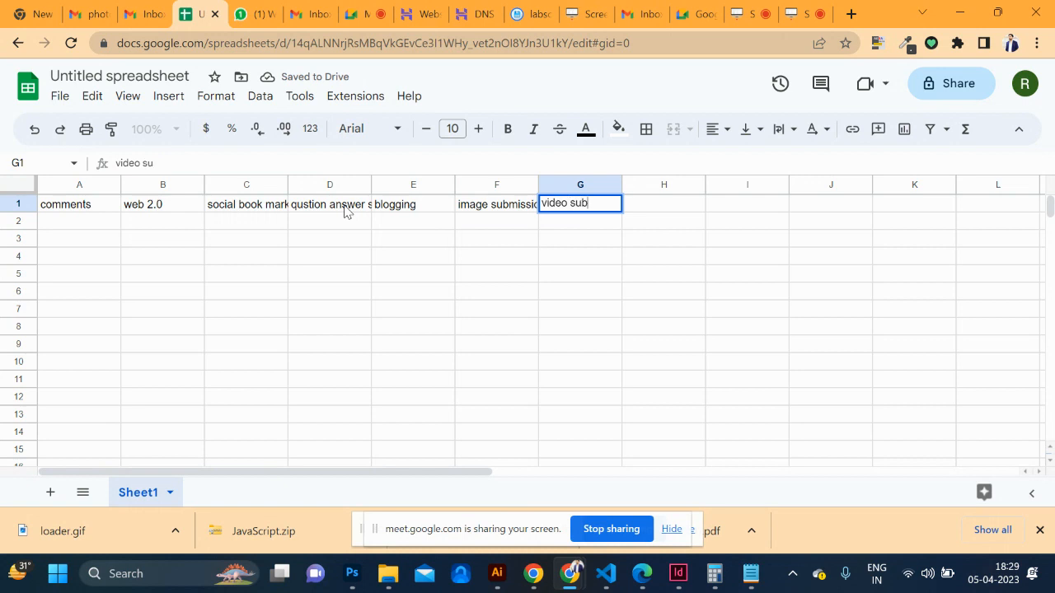
pyautogui.press('Tab')
pyautogui.write('pdf submission')
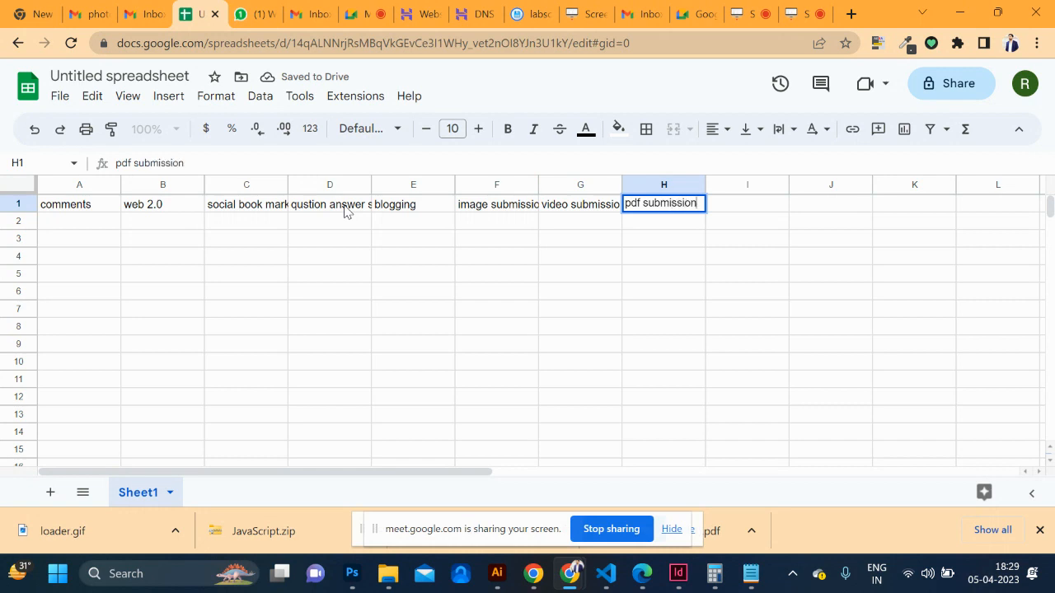
pyautogui.press('Tab')
pyautogui.write('article submis')
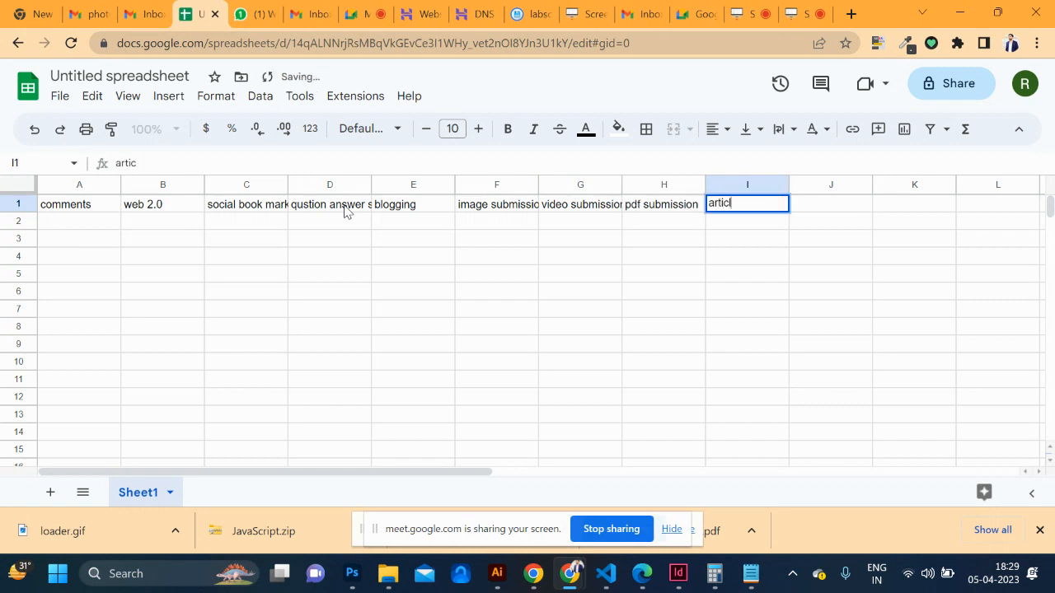
pyautogui.write('sion')
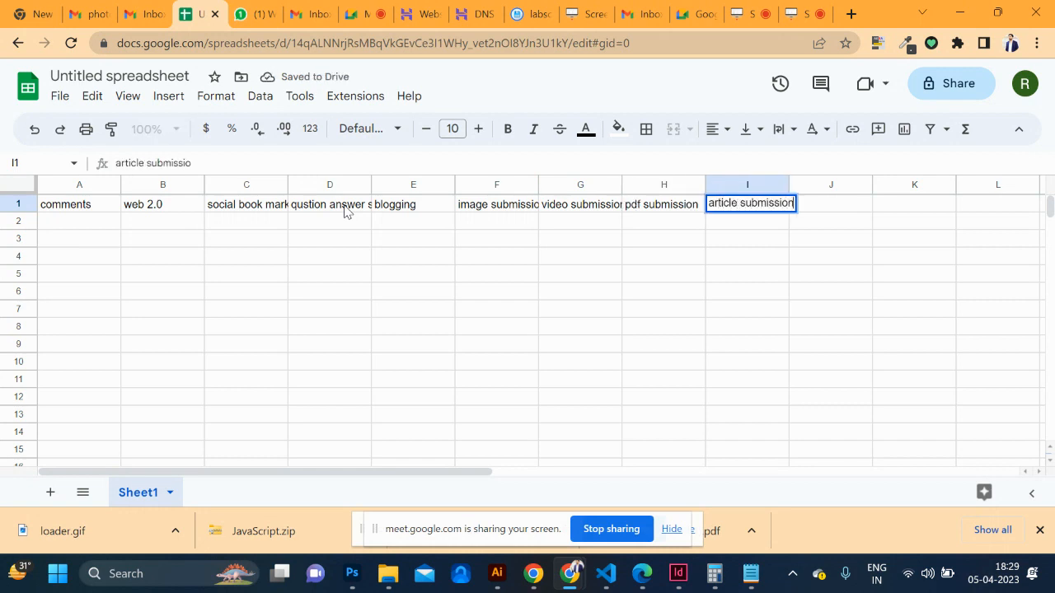
pyautogui.press('Tab')
pyautogui.write('press relea')
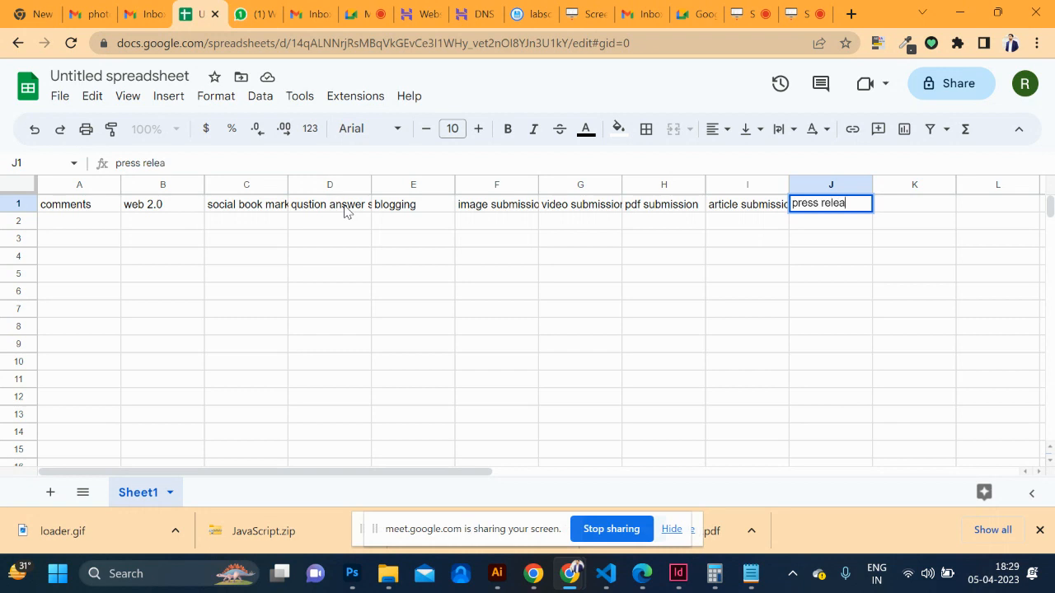
pyautogui.write('se submitio')
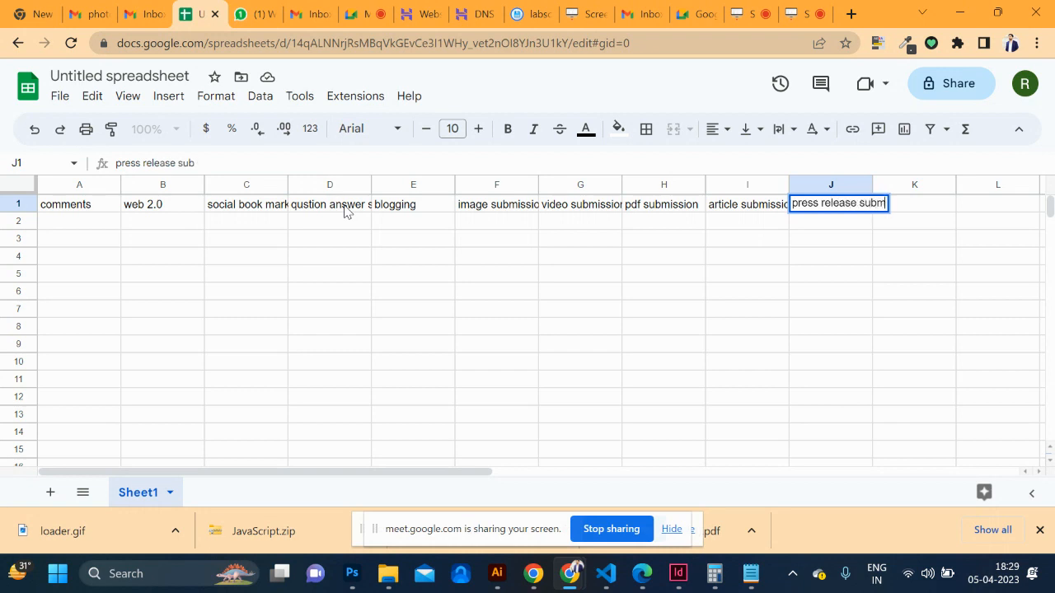
pyautogui.press('BackSpace')
pyautogui.press('BackSpace')
pyautogui.write('ion')
pyautogui.press('Tab')
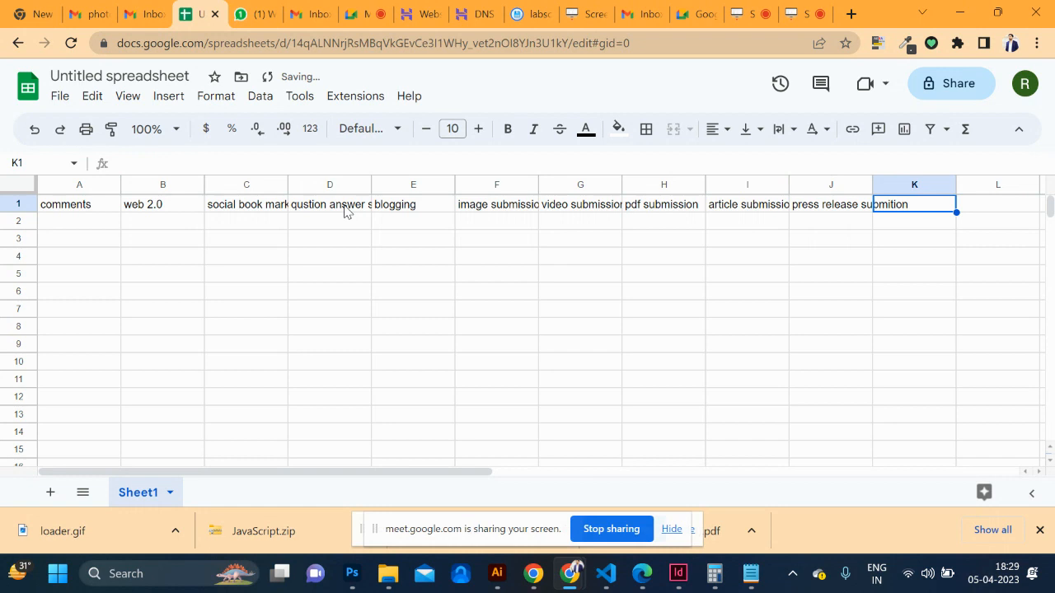
# Add directory submission, local listing and 'classifed ads' headers in K1–M1
pyautogui.write('director')
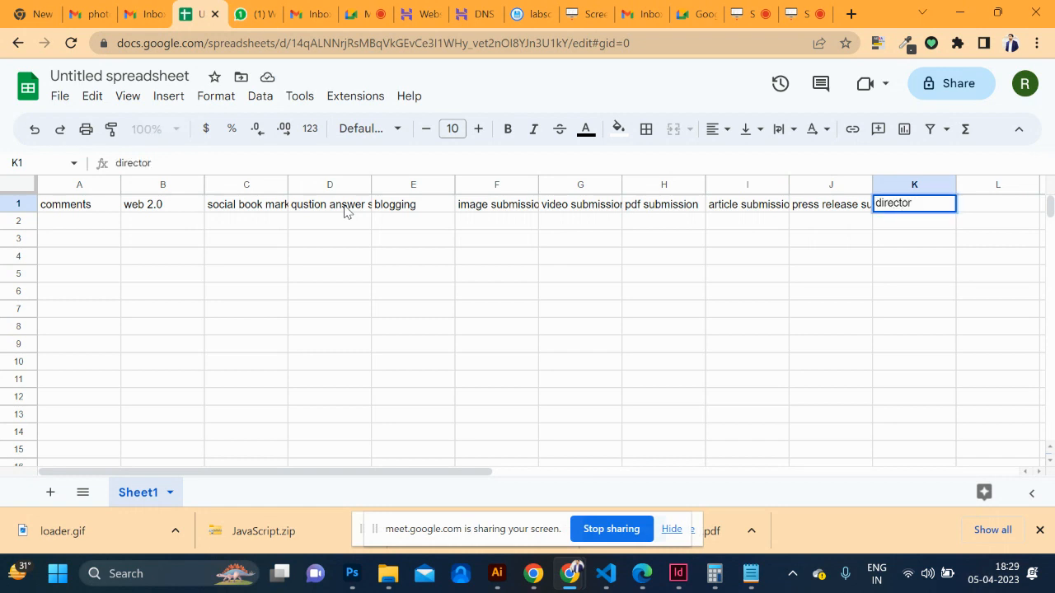
pyautogui.write('t subm')
pyautogui.press('BackSpace')
pyautogui.press('BackSpace')
pyautogui.write('bmitions')
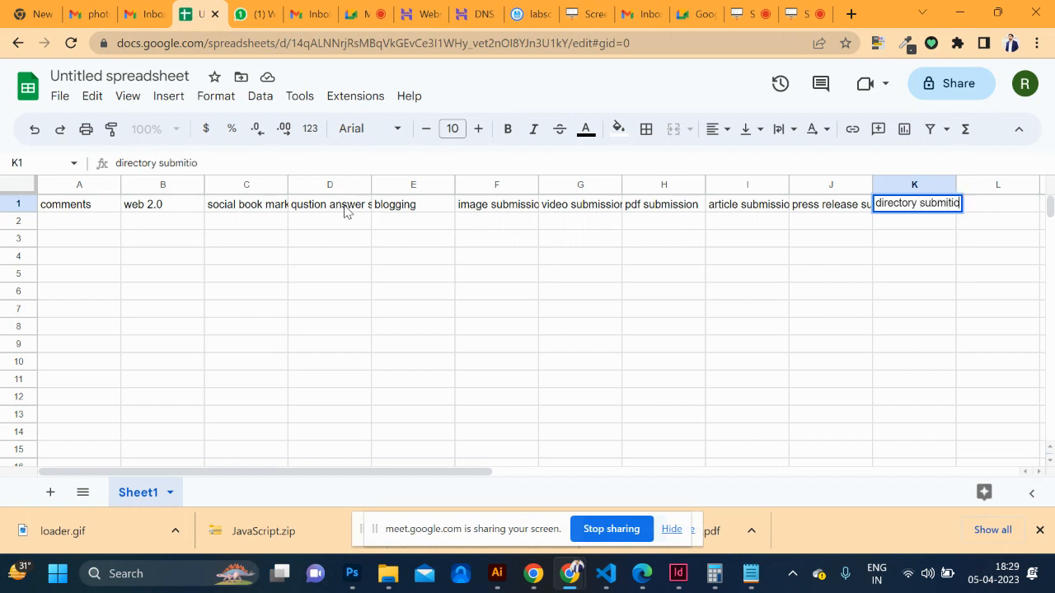
pyautogui.press('Tab')
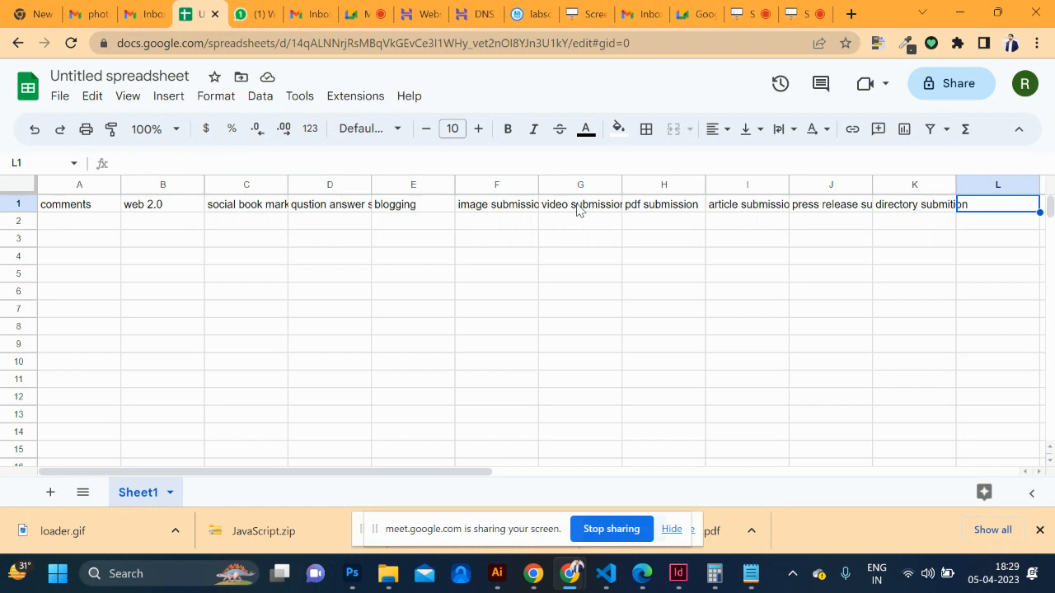
pyautogui.write('local listing')
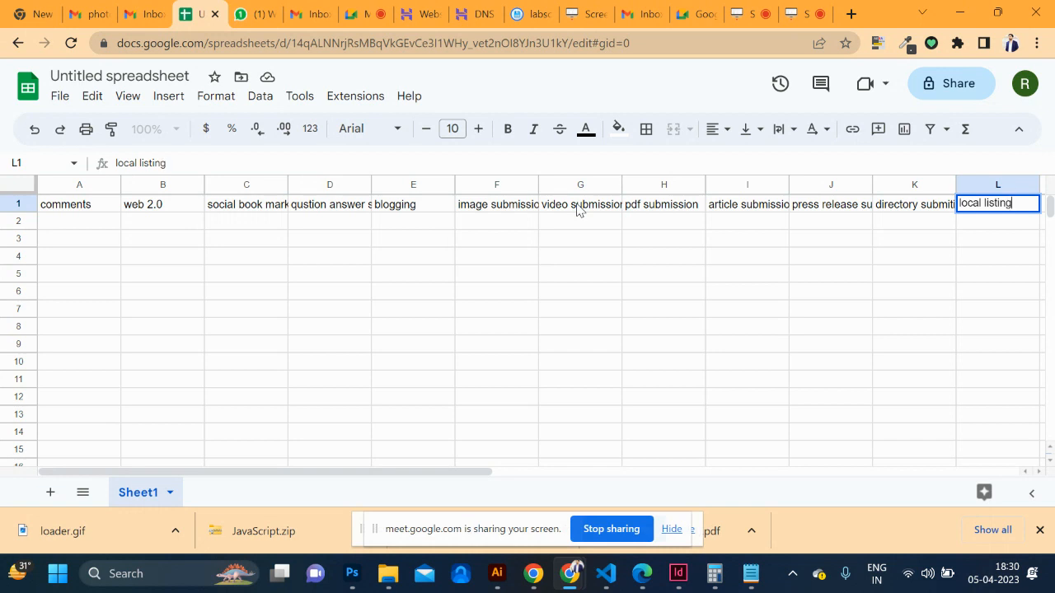
pyautogui.press('Tab')
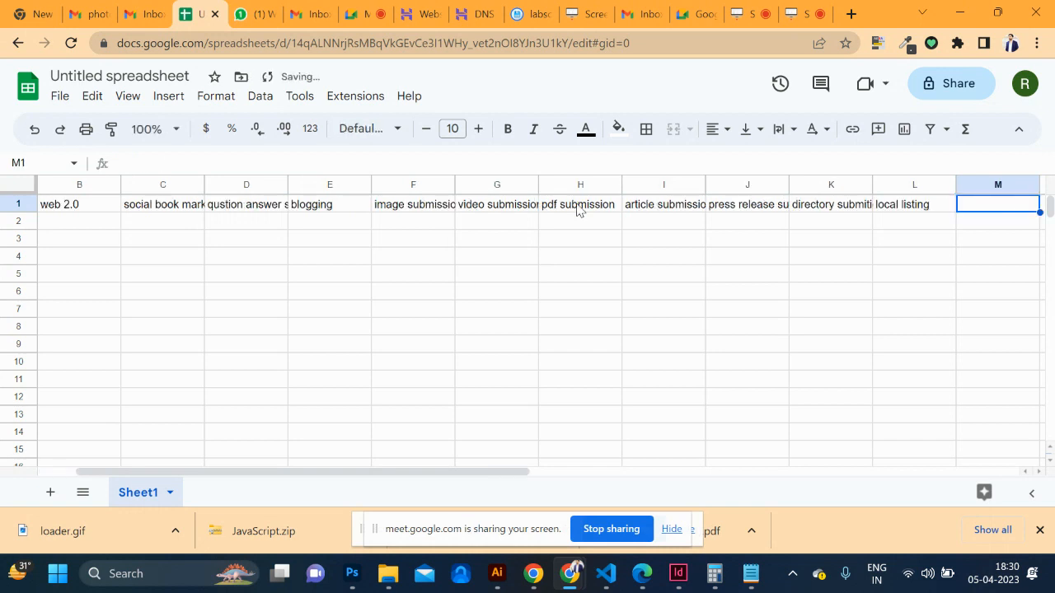
pyautogui.write('classif')
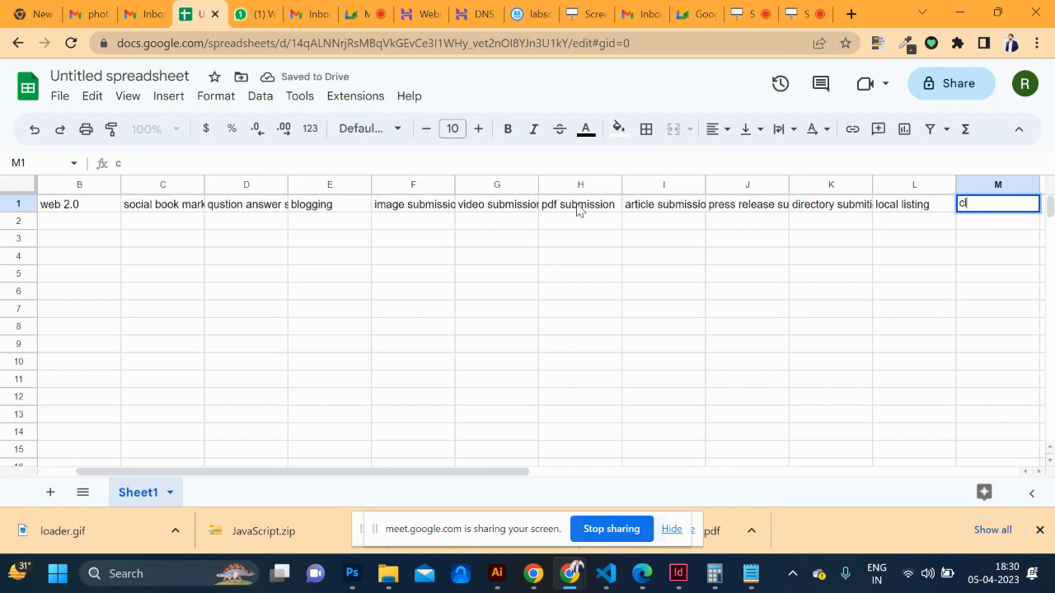
pyautogui.write('ed ads')
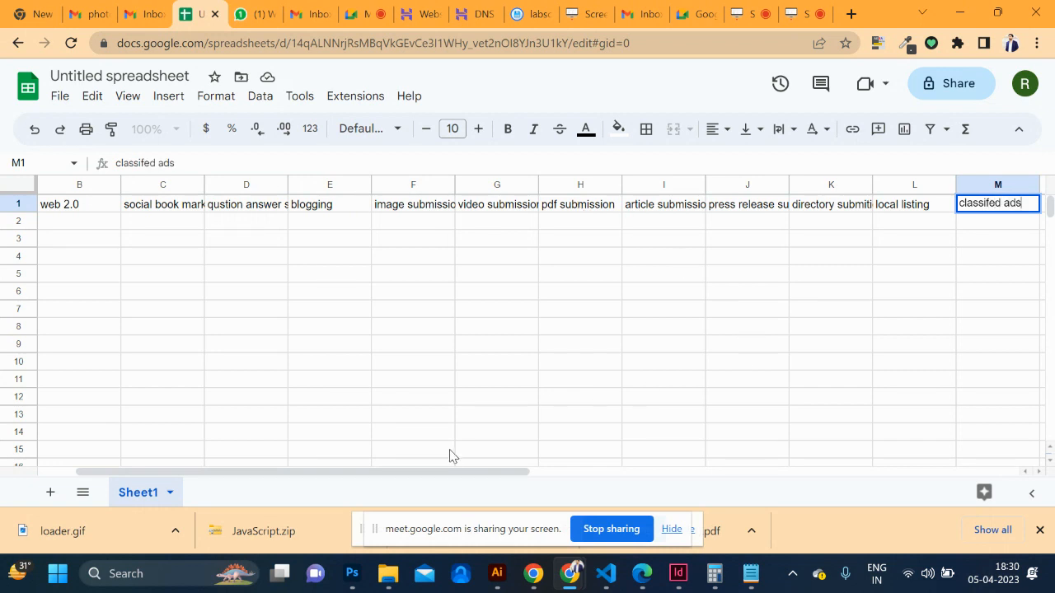
pyautogui.moveTo(442, 476); pyautogui.dragTo(280, 487)
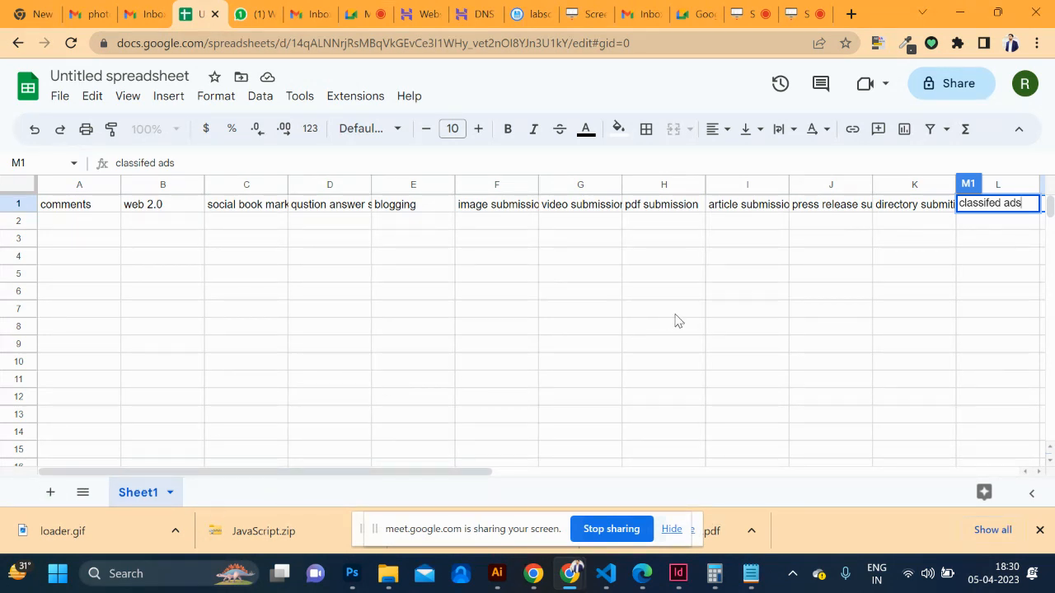
pyautogui.hscroll(5, 676, 320)
pyautogui.hscroll(-5, 675, 321)
pyautogui.click(71, 227)
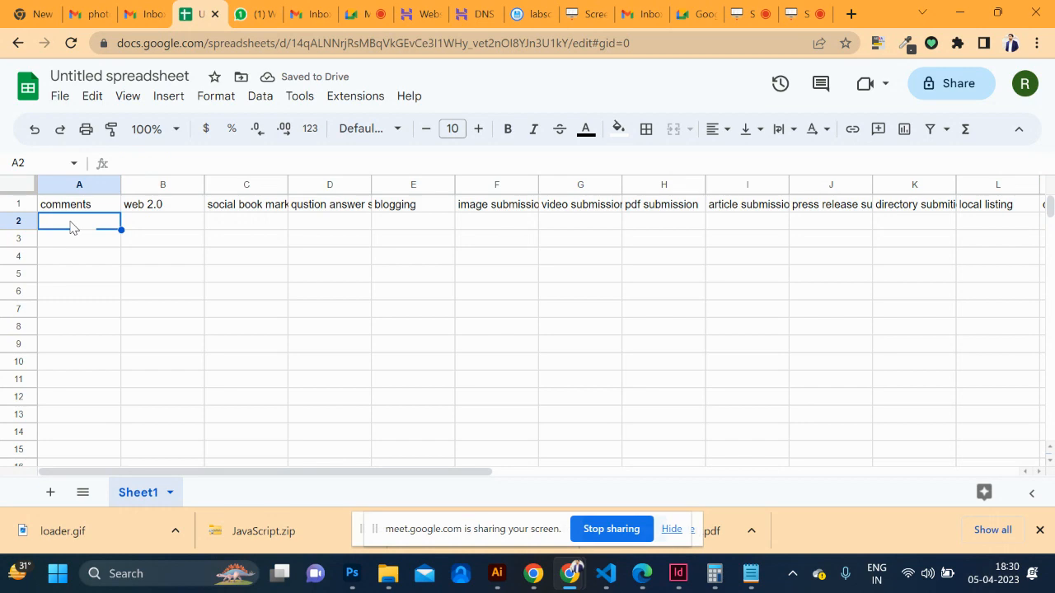
# Admit the waiting participant to the Meet call and close the DNS zone editor and hosting panel tabs
pyautogui.click(368, 17)
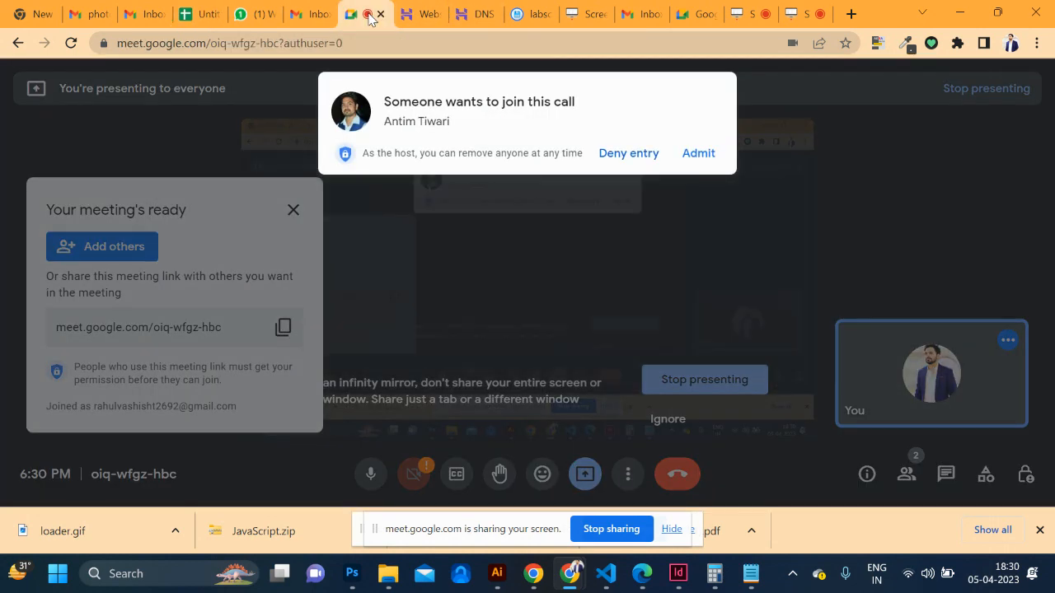
pyautogui.click(698, 155)
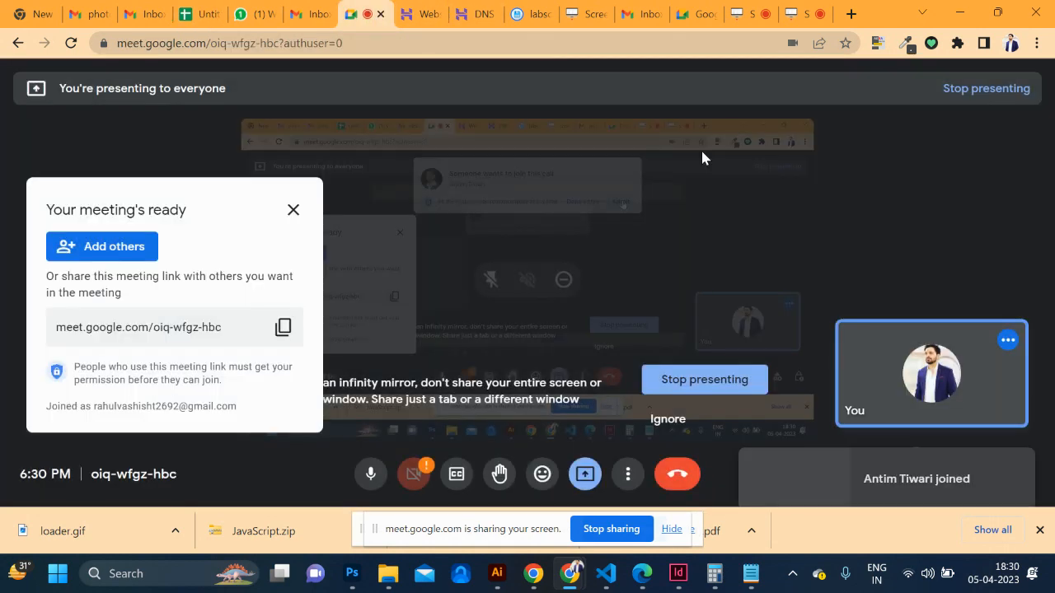
pyautogui.click(484, 16)
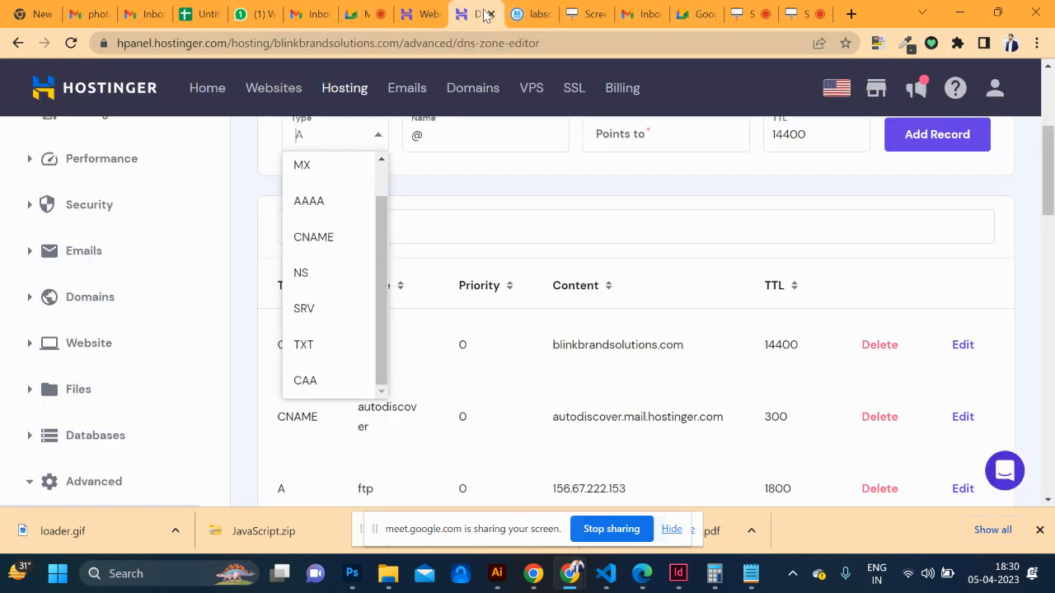
pyautogui.click(490, 14)
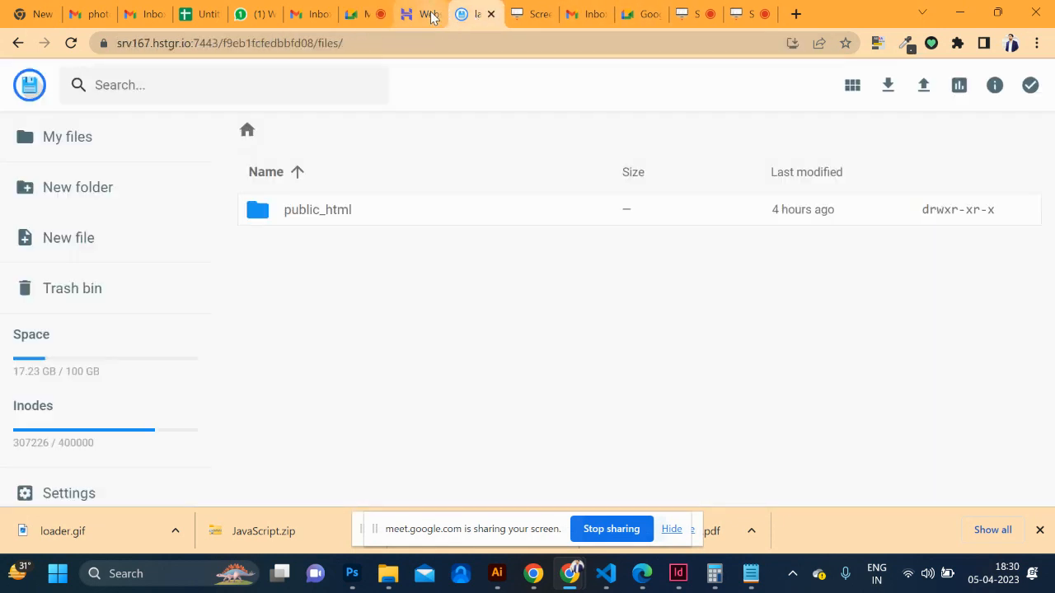
pyautogui.click(431, 14)
pyautogui.click(436, 14)
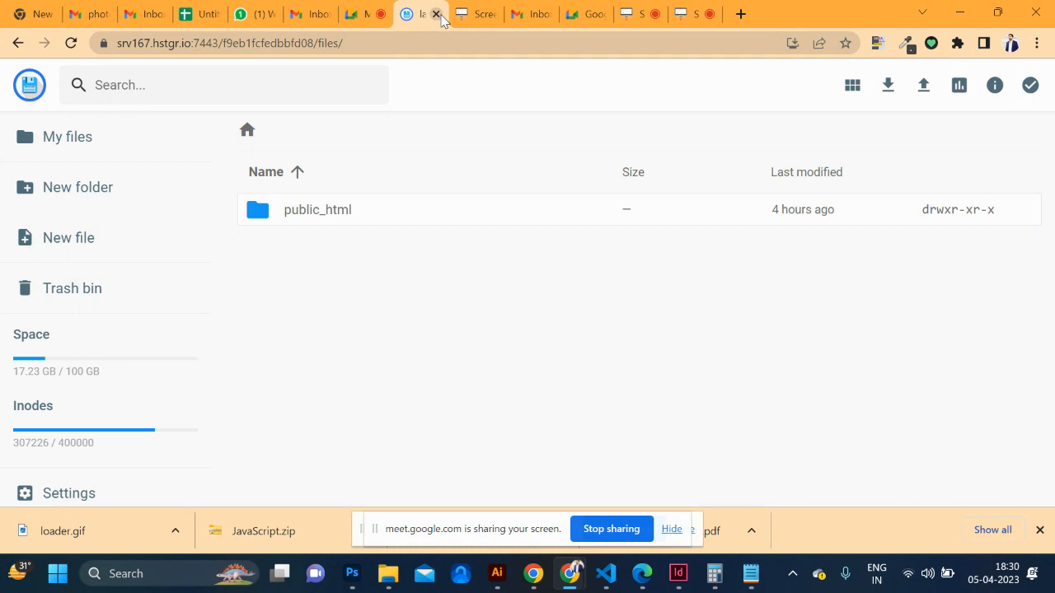
# Close the file-manager, crashed recorder and rating tabs, and return to the Meet call
pyautogui.click(436, 14)
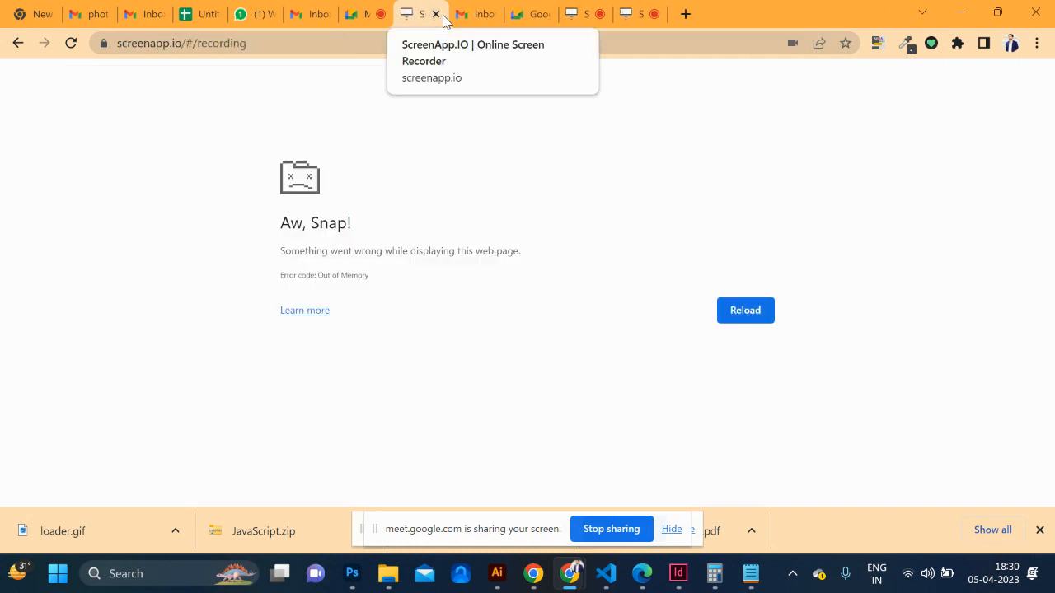
pyautogui.click(439, 15)
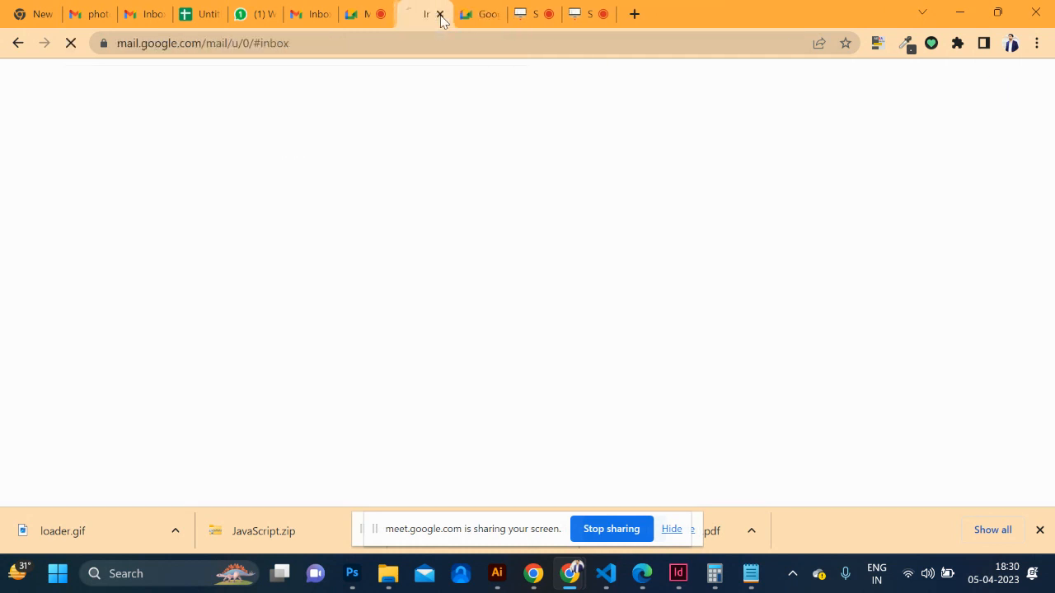
pyautogui.click(537, 18)
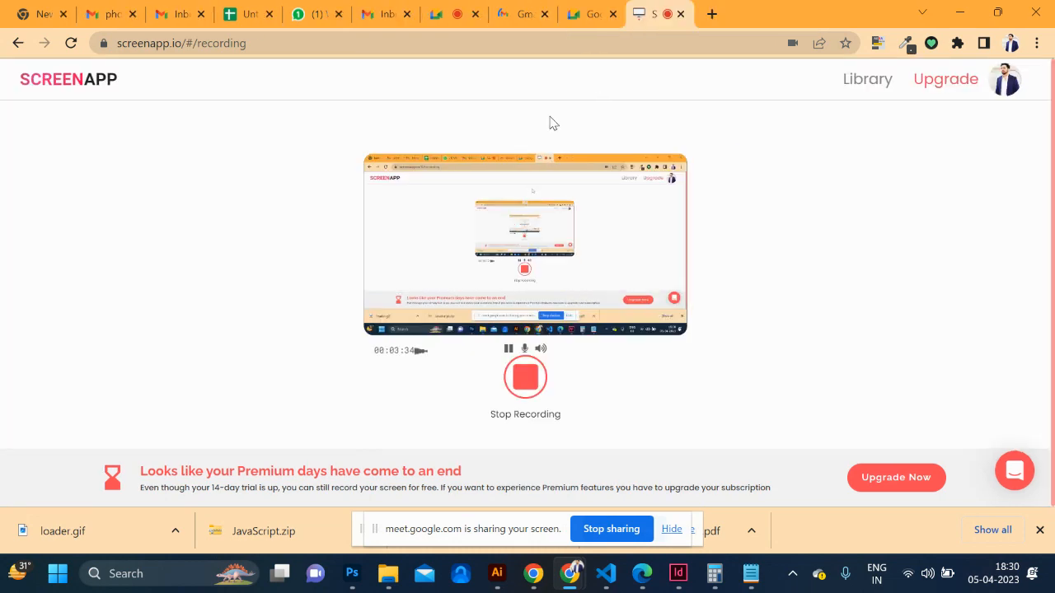
pyautogui.click(544, 14)
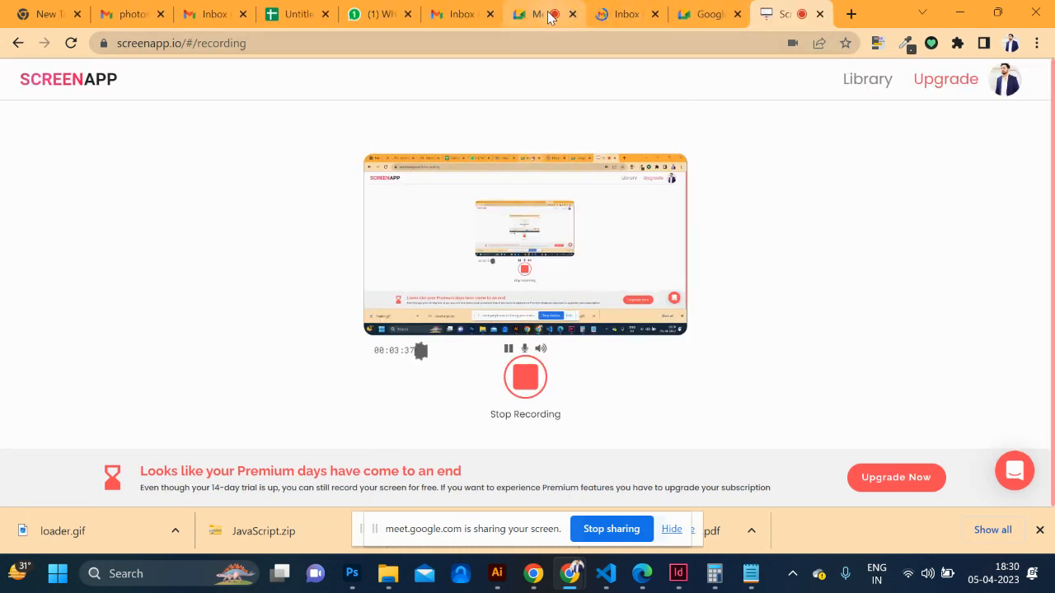
pyautogui.click(580, 14)
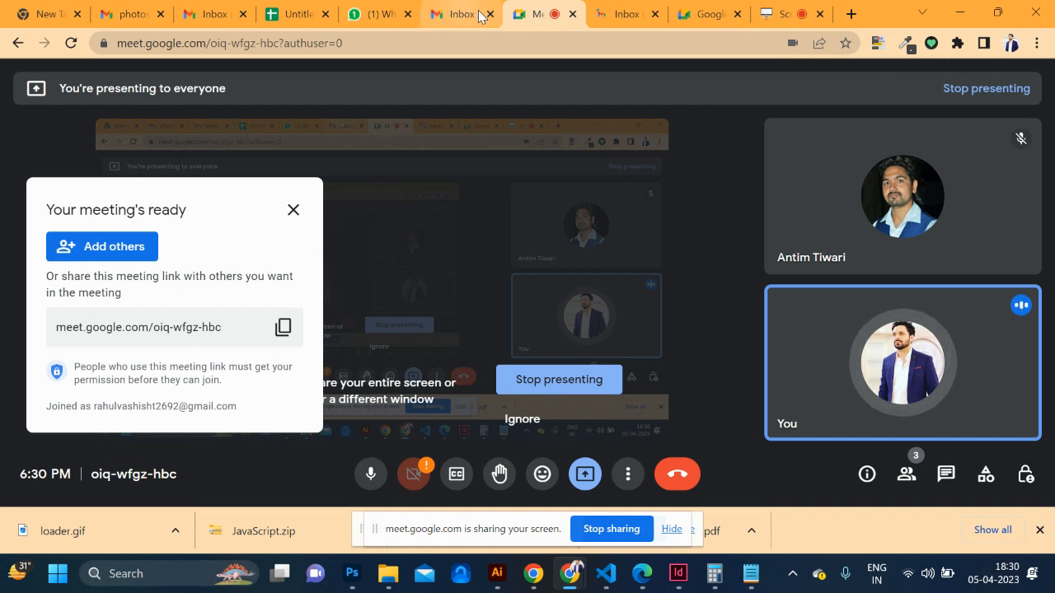
pyautogui.click(851, 14)
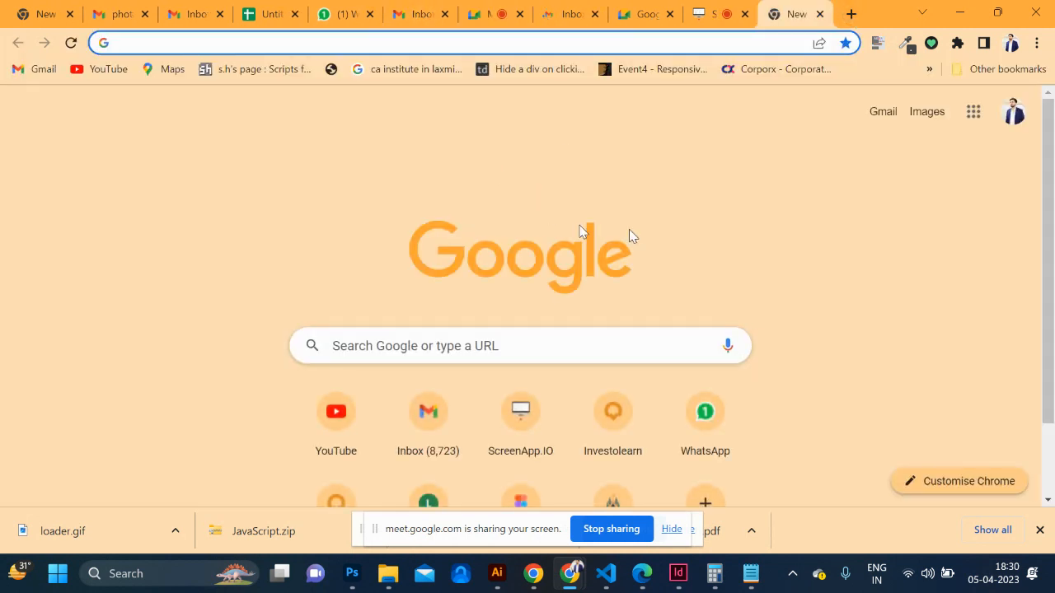
# Search Google for 'blogspot' and look over the results
pyautogui.click(528, 338)
pyautogui.write('blogs')
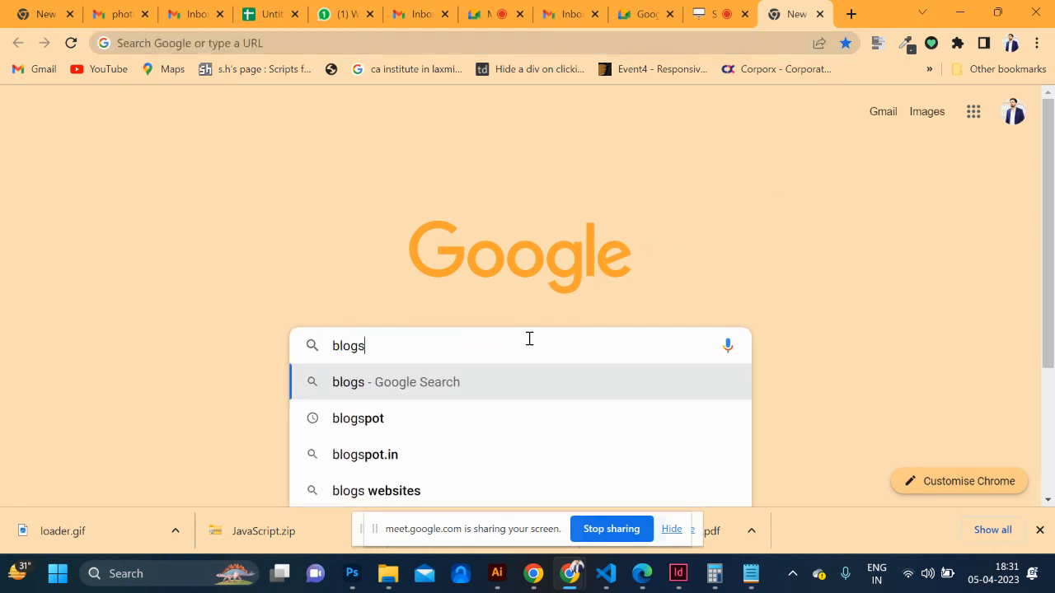
pyautogui.write('pot.')
pyautogui.press('BackSpace')
pyautogui.press('Return')
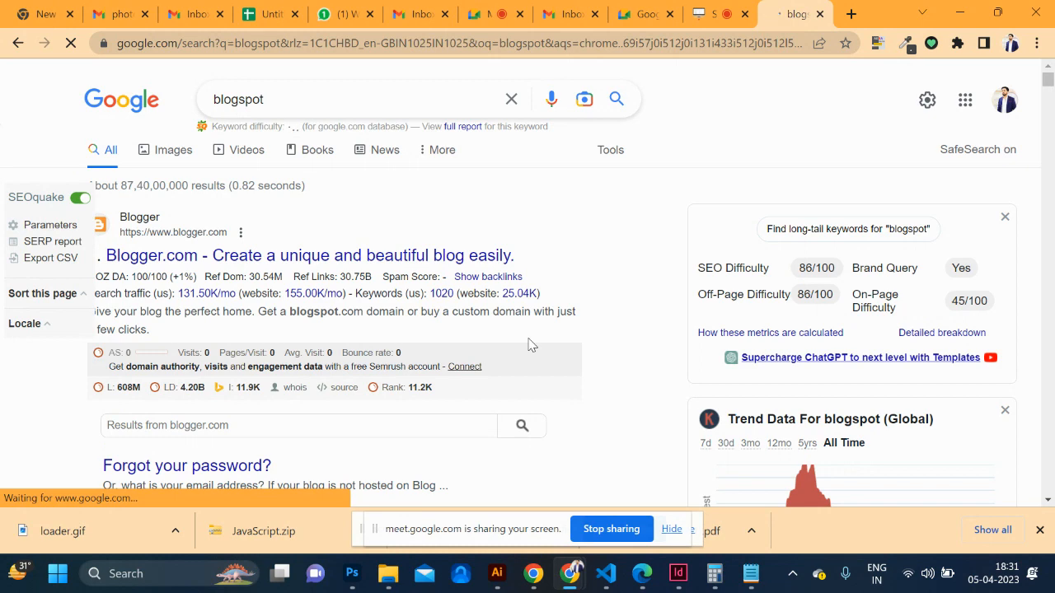
pyautogui.scroll(-2, 563, 332)
pyautogui.scroll(-1, 560, 330)
pyautogui.scroll(3, 552, 328)
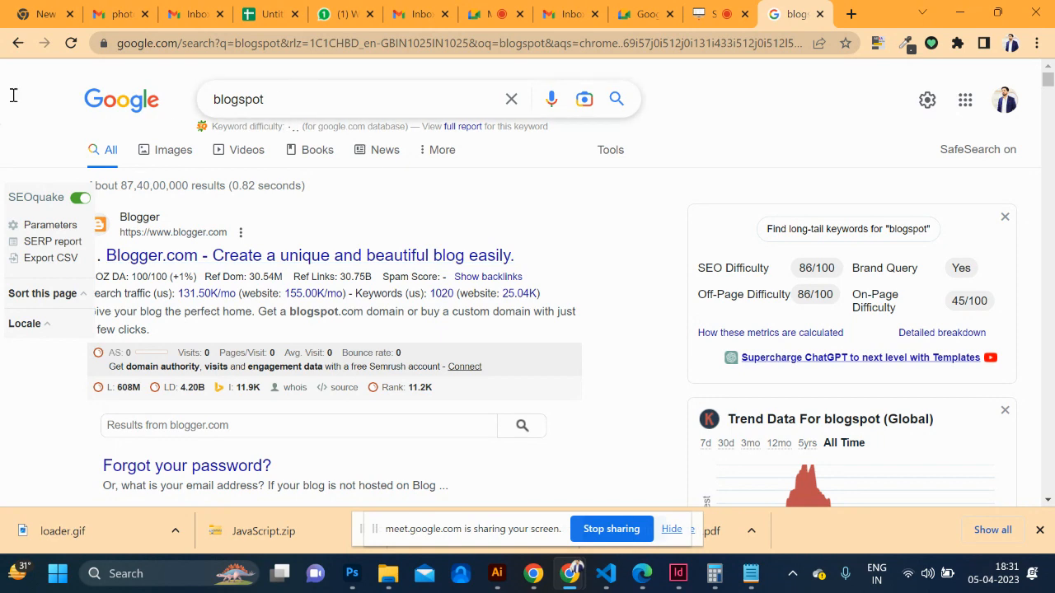
# Replace the query with 'web design blogspot.com' and run the search
pyautogui.moveTo(281, 99); pyautogui.dragTo(13, 96)
pyautogui.write('wen')
pyautogui.press('BackSpace')
pyautogui.write('b des')
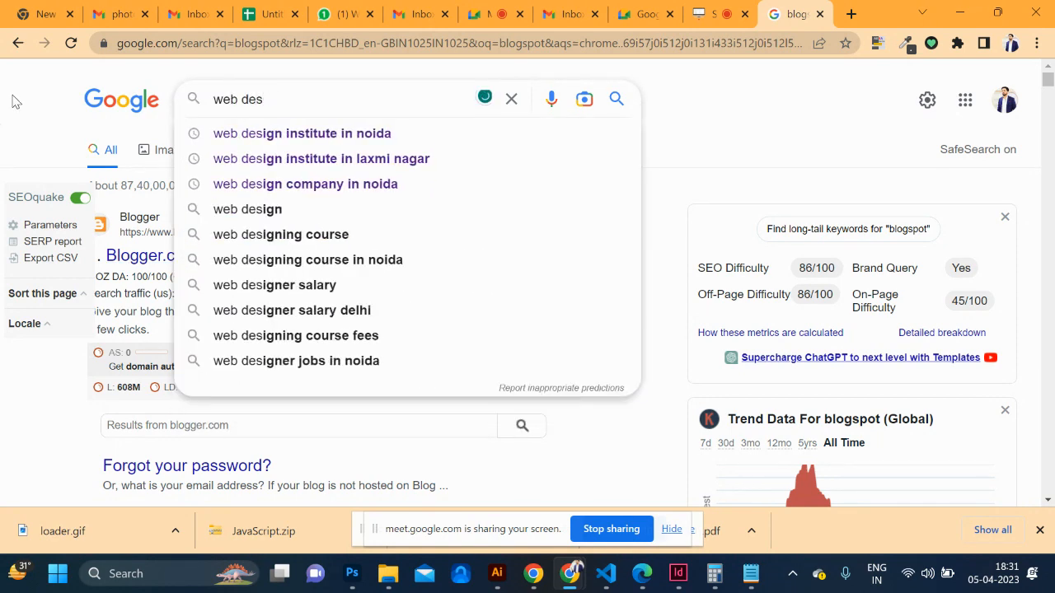
pyautogui.write('ign ')
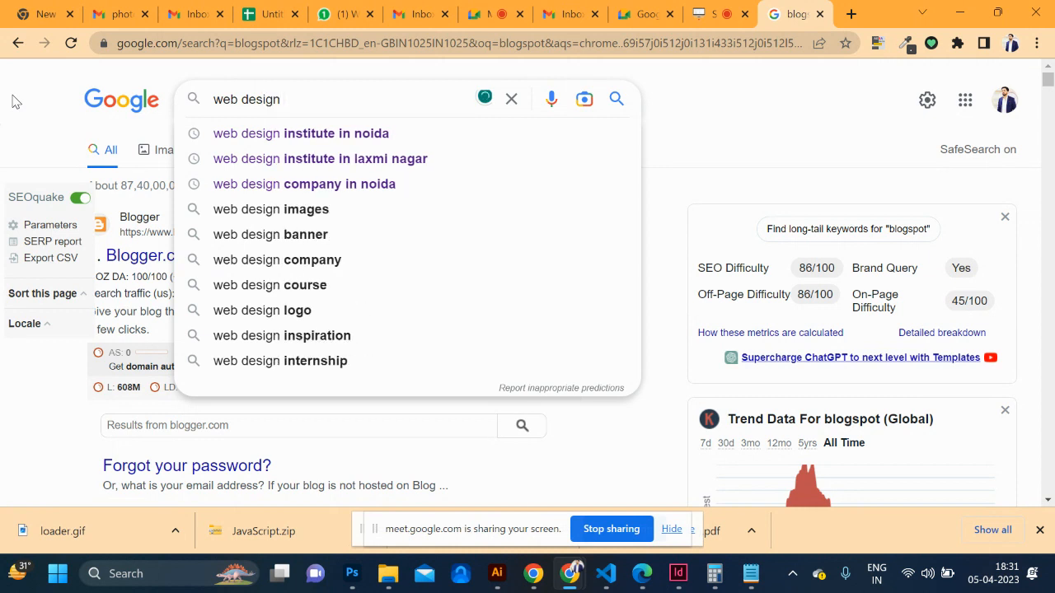
pyautogui.write('blogspot')
pyautogui.write('t')
pyautogui.press('BackSpace')
pyautogui.write('t')
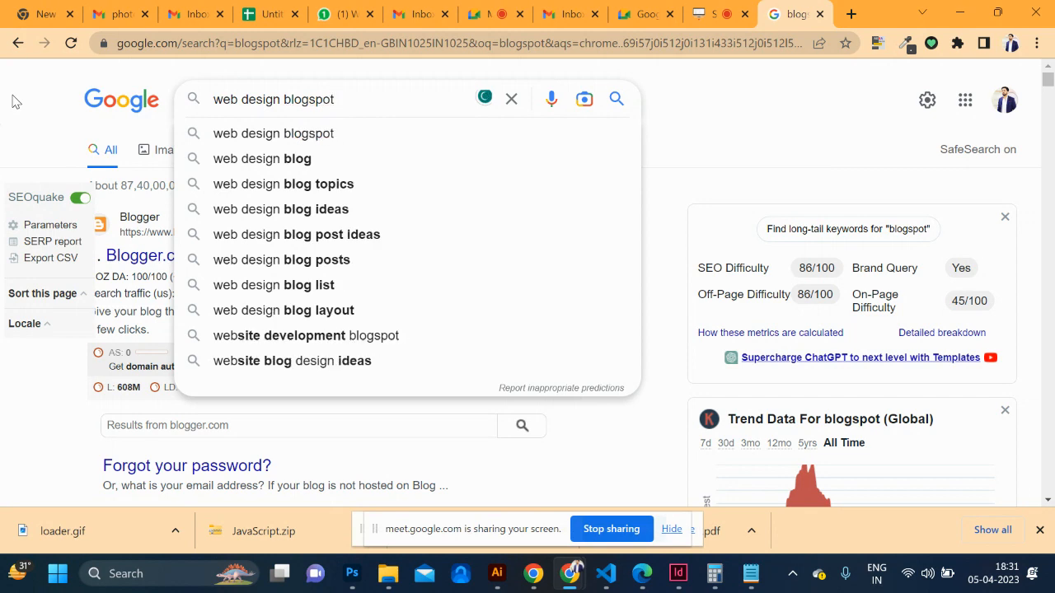
pyautogui.write('.com')
pyautogui.press('Return')
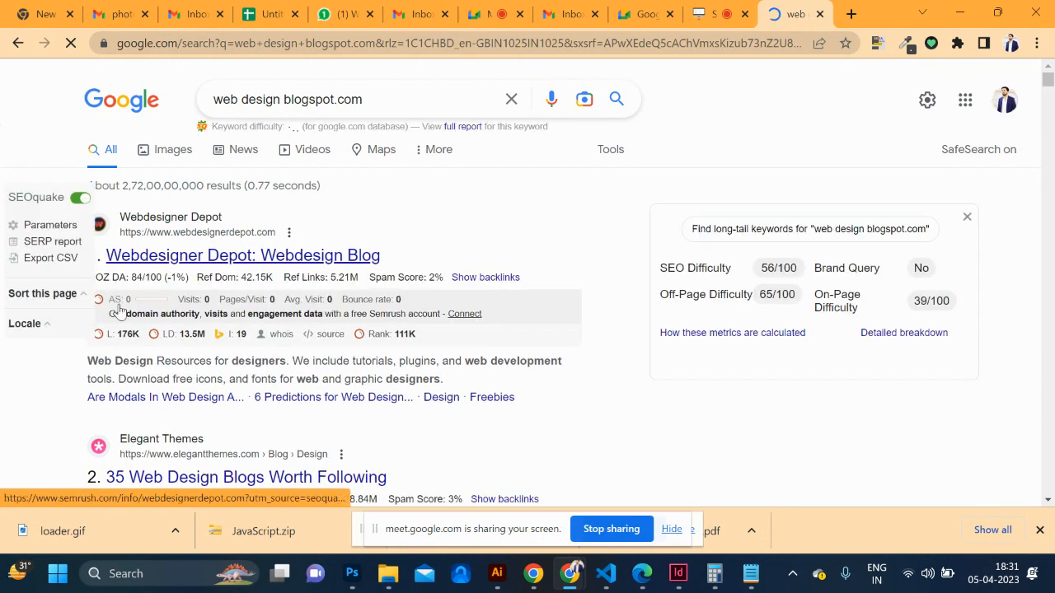
pyautogui.click(339, 14)
# Admit the participant asking to join the Meet call, then go back to the Untitled spreadsheet
pyautogui.click(258, 14)
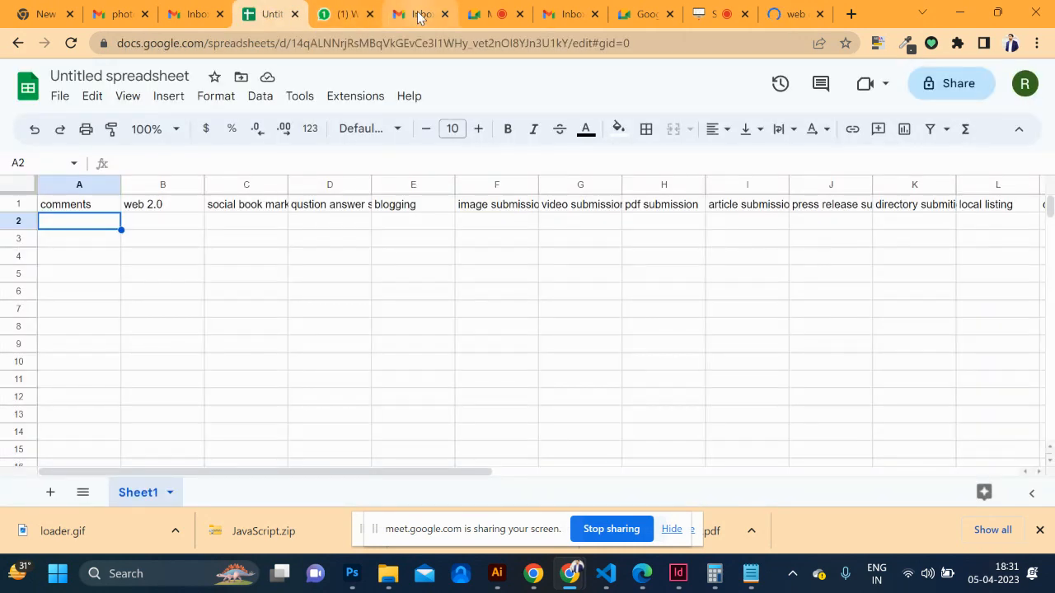
pyautogui.click(479, 14)
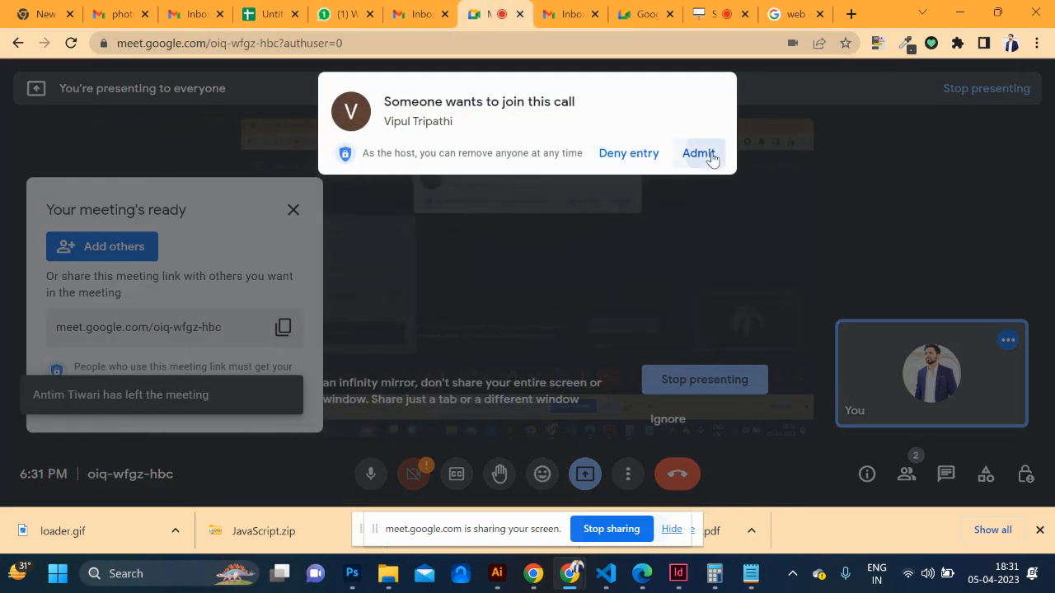
pyautogui.click(708, 156)
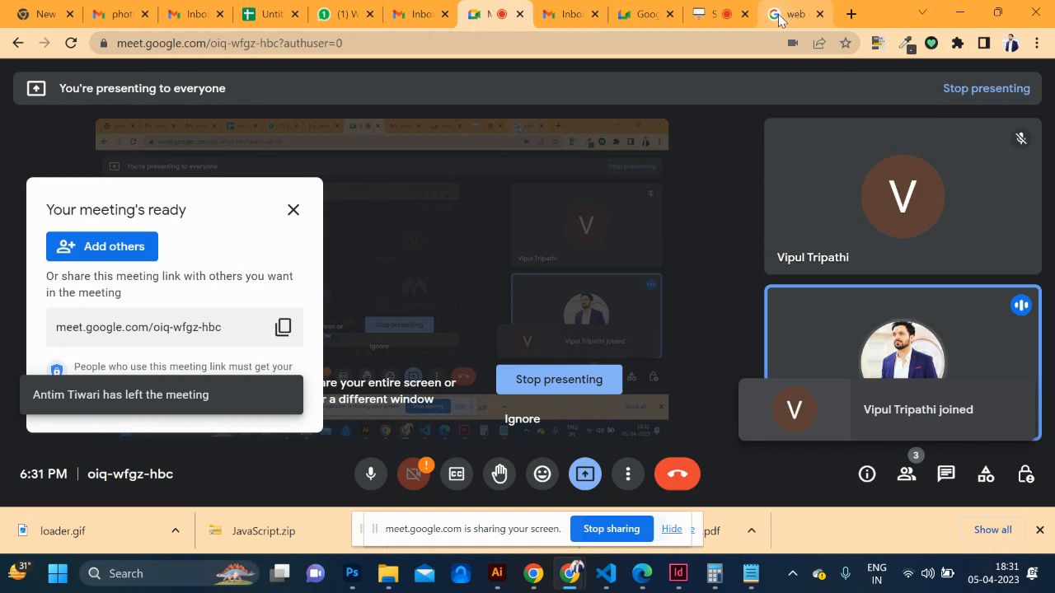
pyautogui.click(795, 17)
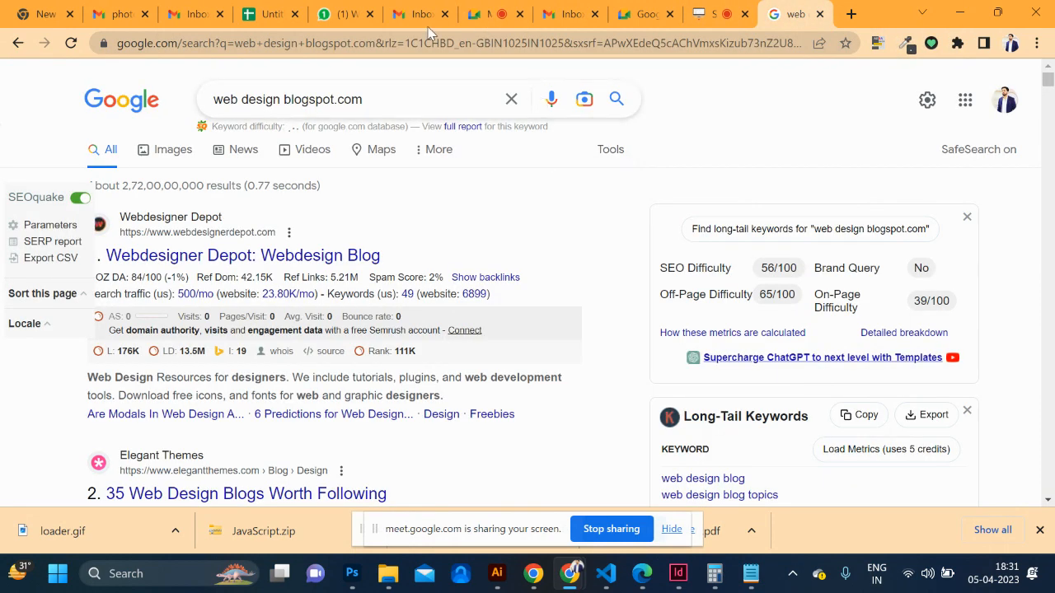
pyautogui.click(269, 16)
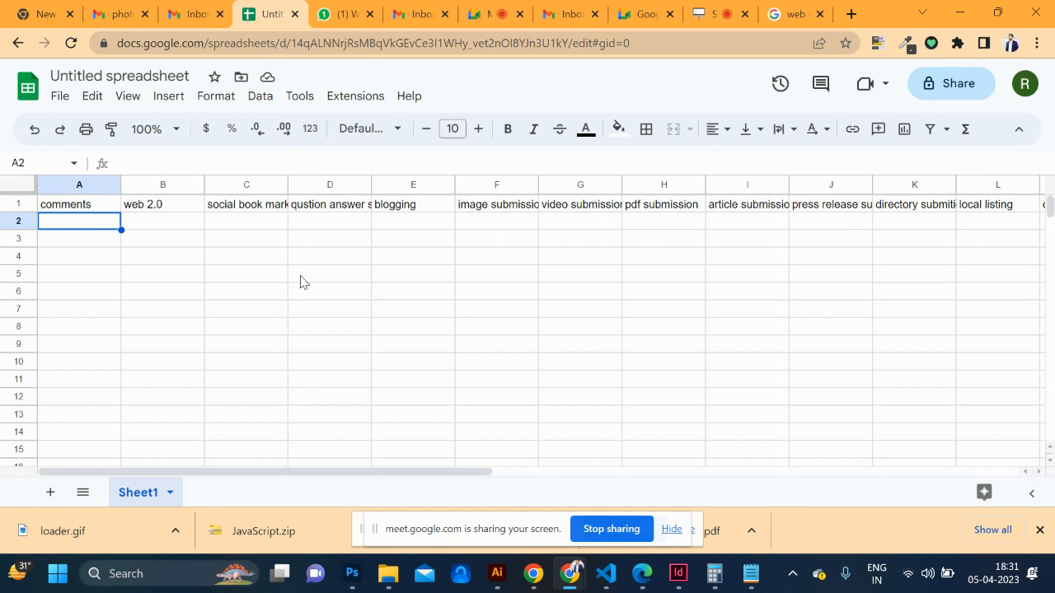
# Bold the comments, web 2.0, social book marking, qustion answer site and blogging headings in A1–E1
pyautogui.click(76, 206)
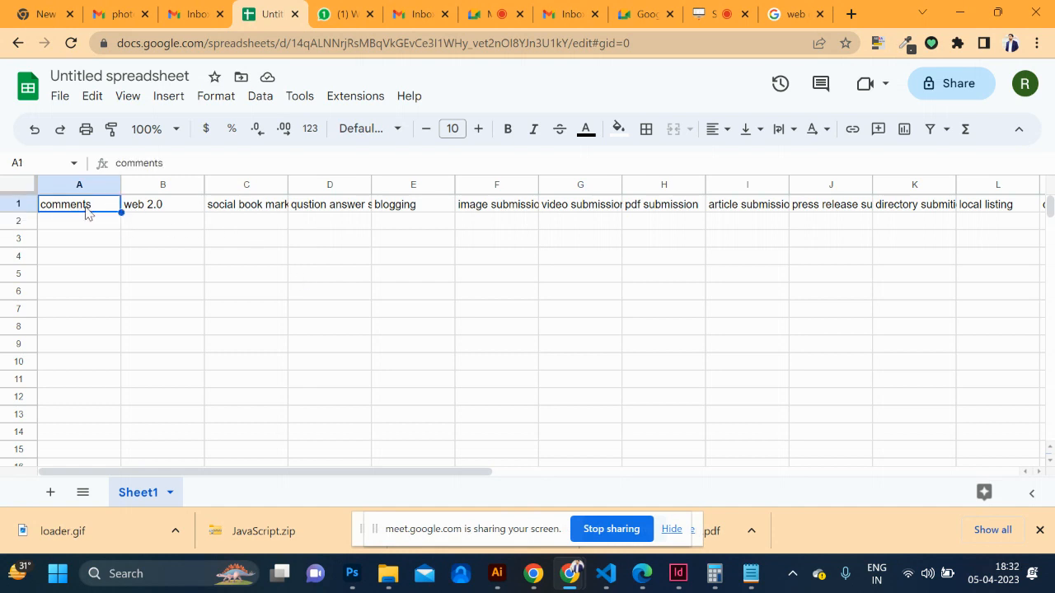
pyautogui.hotkey('ctrl', 'b')
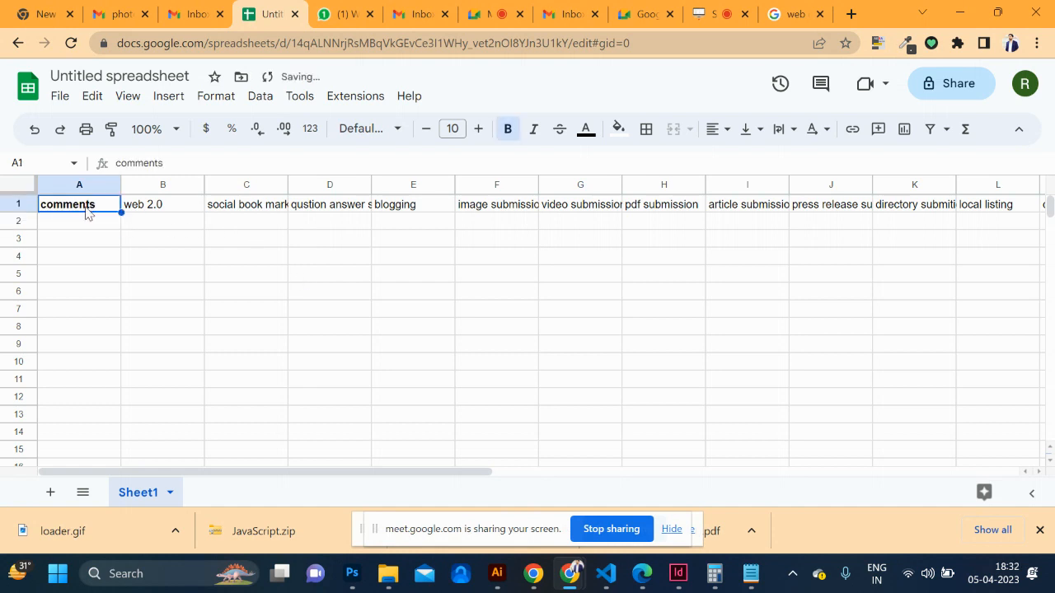
pyautogui.click(140, 212)
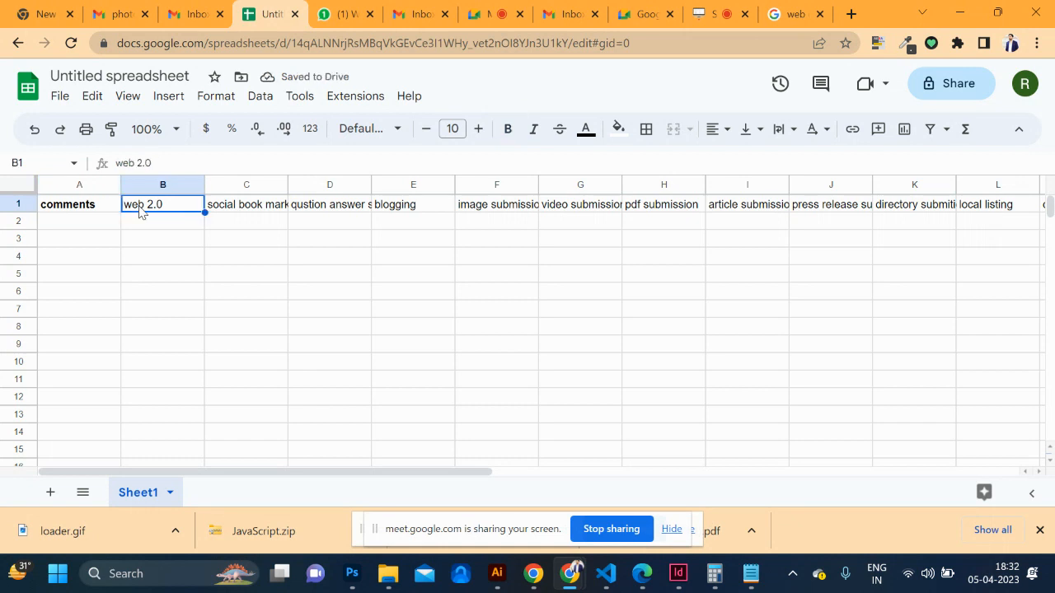
pyautogui.hotkey('ctrl', 'b')
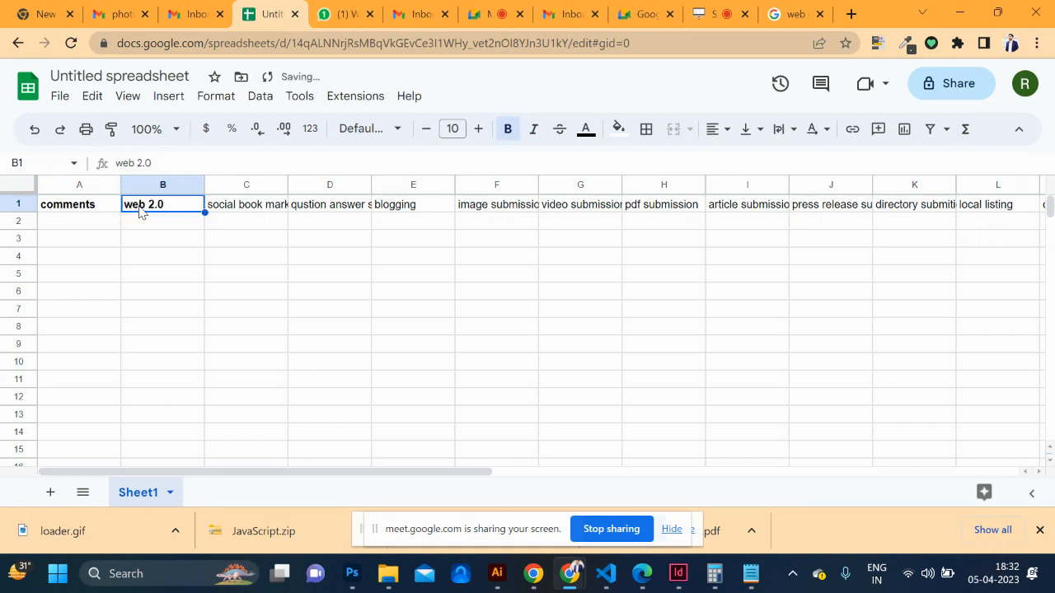
pyautogui.click(252, 213)
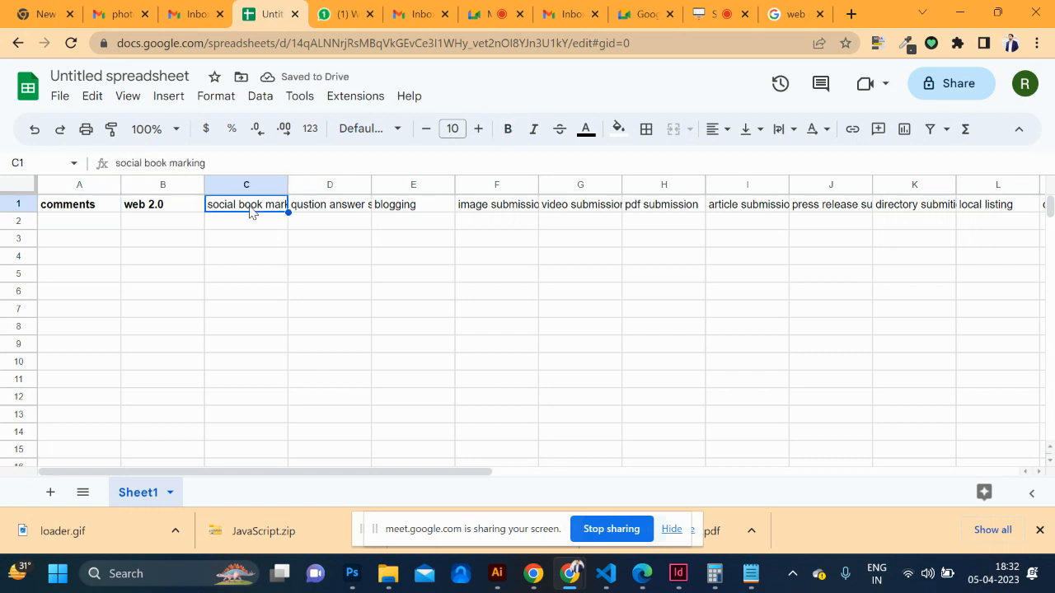
pyautogui.hotkey('ctrl', 'b')
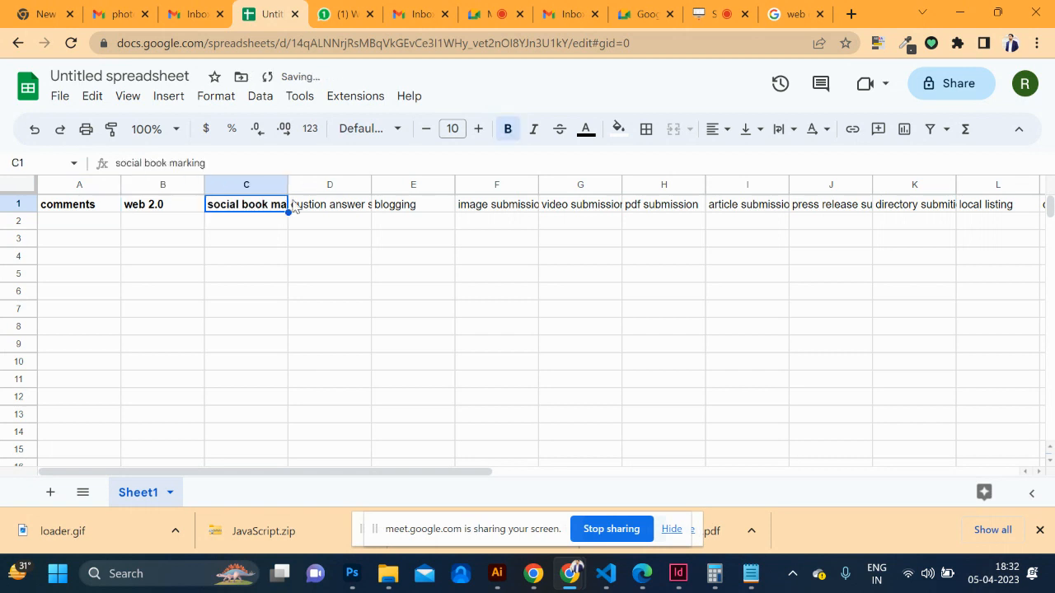
pyautogui.click(333, 206)
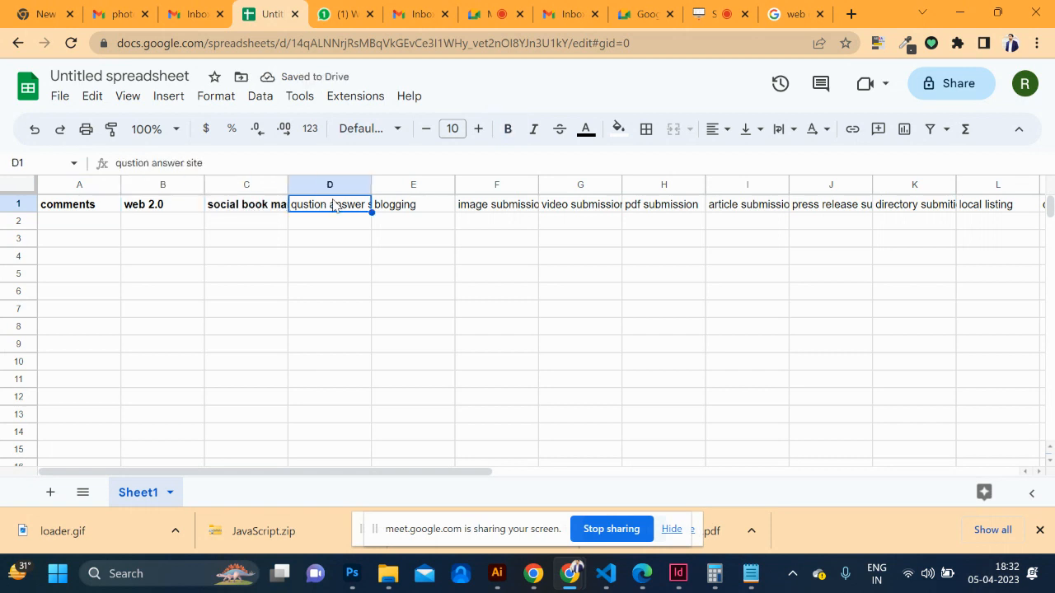
pyautogui.hotkey('ctrl', 'b')
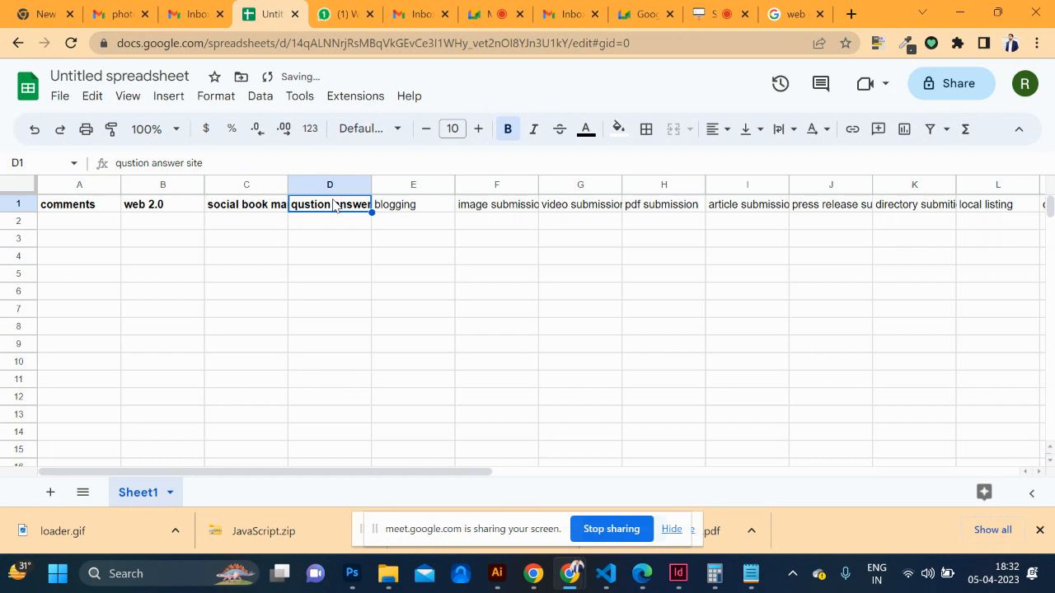
pyautogui.click(410, 208)
pyautogui.hotkey('ctrl', 'b')
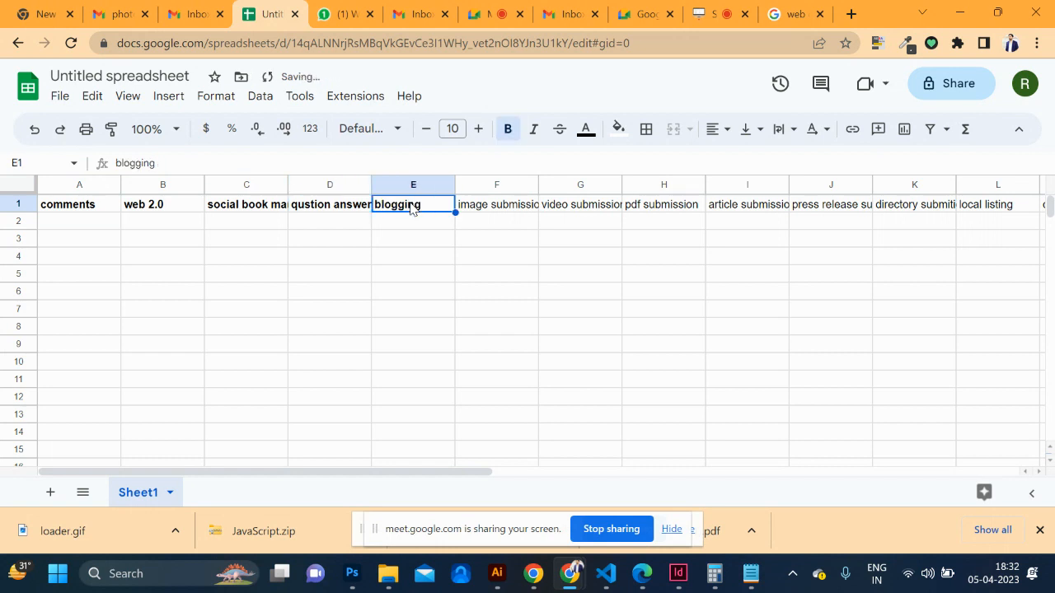
# Bold the image, video, pdf and article submission headings in F1–I1
pyautogui.click(517, 206)
pyautogui.hotkey('ctrl', 'b')
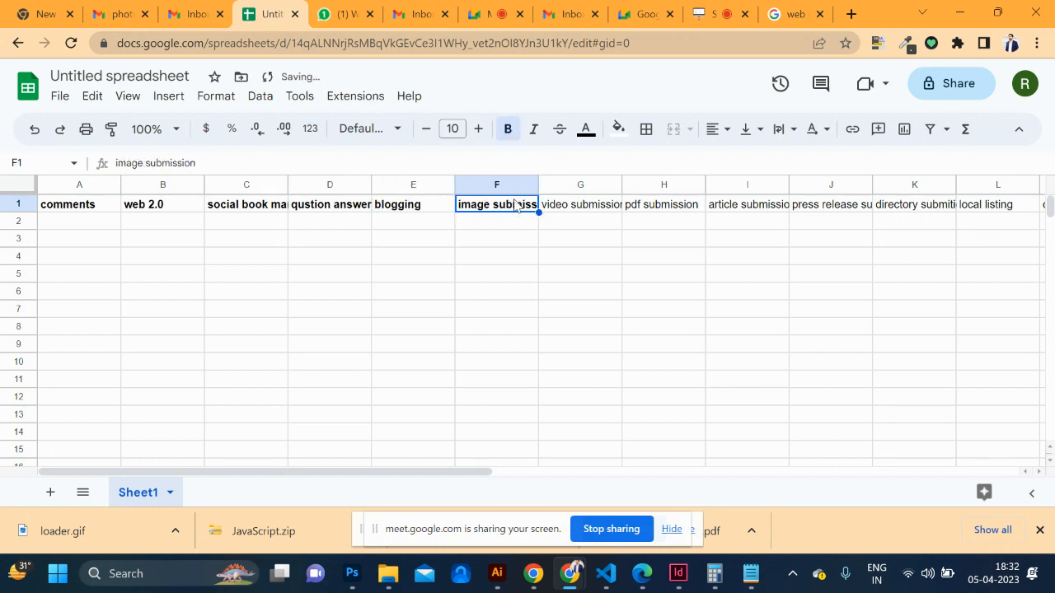
pyautogui.click(593, 213)
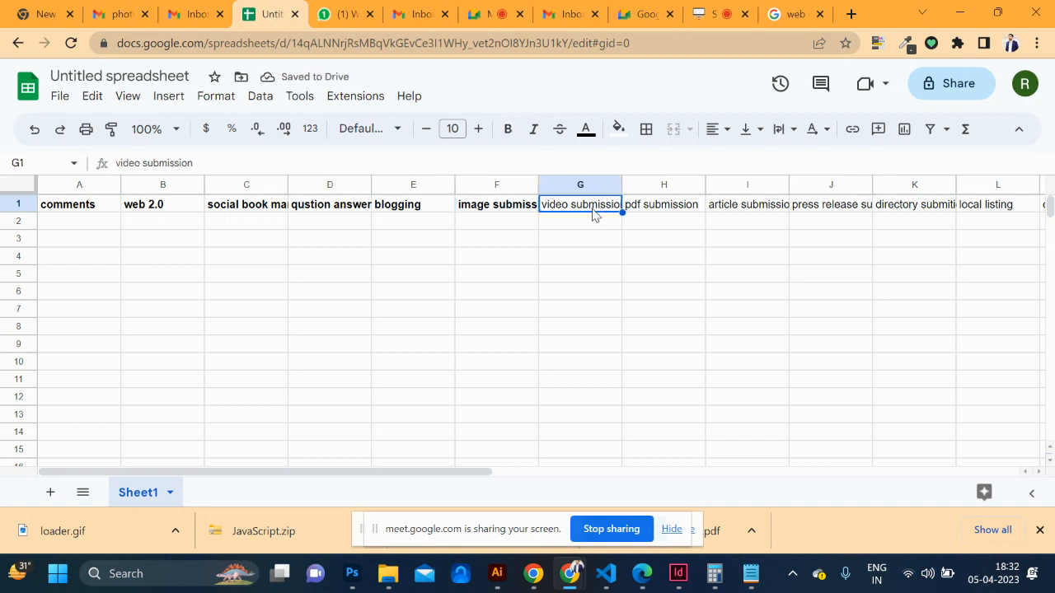
pyautogui.hotkey('ctrl', 'b')
pyautogui.click(667, 207)
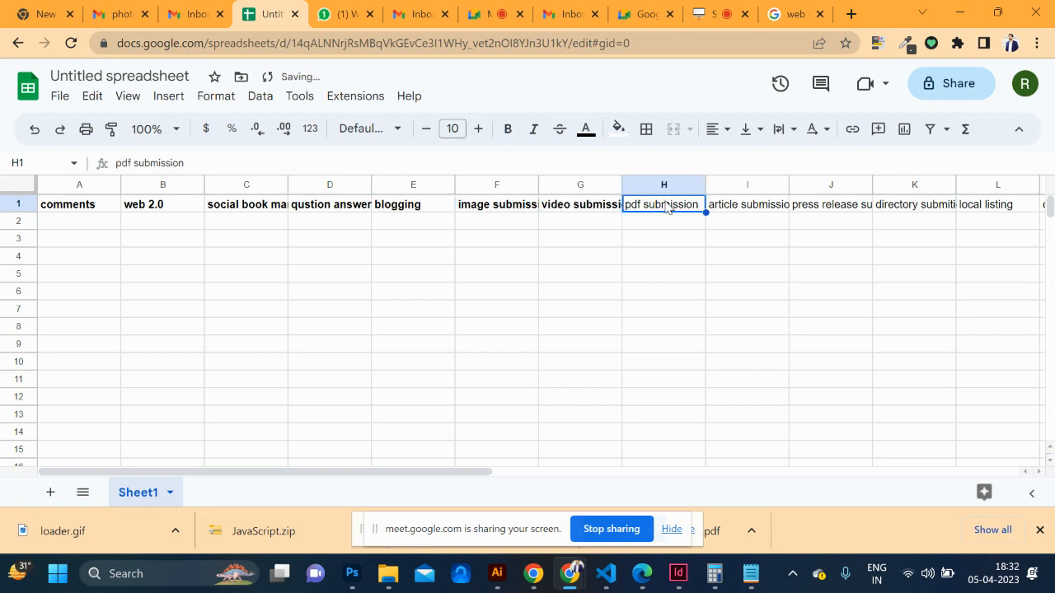
pyautogui.hotkey('ctrl', 'b')
pyautogui.click(733, 212)
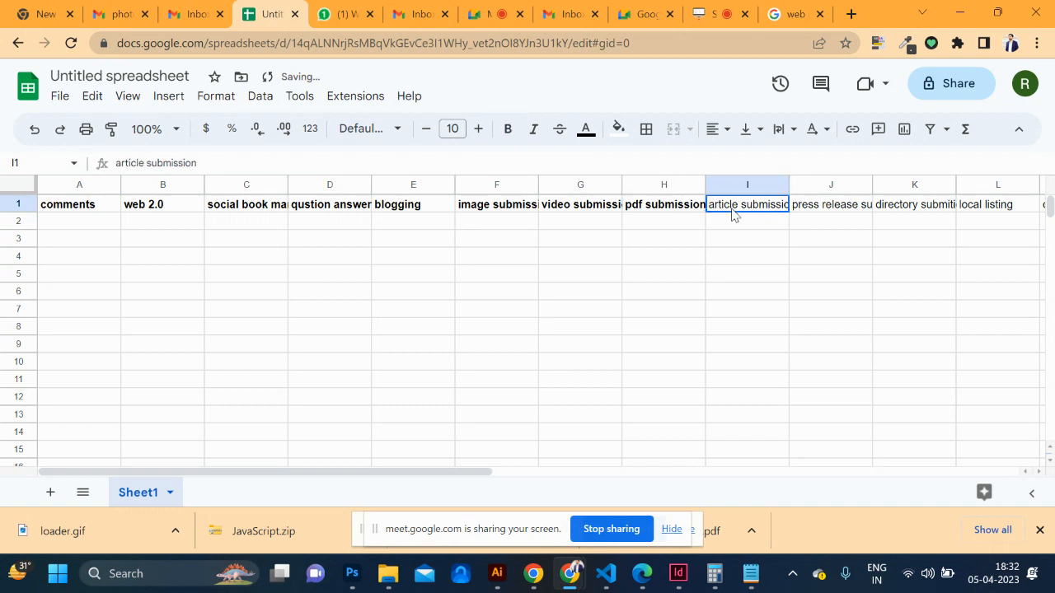
pyautogui.hotkey('ctrl', 'n')
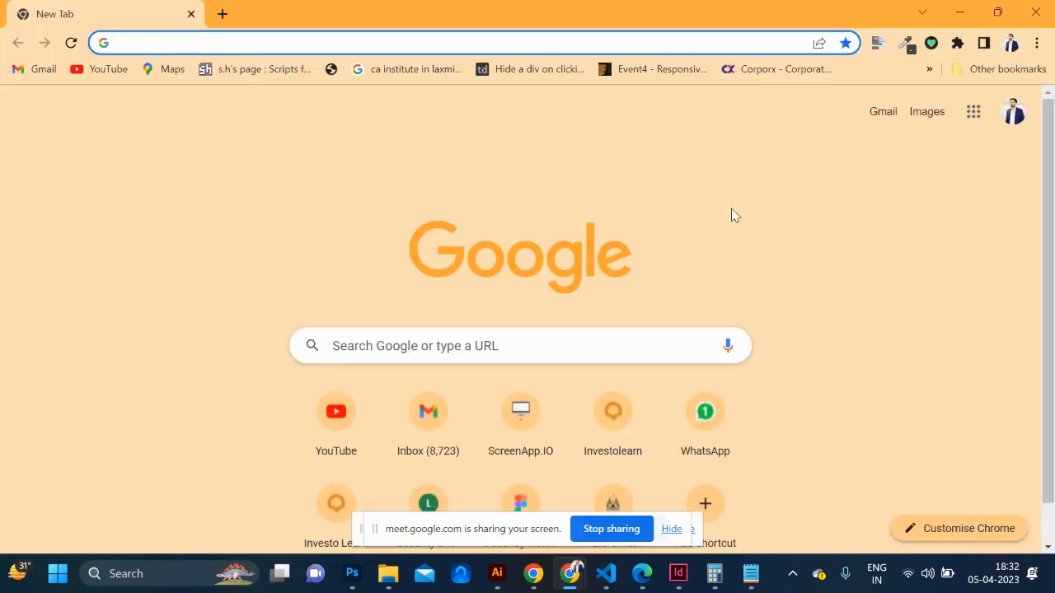
pyautogui.hotkey('ctrl', 'w')
pyautogui.hotkey('ctrl', 'b')
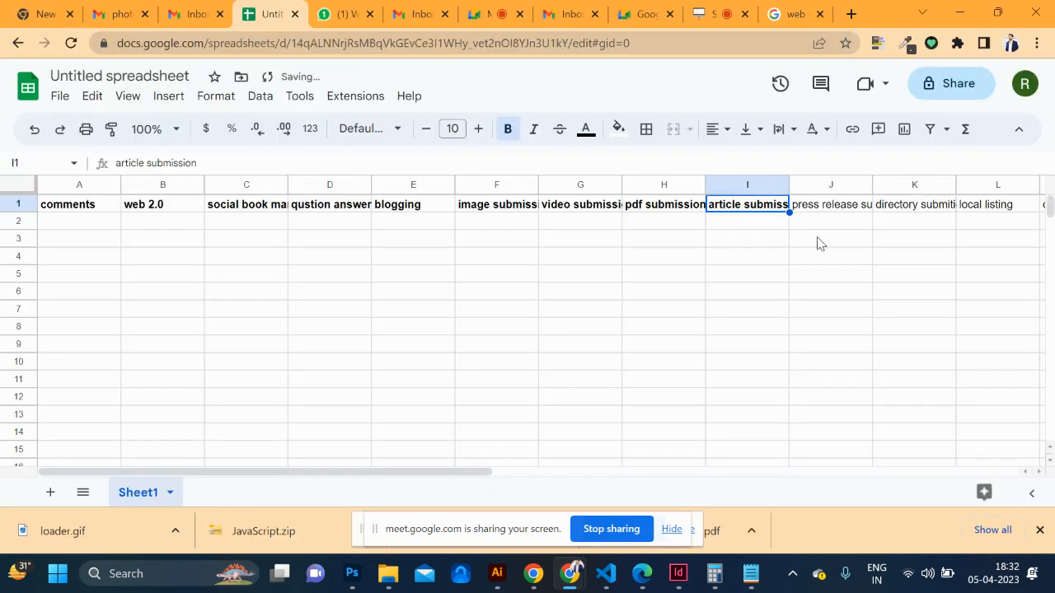
# Bold the press release, directory, local listing and classifed ads headings in J1–M1
pyautogui.click(832, 211)
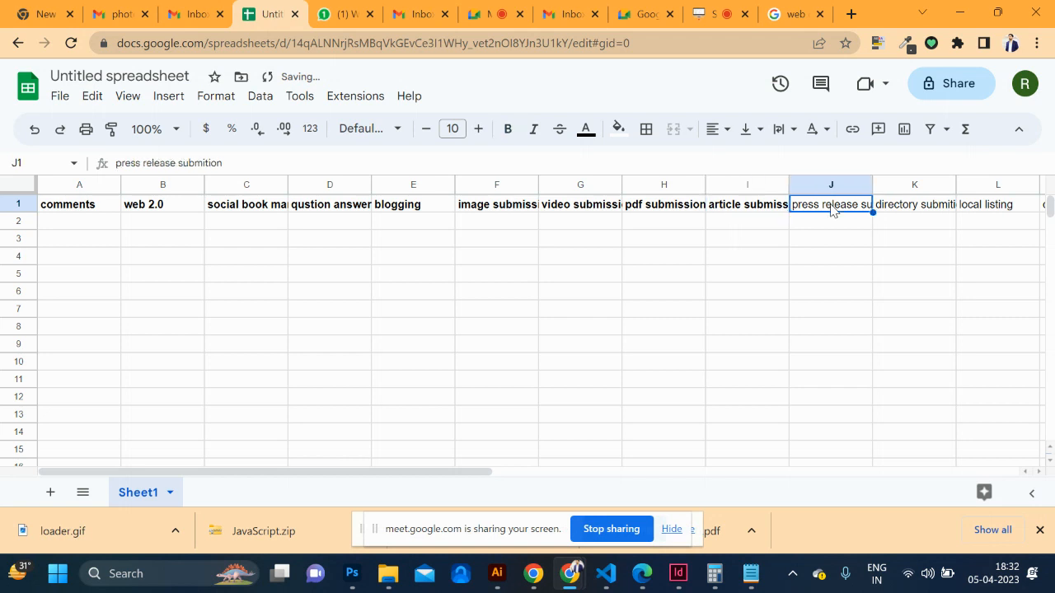
pyautogui.hotkey('ctrl', 'b')
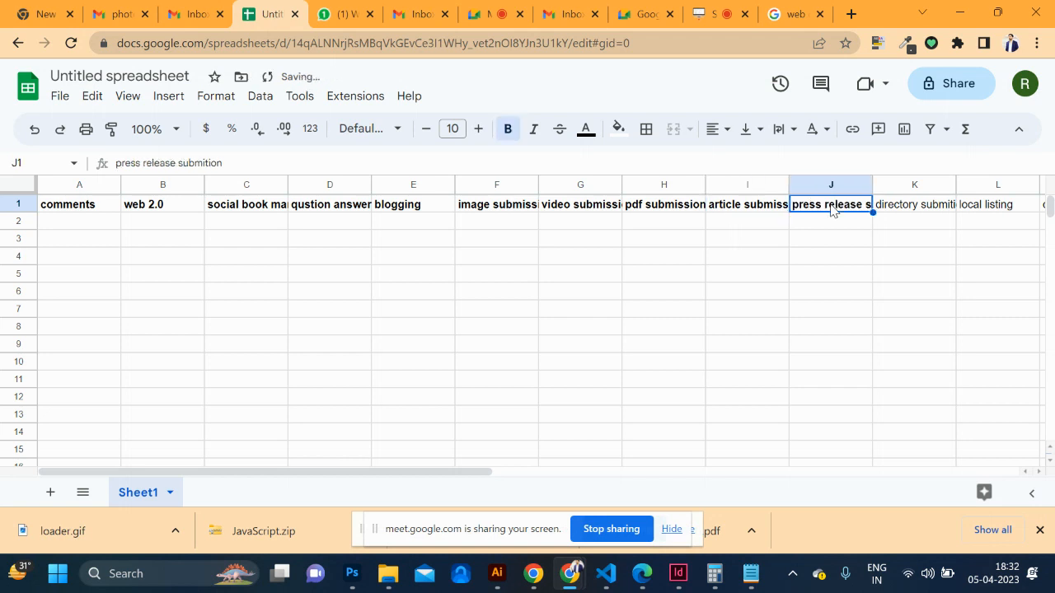
pyautogui.click(927, 206)
pyautogui.hotkey('ctrl', 'b')
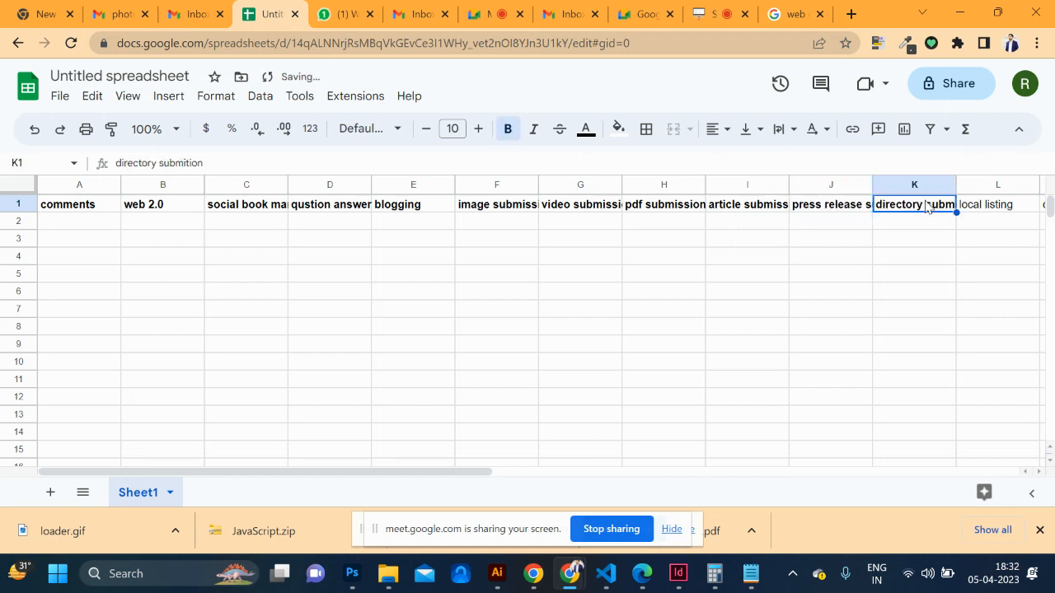
pyautogui.click(1020, 206)
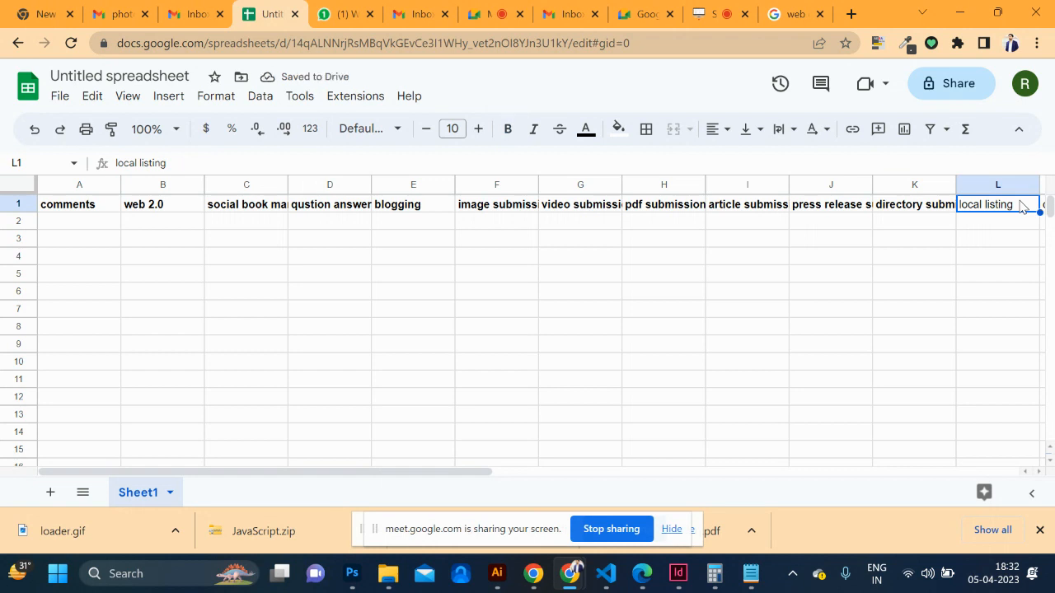
pyautogui.hotkey('ctrl', 'b')
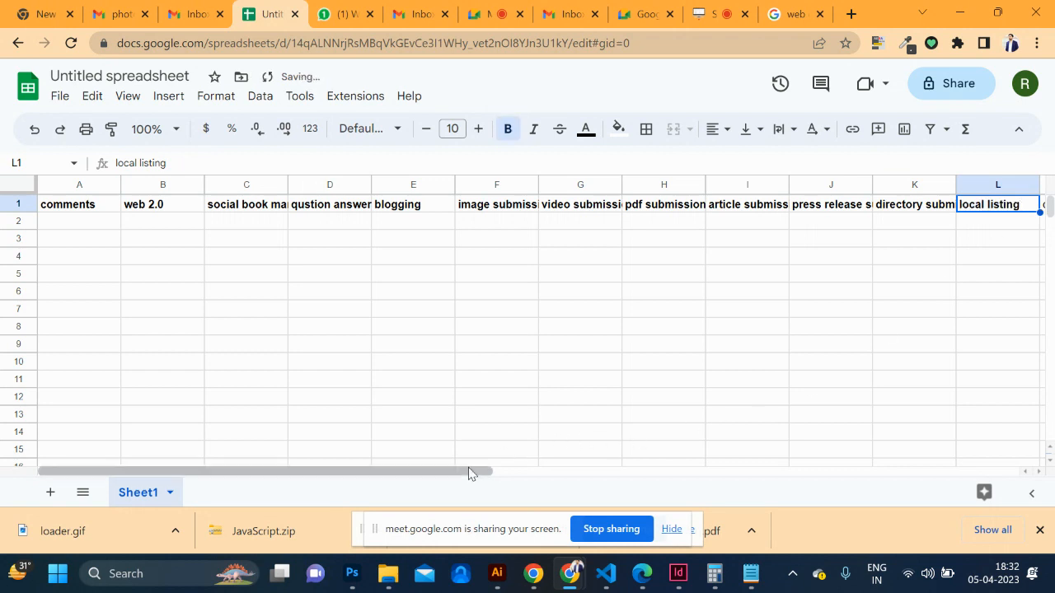
pyautogui.moveTo(461, 474); pyautogui.dragTo(617, 474)
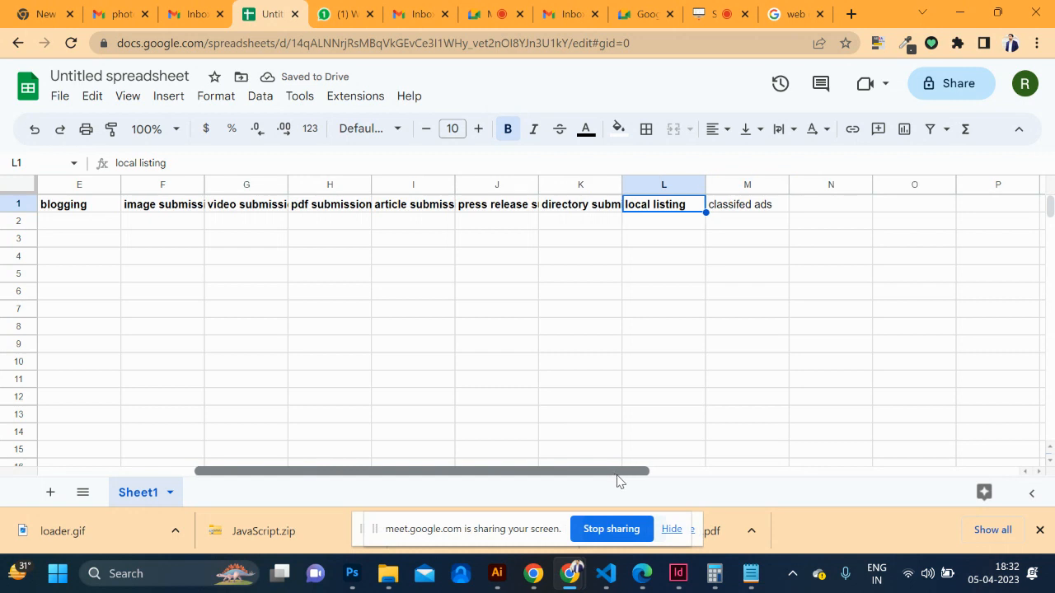
pyautogui.click(736, 206)
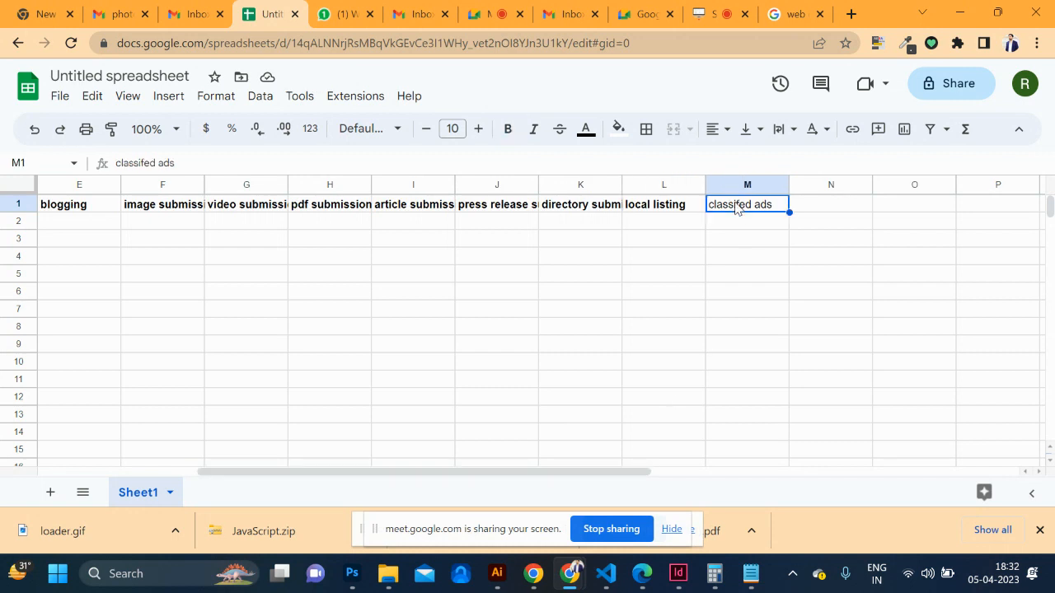
pyautogui.hotkey('ctrl', 'b')
# Enter 'guest posting' in N1 and a bold 'niche blog' header in O1
pyautogui.click(816, 209)
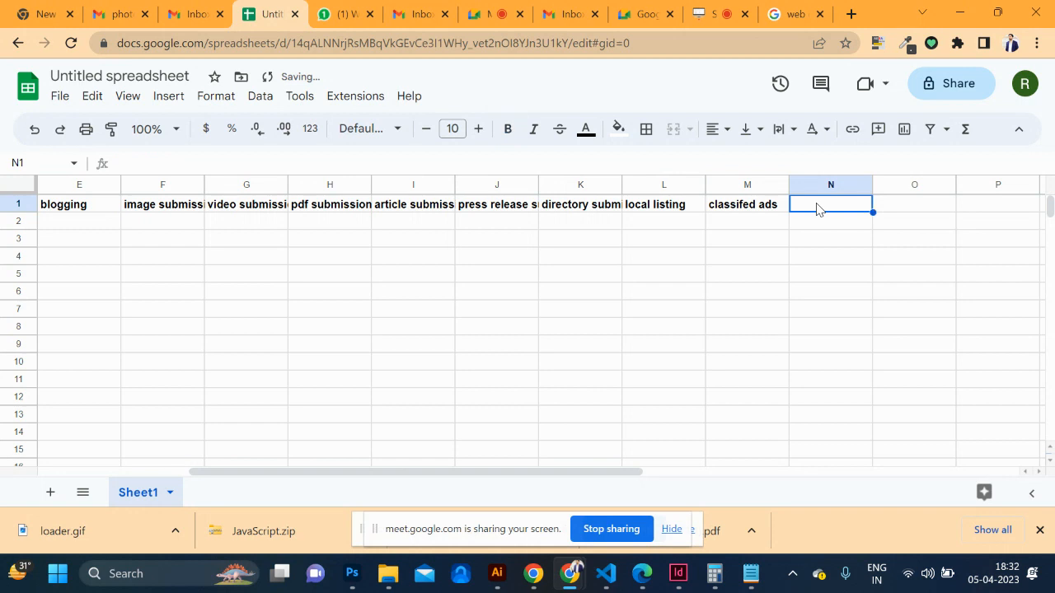
pyautogui.write('gues')
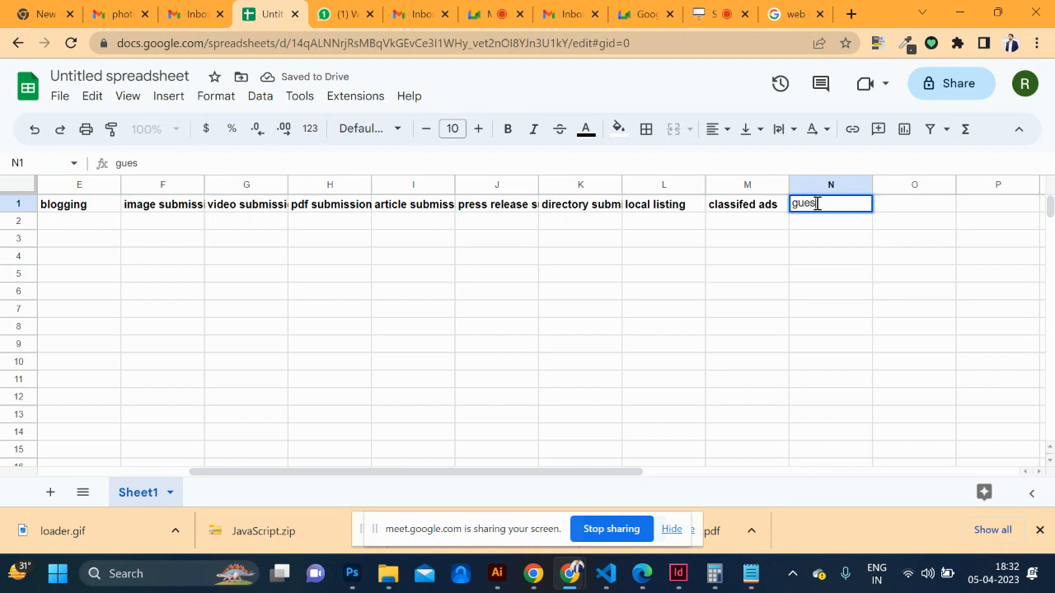
pyautogui.write('t por')
pyautogui.write('ting')
pyautogui.hotkey('ctrl', 'a')
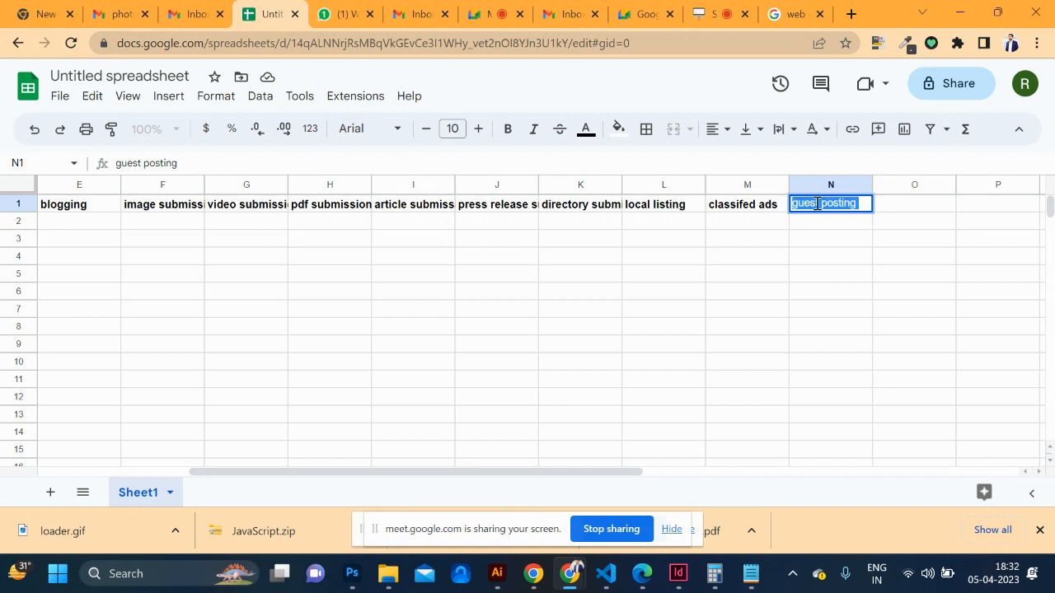
pyautogui.click(897, 211)
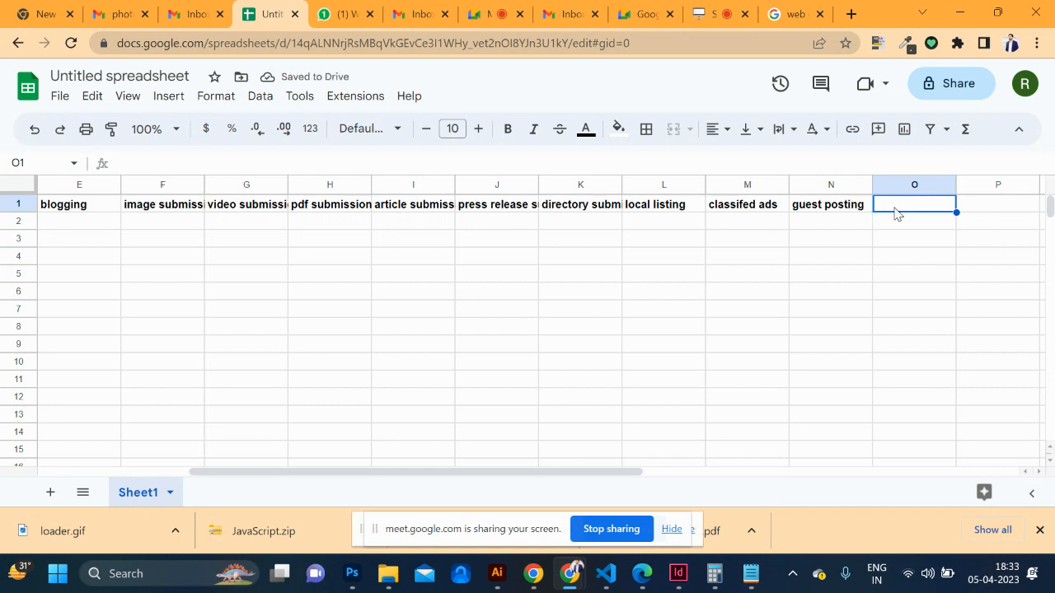
pyautogui.write('niche b')
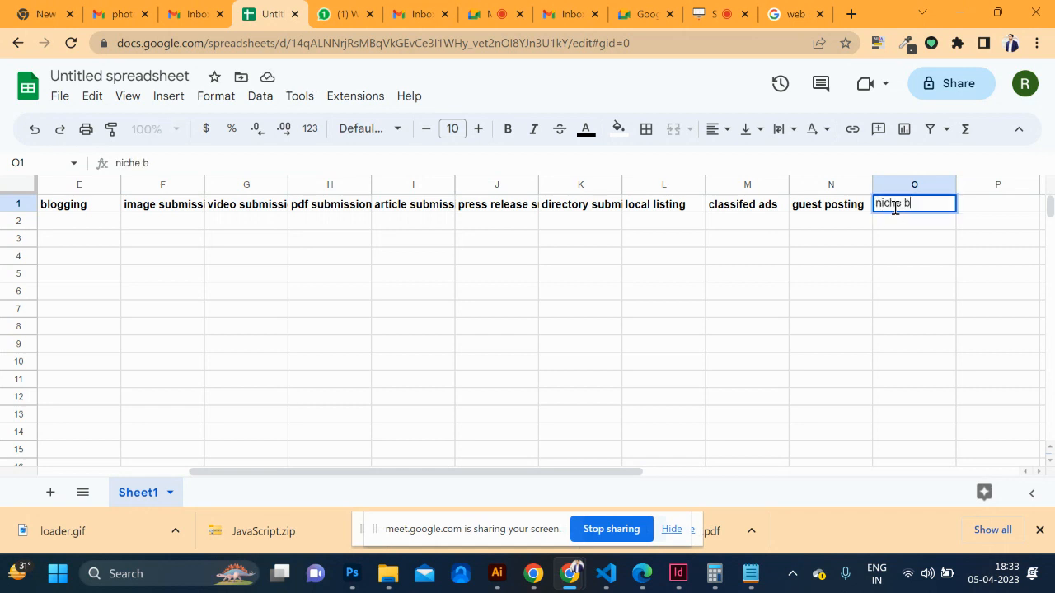
pyautogui.write('log')
pyautogui.click(862, 213)
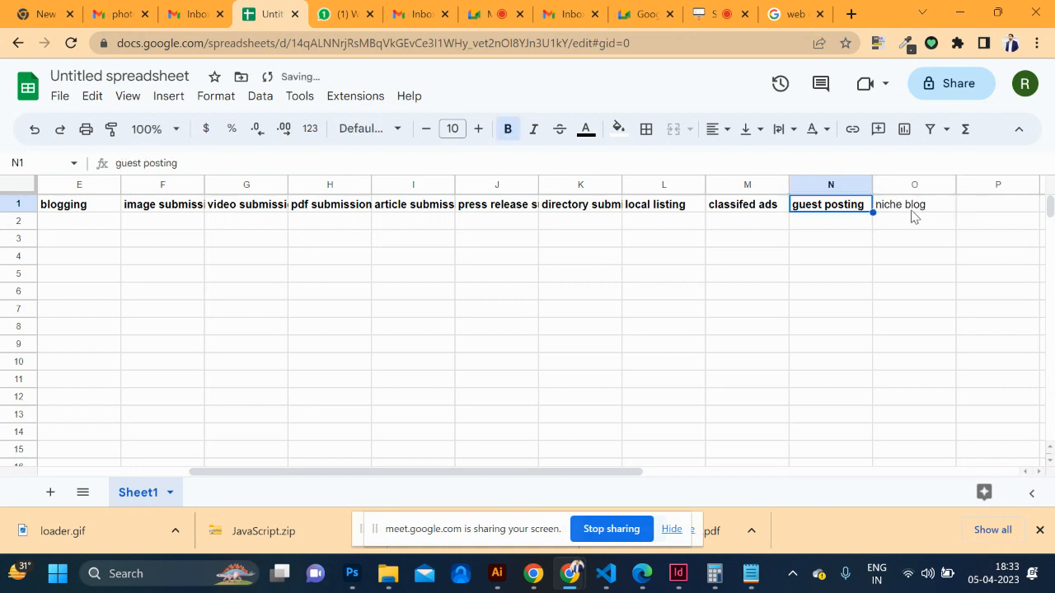
pyautogui.click(909, 215)
pyautogui.hotkey('ctrl', 'b')
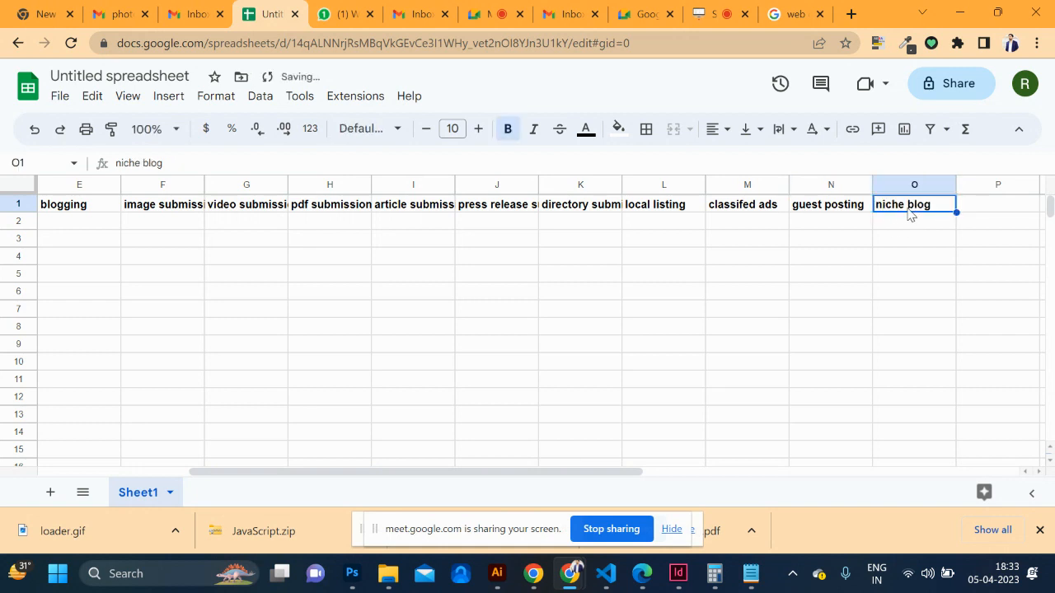
pyautogui.hscroll(-5, 422, 244)
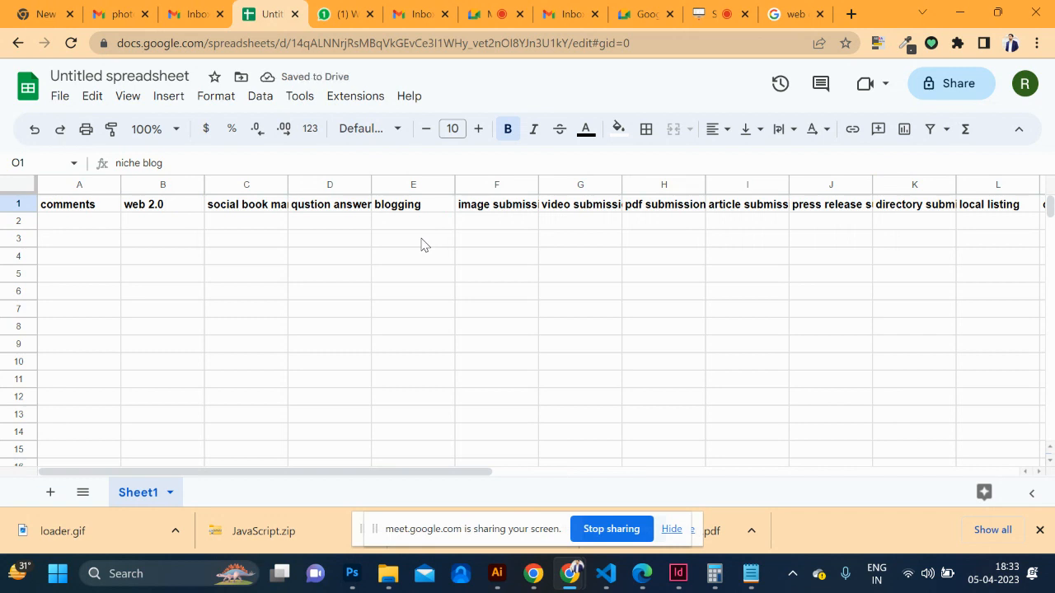
pyautogui.hscroll(5, 421, 244)
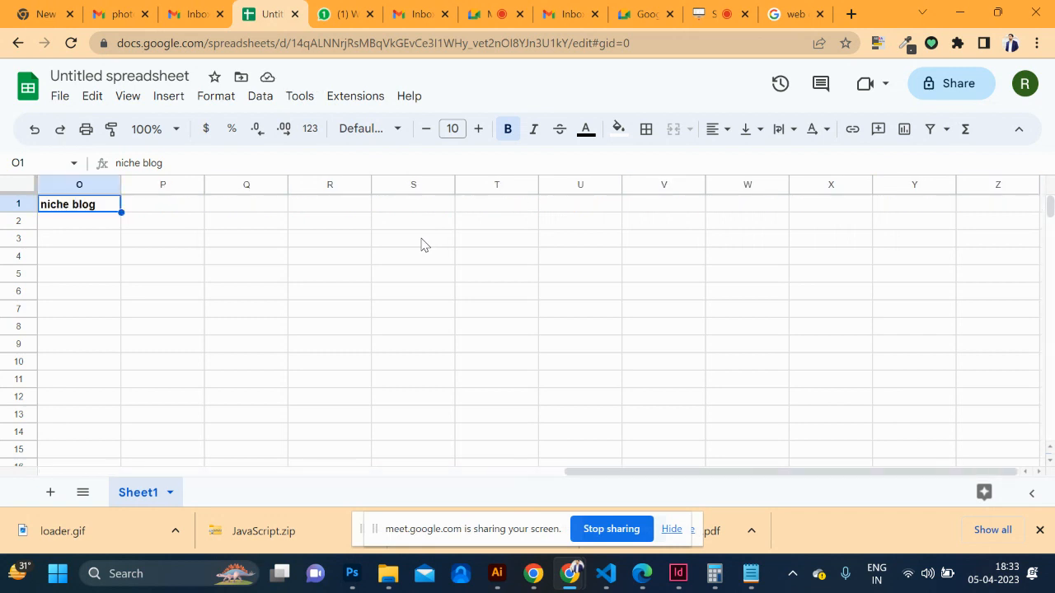
# Add bold headers 'dofollow' in P1 and 'nofollow' in Q1
pyautogui.click(163, 211)
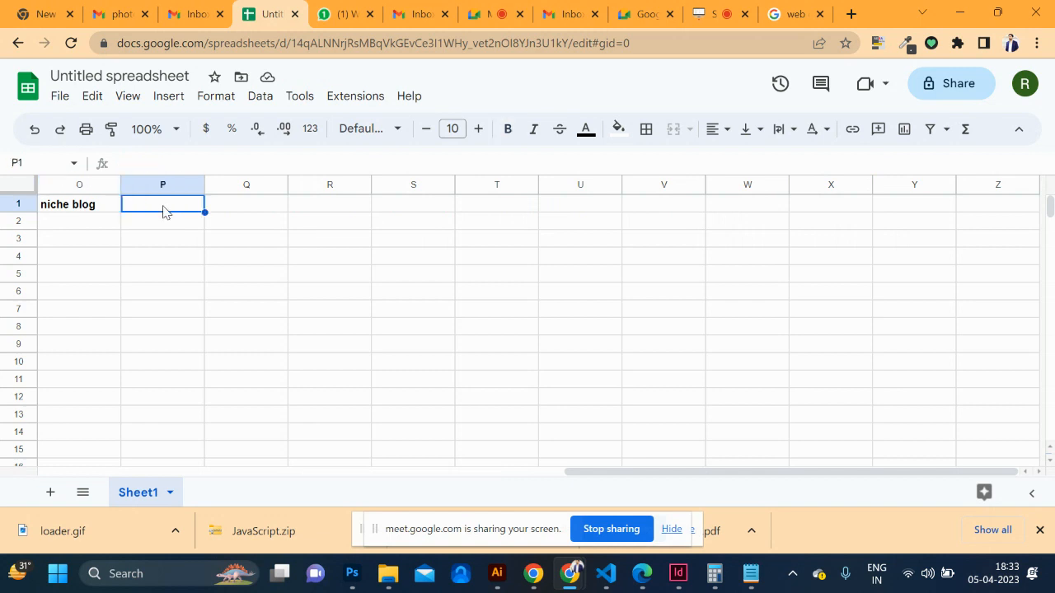
pyautogui.write('dofollow')
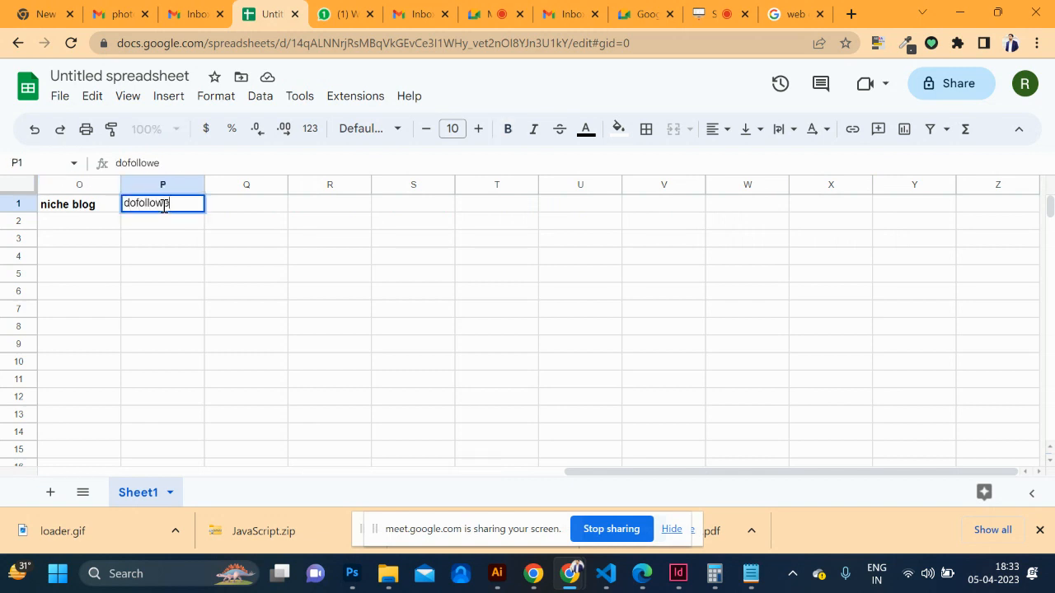
pyautogui.doubleClick(164, 207)
pyautogui.hotkey('ctrl', 'b')
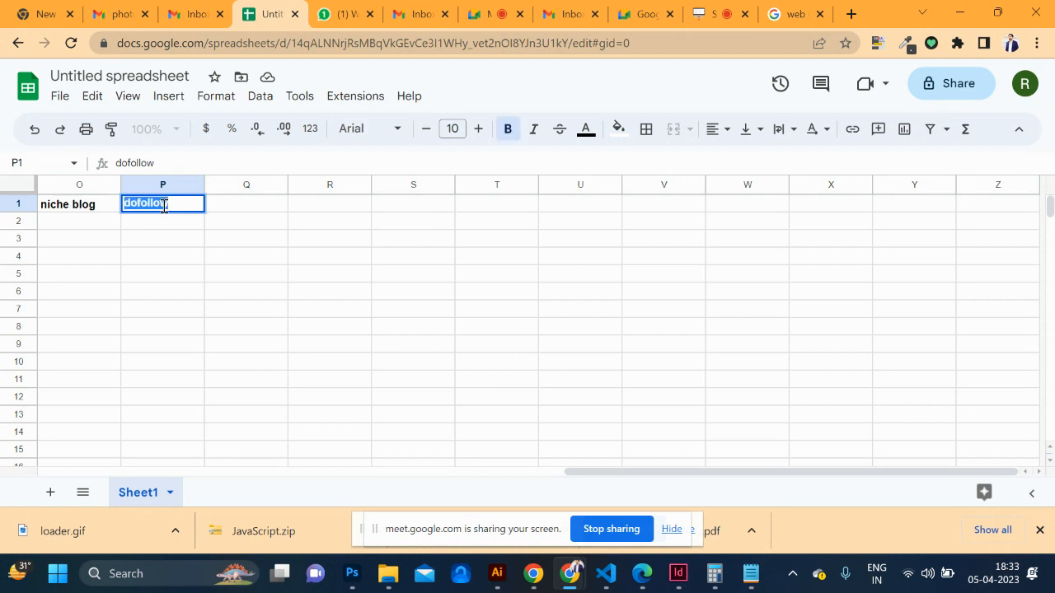
pyautogui.press('Tab')
pyautogui.write('nofol')
pyautogui.press('BackSpace')
pyautogui.write('ollow')
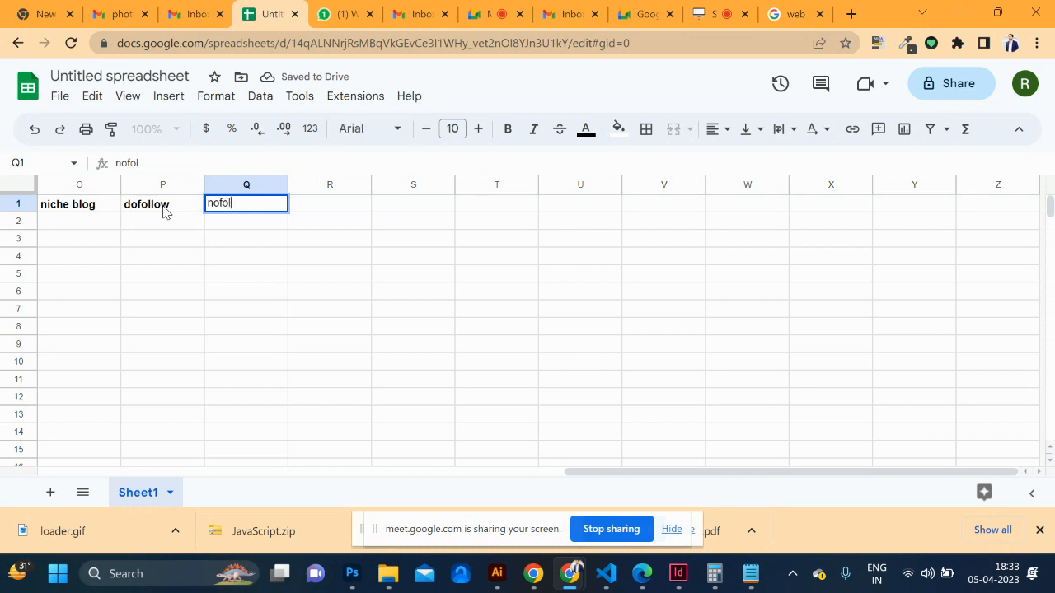
pyautogui.hotkey('ctrl', 'a')
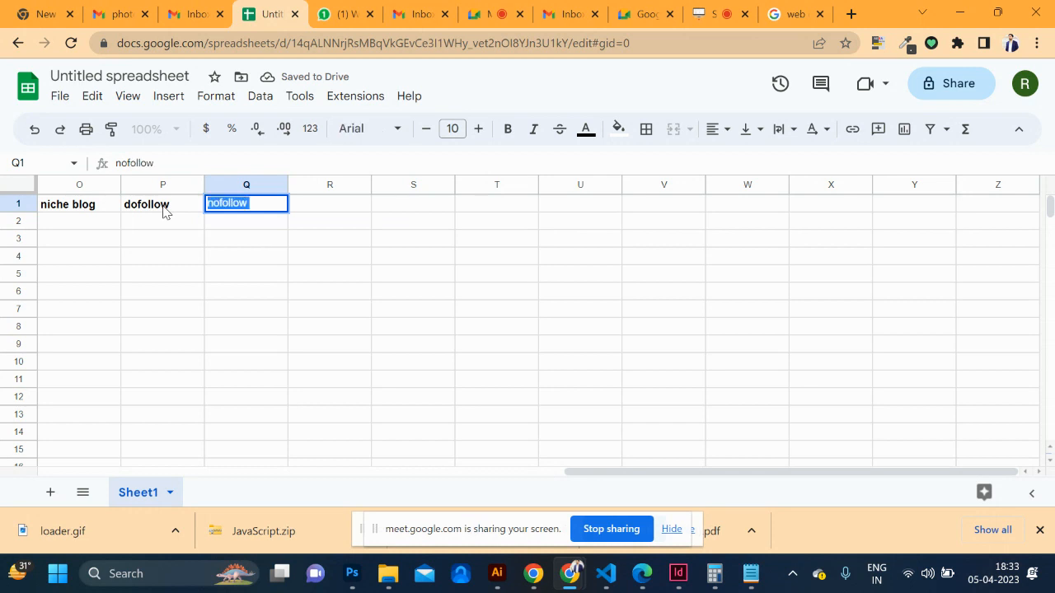
pyautogui.hotkey('ctrl', 'b')
pyautogui.hscroll(-5, 164, 212)
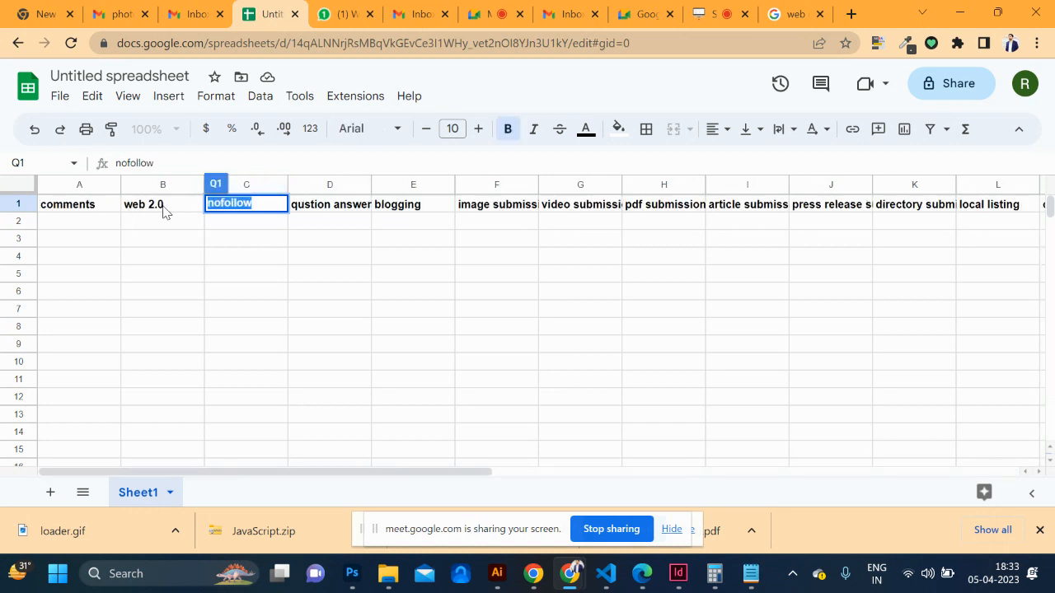
# Fill A2–H2 with 'no follow' in A2 and H2 and 'do follow' in B2 through G2
pyautogui.click(69, 222)
pyautogui.write('no follow')
pyautogui.press('Tab')
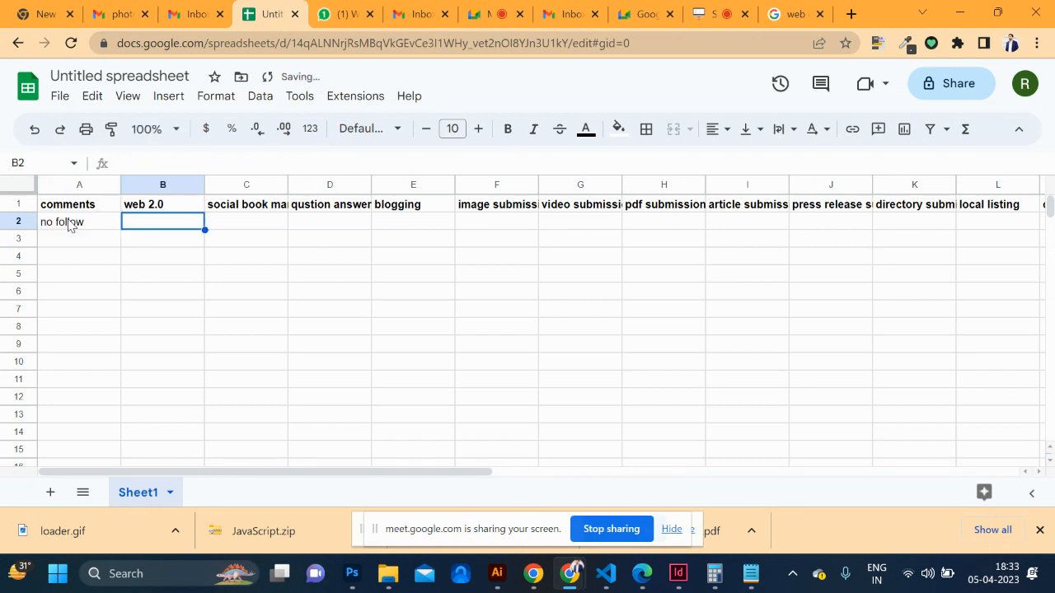
pyautogui.write('do follow')
pyautogui.press('Tab')
pyautogui.write('do')
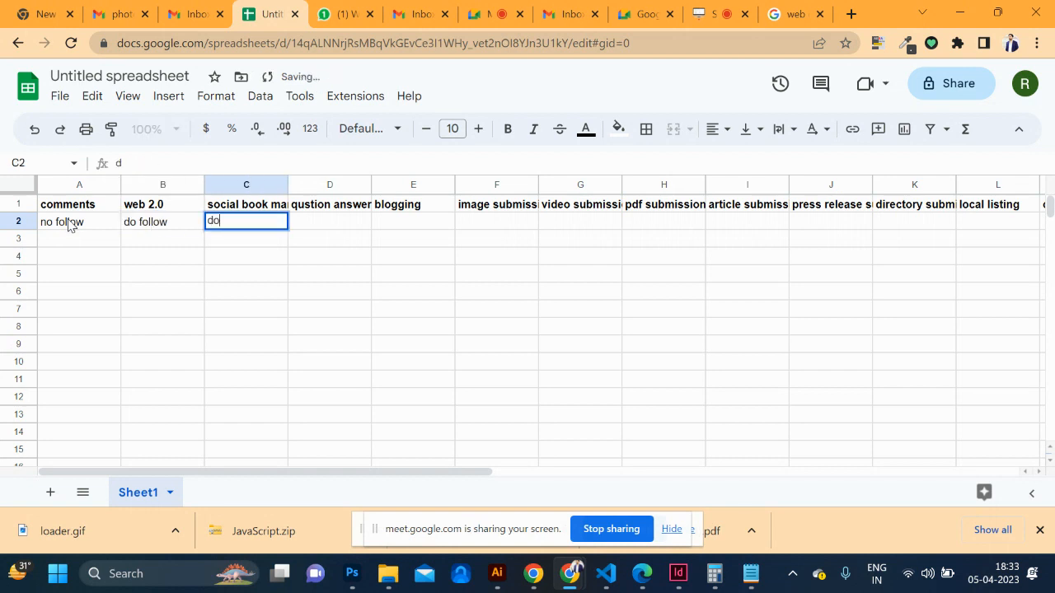
pyautogui.write(' follow')
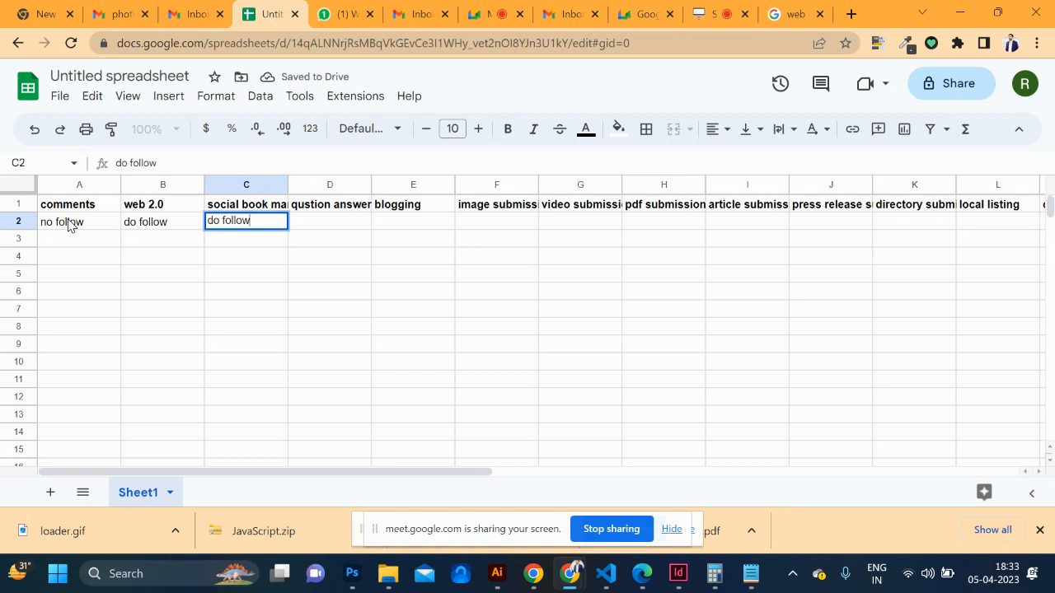
pyautogui.press('Tab')
pyautogui.write('do follow')
pyautogui.press('Tab')
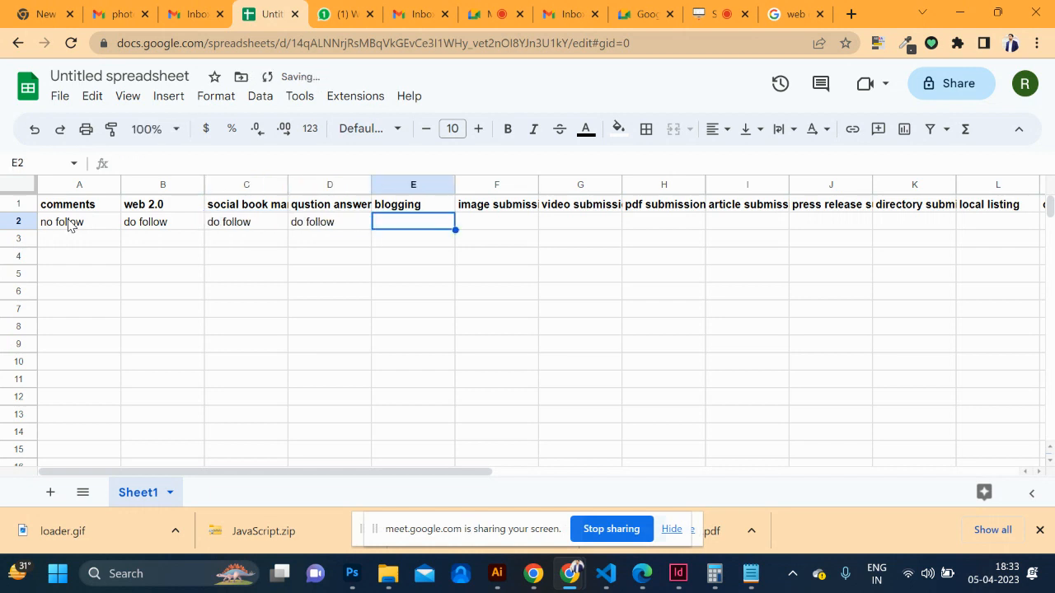
pyautogui.write('do follow')
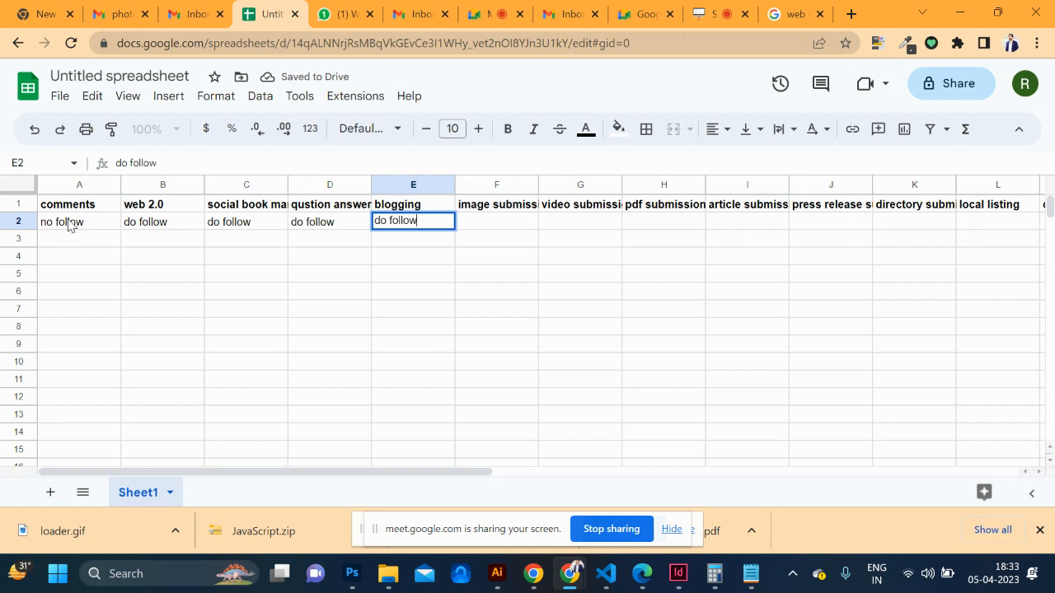
pyautogui.press('Tab')
pyautogui.write('d')
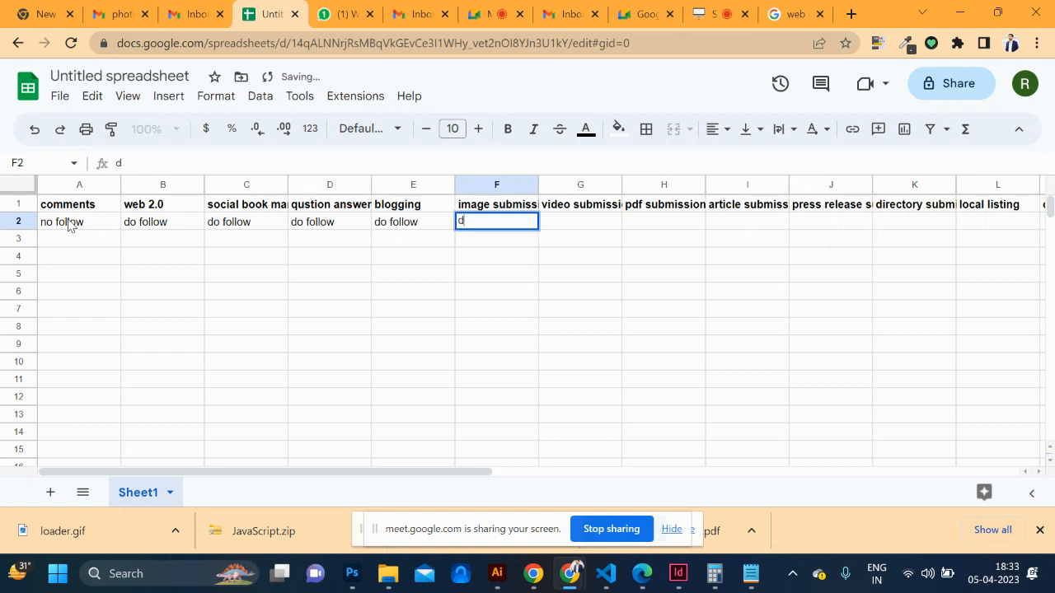
pyautogui.write('o fo')
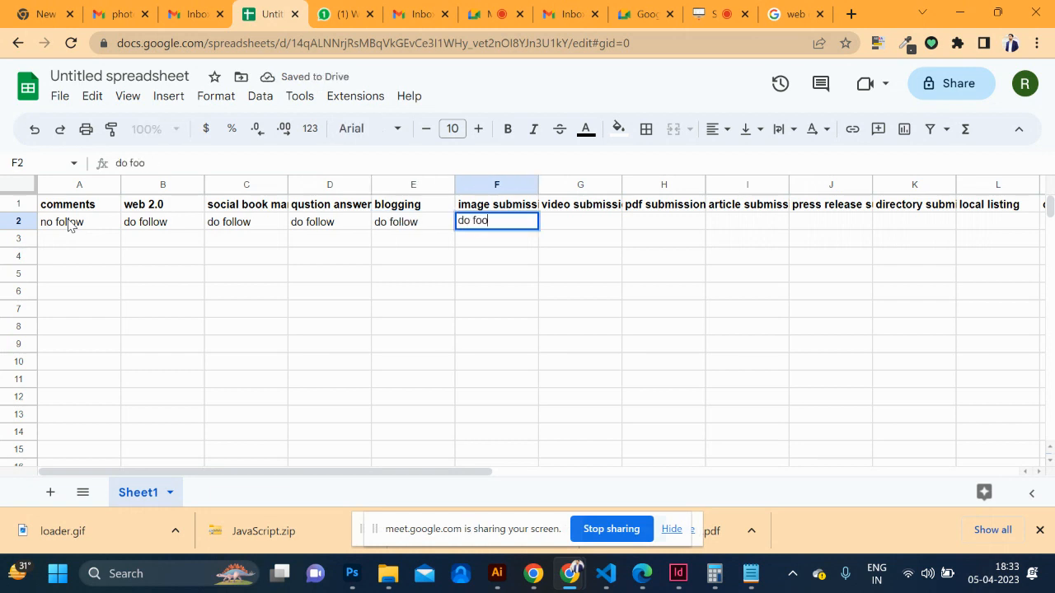
pyautogui.write('llow')
pyautogui.press('Tab')
pyautogui.write('do follow')
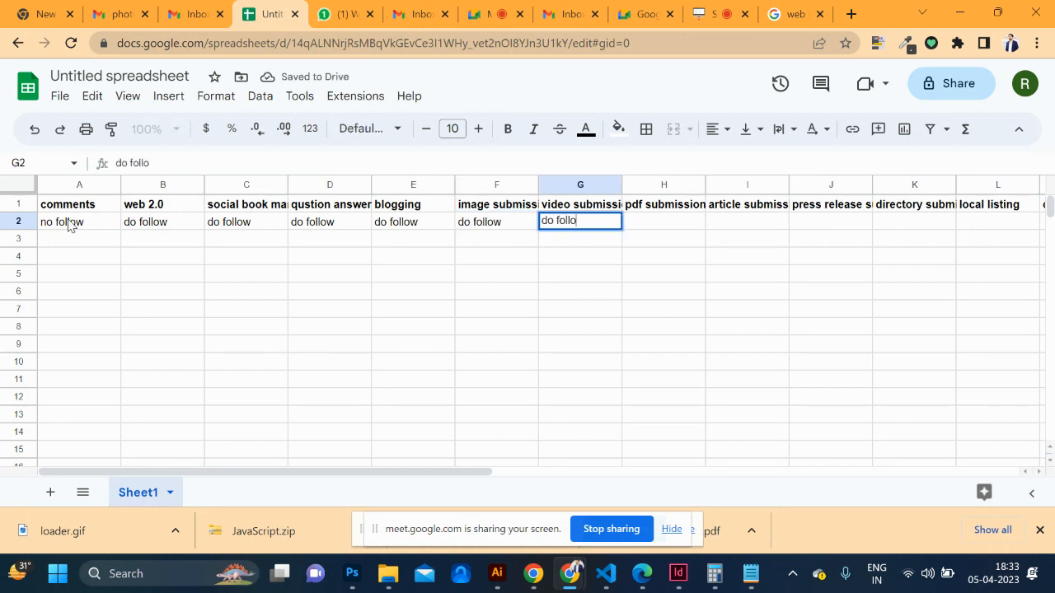
pyautogui.press('Tab')
pyautogui.write('no follow')
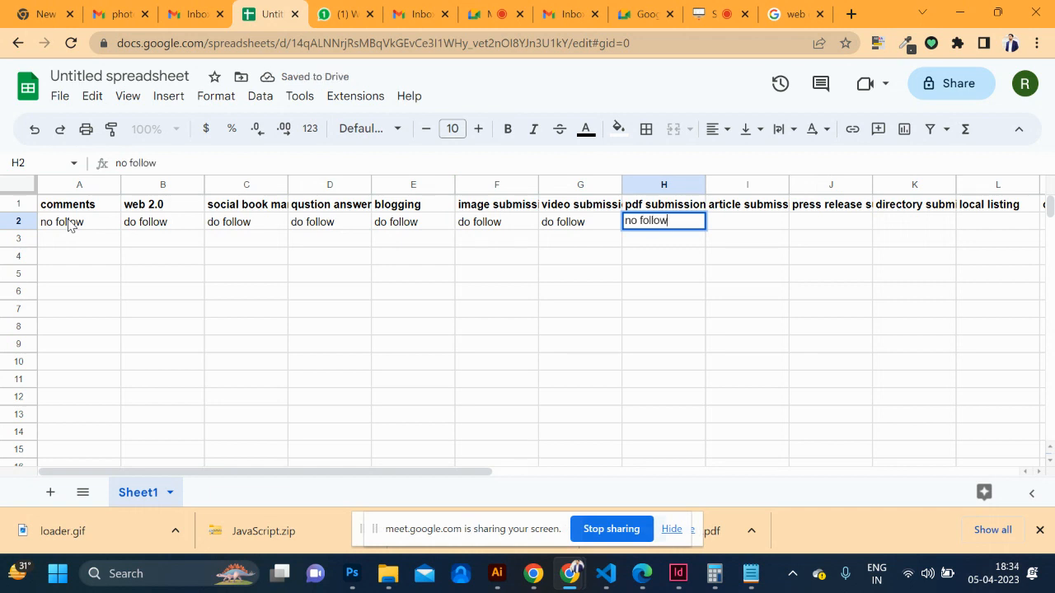
pyautogui.press('Tab')
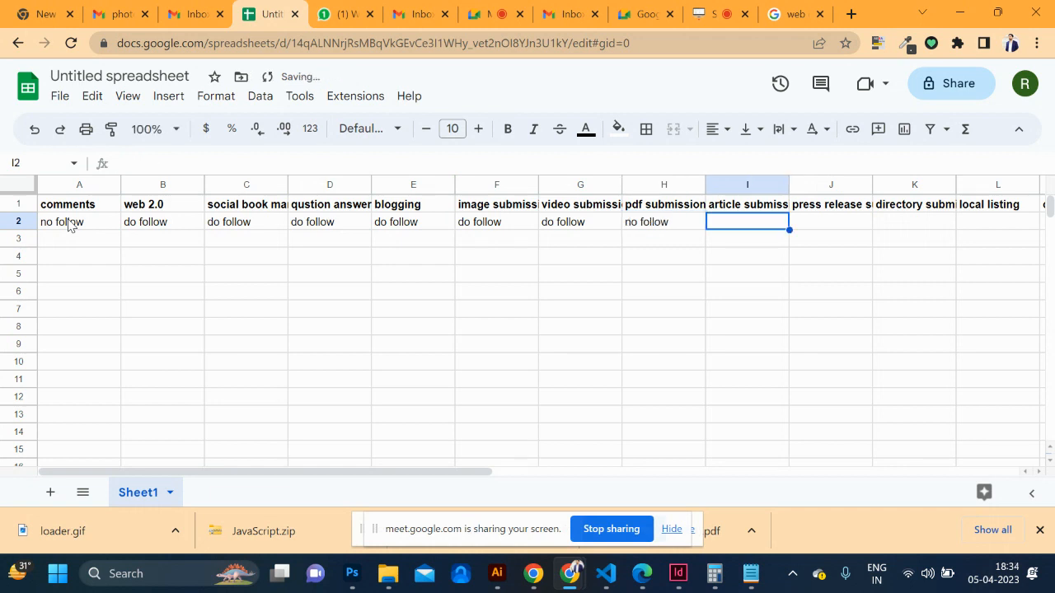
# Fill I2–O2 with 'nofollow' in J2 and K2 and 'do follow' in the other cells
pyautogui.write('do foolo')
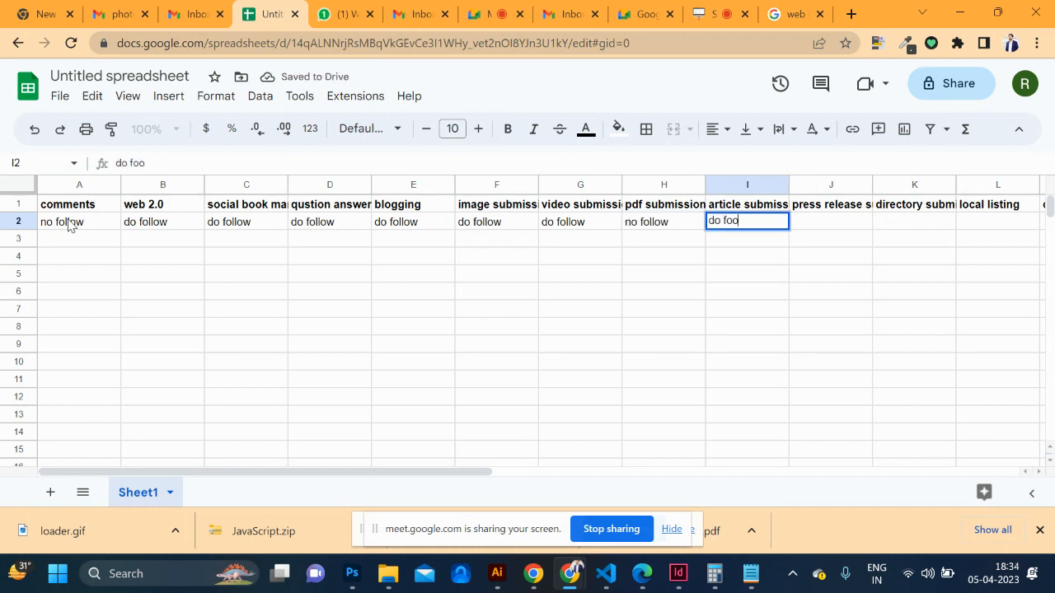
pyautogui.press('BackSpace')
pyautogui.press('BackSpace')
pyautogui.press('BackSpace')
pyautogui.write('llow')
pyautogui.press('Tab')
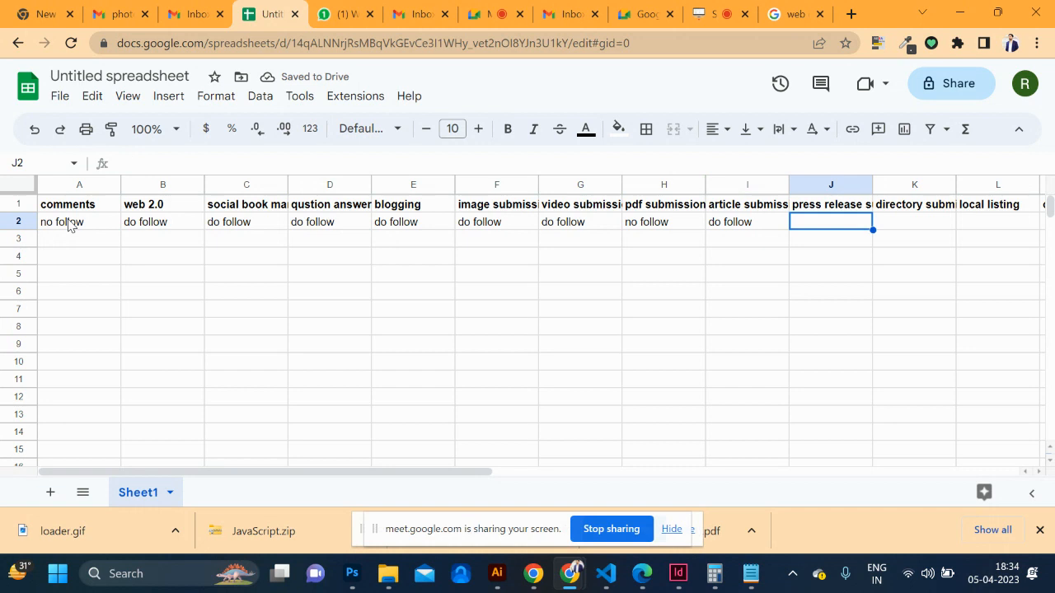
pyautogui.write('nofollow')
pyautogui.press('Tab')
pyautogui.write('no')
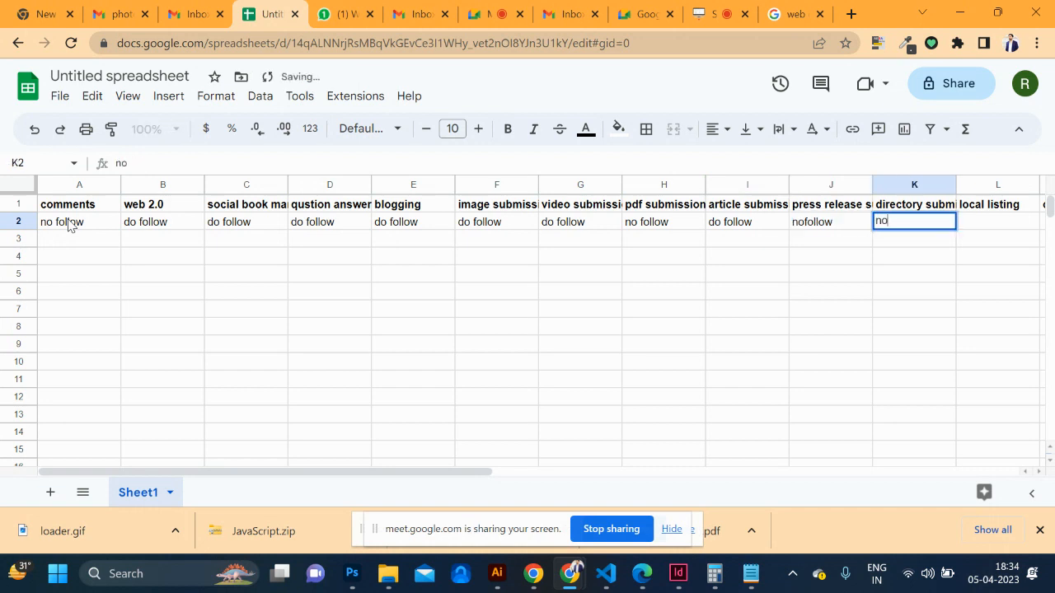
pyautogui.write('follow')
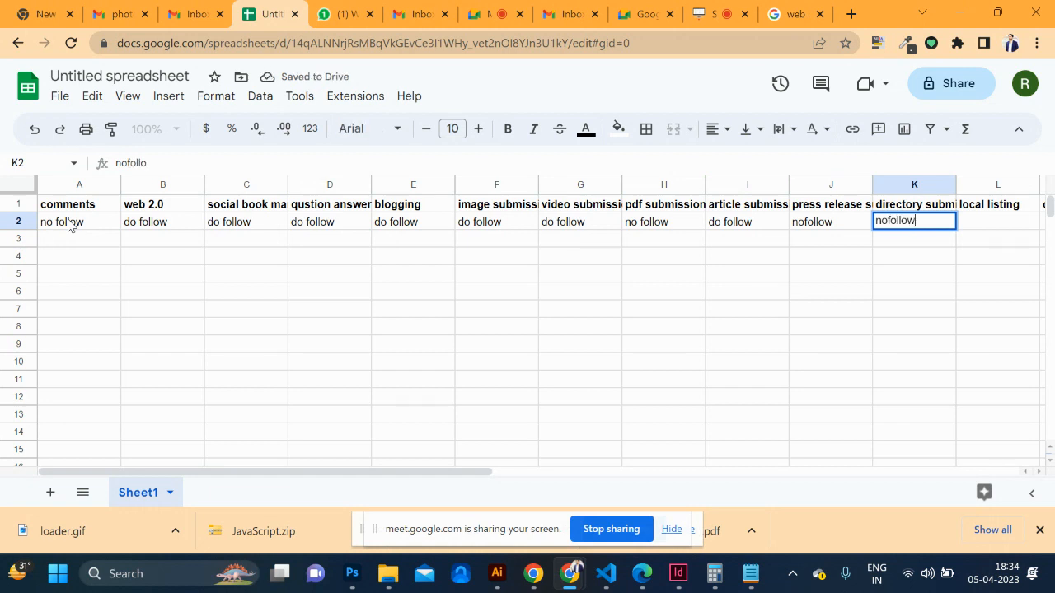
pyautogui.press('Tab')
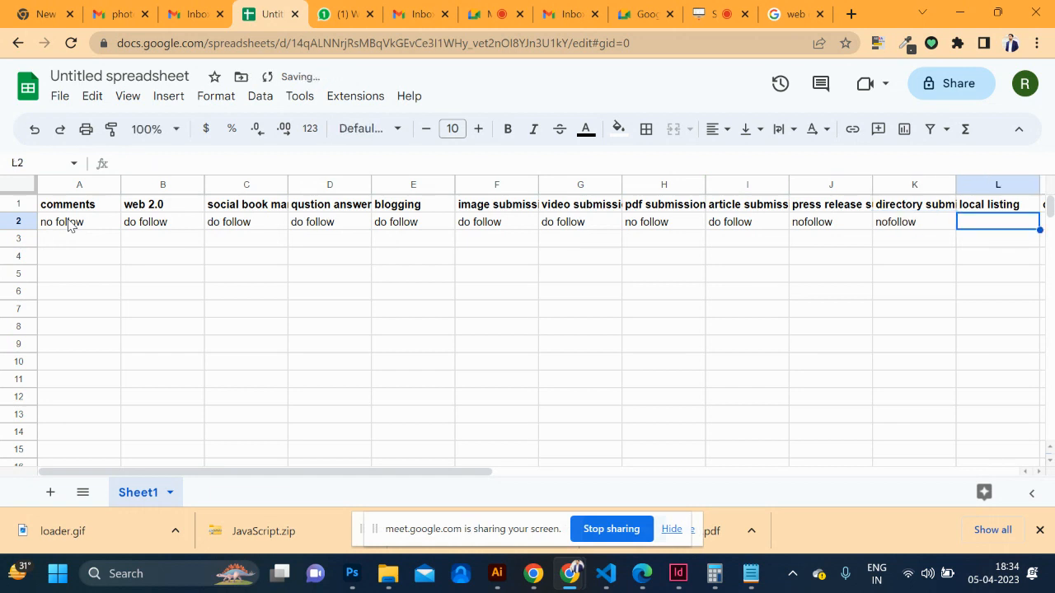
pyautogui.write('do')
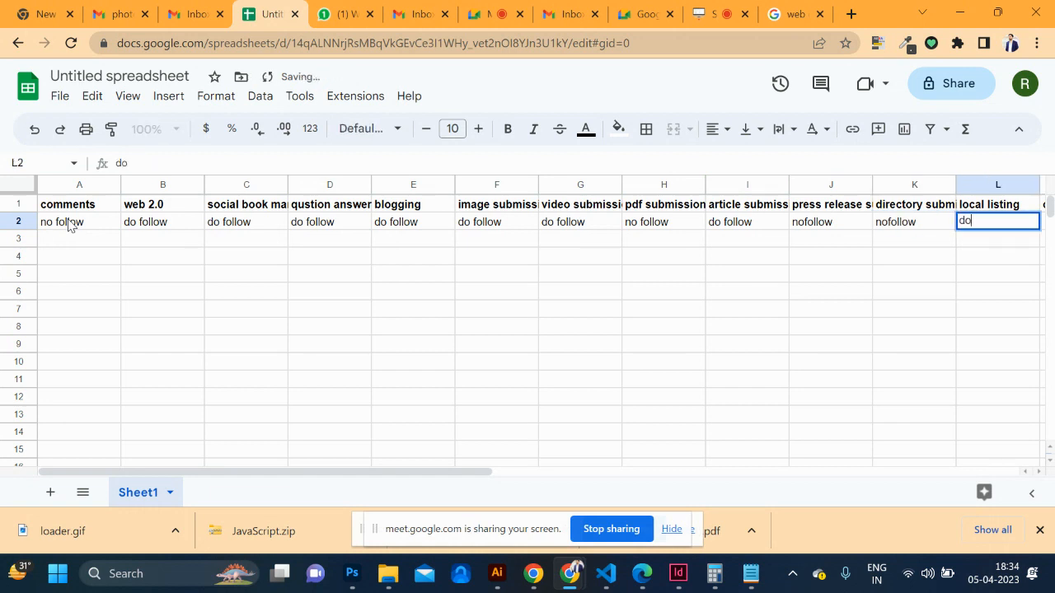
pyautogui.write(' follow')
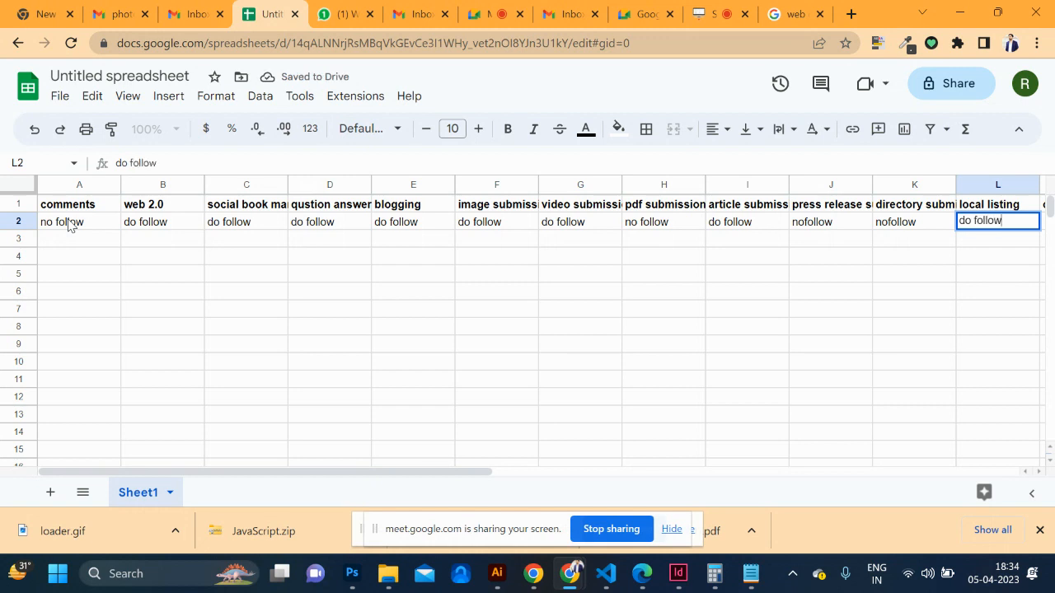
pyautogui.hscroll(5, 70, 223)
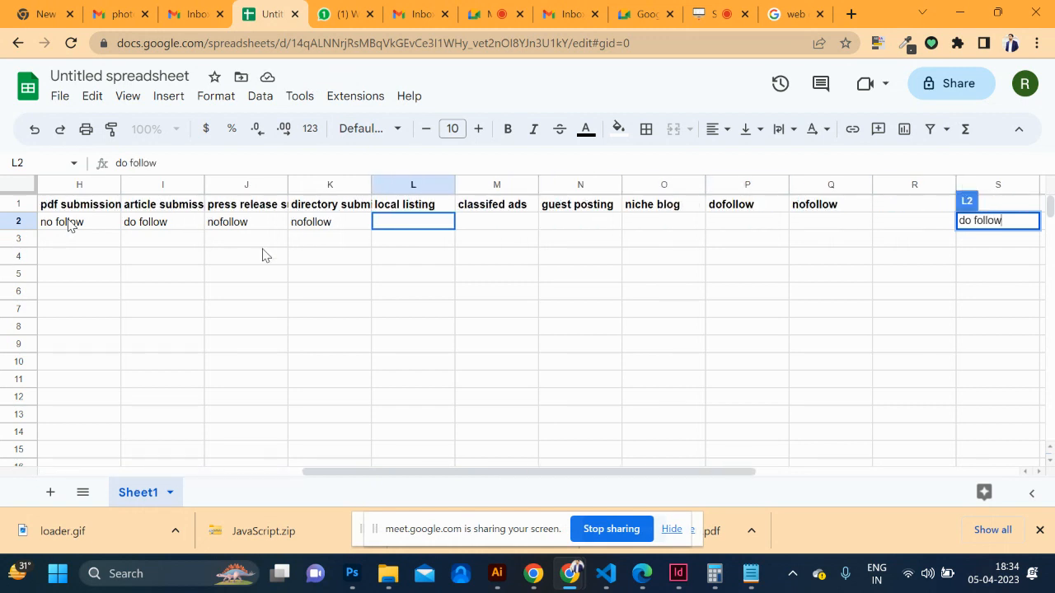
pyautogui.press('Tab')
pyautogui.write('do follow')
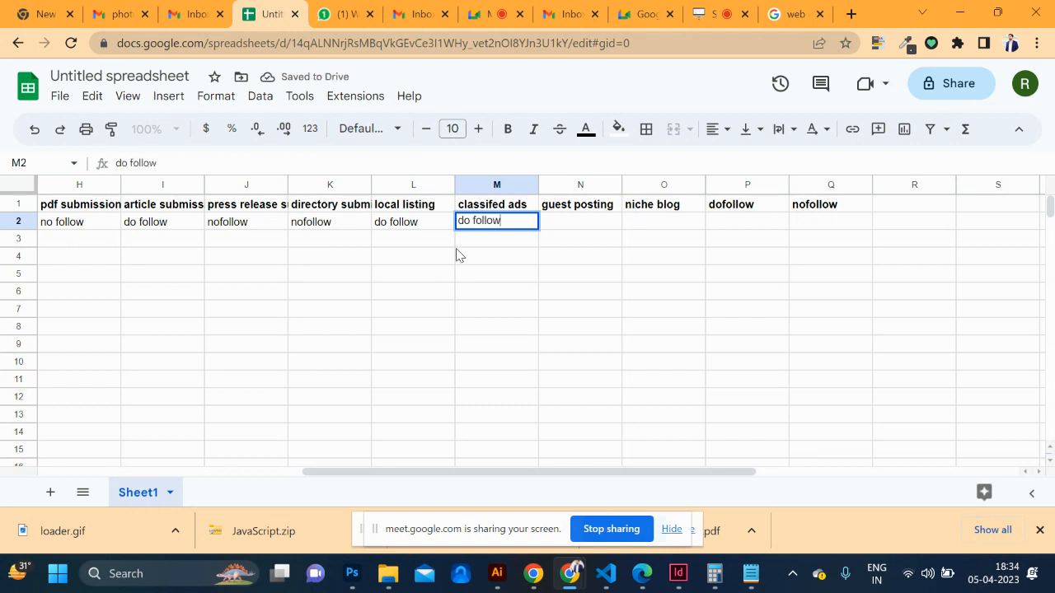
pyautogui.press('Tab')
pyautogui.write('do follow')
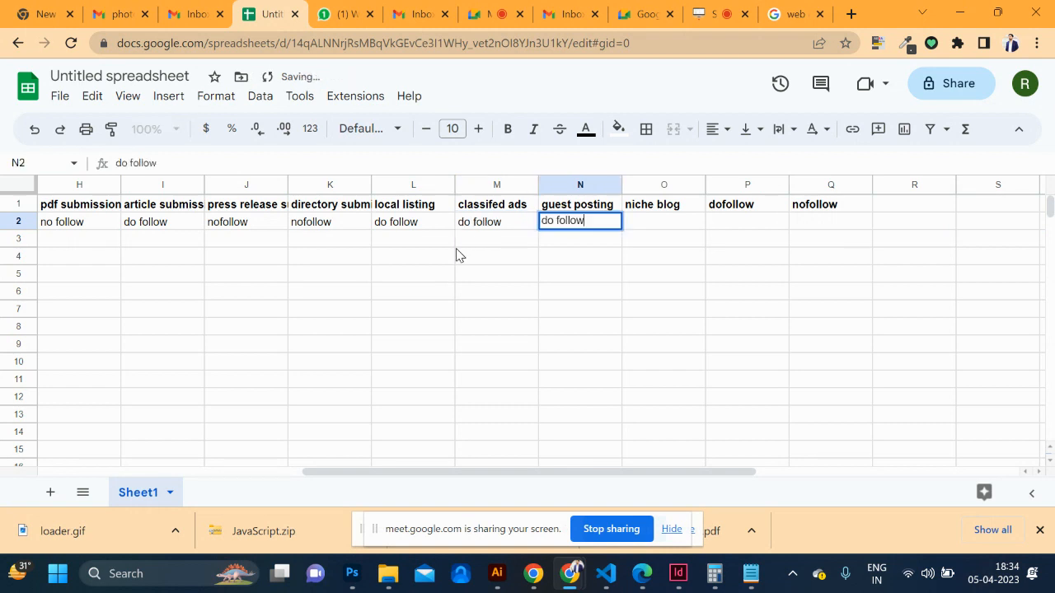
pyautogui.press('Tab')
pyautogui.write('do follow')
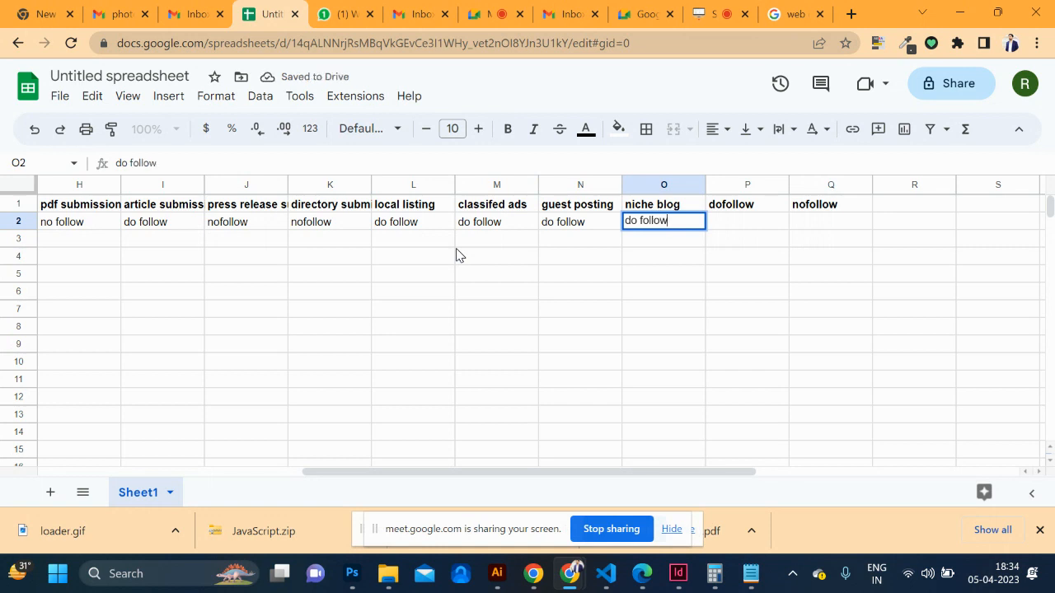
pyautogui.hscroll(-5, 343, 286)
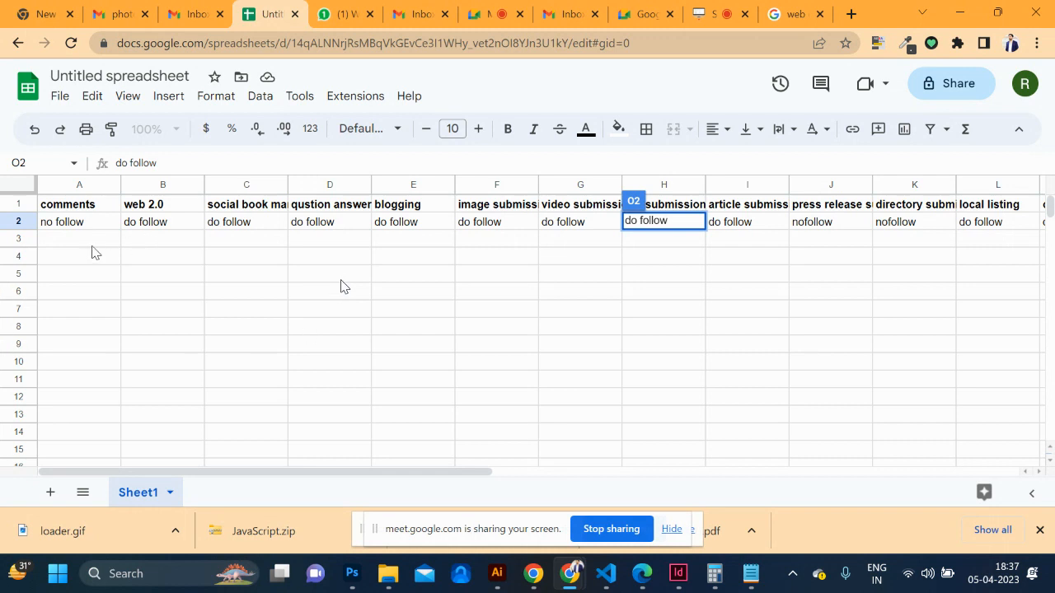
# Commit the 'do follow' entry for niche blog in O2 by selecting cell A3
pyautogui.click(63, 242)
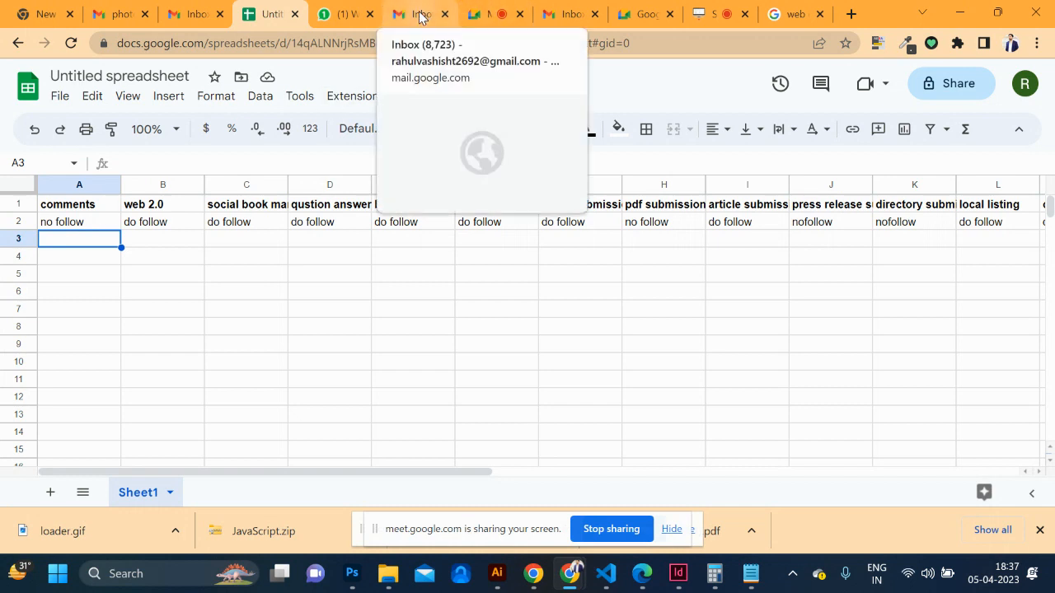
# Search Google for "webdesign blogspot.com" in quotes and open the Website Designing result in a new tab
pyautogui.click(781, 14)
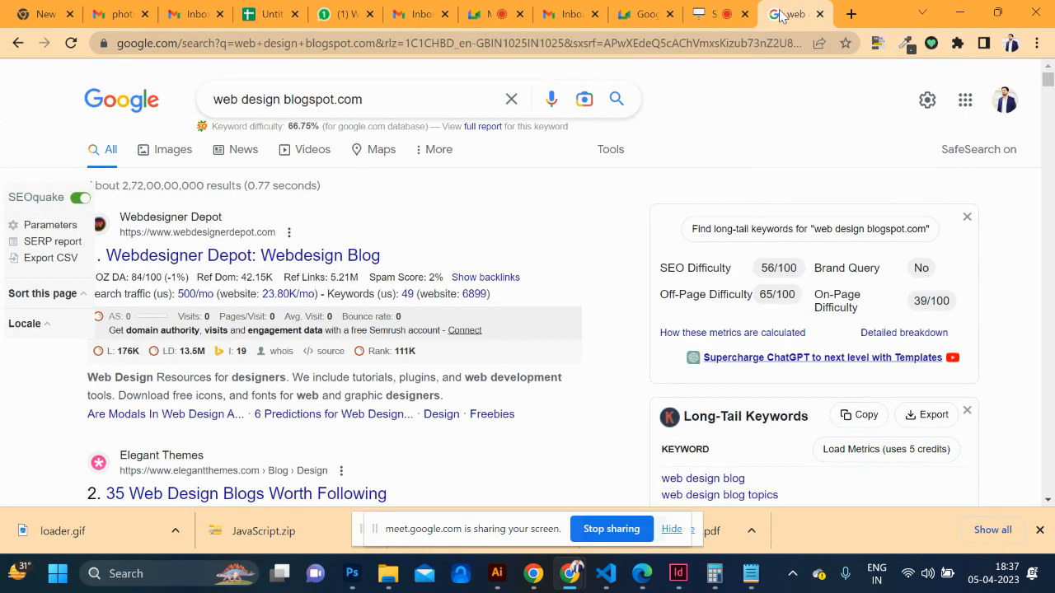
pyautogui.moveTo(306, 100); pyautogui.dragTo(230, 93)
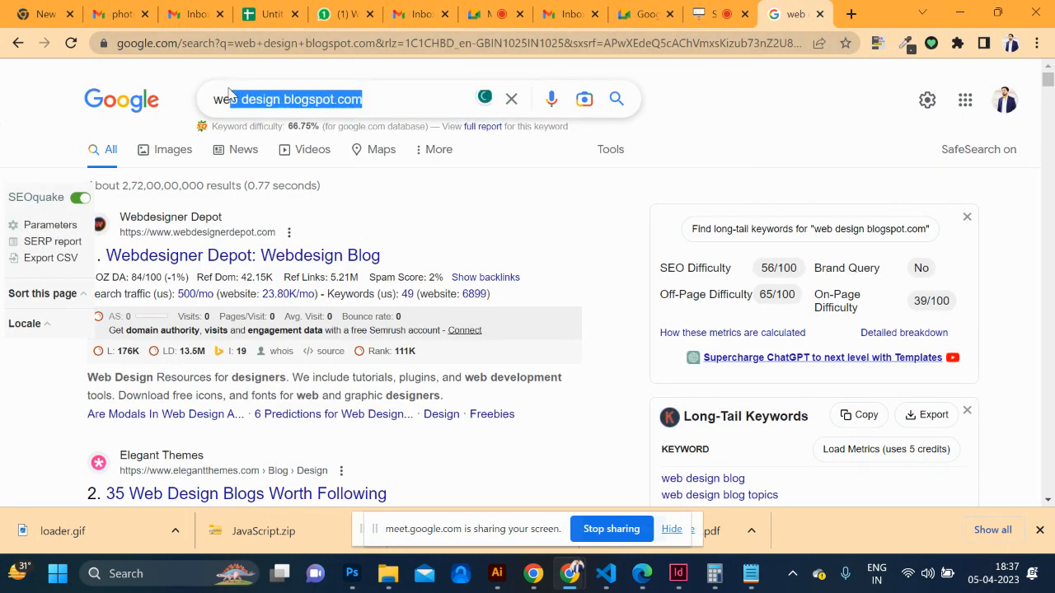
pyautogui.click(351, 100)
pyautogui.press('BackSpace')
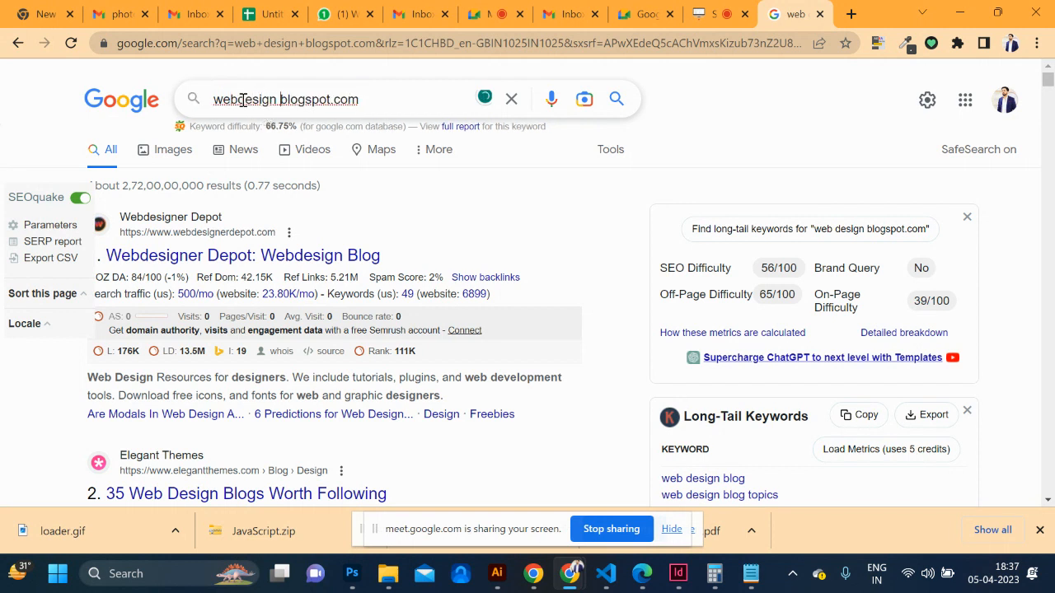
pyautogui.write('"')
pyautogui.write('"')
pyautogui.press('Return')
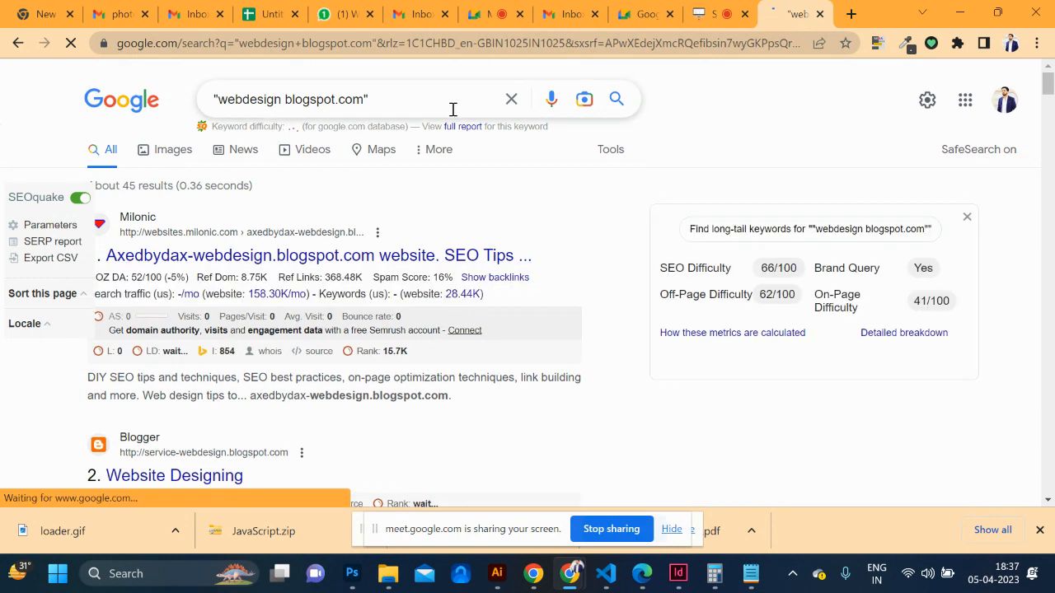
pyautogui.scroll(-1, 418, 260)
pyautogui.scroll(-1, 418, 261)
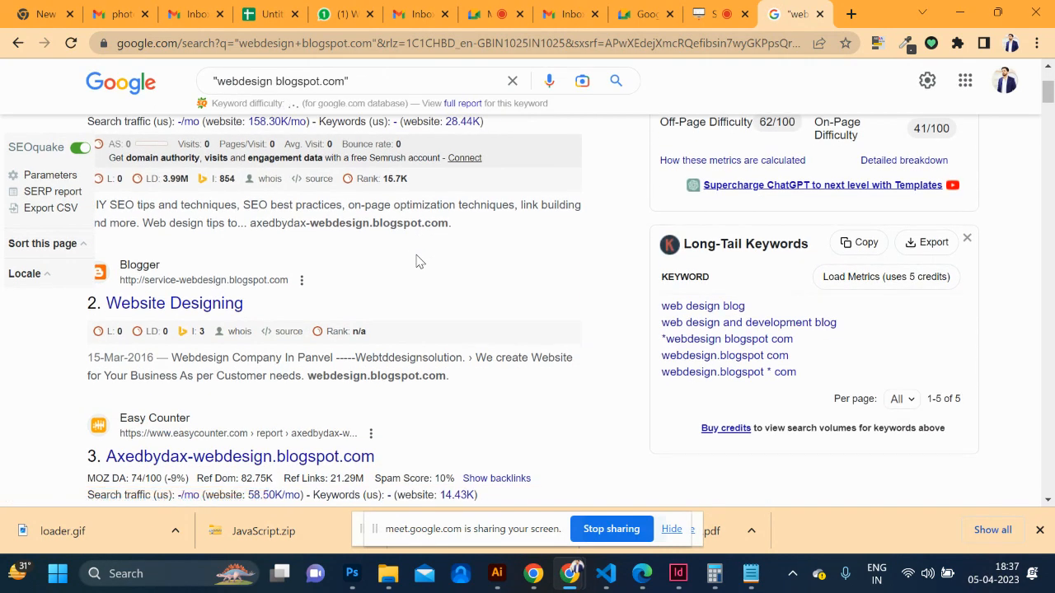
pyautogui.middleClick(218, 302)
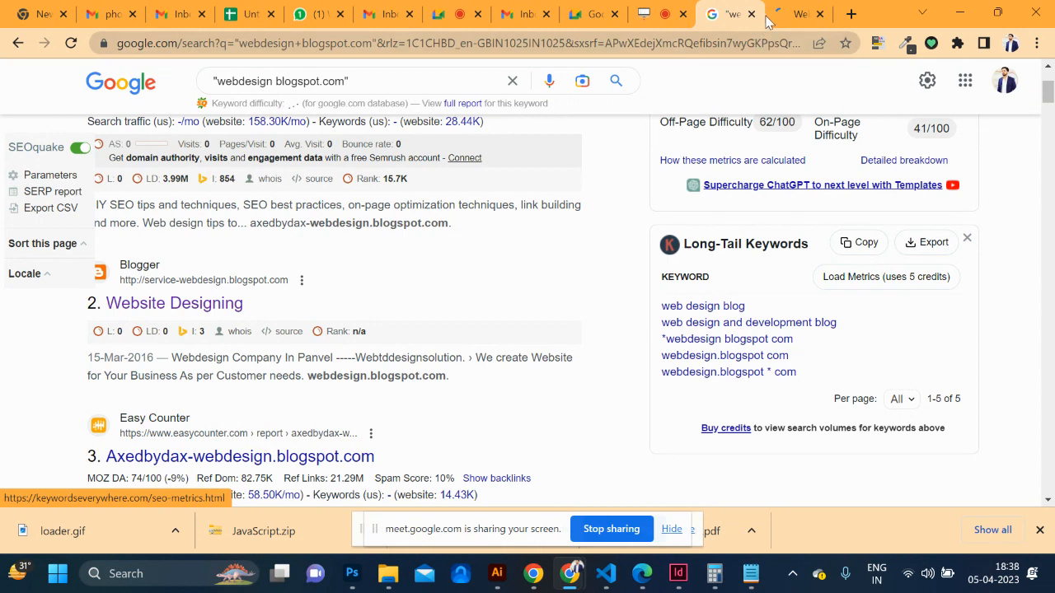
# On the Website Designing blog, open the post that has 2 comments
pyautogui.click(791, 14)
pyautogui.scroll(-4, 481, 321)
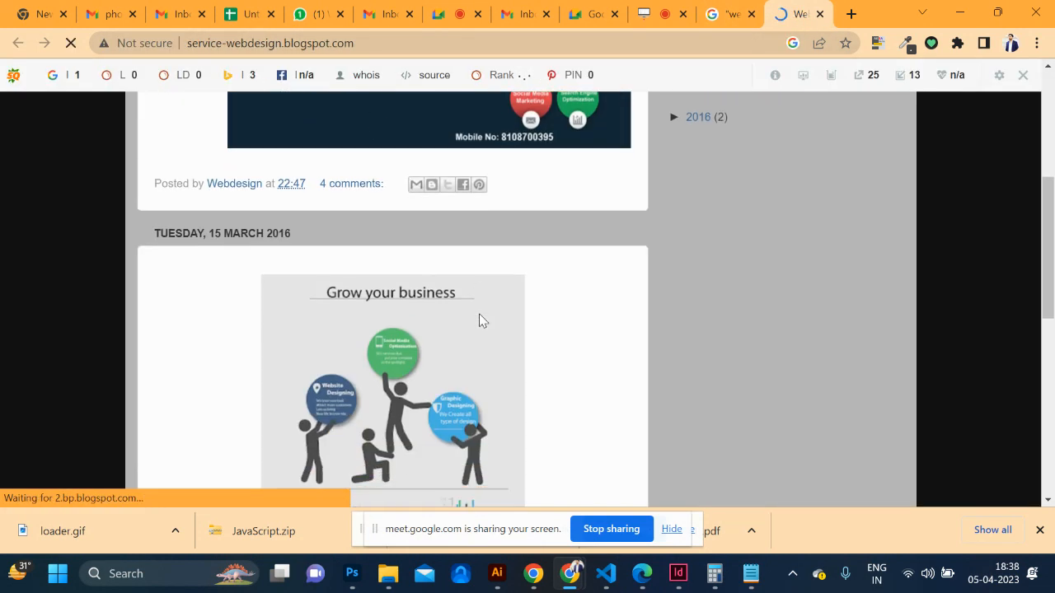
pyautogui.scroll(-3, 479, 321)
pyautogui.scroll(4, 478, 321)
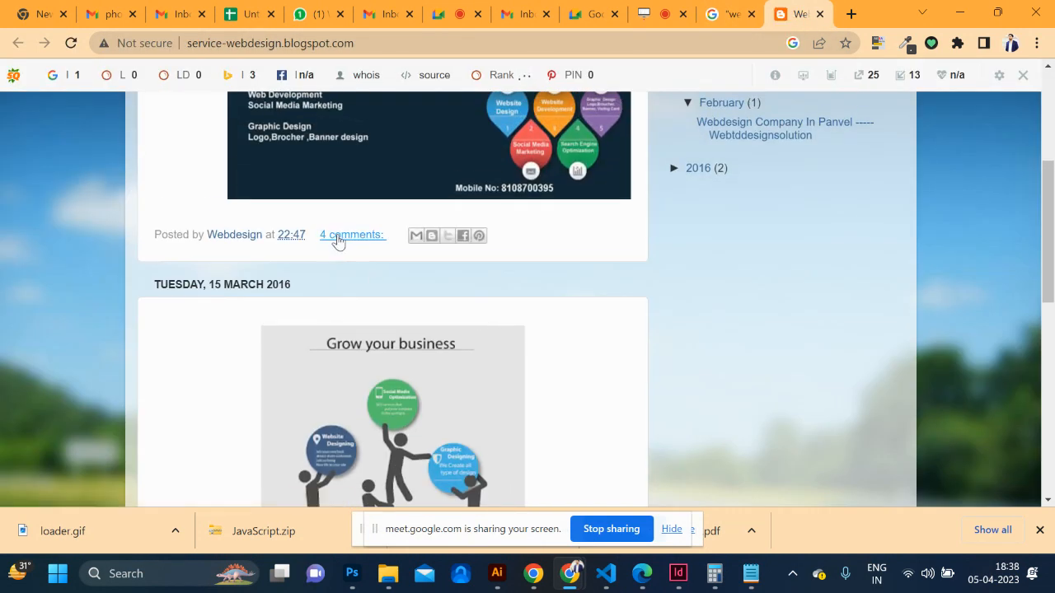
pyautogui.scroll(-10, 346, 241)
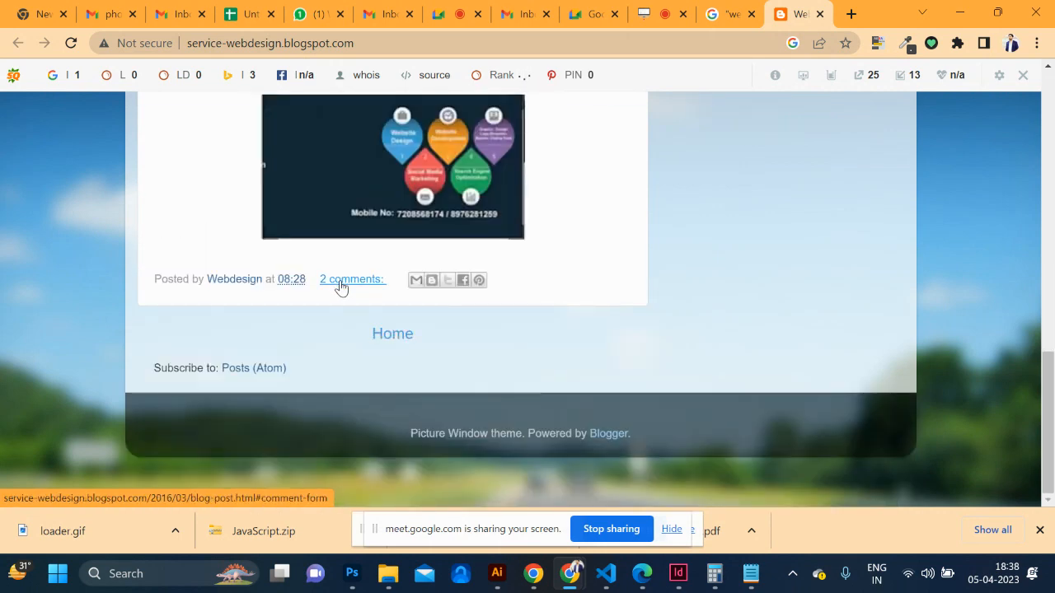
pyautogui.click(340, 286)
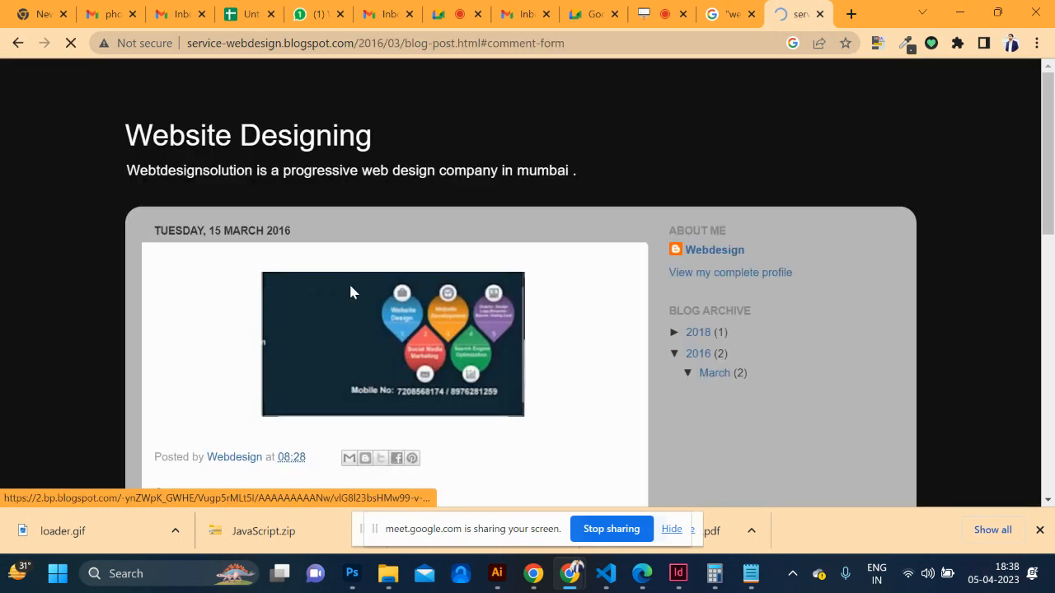
# Follow the commenter's 'Website Design Company in India' link to the Influx Infotech page
pyautogui.scroll(1, 387, 339)
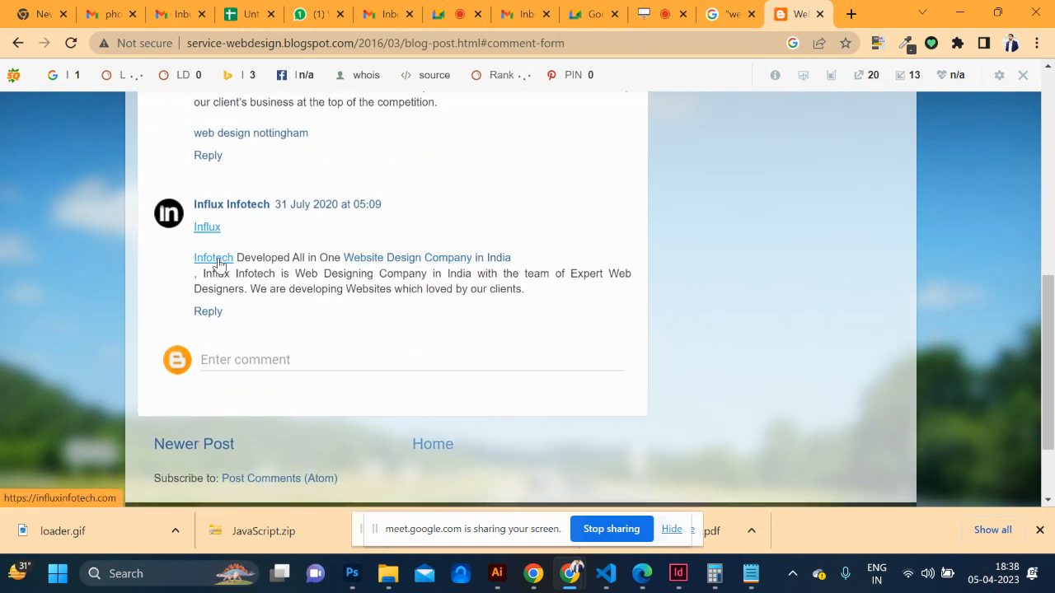
pyautogui.keyDown('ctrl'); pyautogui.click(418, 264); pyautogui.keyUp('ctrl')
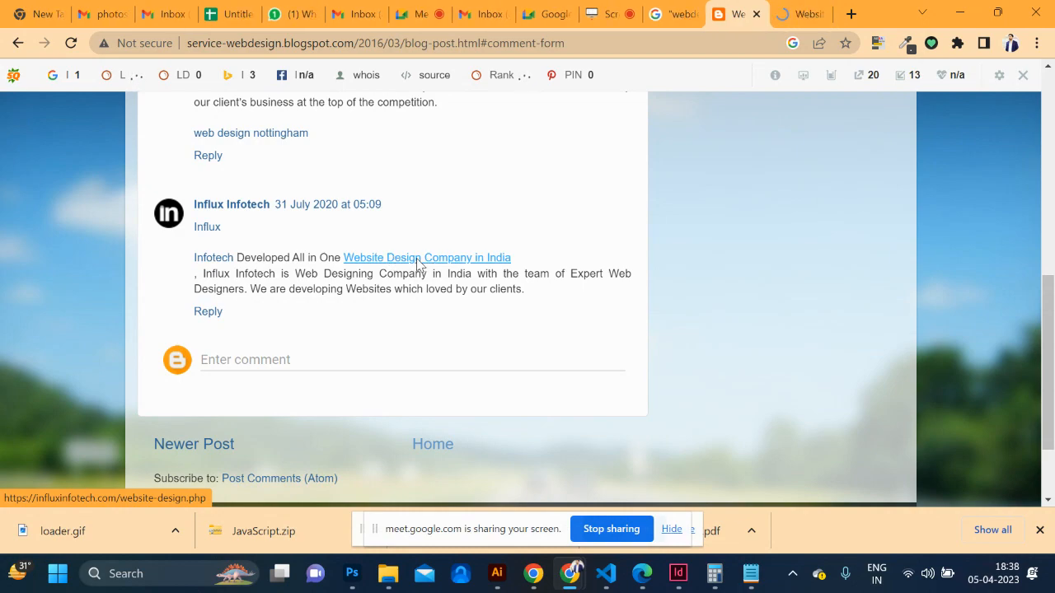
pyautogui.click(789, 13)
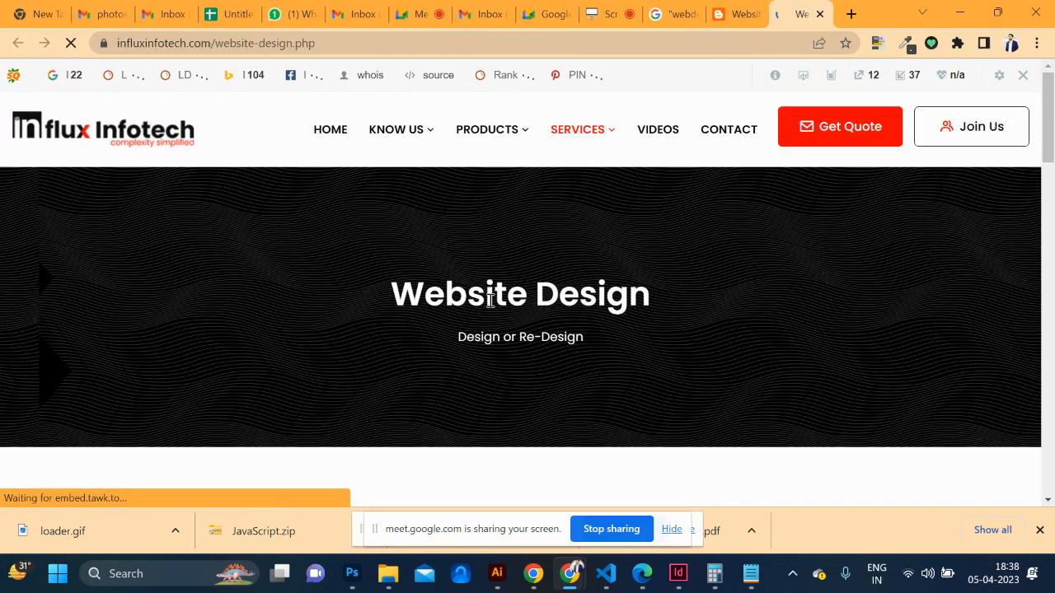
pyautogui.scroll(-15, 489, 300)
pyautogui.scroll(-5, 490, 306)
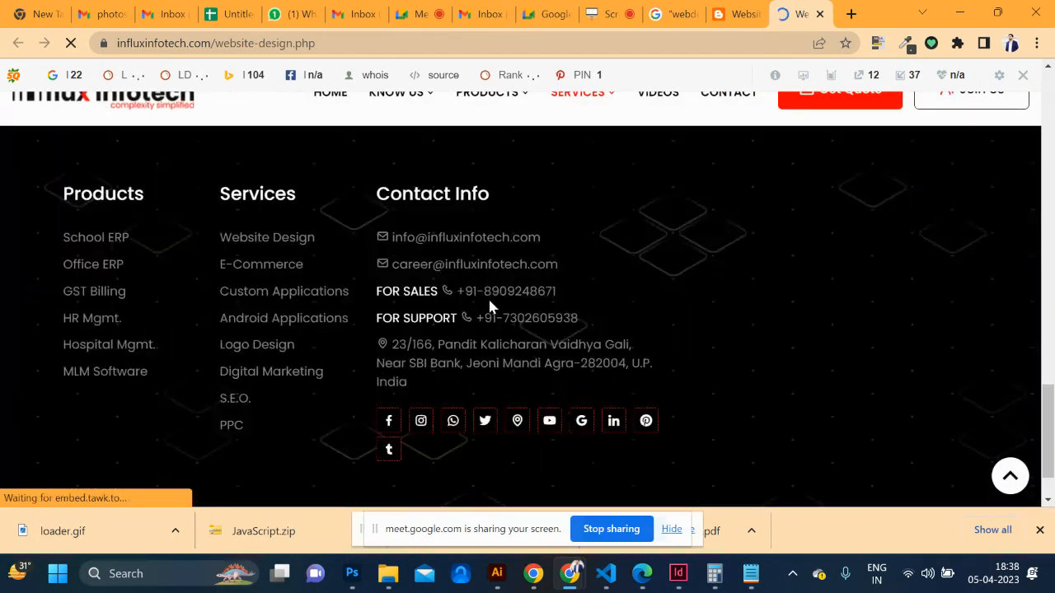
pyautogui.scroll(20, 489, 301)
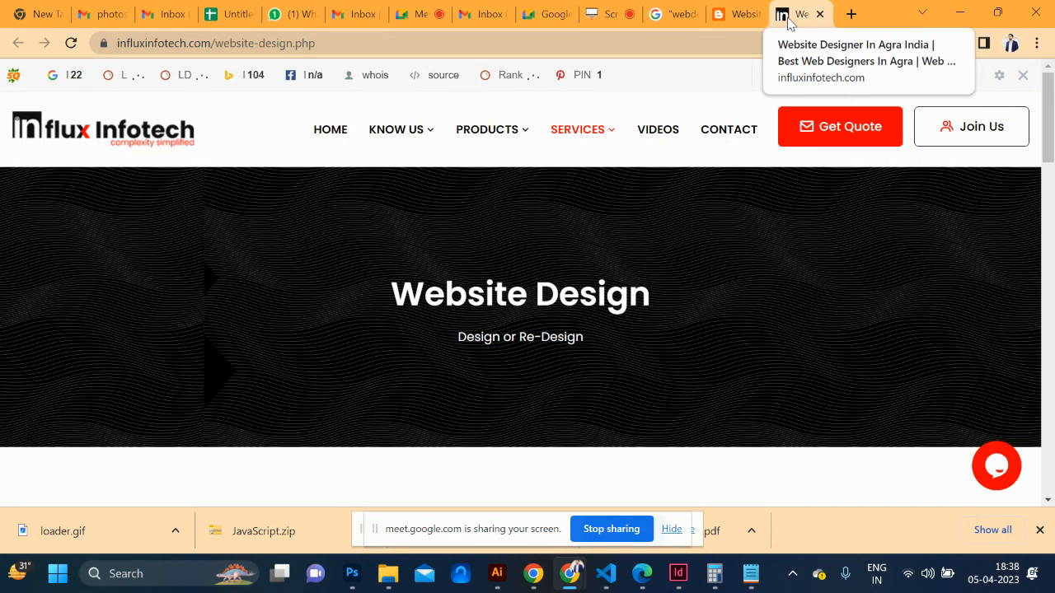
# Visit graphicdesigninstitutedelhi.com and then graphicdesigncoursenoida.com
pyautogui.click(622, 43)
pyautogui.write('gra')
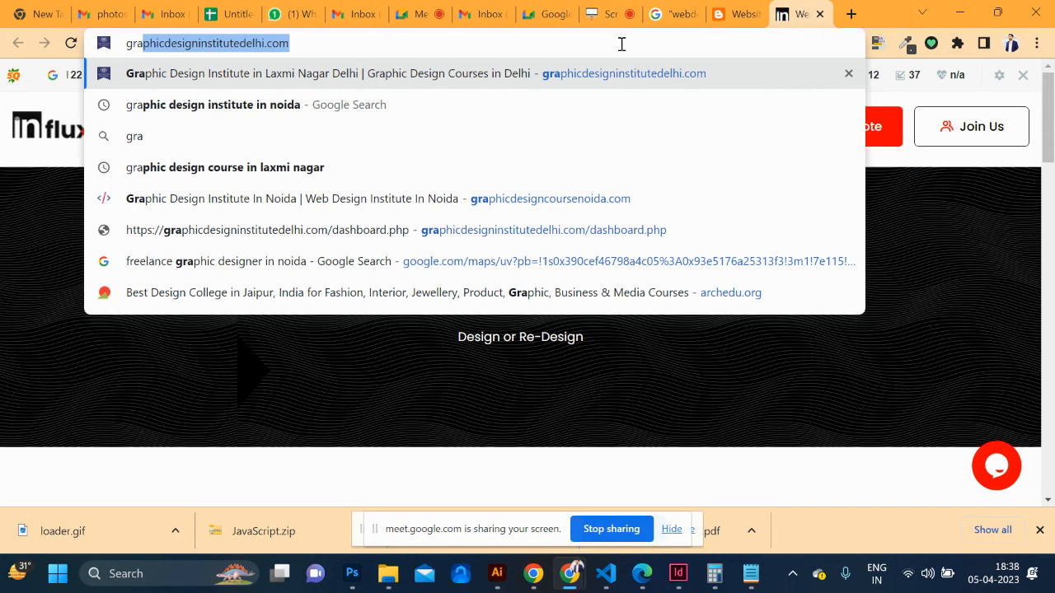
pyautogui.press('Return')
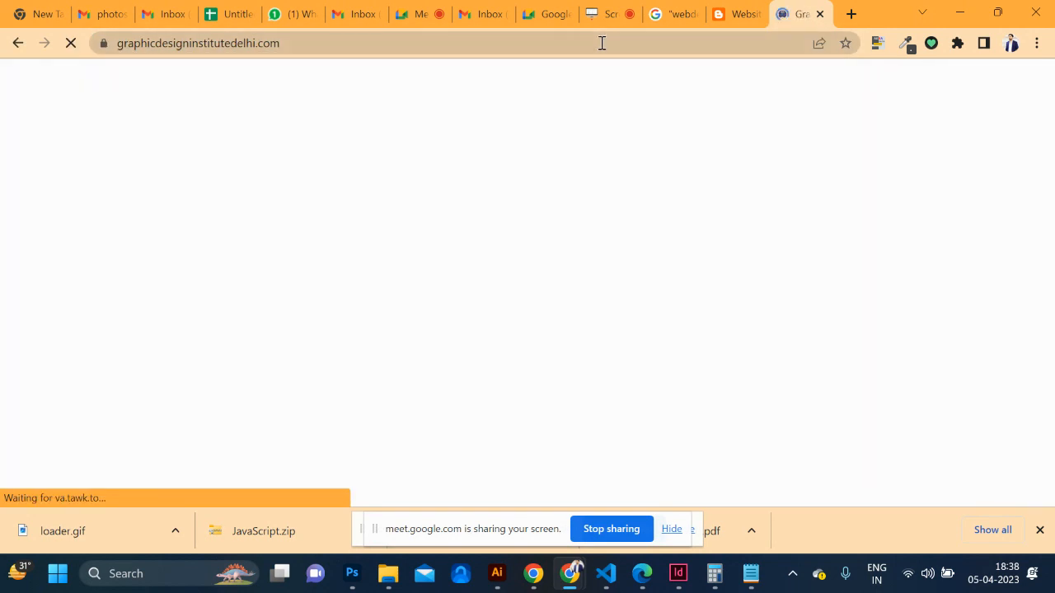
pyautogui.click(602, 42)
pyautogui.write('g')
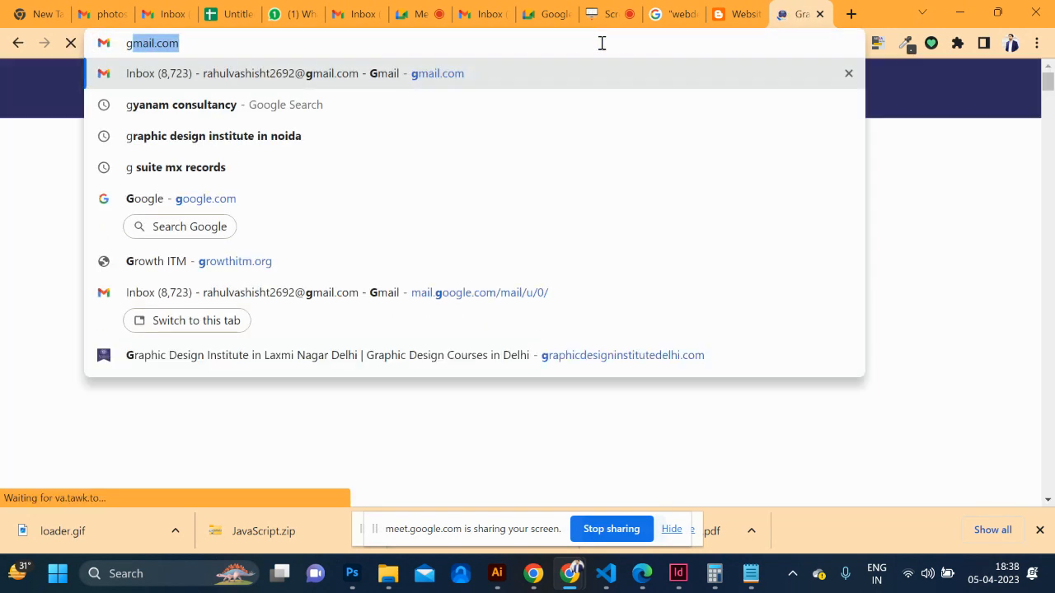
pyautogui.write('raphicdesigncour')
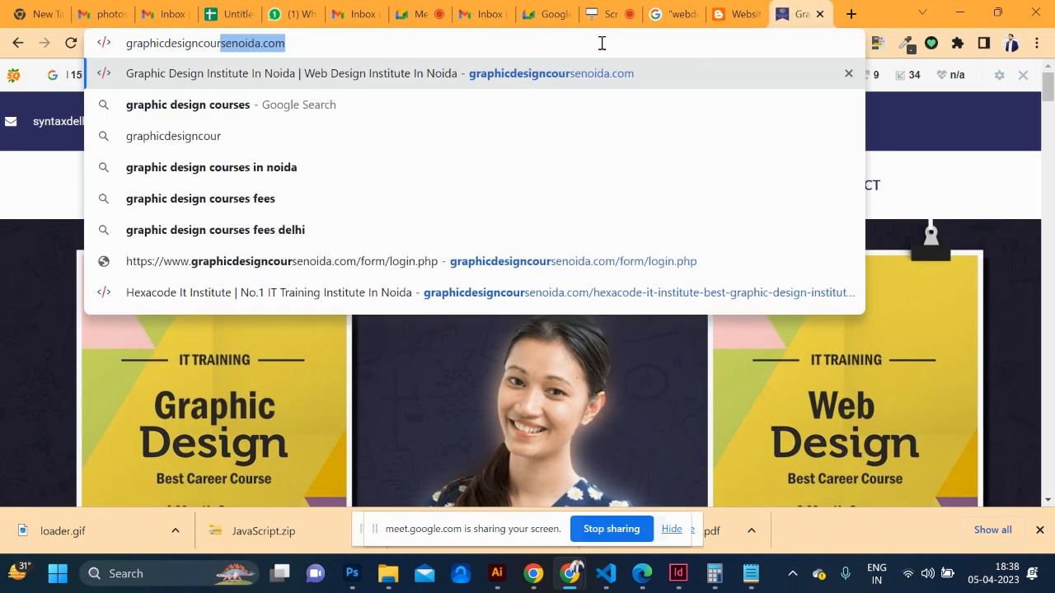
pyautogui.press('Return')
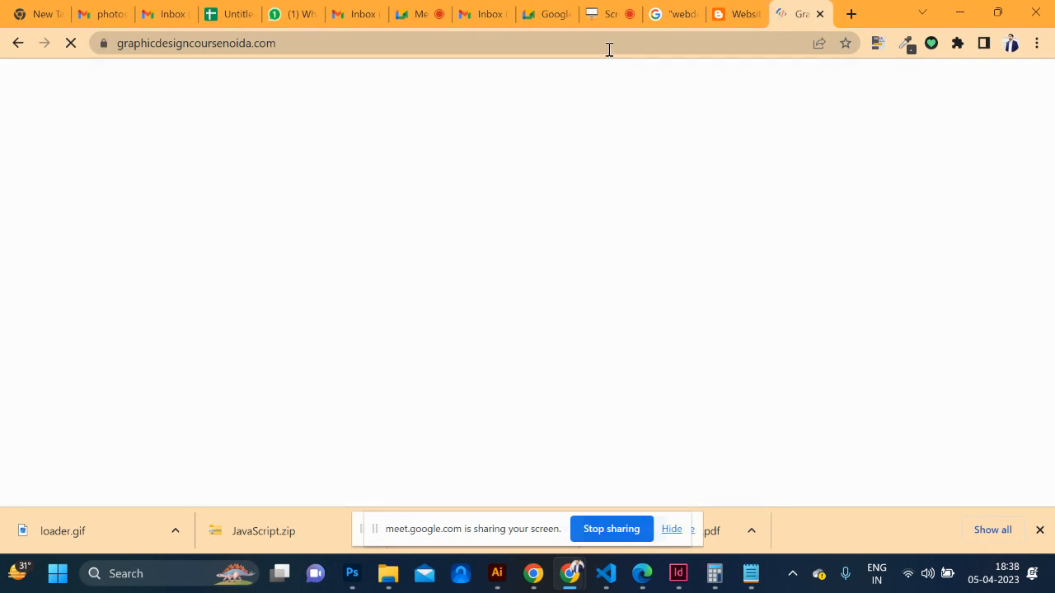
pyautogui.click(608, 47)
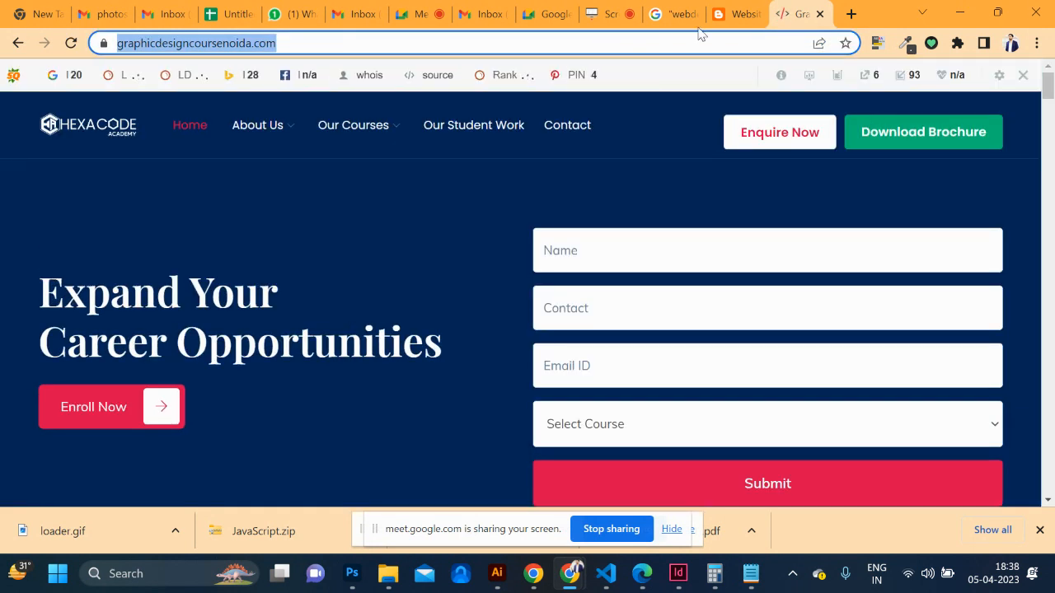
# Write the comment 'best site for search About Web Design Course In Noida' and select the course phrase
pyautogui.click(730, 8)
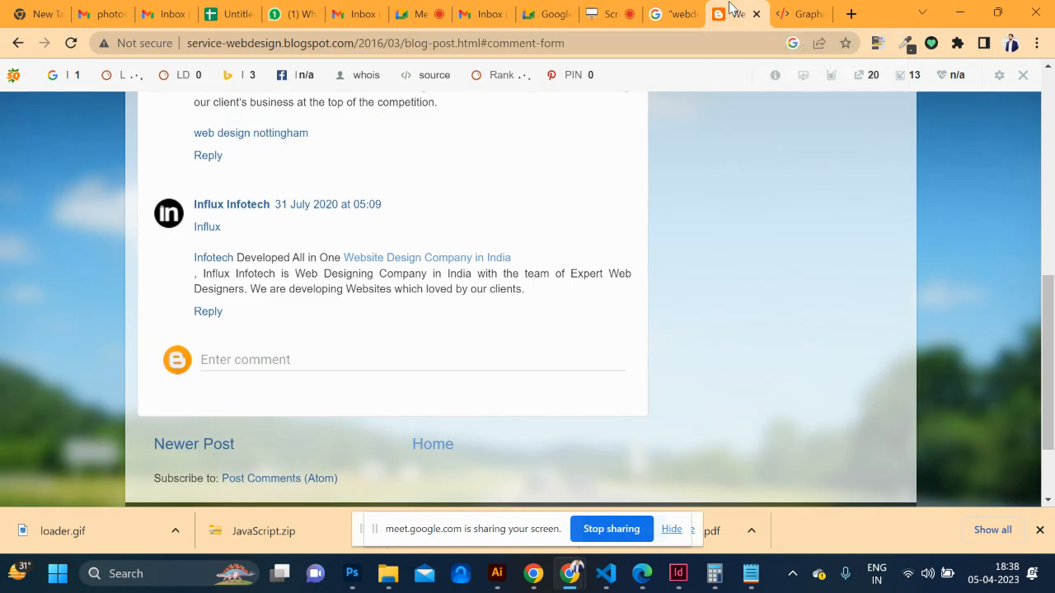
pyautogui.click(274, 360)
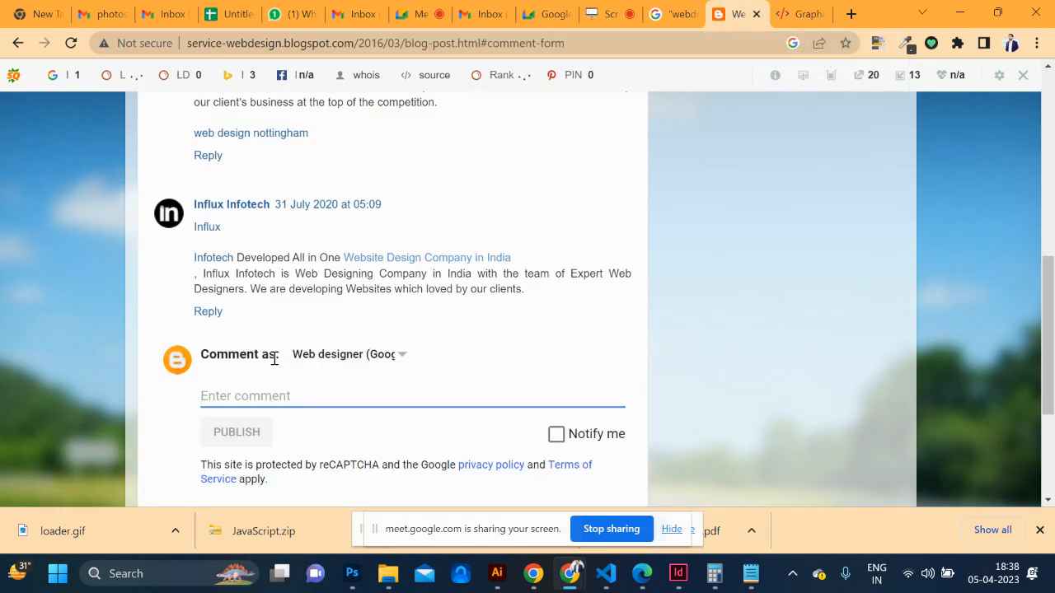
pyautogui.write('bes')
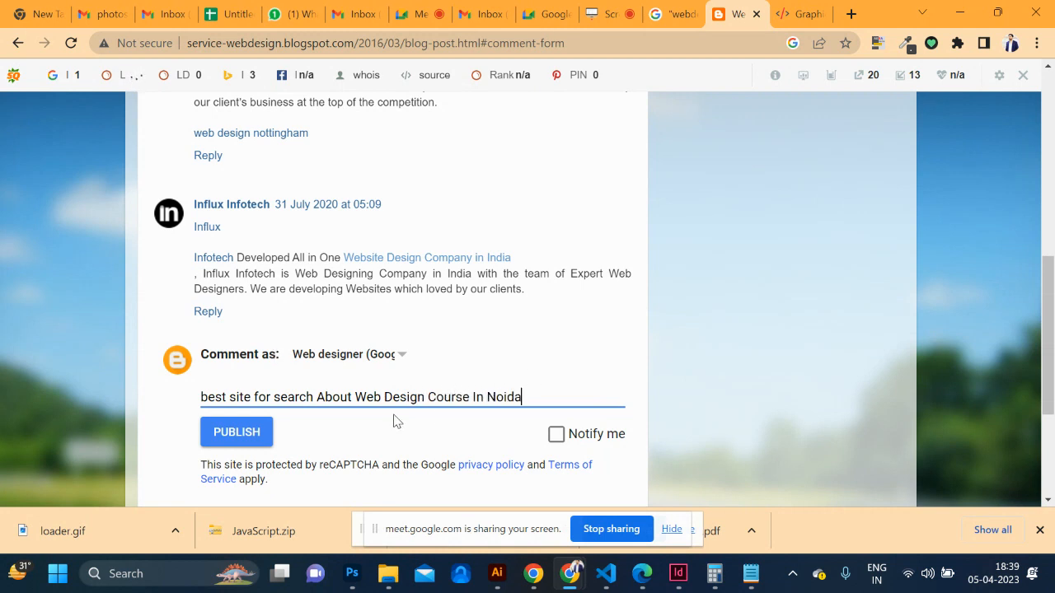
pyautogui.click(356, 397)
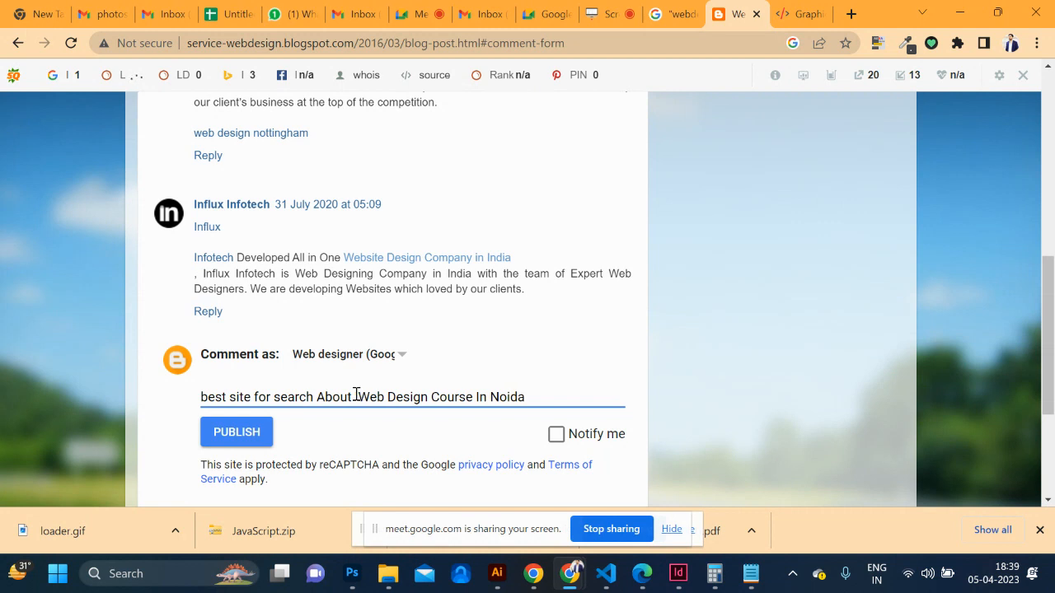
pyautogui.moveTo(534, 396); pyautogui.dragTo(349, 418)
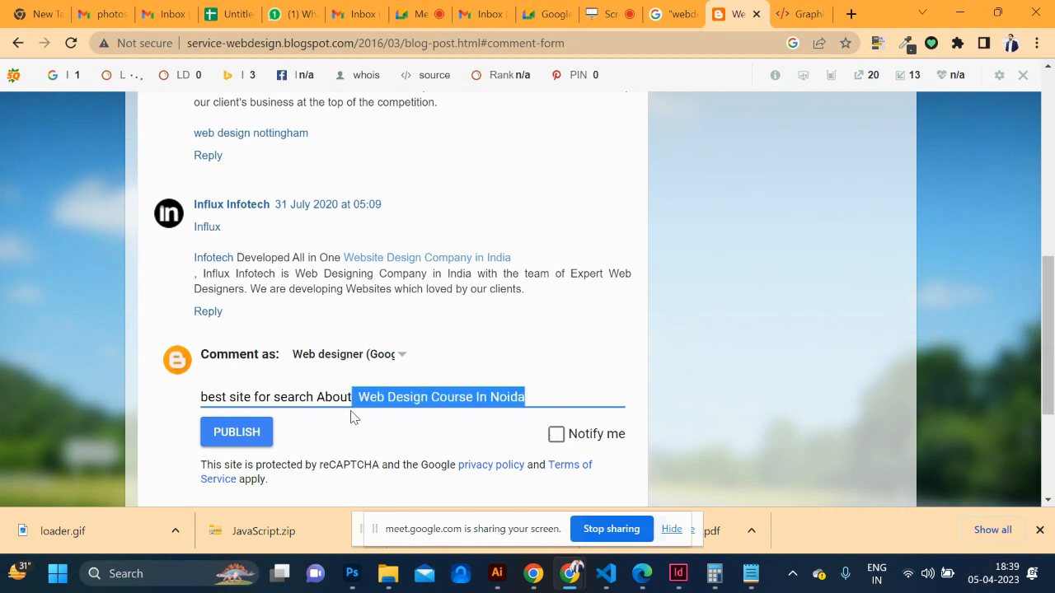
# Copy the Web Designing course page address and place the cursor before the course name in the comment
pyautogui.click(804, 14)
pyautogui.moveTo(353, 127)
pyautogui.click(373, 239)
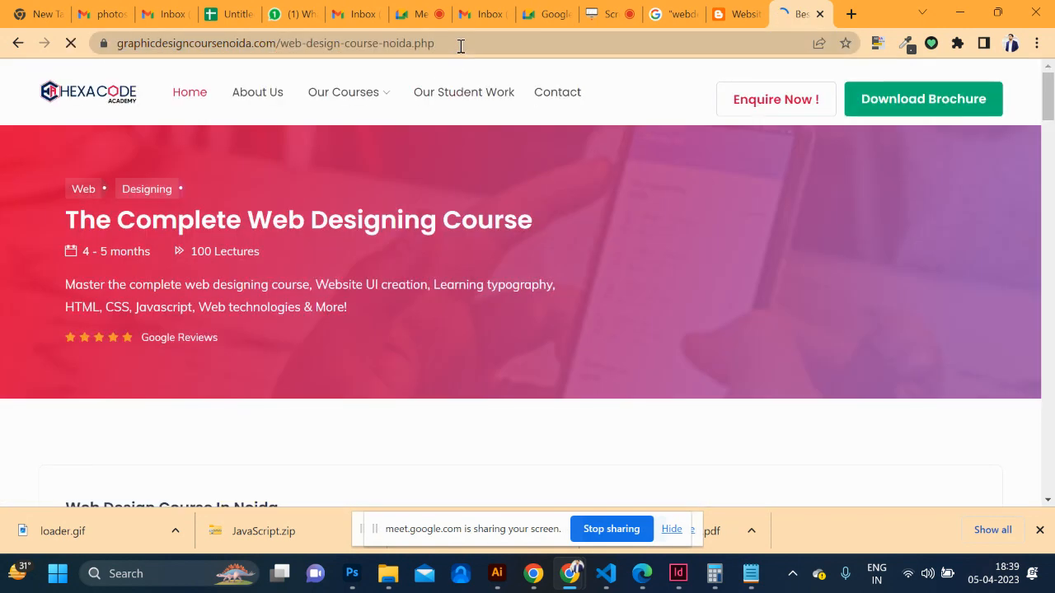
pyautogui.click(461, 46)
pyautogui.hotkey('ctrl', 'c')
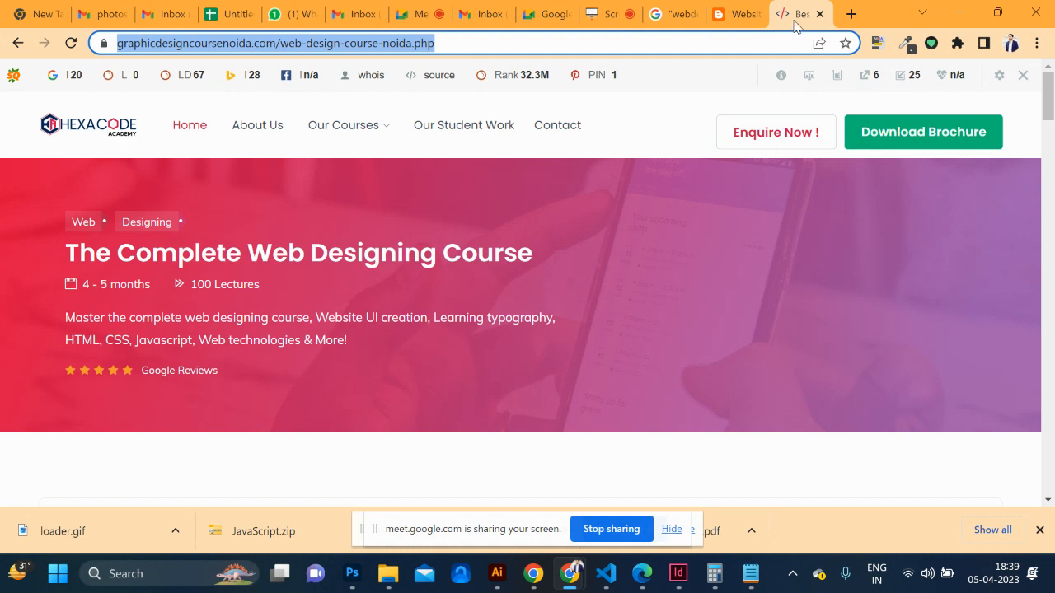
pyautogui.click(729, 14)
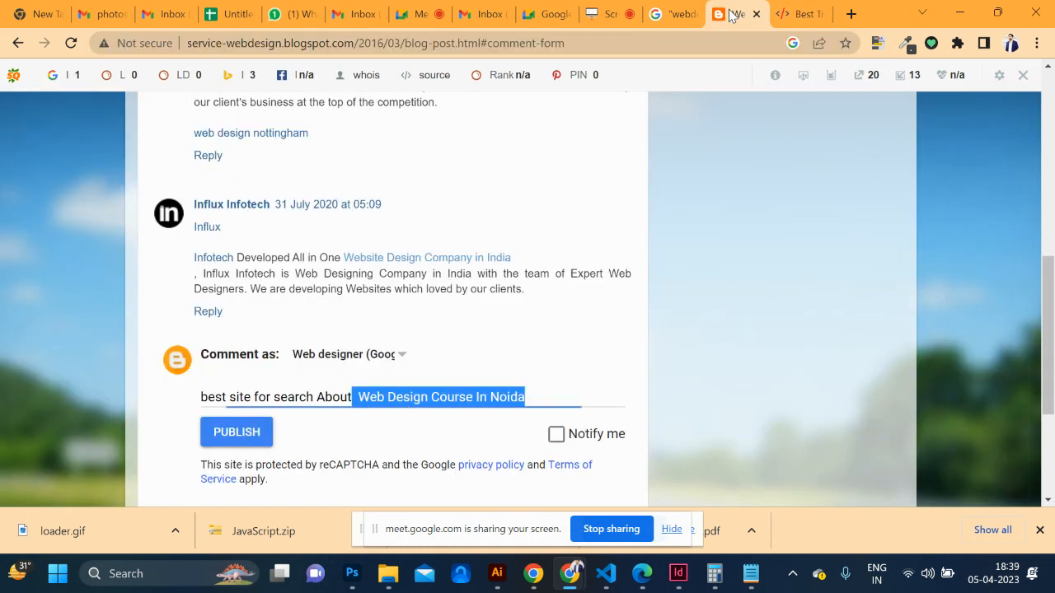
pyautogui.click(365, 398)
# Wrap 'Web Design Course In Noida' in an <a href> tag with the pasted course URL and publish
pyautogui.write('<a>')
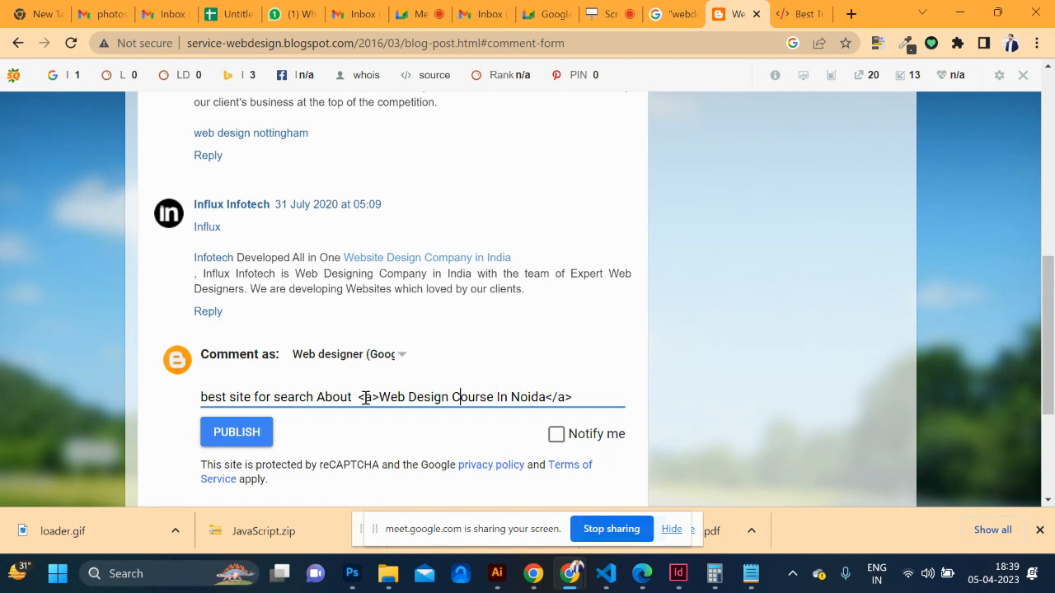
pyautogui.press('Left')
pyautogui.write('href=')
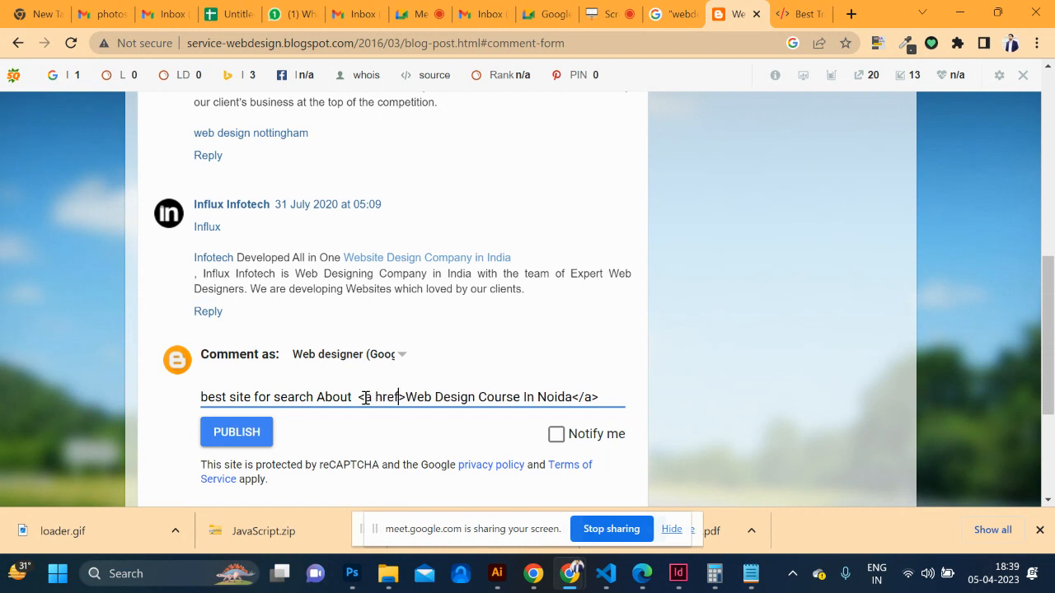
pyautogui.write('""')
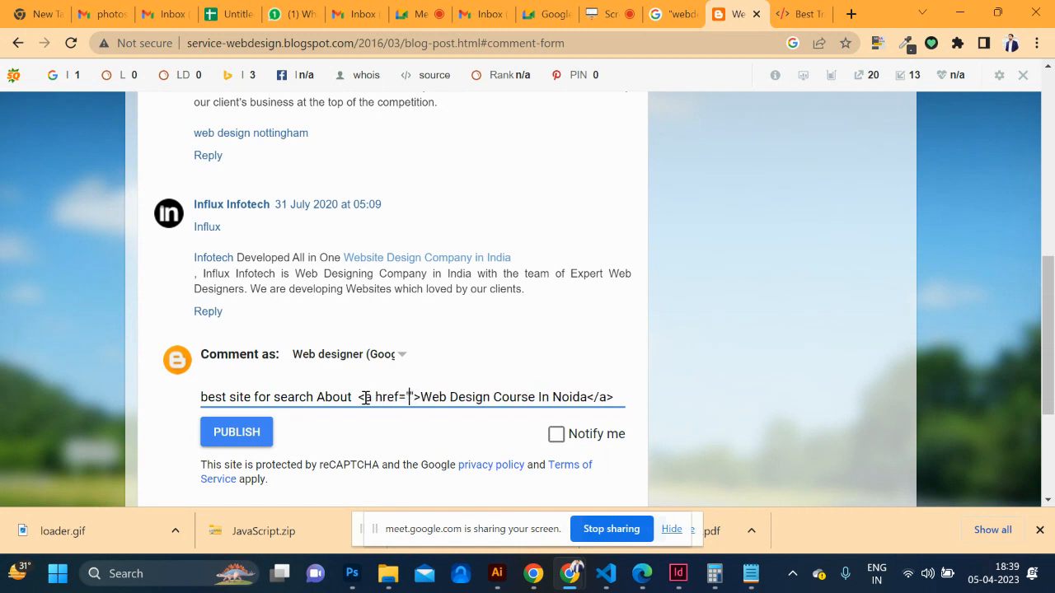
pyautogui.press('Left')
pyautogui.hotkey('ctrl', 'v')
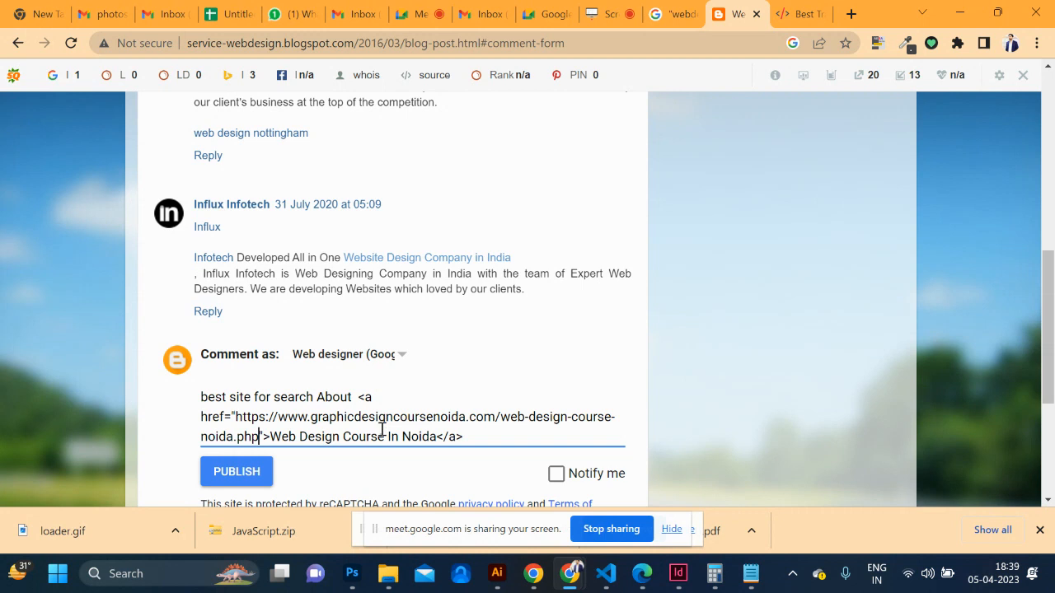
pyautogui.click(244, 482)
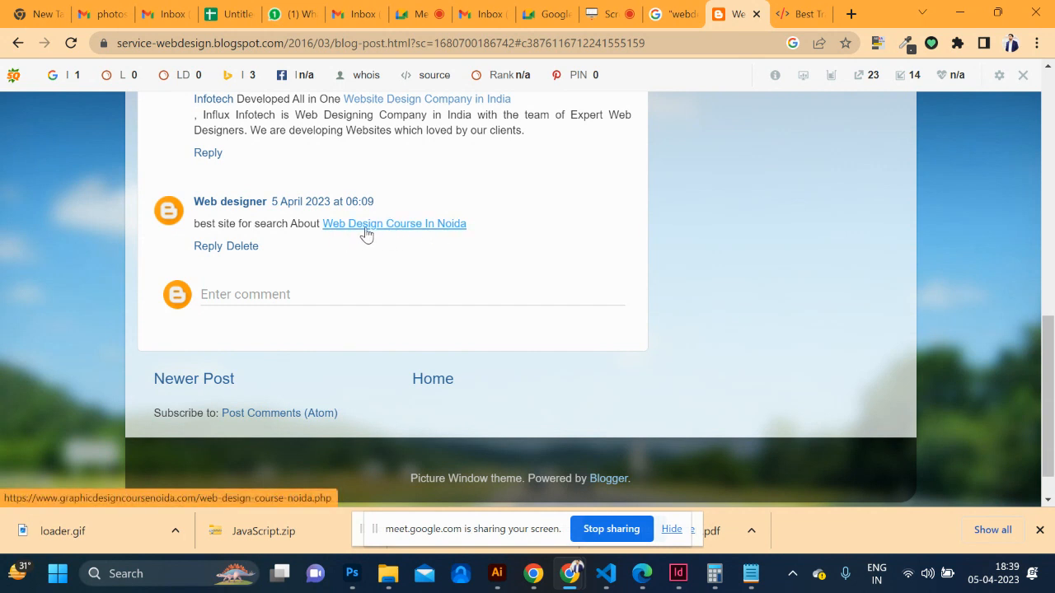
# Check that the comment link opens the Hexacode course page, return to the post, and open DevTools
pyautogui.click(362, 229)
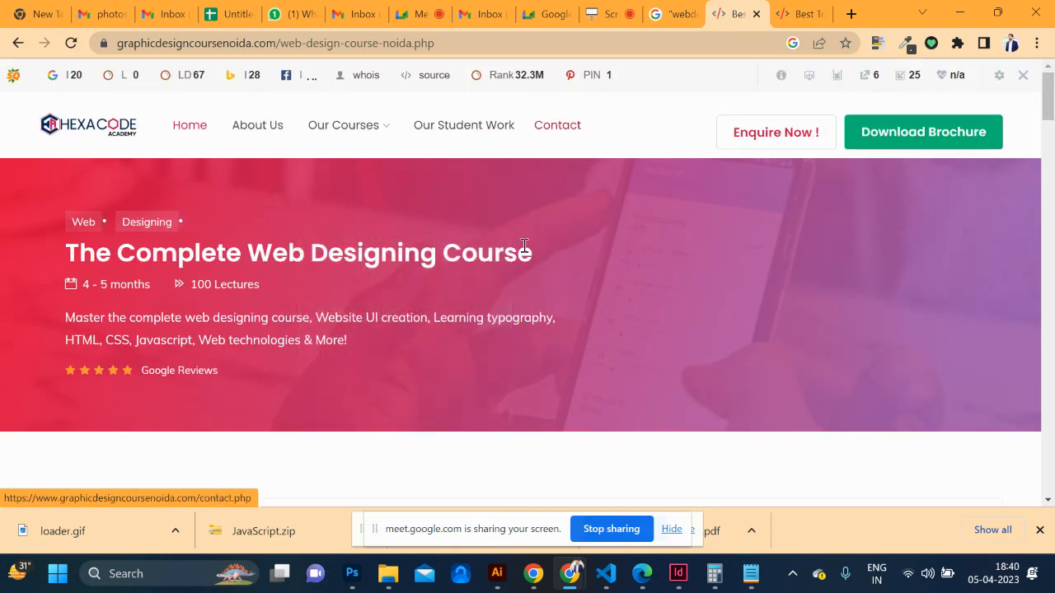
pyautogui.scroll(-10, 469, 293)
pyautogui.scroll(10, 470, 293)
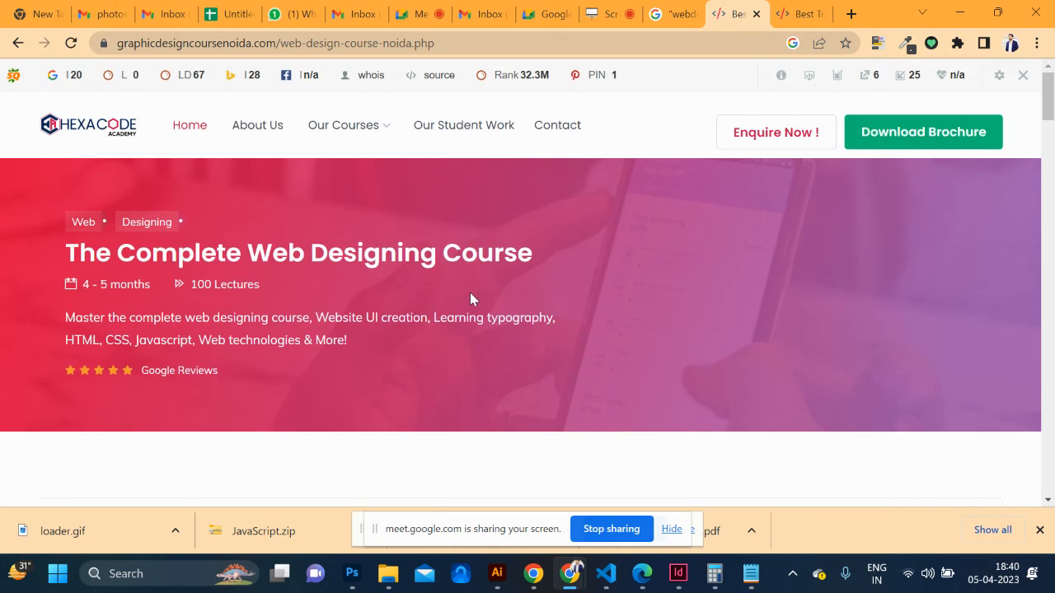
pyautogui.click(12, 43)
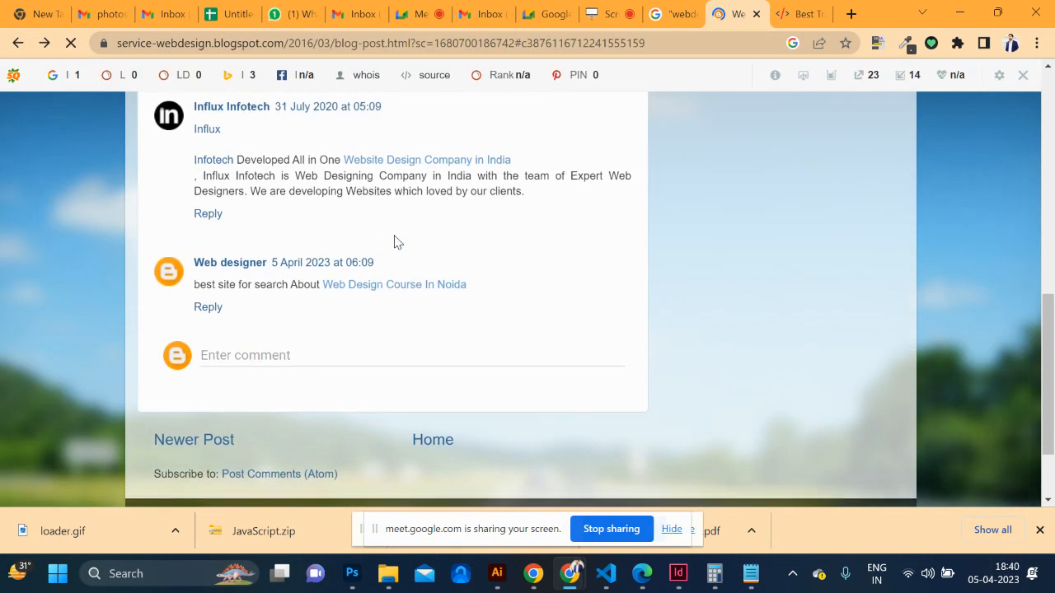
pyautogui.hotkey('ctrl', 'shift', 'i')
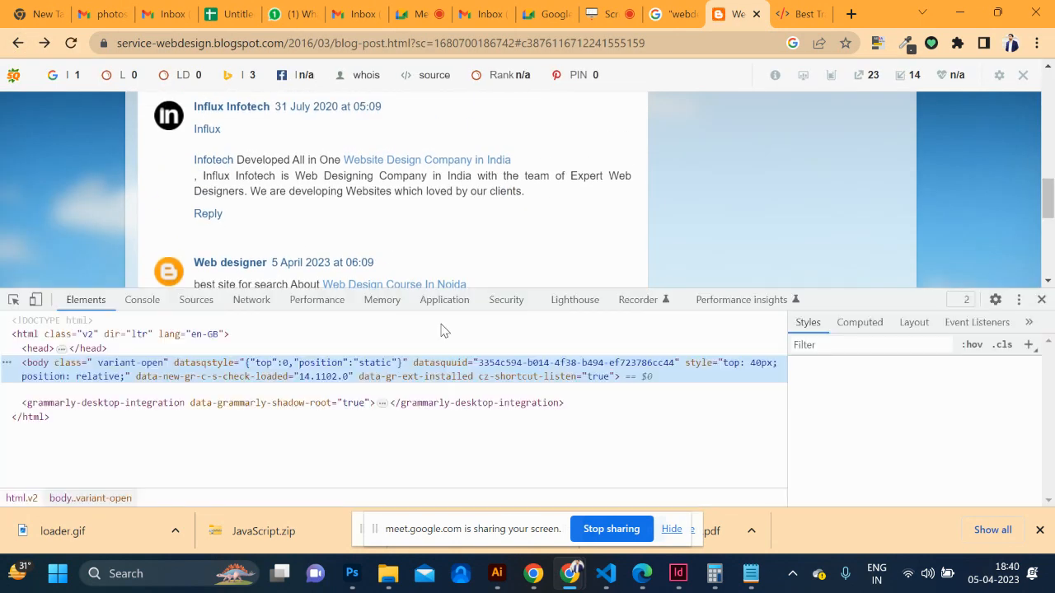
# Inspect the comment's link element and examine its rel="nofollow" attribute
pyautogui.scroll(-1, 502, 225)
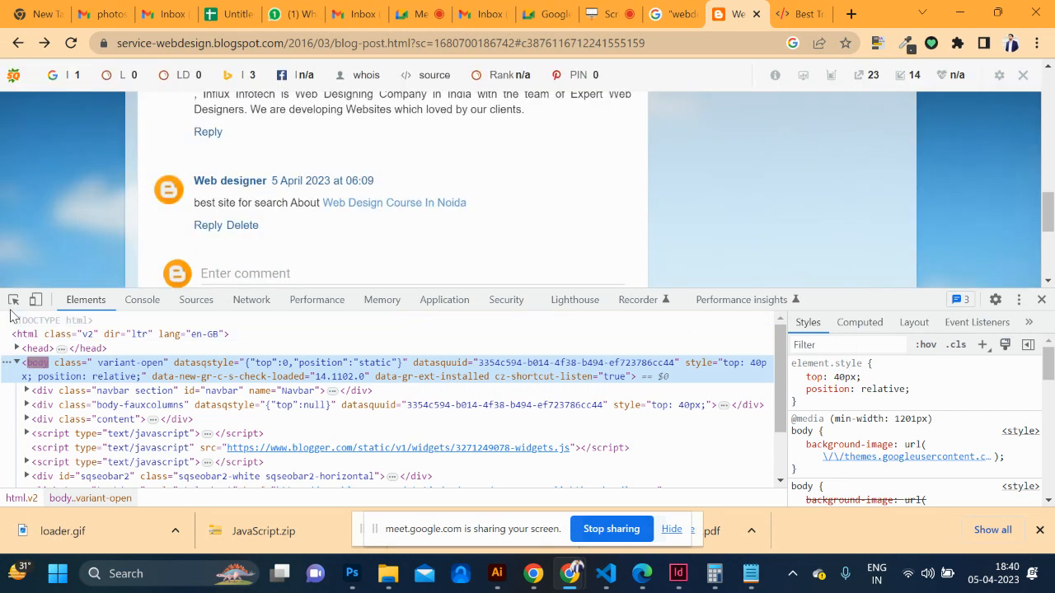
pyautogui.click(14, 299)
pyautogui.click(415, 203)
pyautogui.click(418, 204)
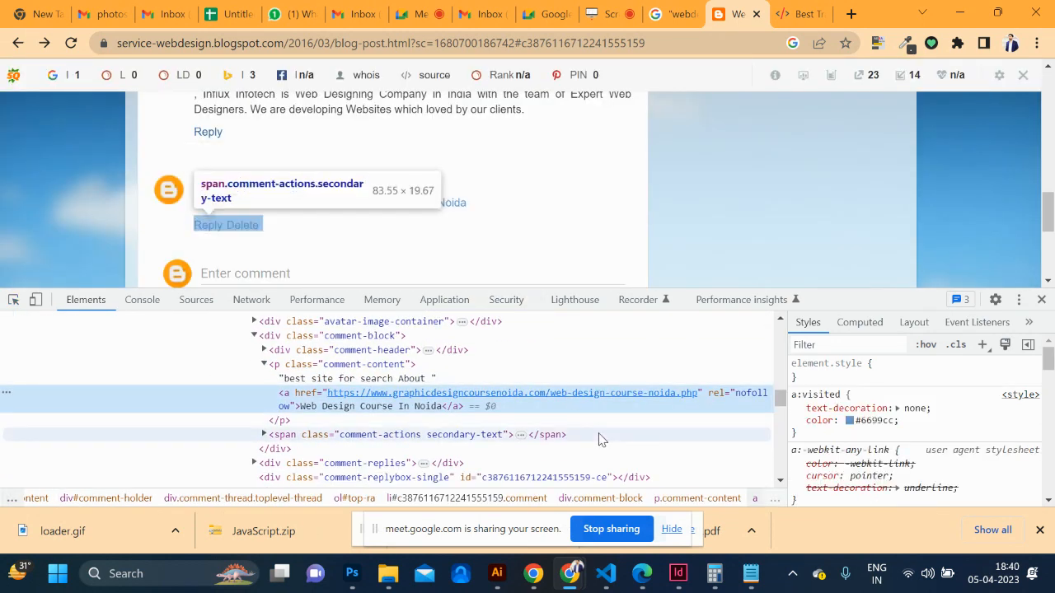
pyautogui.doubleClick(745, 394)
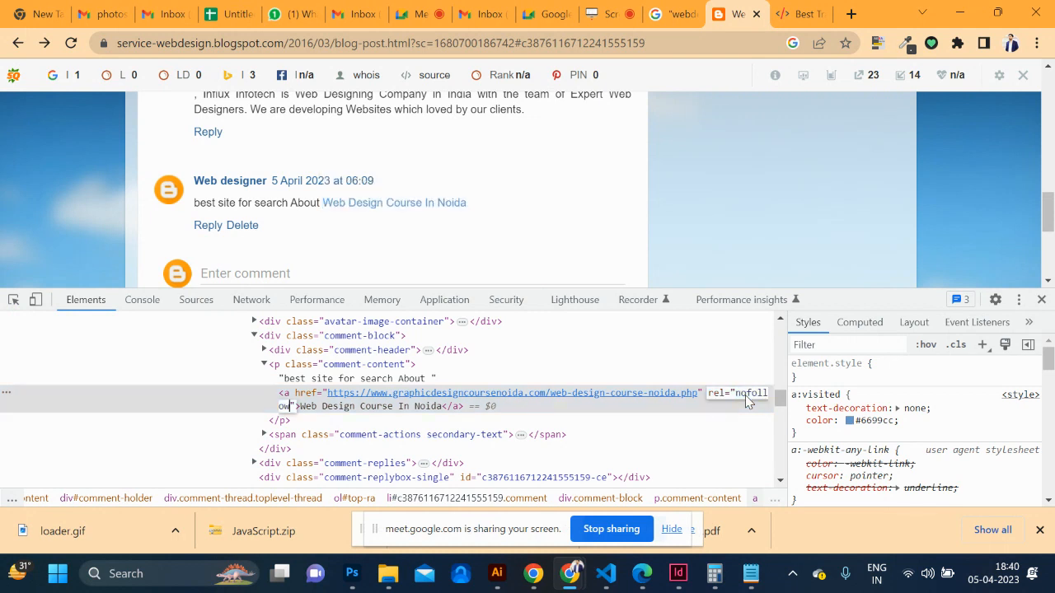
pyautogui.click(736, 350)
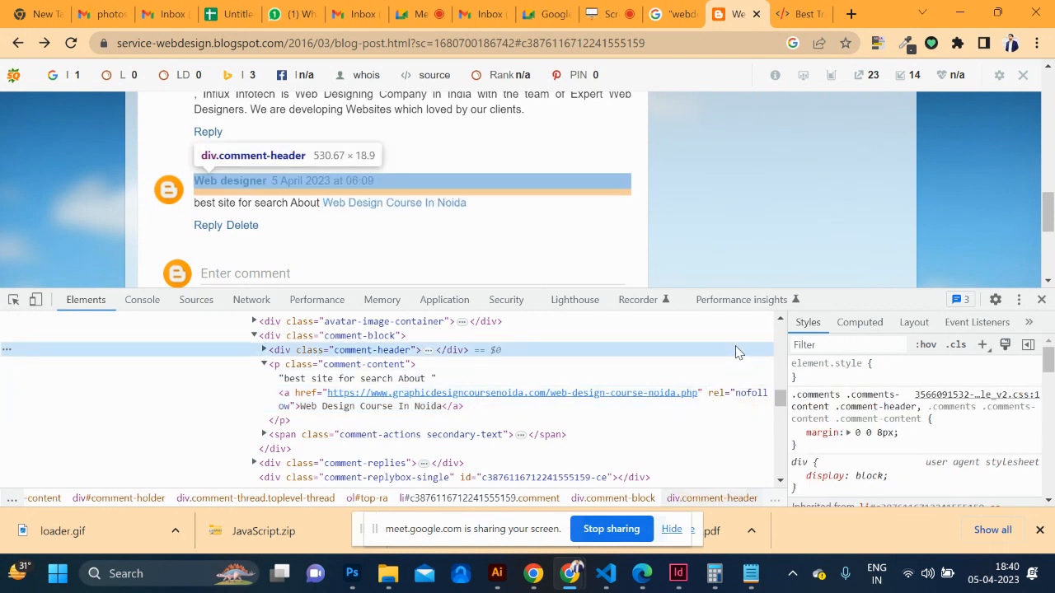
# Close DevTools and search Google for 'rahuldesign' from the address bar
pyautogui.click(1040, 300)
pyautogui.scroll(10, 544, 243)
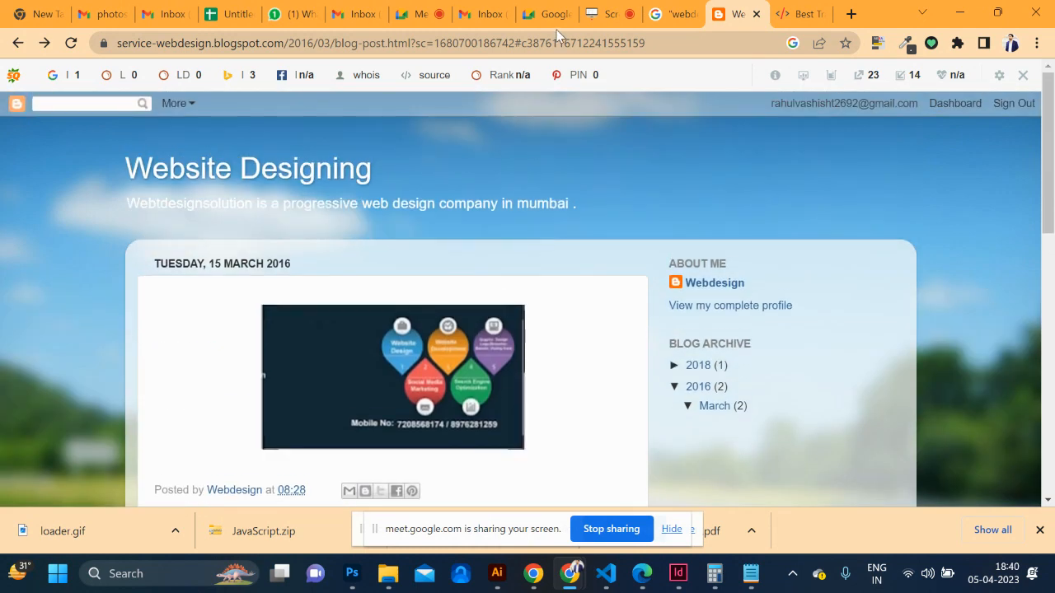
pyautogui.click(548, 42)
pyautogui.write('g')
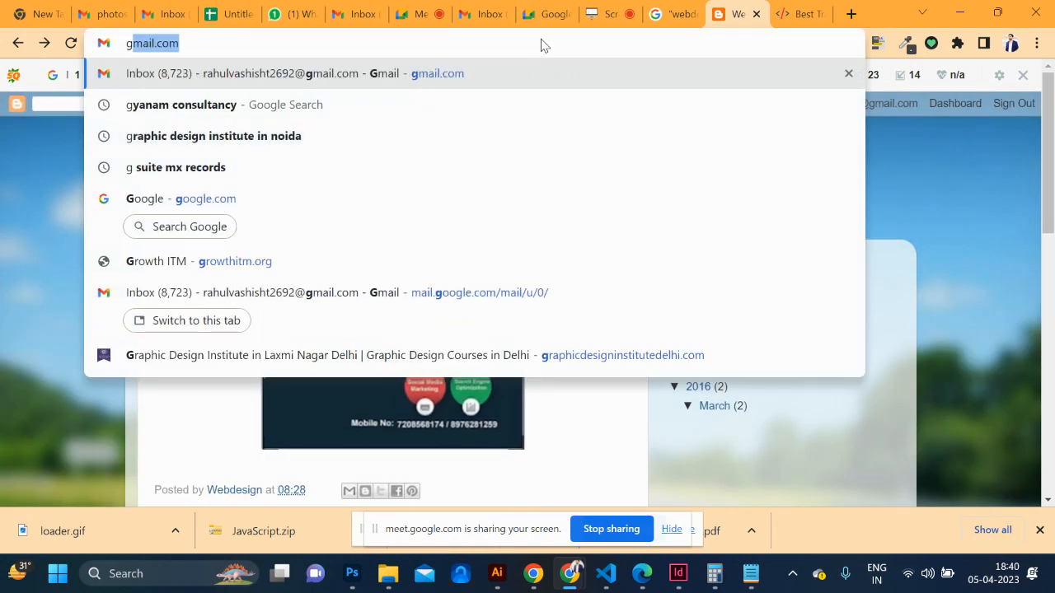
pyautogui.press('BackSpace')
pyautogui.press('BackSpace')
pyautogui.write('rahu')
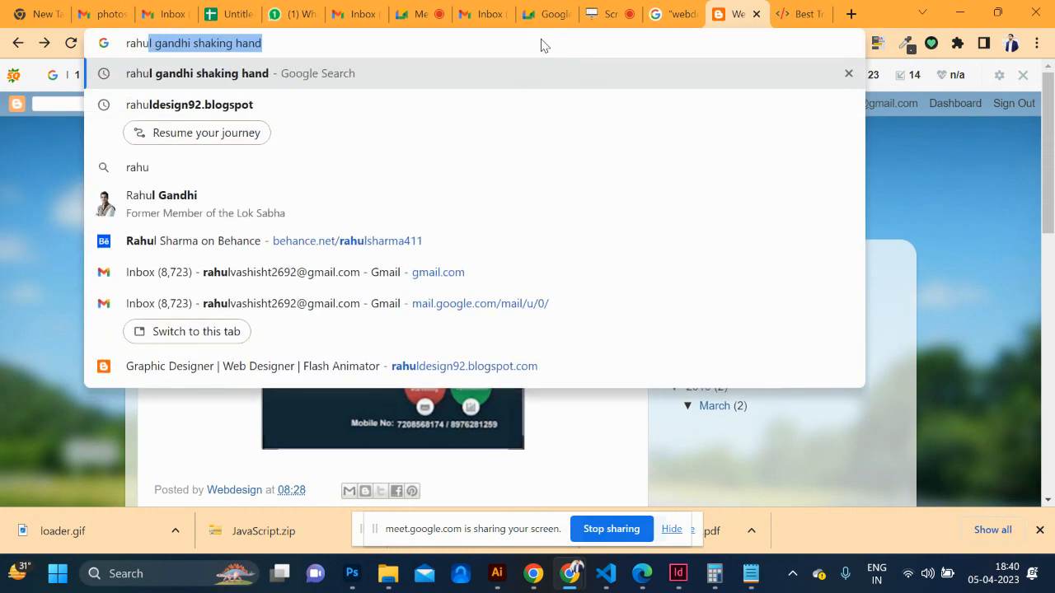
pyautogui.write('ldesign')
pyautogui.press('Return')
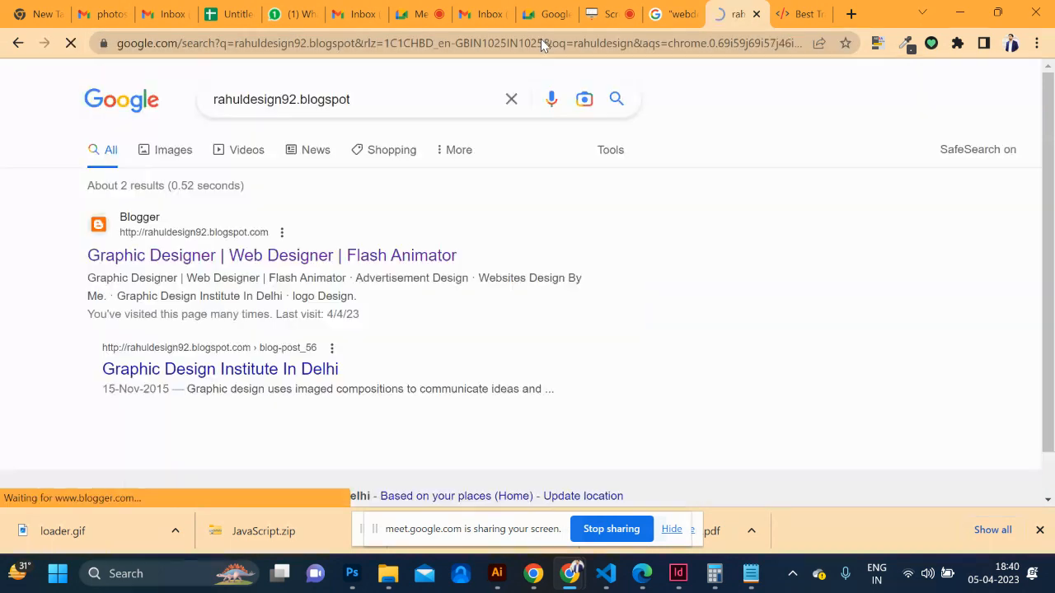
# Open the Graphic Designer | Web Designer | Flash Animator blog and a post's comment section
pyautogui.click(416, 255)
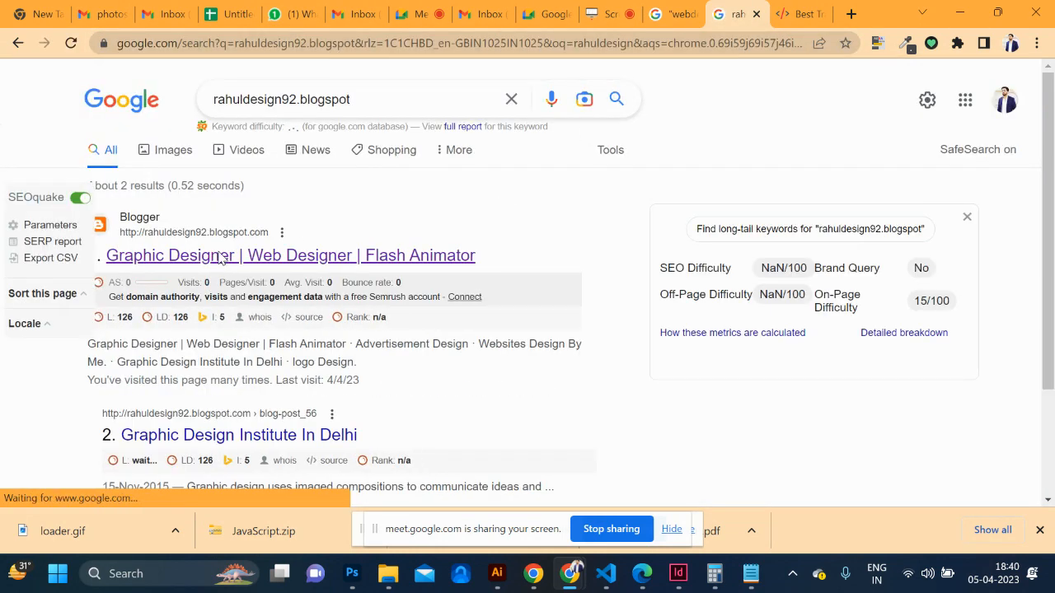
pyautogui.scroll(-4, 430, 272)
pyautogui.scroll(-6, 430, 272)
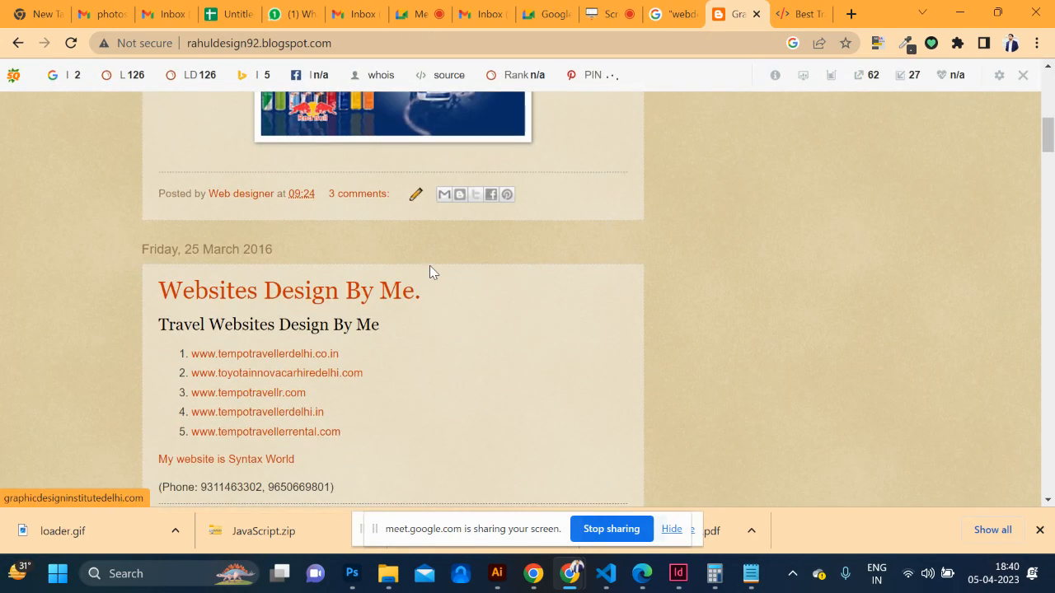
pyautogui.scroll(-6, 429, 272)
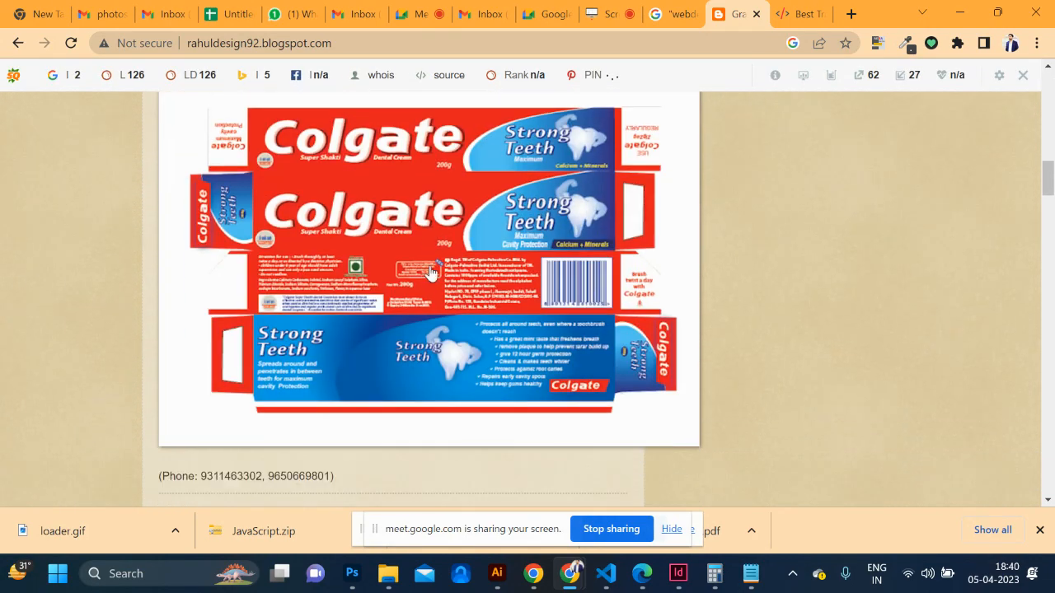
pyautogui.click(359, 241)
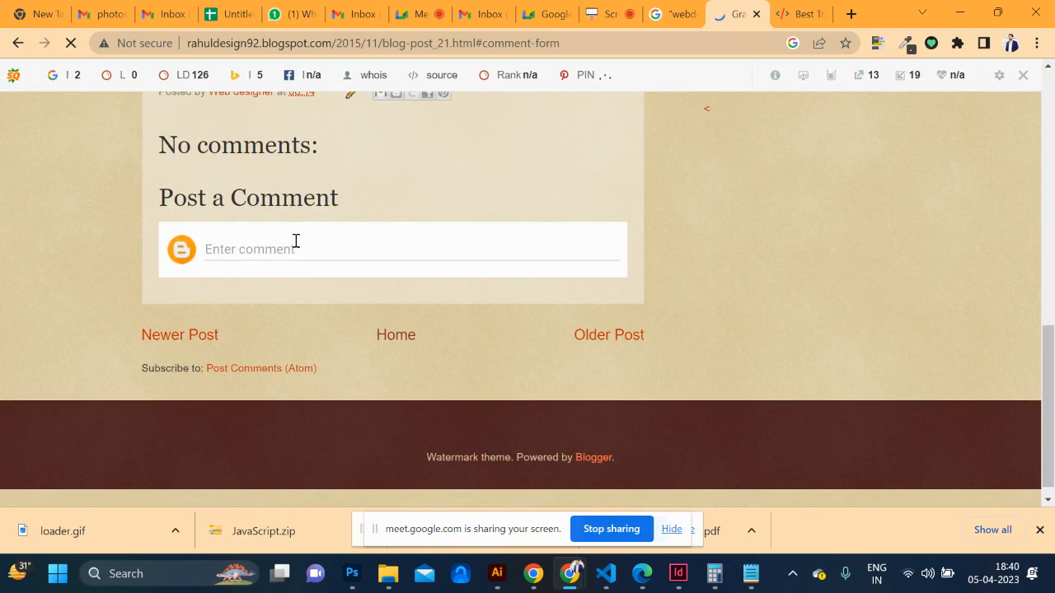
# Start a comment as the Web designer profile, typing the text and an <a href=""> link tag
pyautogui.click(295, 247)
pyautogui.click(295, 247)
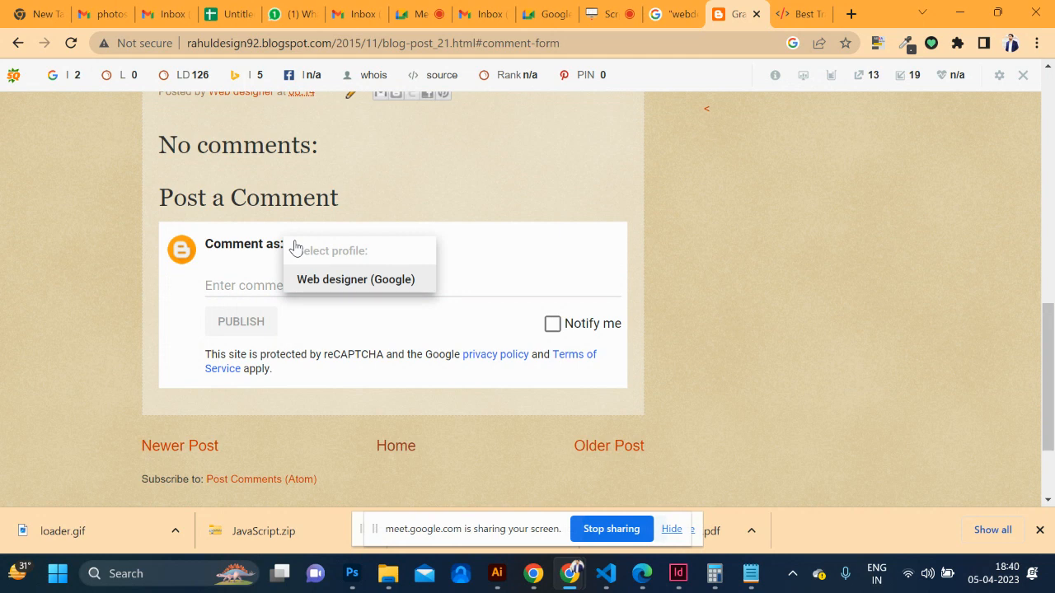
pyautogui.click(239, 285)
pyautogui.write('ni')
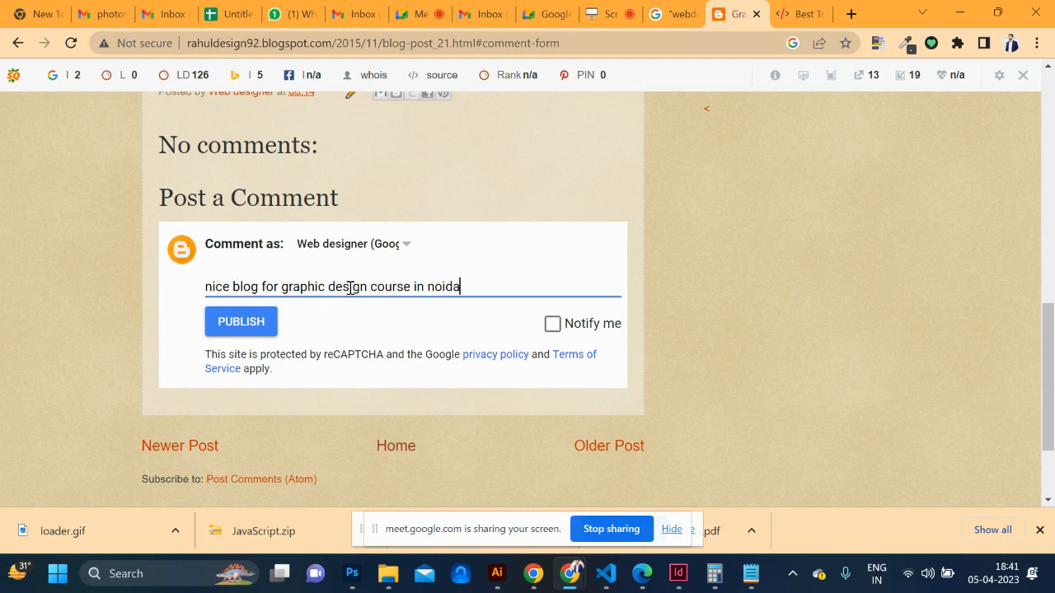
pyautogui.write('<A')
pyautogui.press('BackSpace')
pyautogui.press('BackSpace')
pyautogui.write('<a href=""')
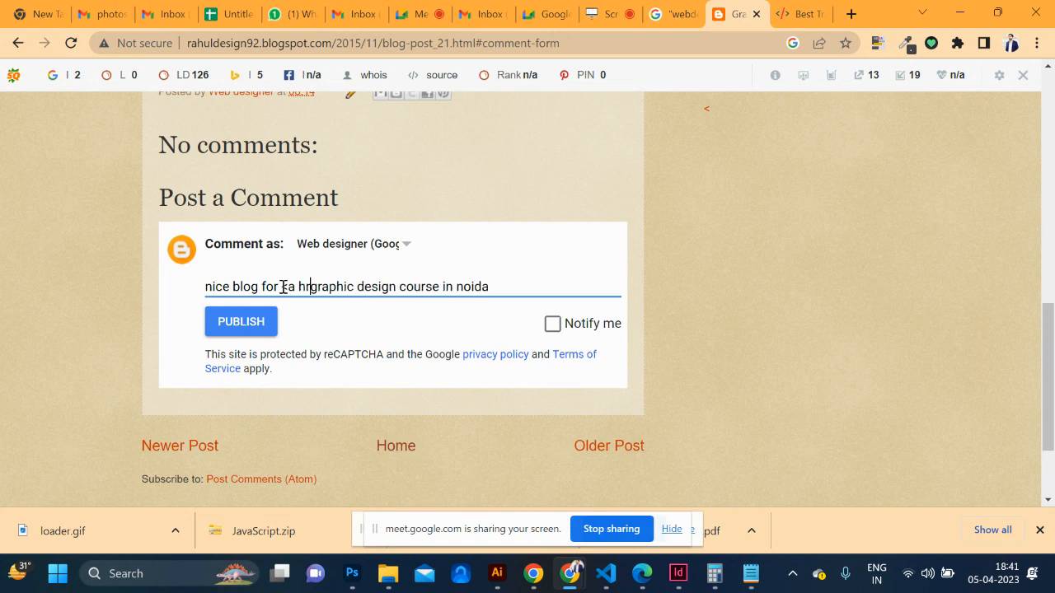
pyautogui.write('>')
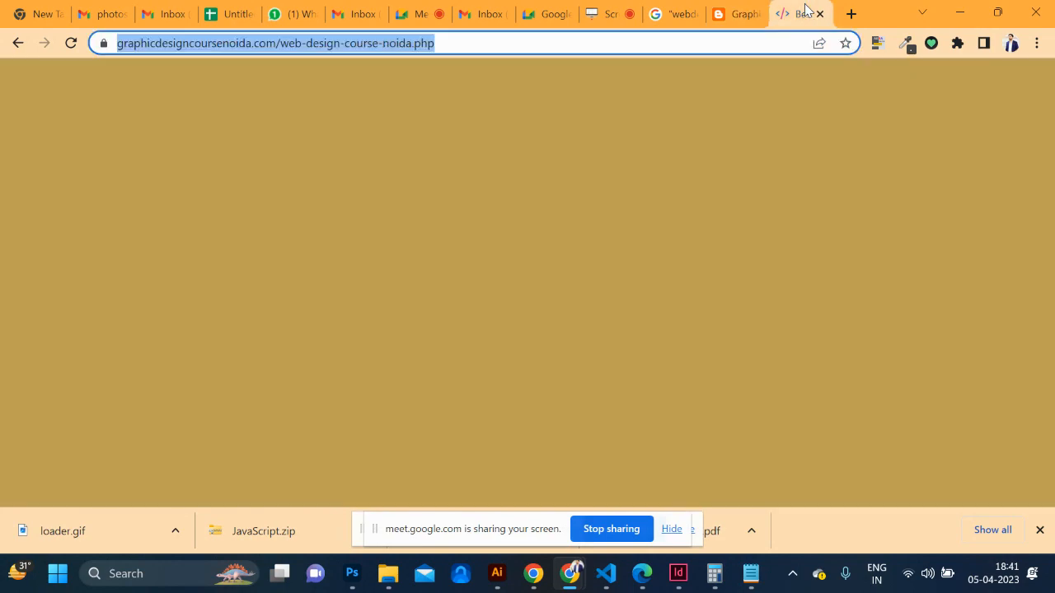
# Paste the graphic design course page address into the link and publish the comment
pyautogui.click(801, 14)
pyautogui.moveTo(355, 140)
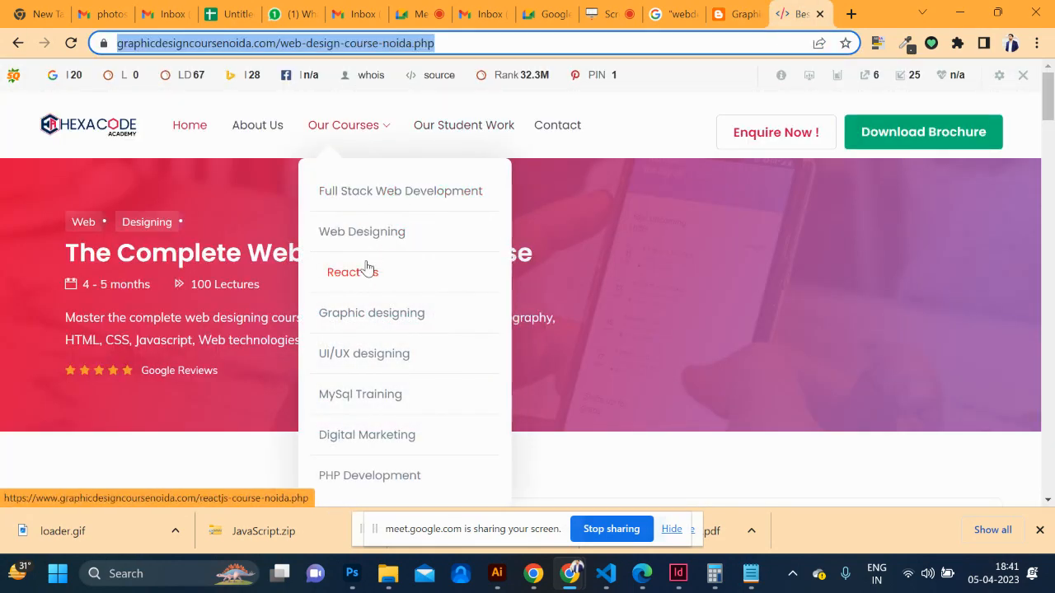
pyautogui.click(357, 317)
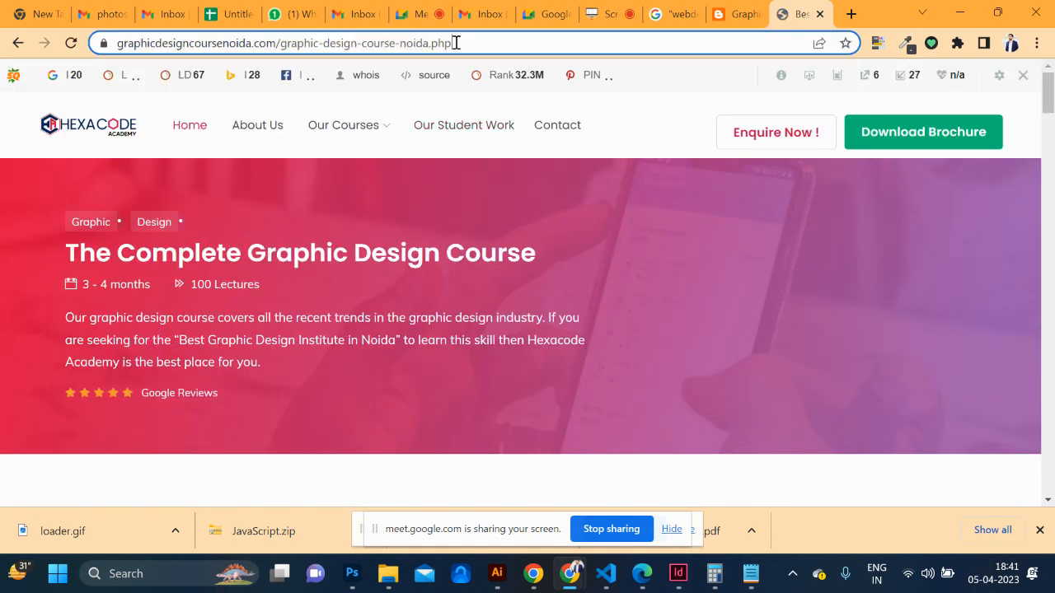
pyautogui.click(456, 43)
pyautogui.hotkey('ctrl', 'c')
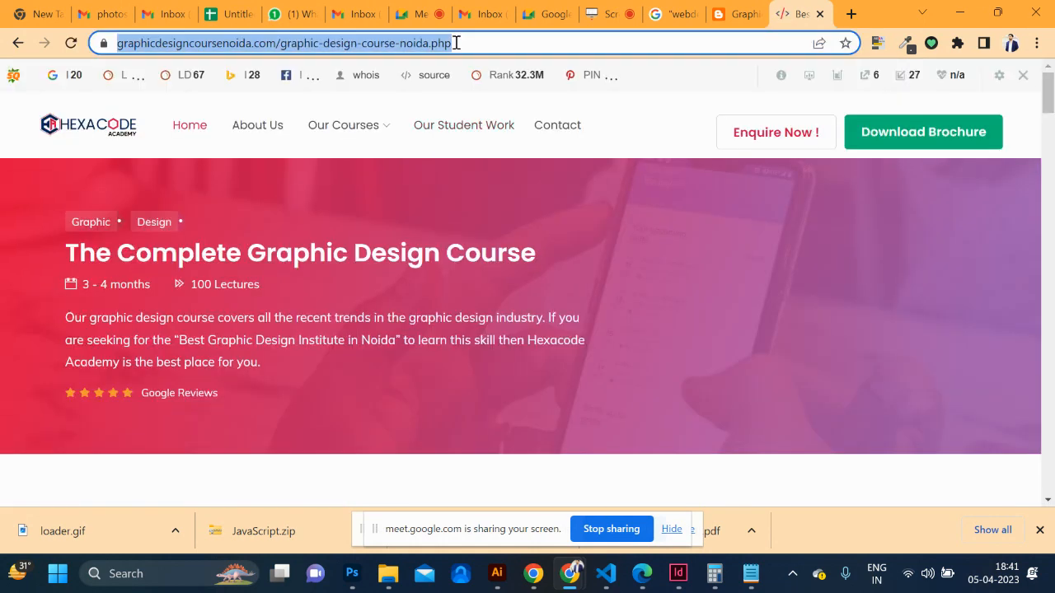
pyautogui.click(722, 14)
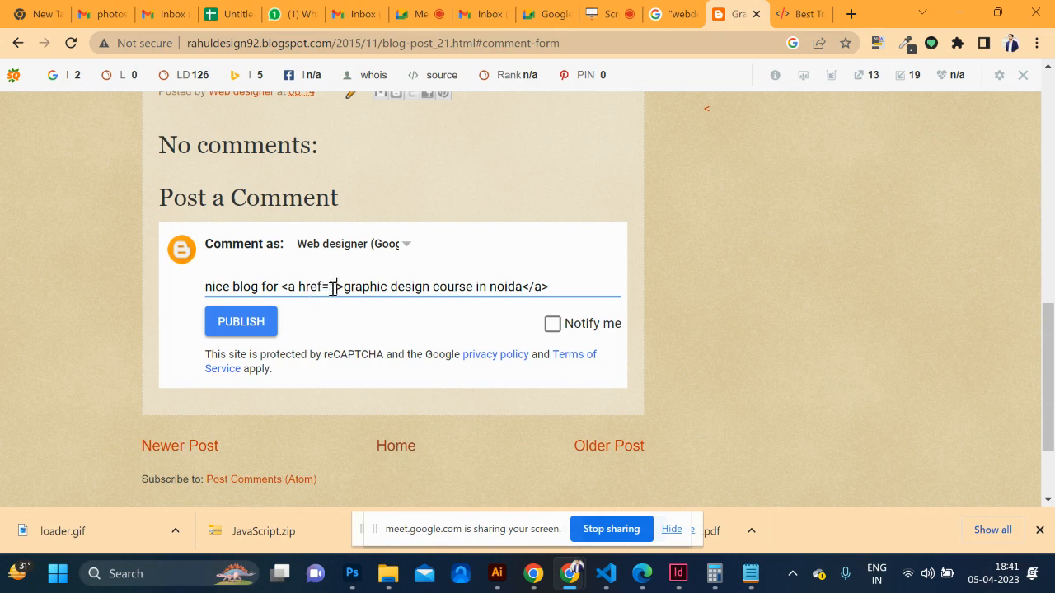
pyautogui.hotkey('ctrl', 'v')
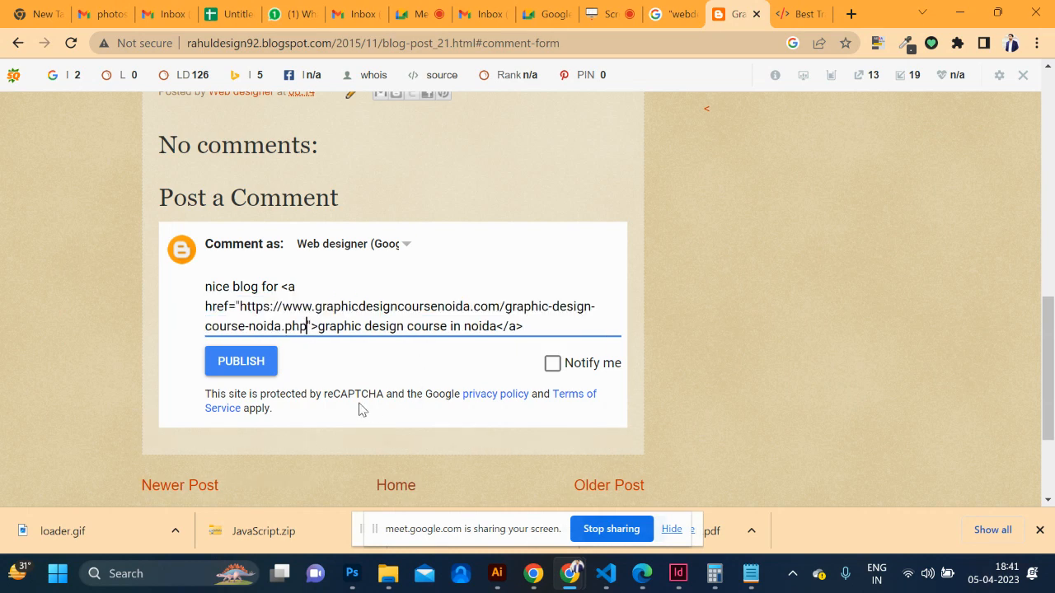
pyautogui.click(238, 371)
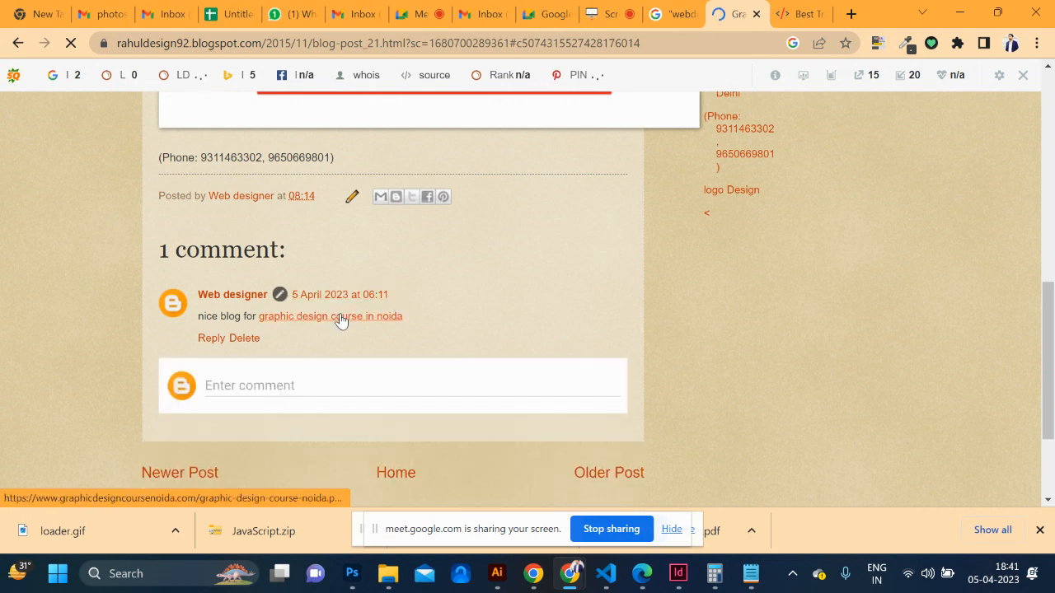
# Test the comment's course link, then inspect it in DevTools to verify rel="nofollow"
pyautogui.click(343, 316)
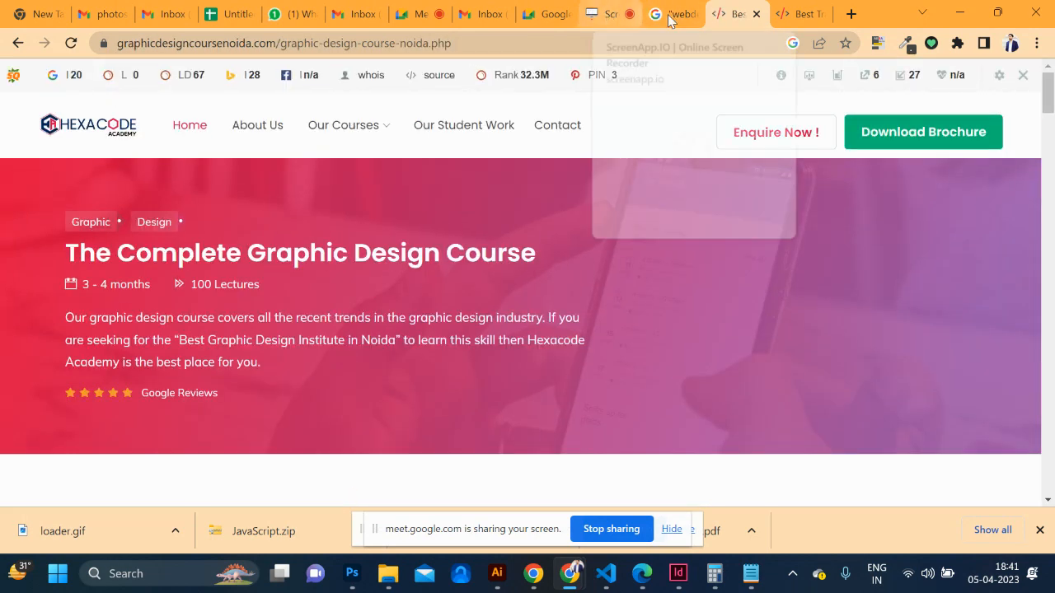
pyautogui.click(17, 45)
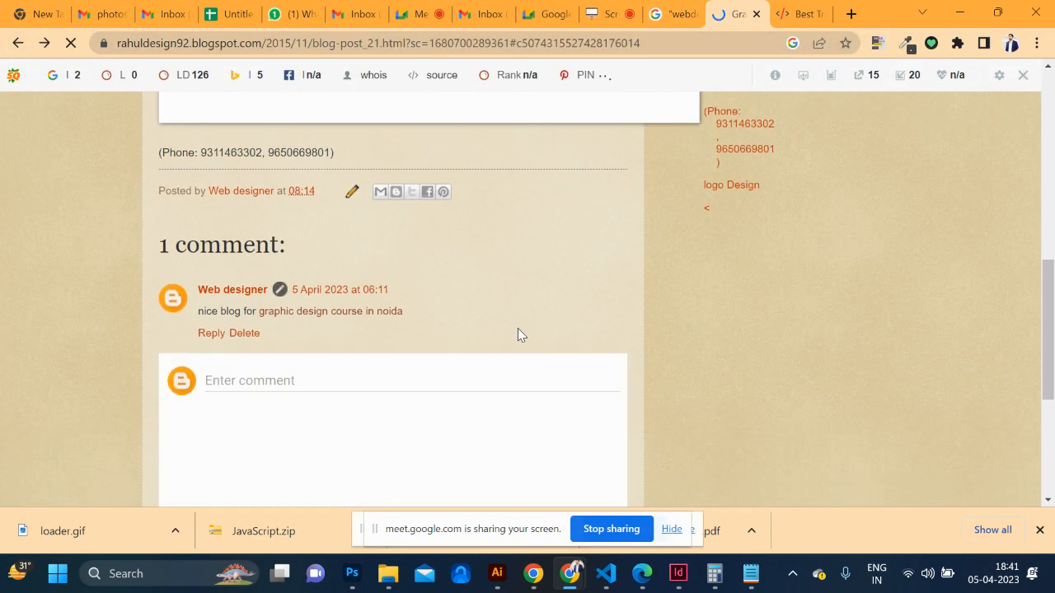
pyautogui.hotkey('ctrl', 'shift', 'i')
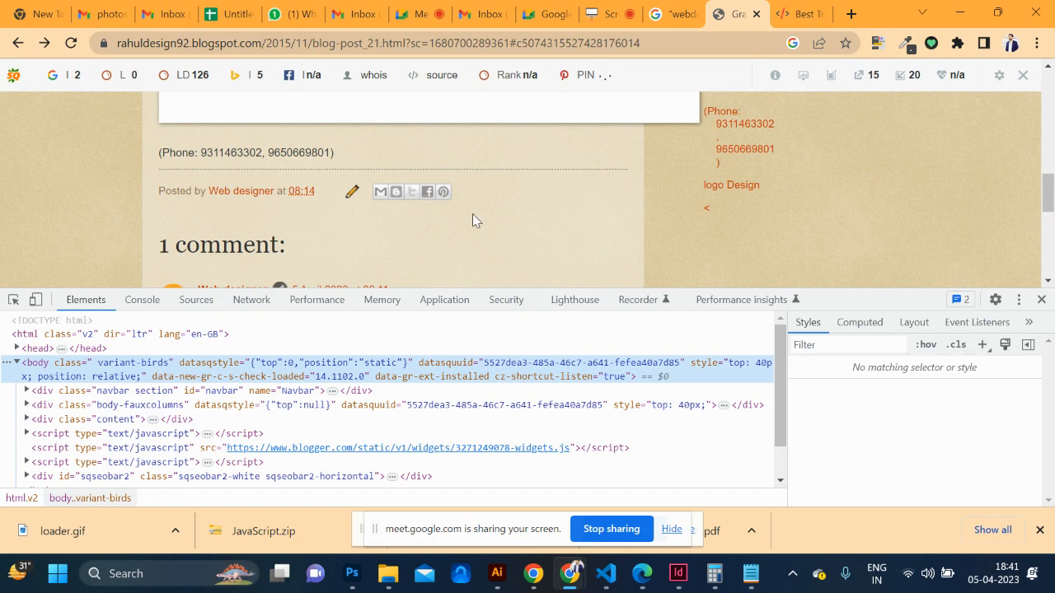
pyautogui.scroll(-2, 476, 222)
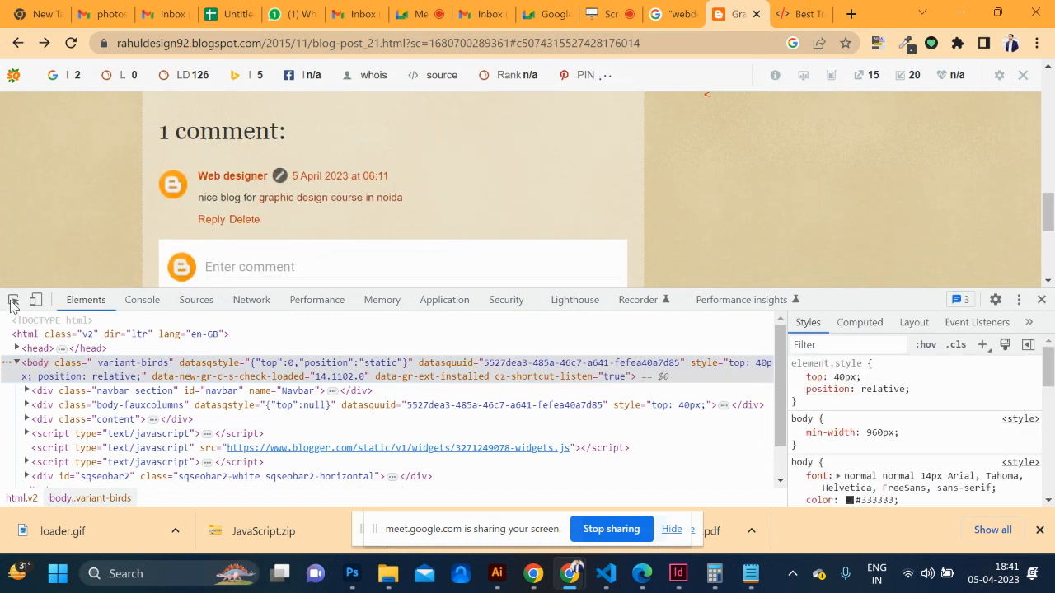
pyautogui.click(12, 301)
pyautogui.click(363, 198)
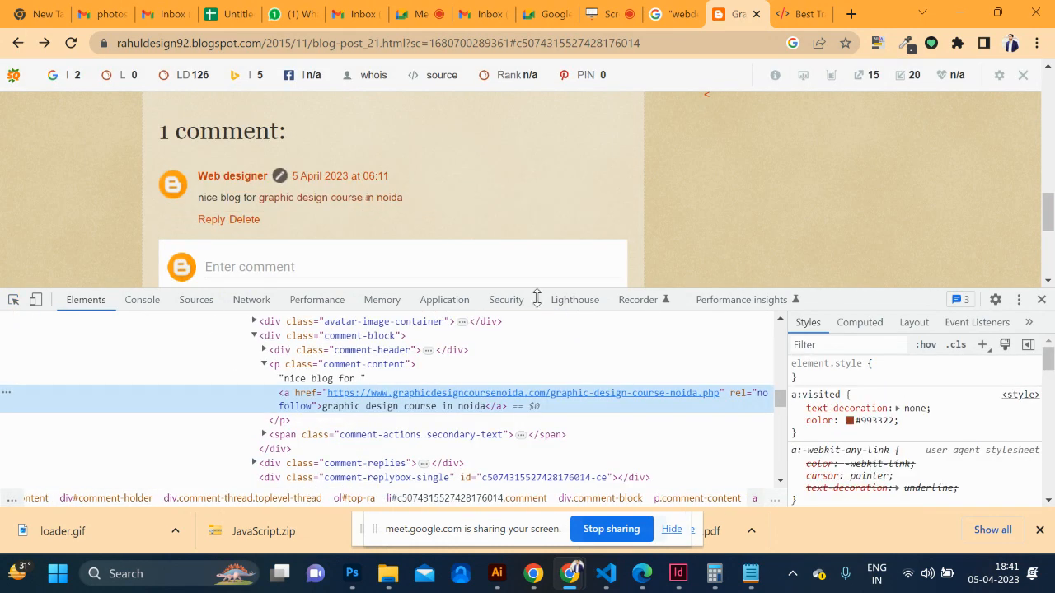
pyautogui.doubleClick(763, 398)
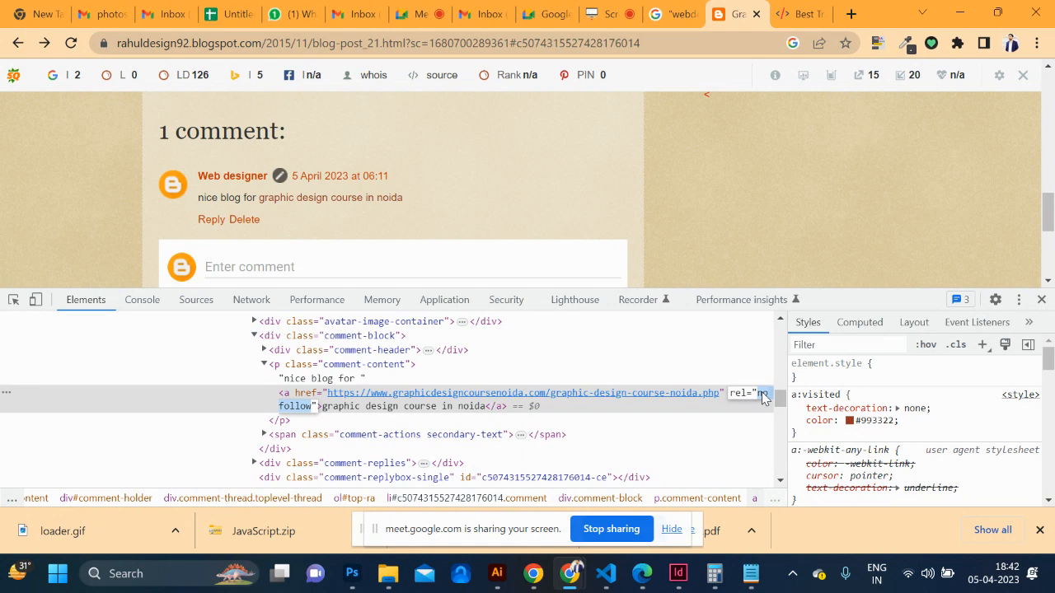
# Close DevTools and go back to the blog's home page
pyautogui.click(1041, 299)
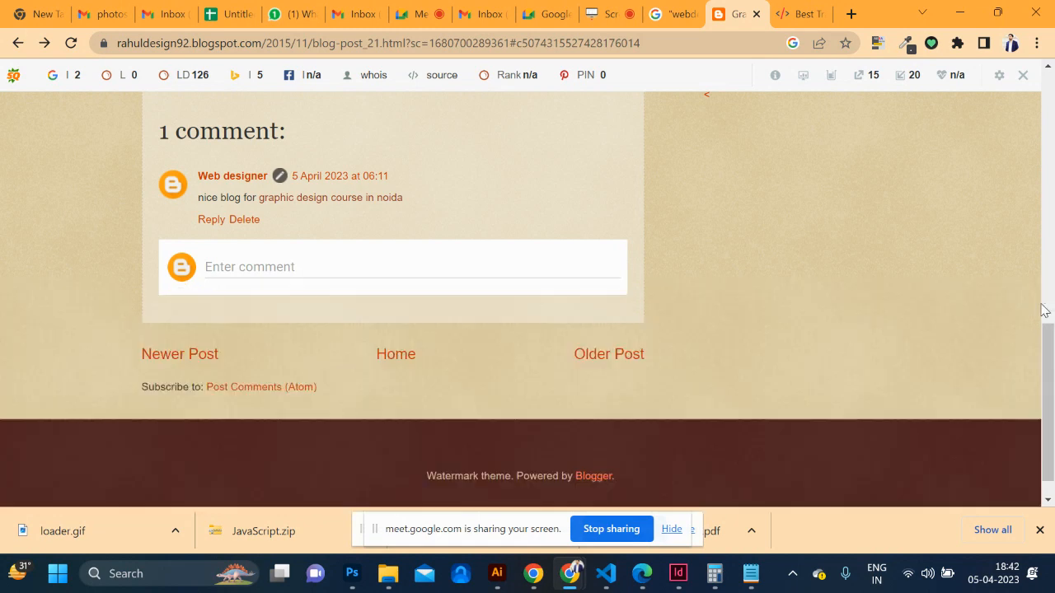
pyautogui.click(18, 43)
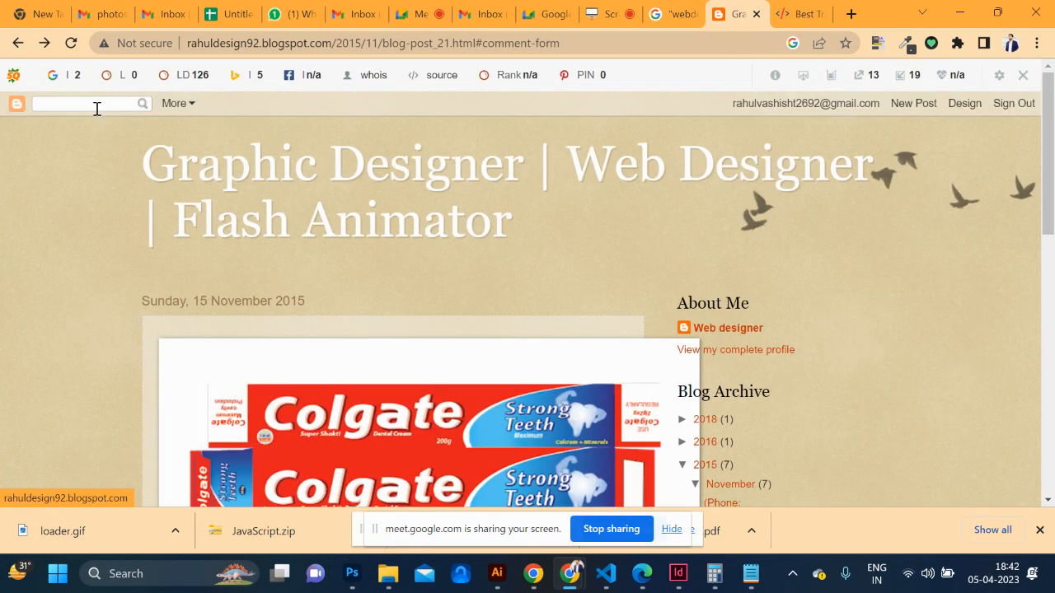
pyautogui.click(18, 43)
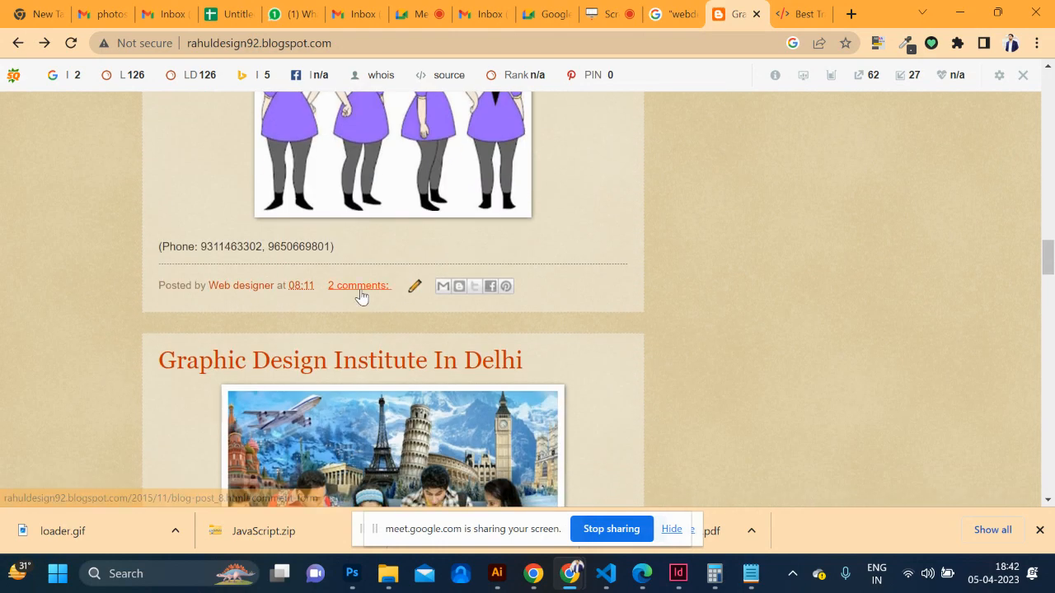
pyautogui.scroll(-6, 360, 294)
pyautogui.scroll(-15, 360, 288)
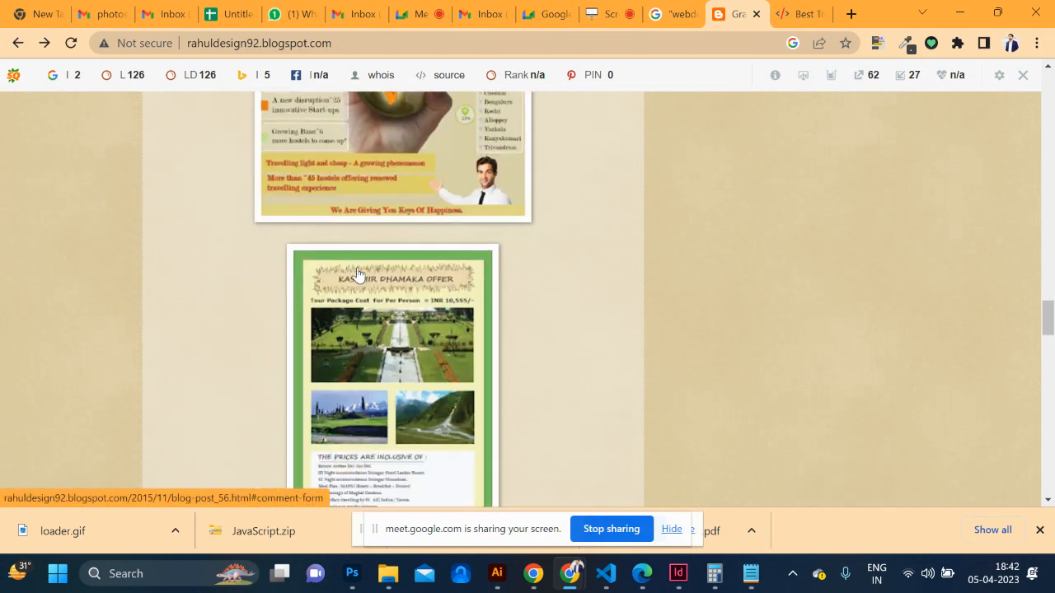
pyautogui.scroll(-10, 356, 273)
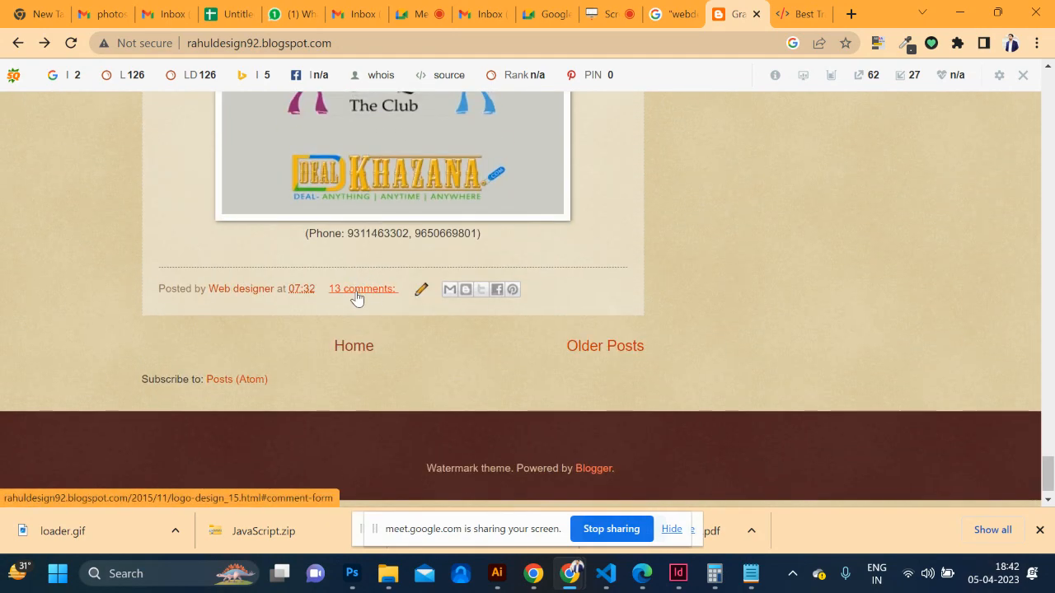
pyautogui.scroll(10, 356, 296)
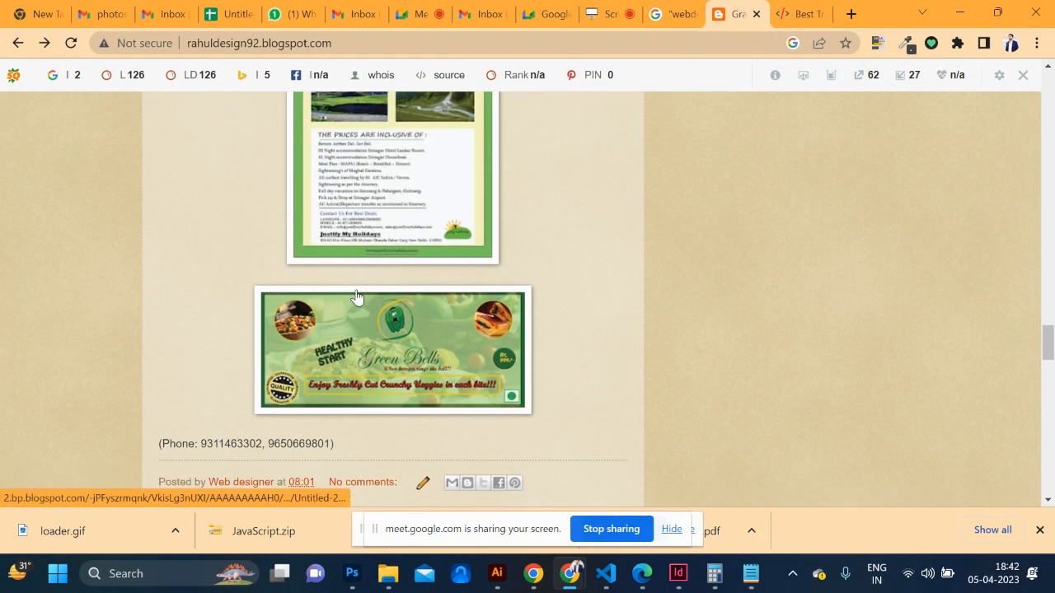
pyautogui.scroll(10, 370, 366)
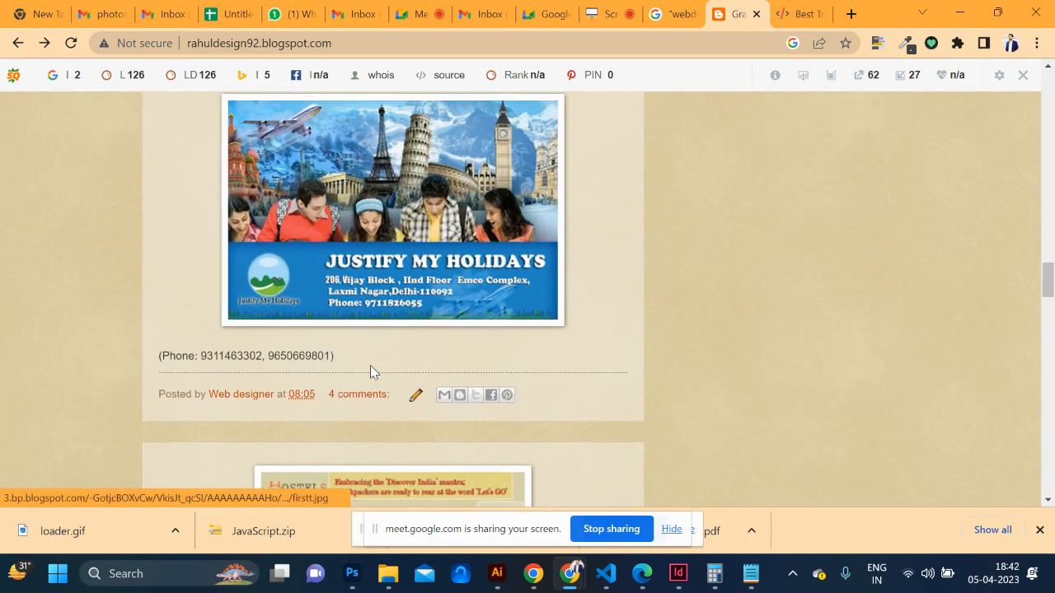
# Open the Delhi institute post's 4 comments and follow the 'graphic designer in Lahore' link
pyautogui.click(369, 396)
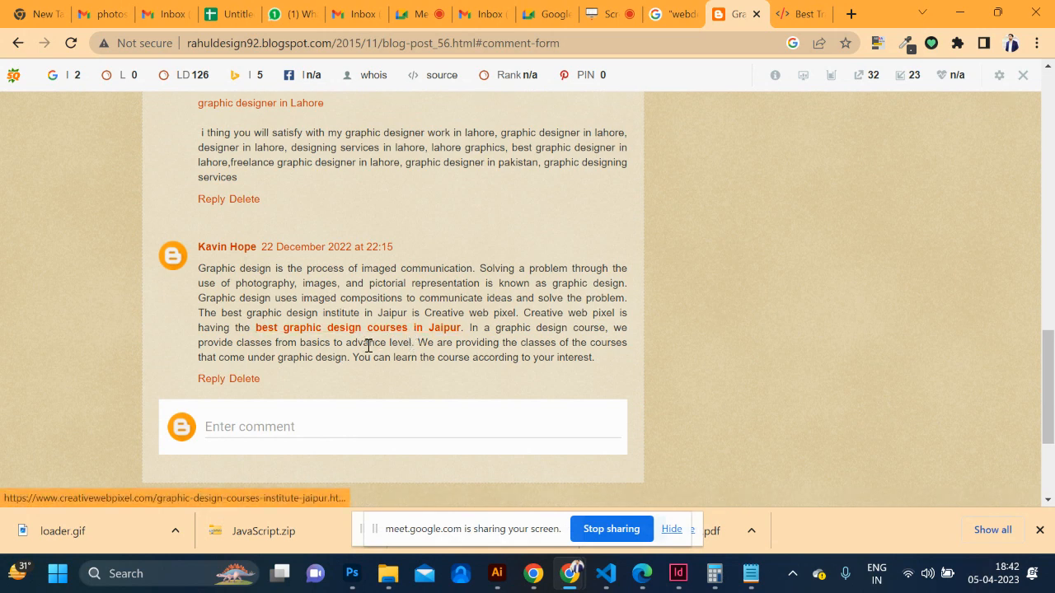
pyautogui.scroll(-1, 367, 346)
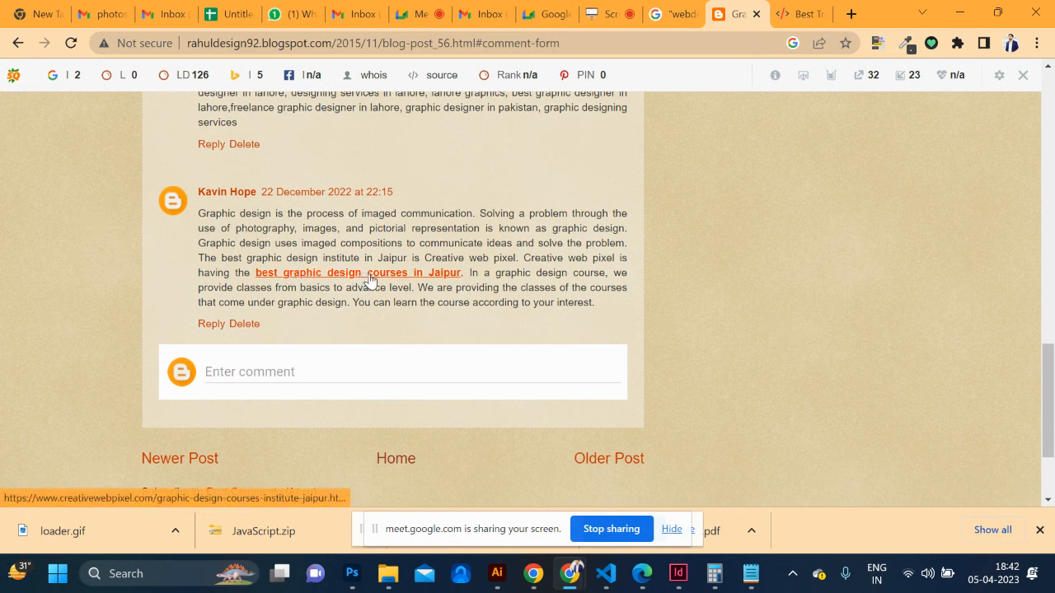
pyautogui.scroll(2, 410, 280)
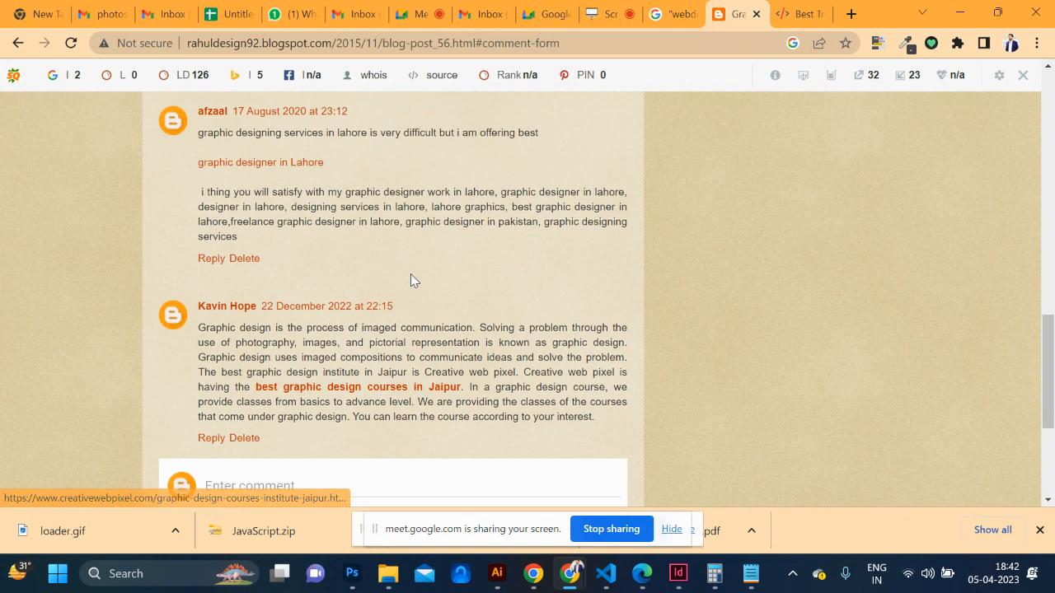
pyautogui.scroll(2, 411, 278)
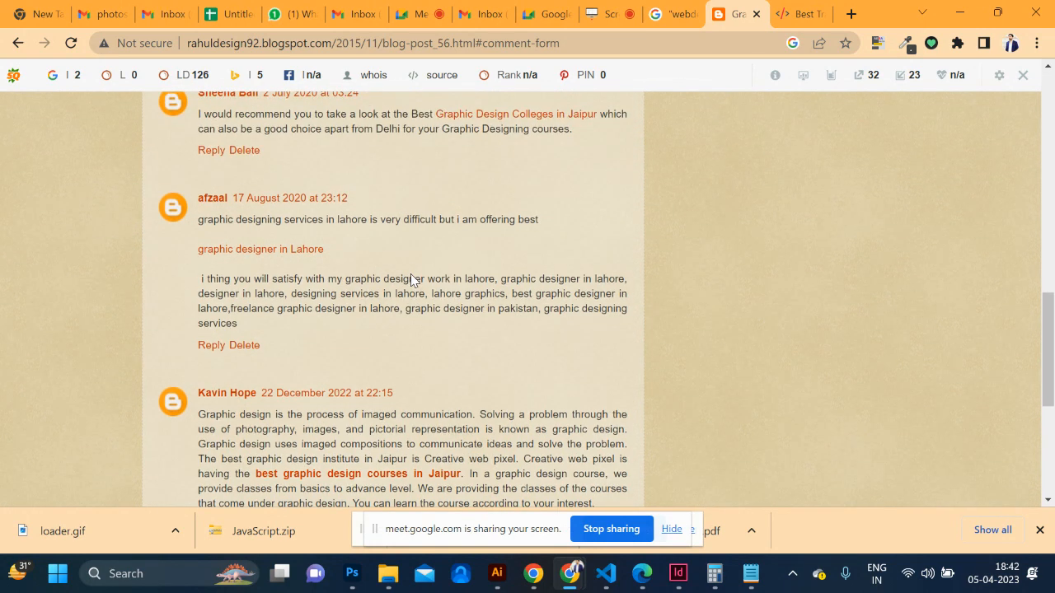
pyautogui.scroll(1, 410, 280)
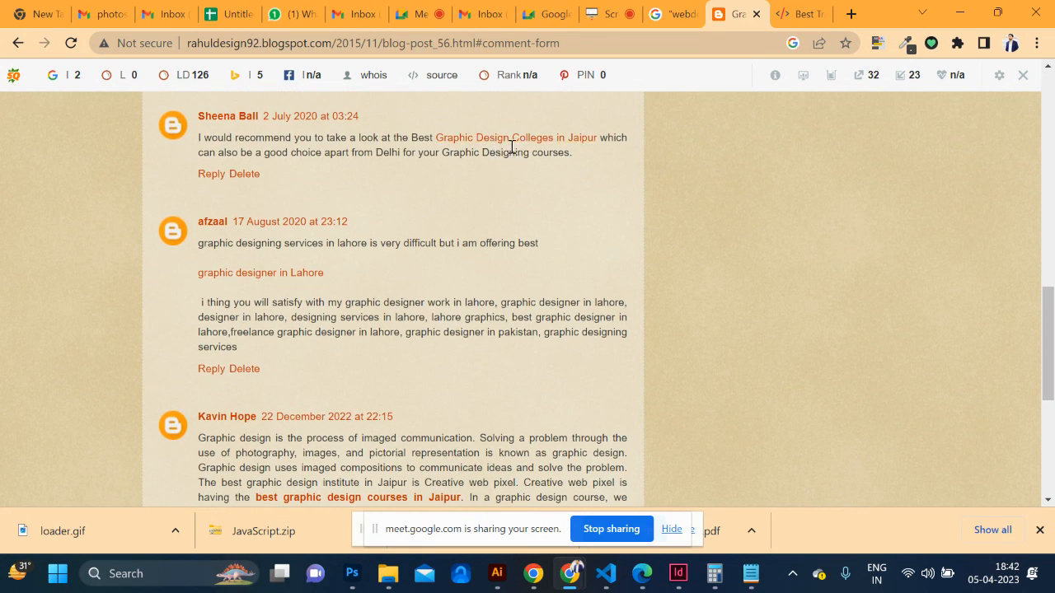
pyautogui.scroll(-2, 475, 212)
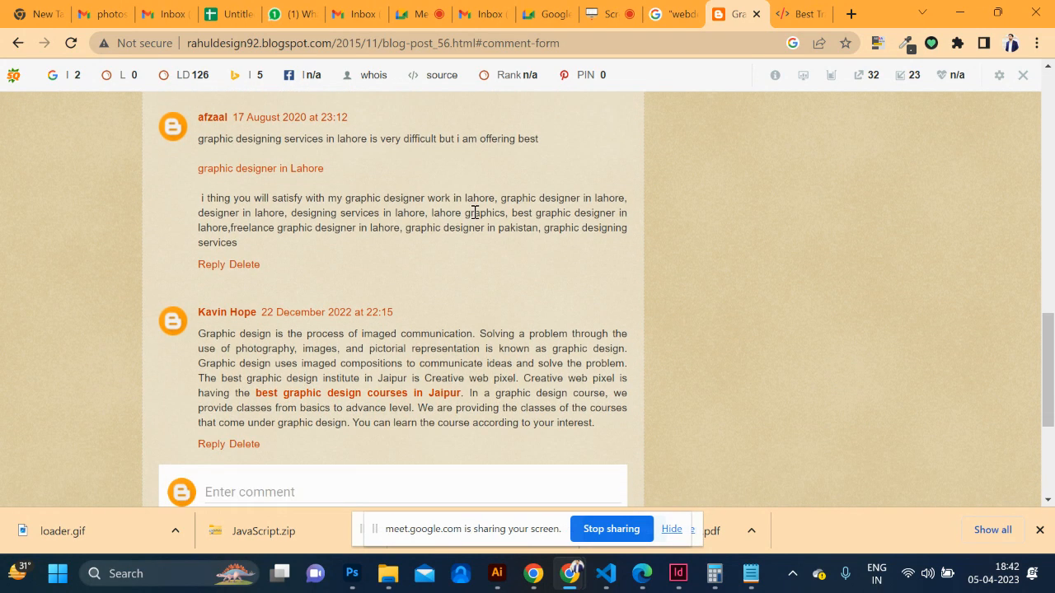
pyautogui.click(299, 173)
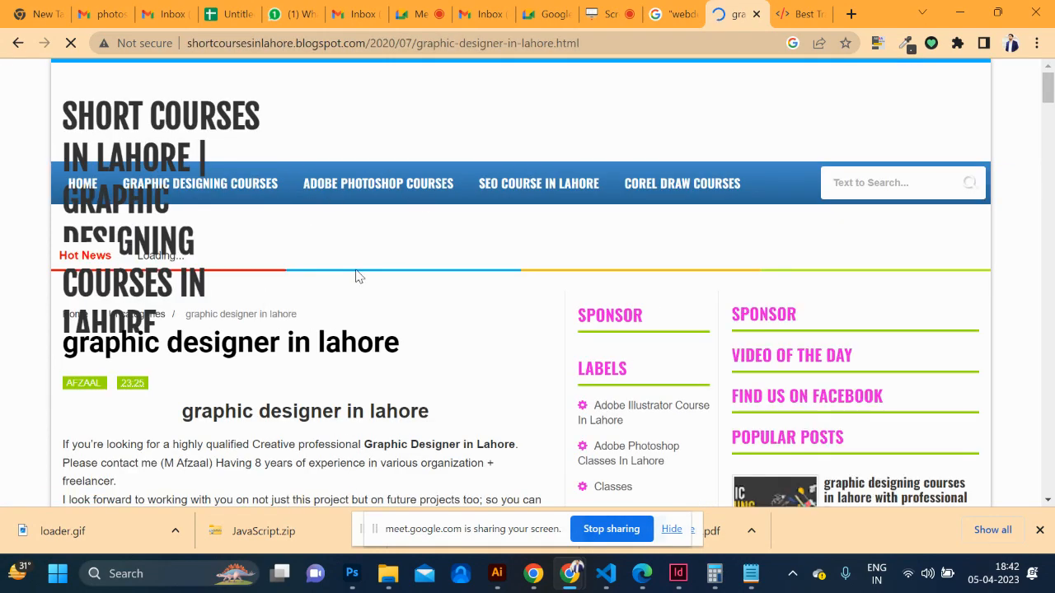
# Return to the post's comments, close the blog post tab, and reopen the 'webdesign blogspot.com' results
pyautogui.scroll(-7, 356, 277)
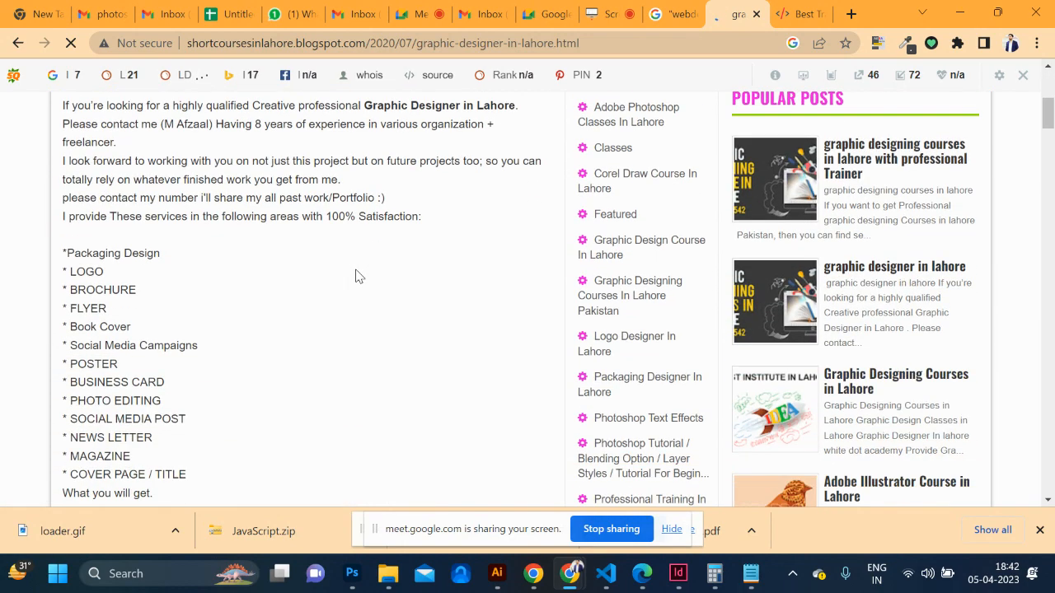
pyautogui.scroll(-2, 356, 277)
pyautogui.scroll(9, 356, 277)
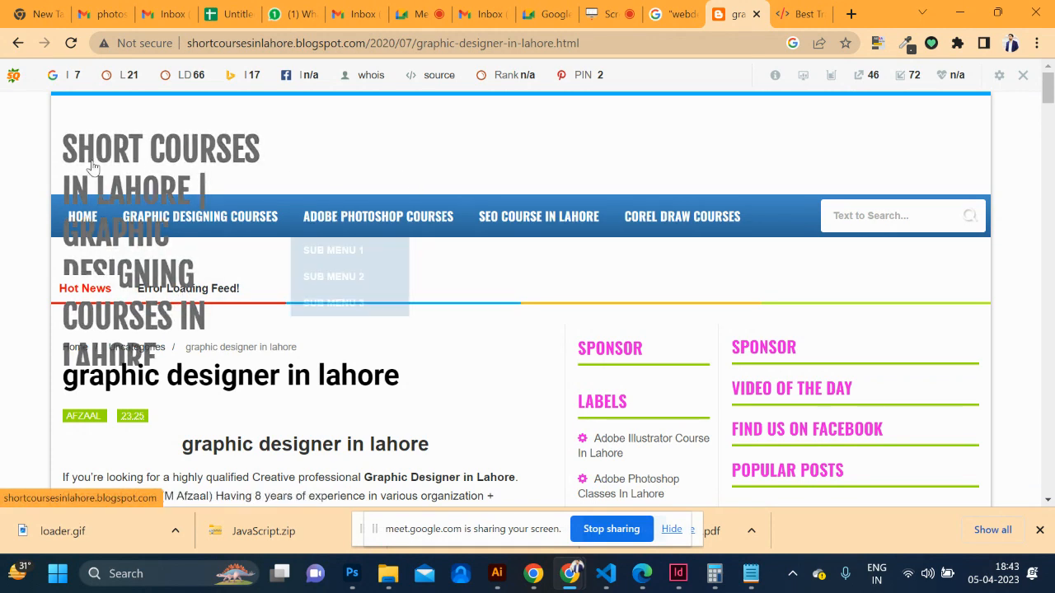
pyautogui.click(17, 45)
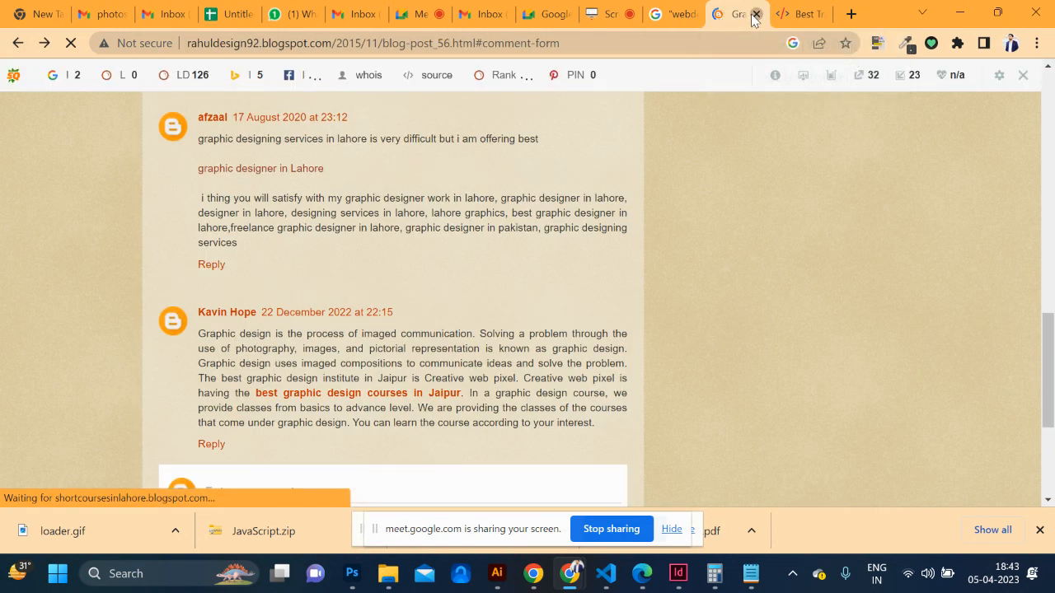
pyautogui.click(754, 14)
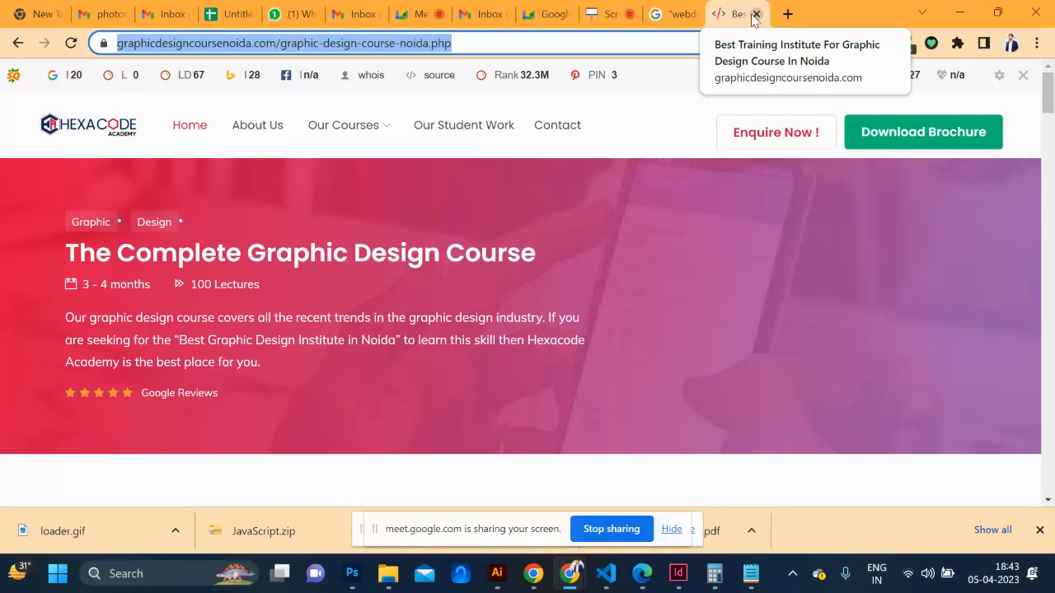
pyautogui.click(667, 10)
# Replace the query with 'coreldraw tutorial' and run the search
pyautogui.click(379, 85)
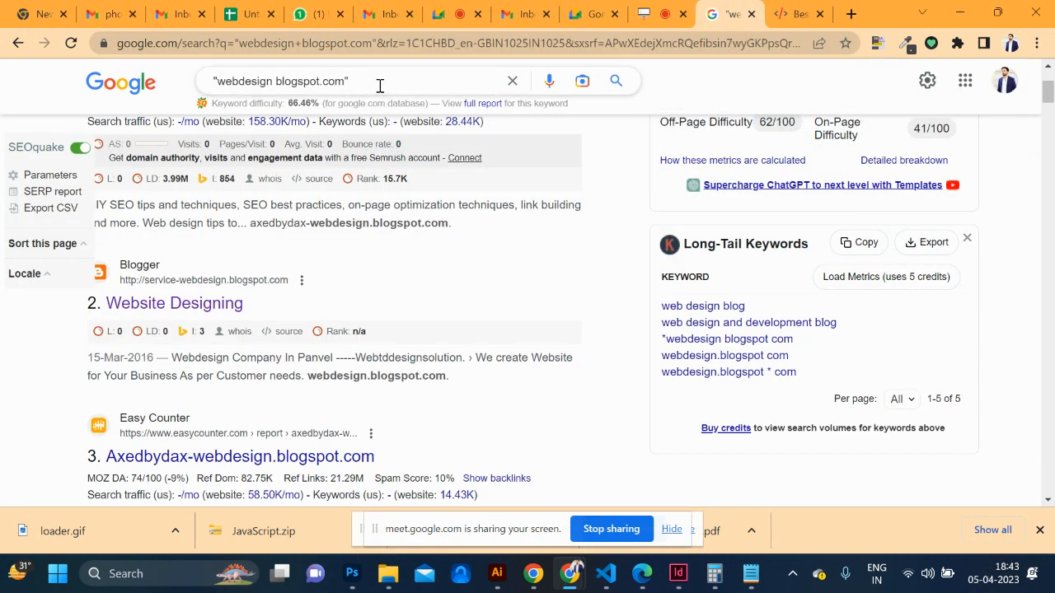
pyautogui.hotkey('ctrl', 'a')
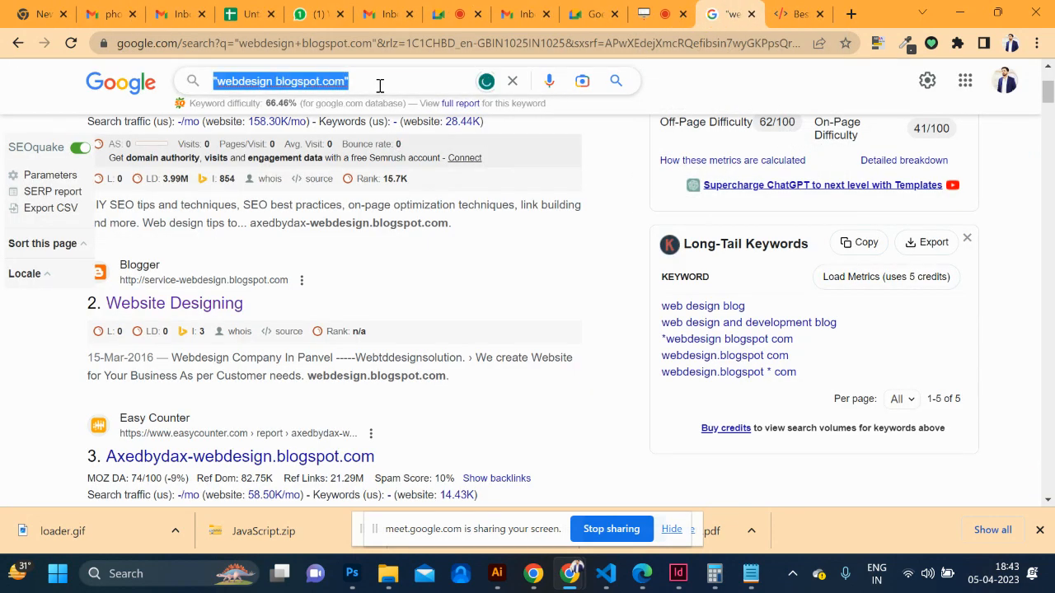
pyautogui.write('cored')
pyautogui.press('BackSpace')
pyautogui.write('ldraw tu')
pyautogui.press('BackSpace')
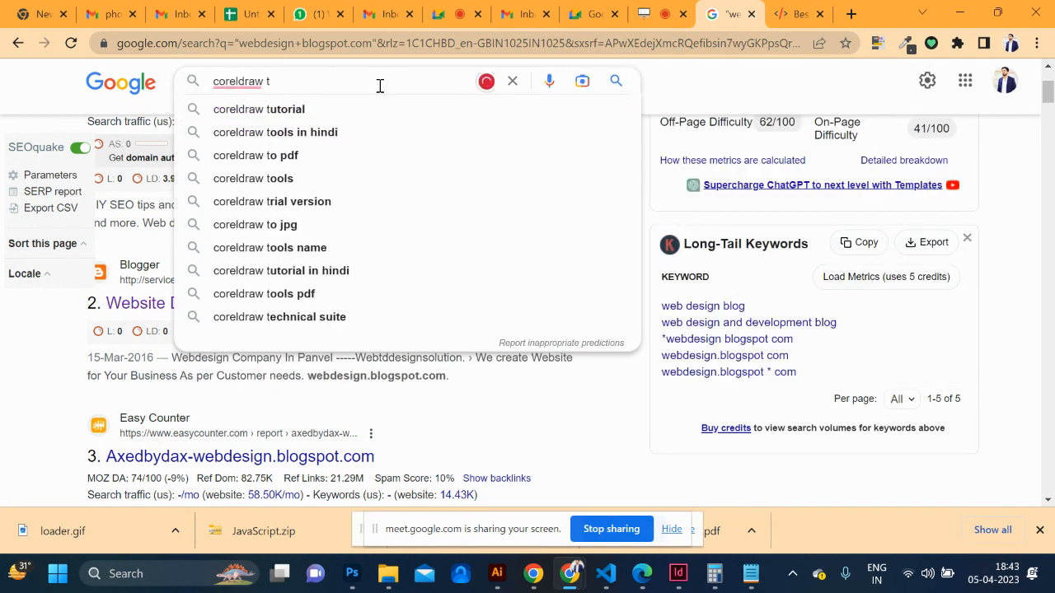
pyautogui.write('utorial p')
pyautogui.press('BackSpace')
pyautogui.press('Return')
# Open the CorelDRAW tutorials result in a new tab and view it
pyautogui.scroll(-1, 248, 164)
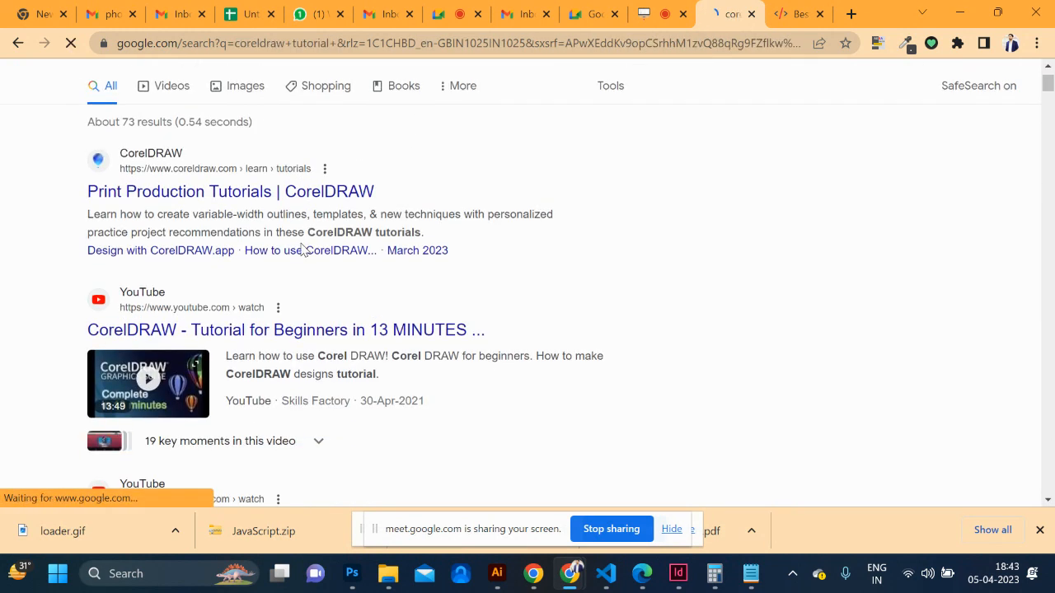
pyautogui.middleClick(223, 190)
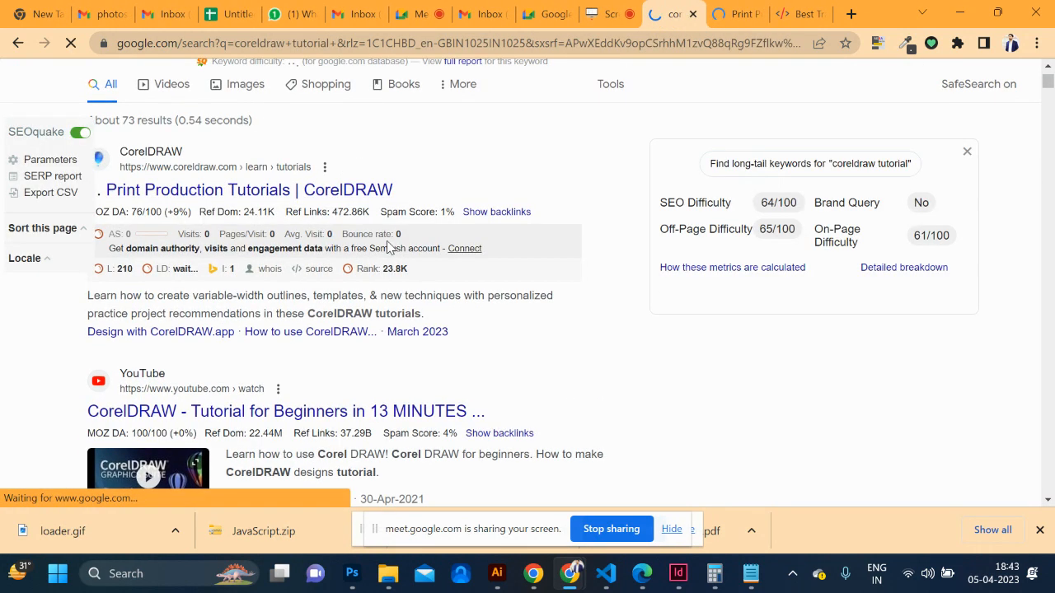
pyautogui.scroll(-4, 387, 247)
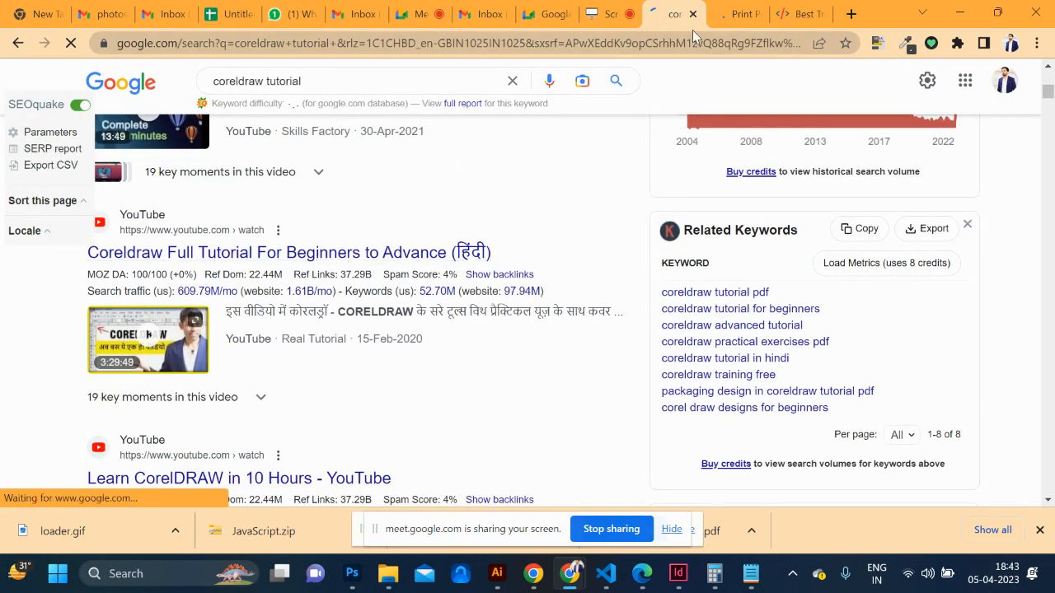
pyautogui.click(735, 15)
# Browse the variable-width outlines tutorial and look for its Mac version
pyautogui.scroll(-10, 556, 264)
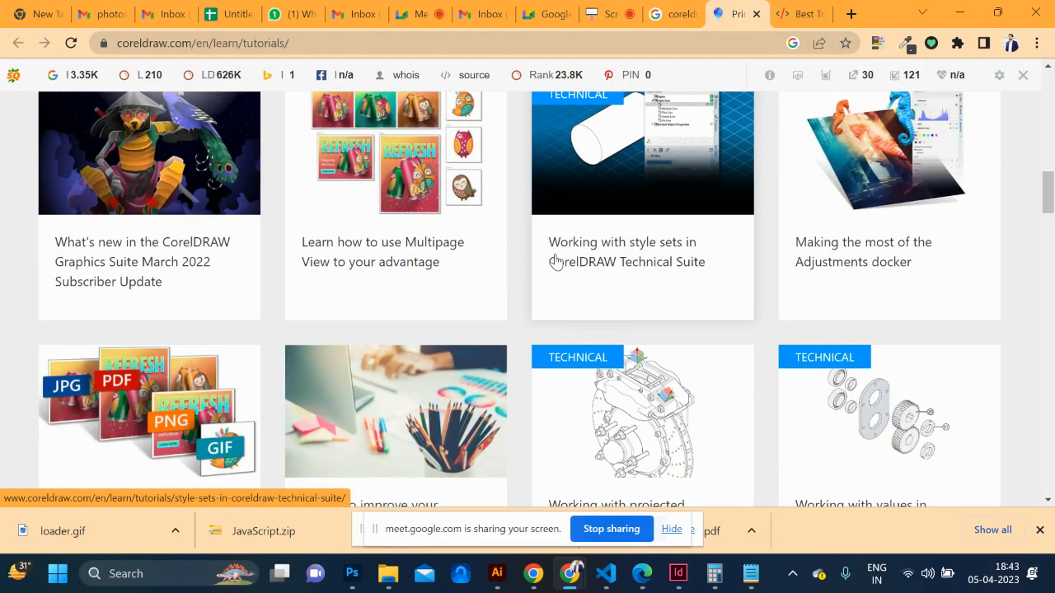
pyautogui.scroll(4, 556, 262)
pyautogui.scroll(2, 555, 262)
pyautogui.scroll(1, 555, 262)
pyautogui.click(395, 224)
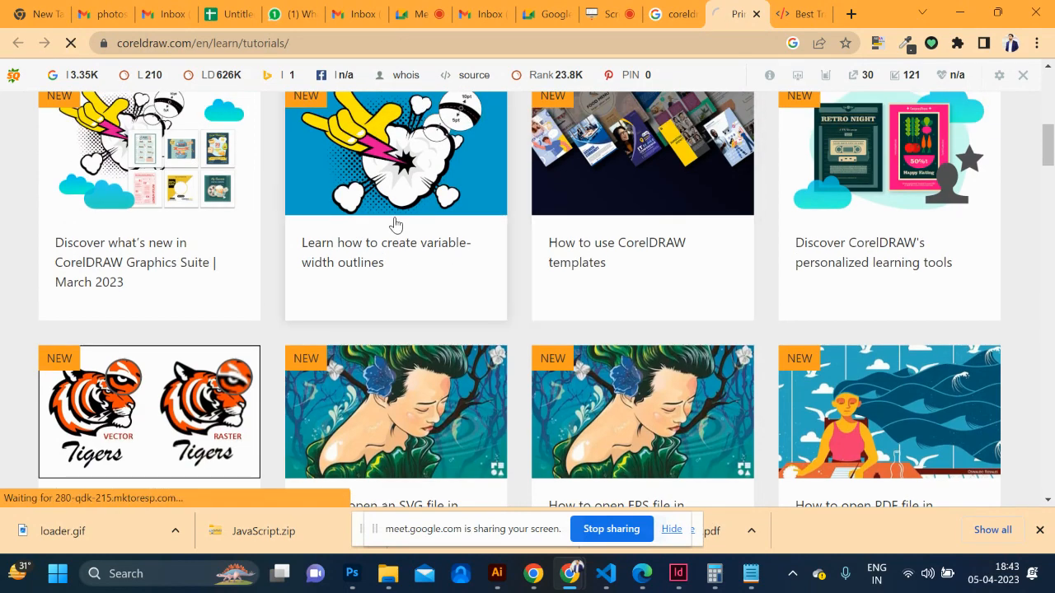
pyautogui.scroll(-4, 462, 296)
pyautogui.scroll(-3, 470, 307)
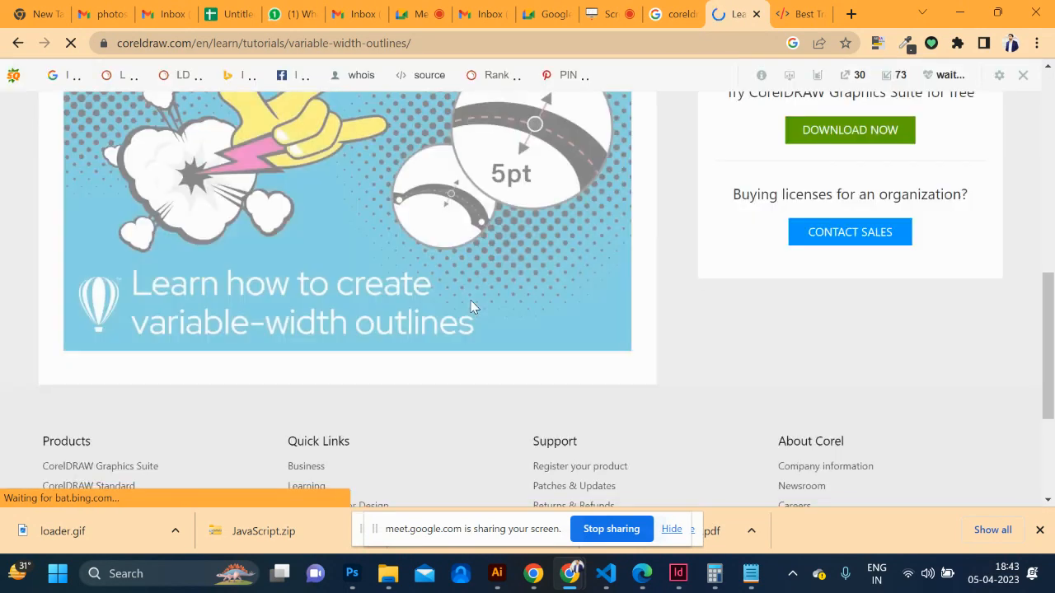
pyautogui.scroll(4, 470, 307)
pyautogui.scroll(-7, 470, 307)
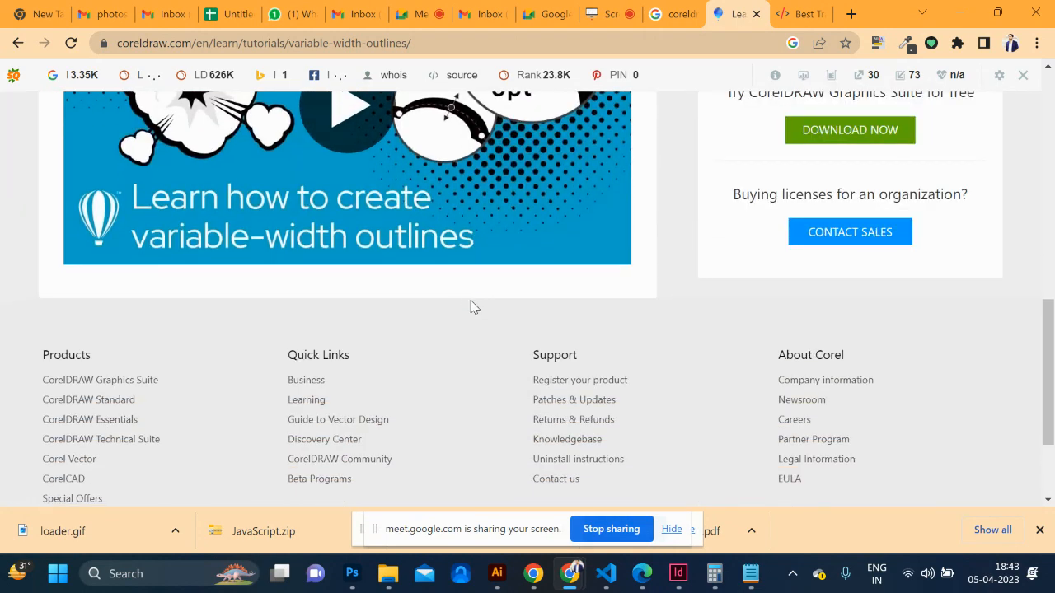
pyautogui.scroll(10, 470, 307)
pyautogui.scroll(-1, 470, 308)
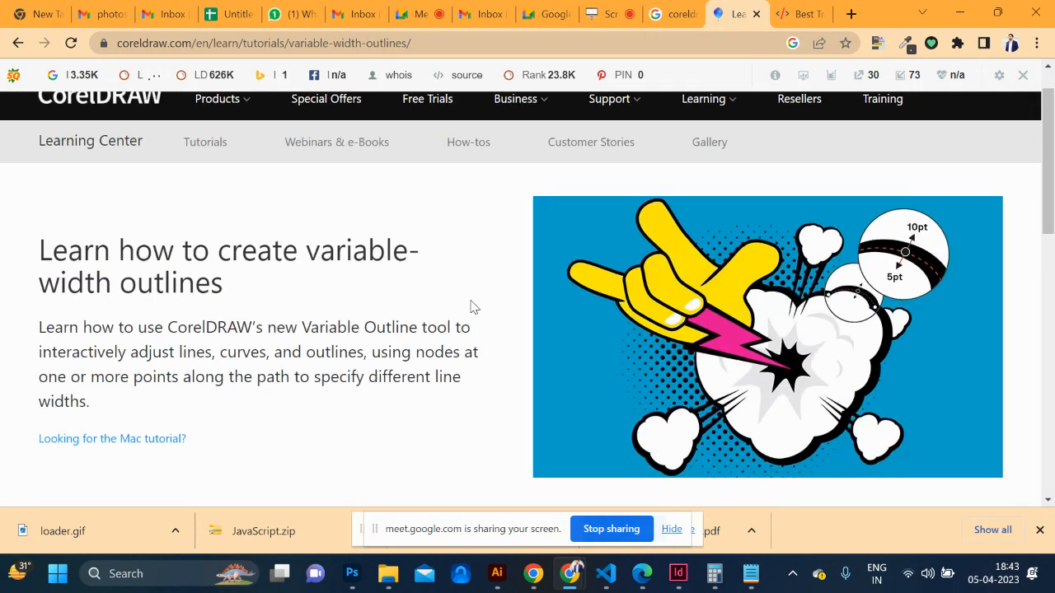
pyautogui.scroll(1, 470, 307)
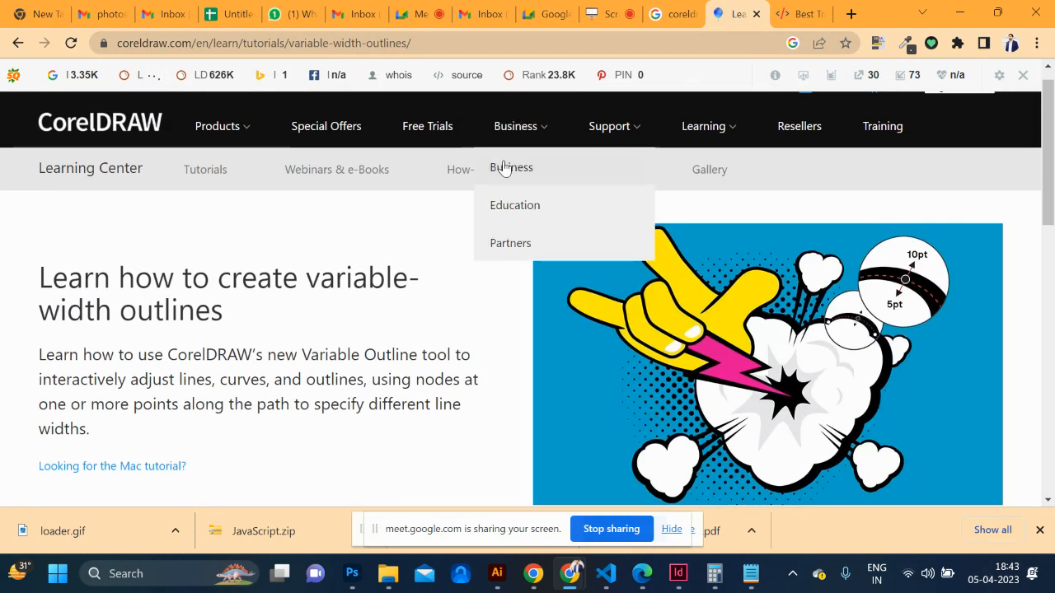
pyautogui.scroll(-3, 388, 288)
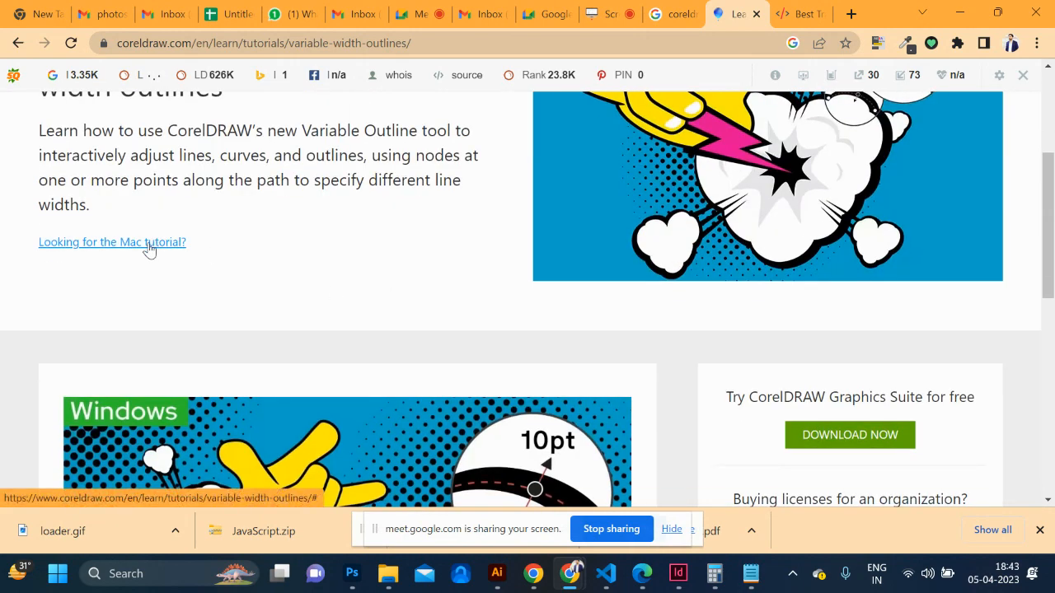
pyautogui.click(148, 249)
pyautogui.scroll(-8, 367, 319)
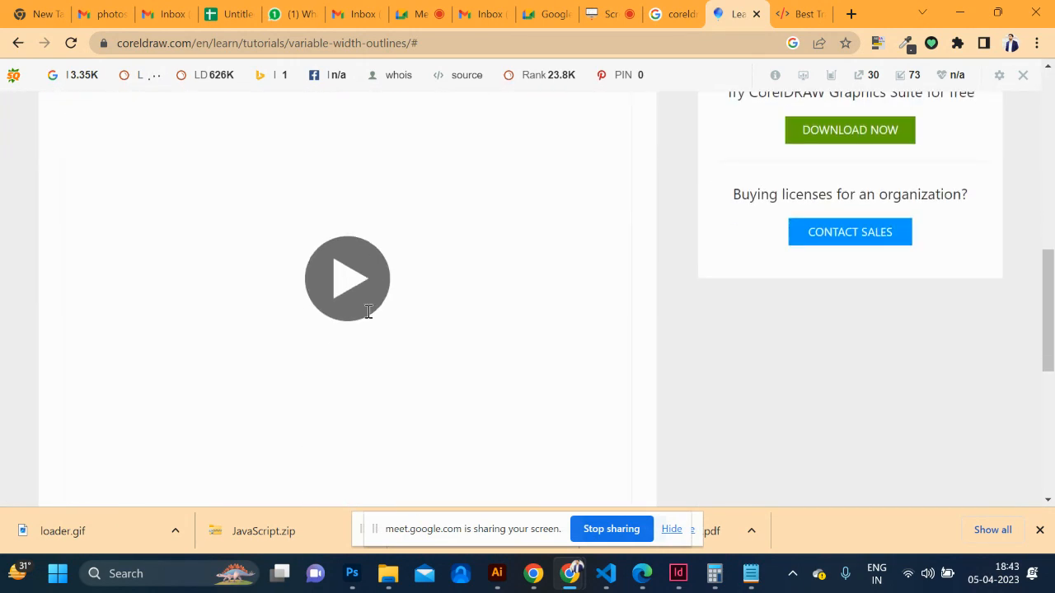
pyautogui.scroll(-3, 367, 319)
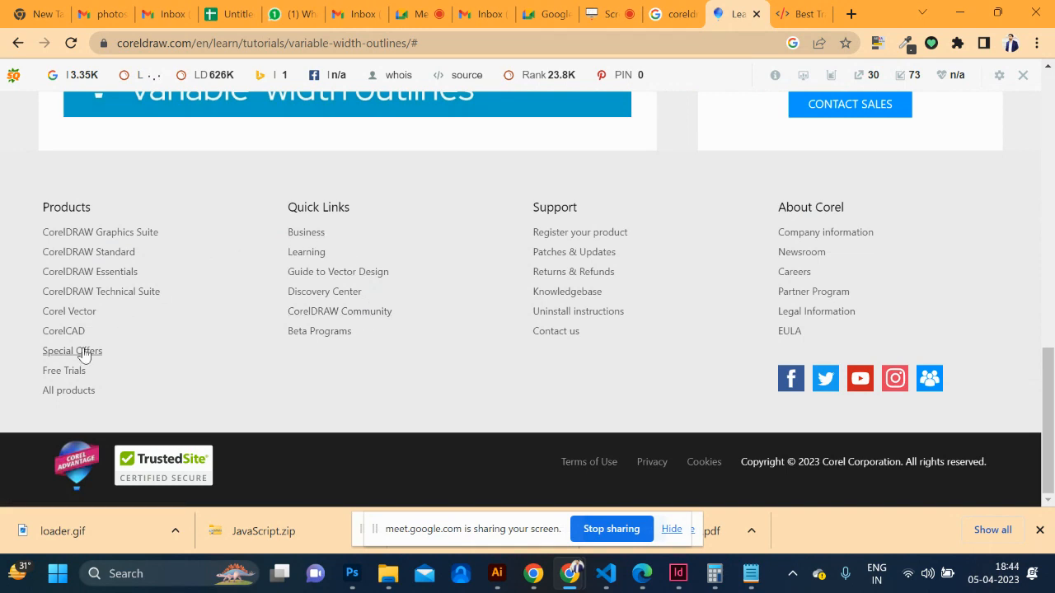
# View the CorelCAD 2023 Corporate License page from All products, then close it
pyautogui.click(76, 391)
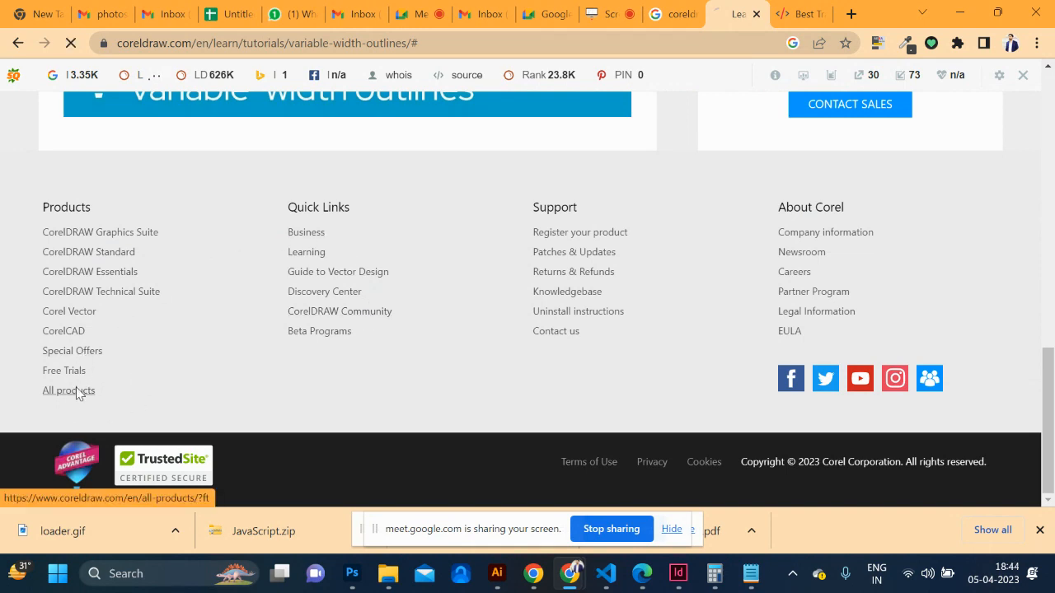
pyautogui.scroll(-1, 377, 346)
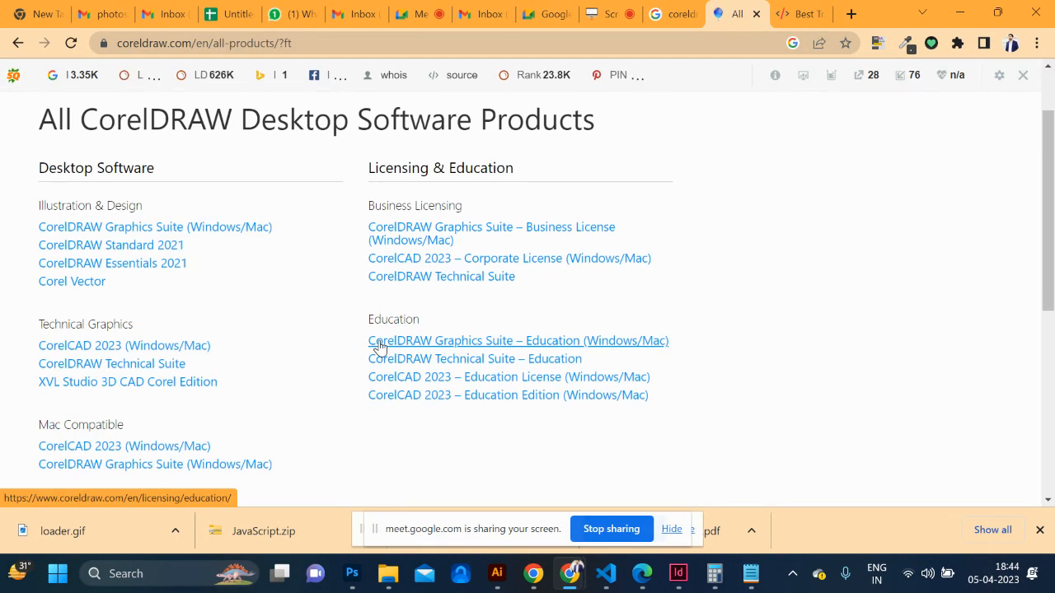
pyautogui.click(418, 260)
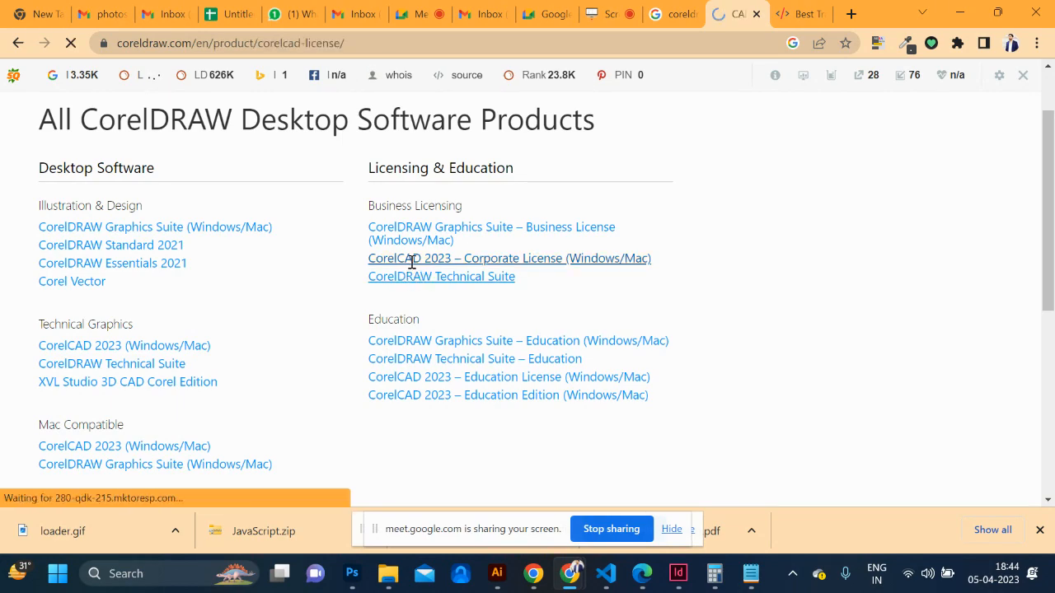
pyautogui.scroll(-5, 453, 344)
pyautogui.scroll(-15, 452, 341)
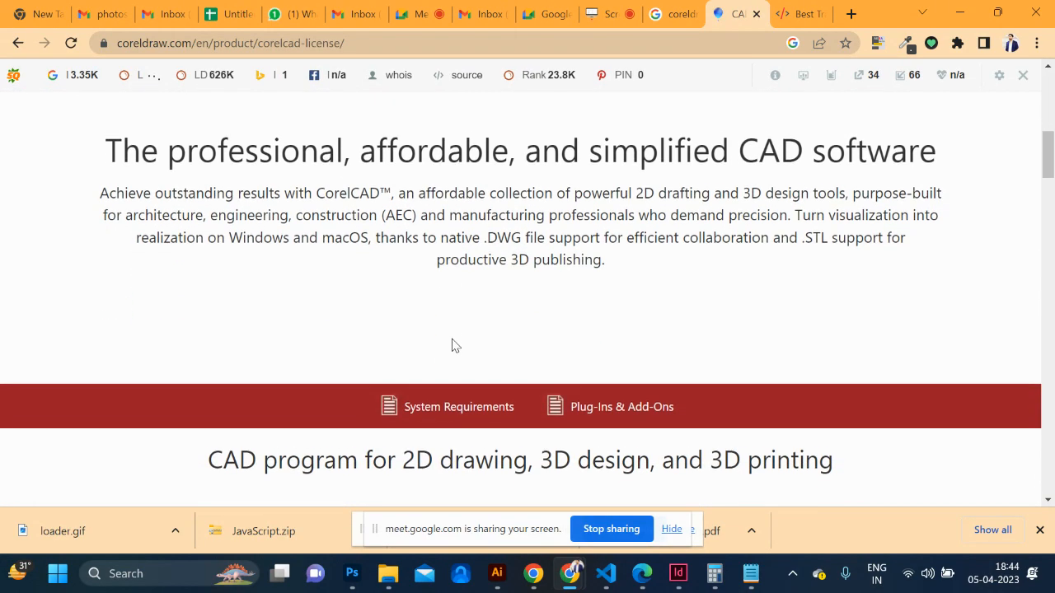
pyautogui.scroll(-20, 452, 345)
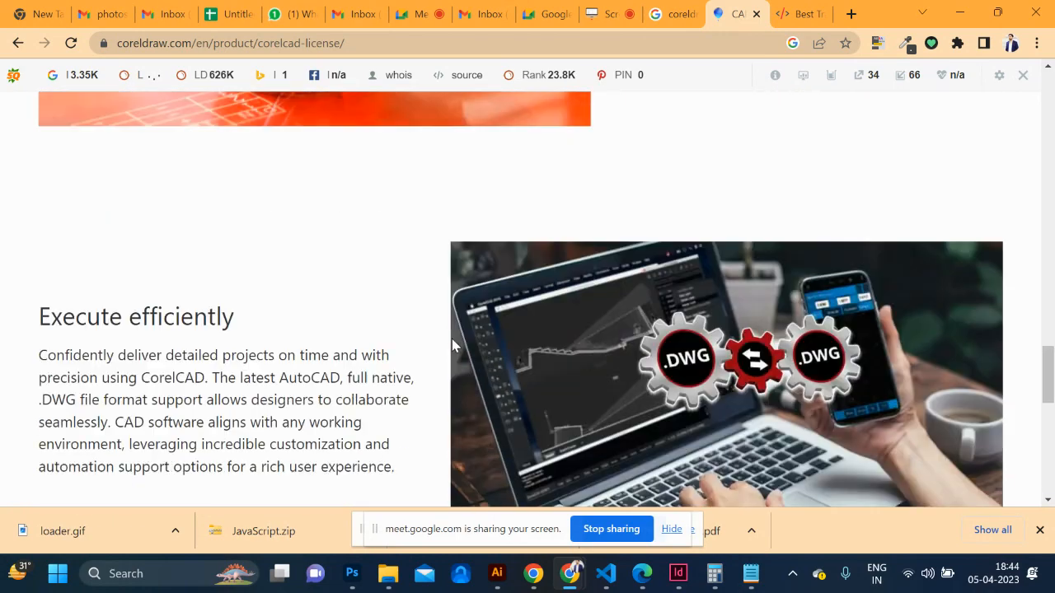
pyautogui.scroll(4, 451, 345)
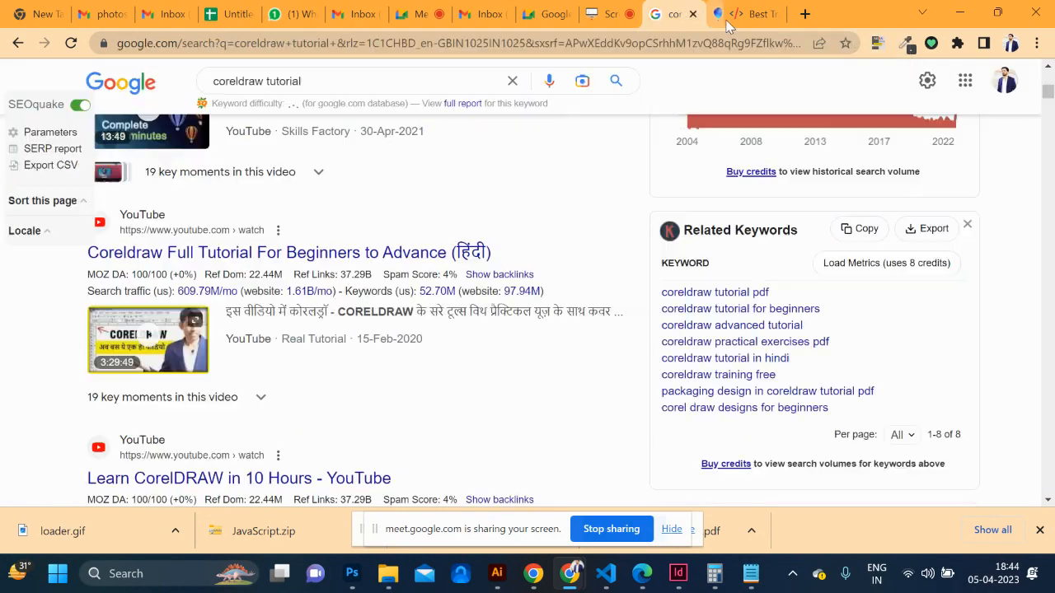
pyautogui.click(756, 14)
# Back in the backlink type spreadsheet, check the web 2.0 do-follow entry and open a new tab
pyautogui.scroll(-5, 451, 262)
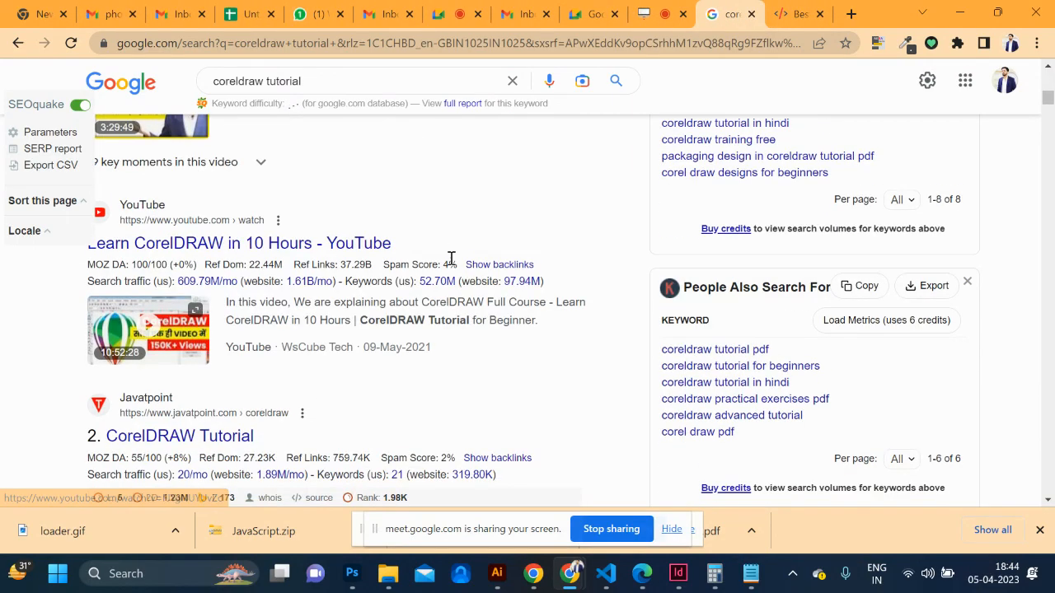
pyautogui.scroll(1, 450, 264)
pyautogui.scroll(-6, 451, 264)
pyautogui.scroll(2, 451, 263)
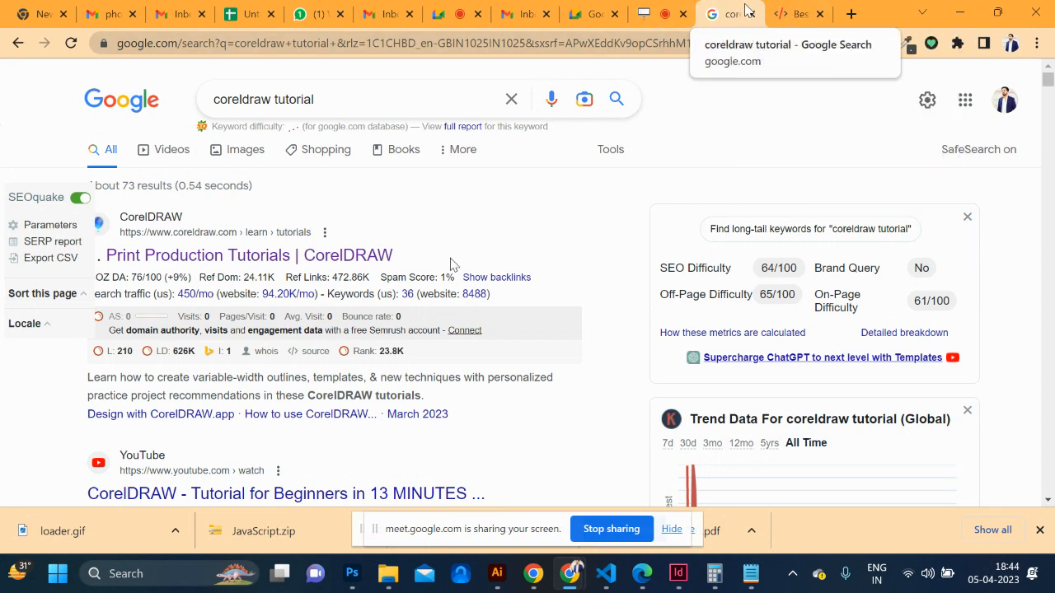
pyautogui.click(247, 13)
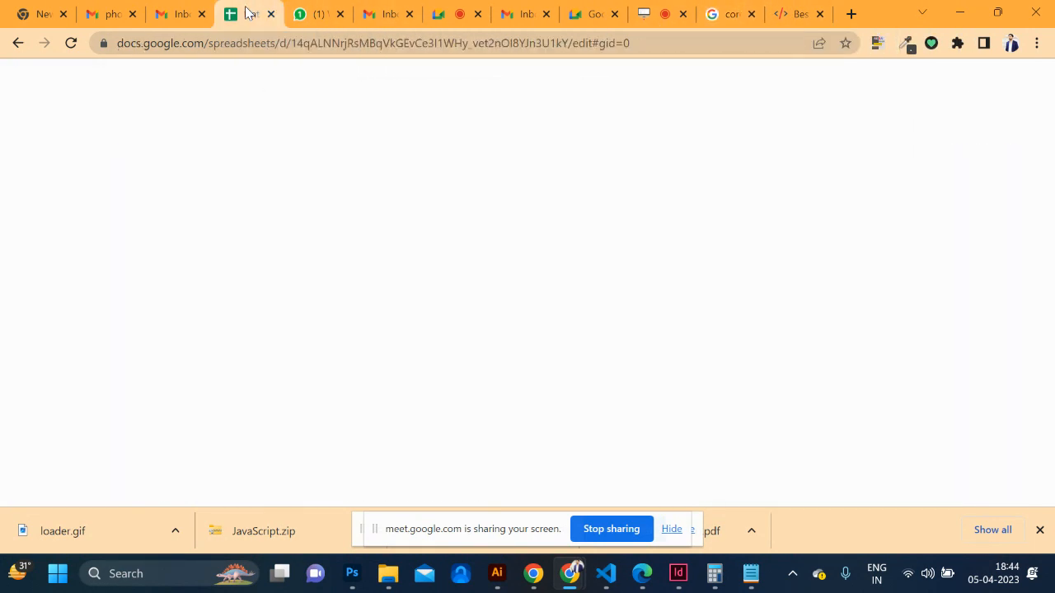
pyautogui.click(145, 224)
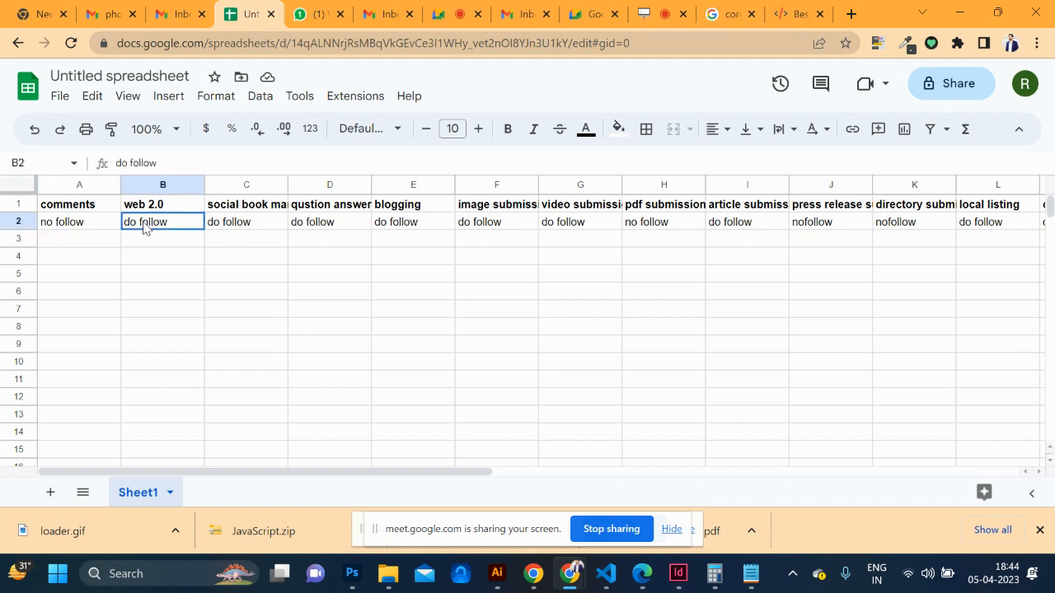
pyautogui.click(154, 206)
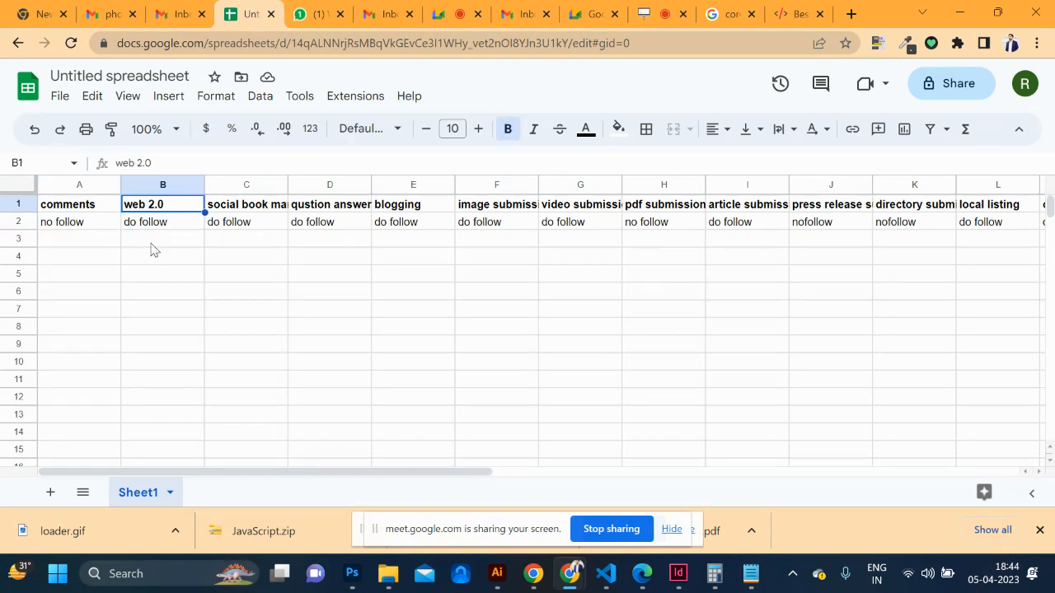
pyautogui.click(851, 13)
# Search Google for 'google sites' from the address bar
pyautogui.click(566, 42)
pyautogui.write('goog')
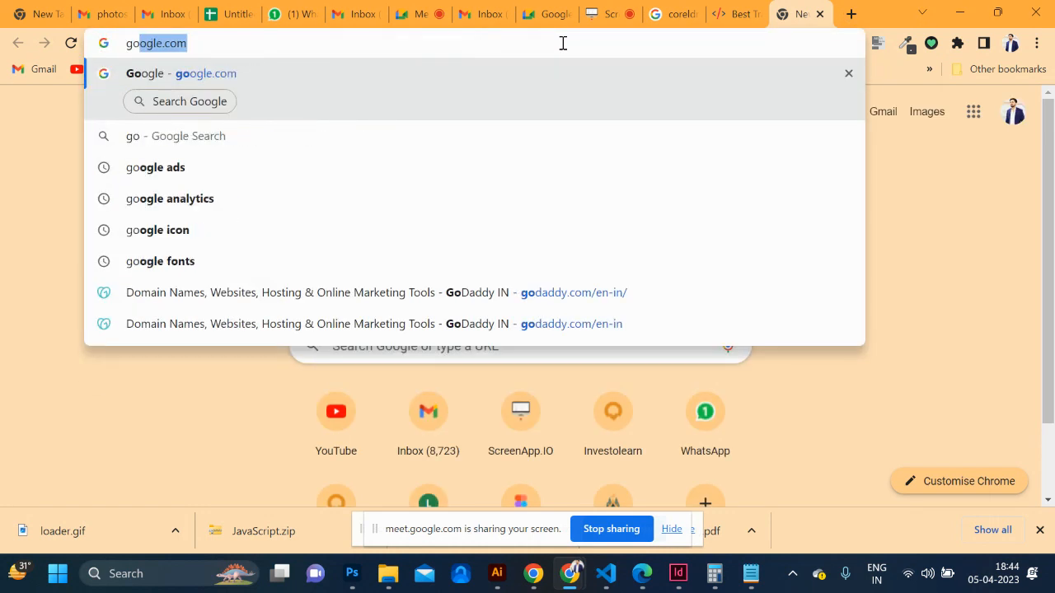
pyautogui.press('BackSpace')
pyautogui.press('BackSpace')
pyautogui.press('BackSpace')
pyautogui.press('BackSpace')
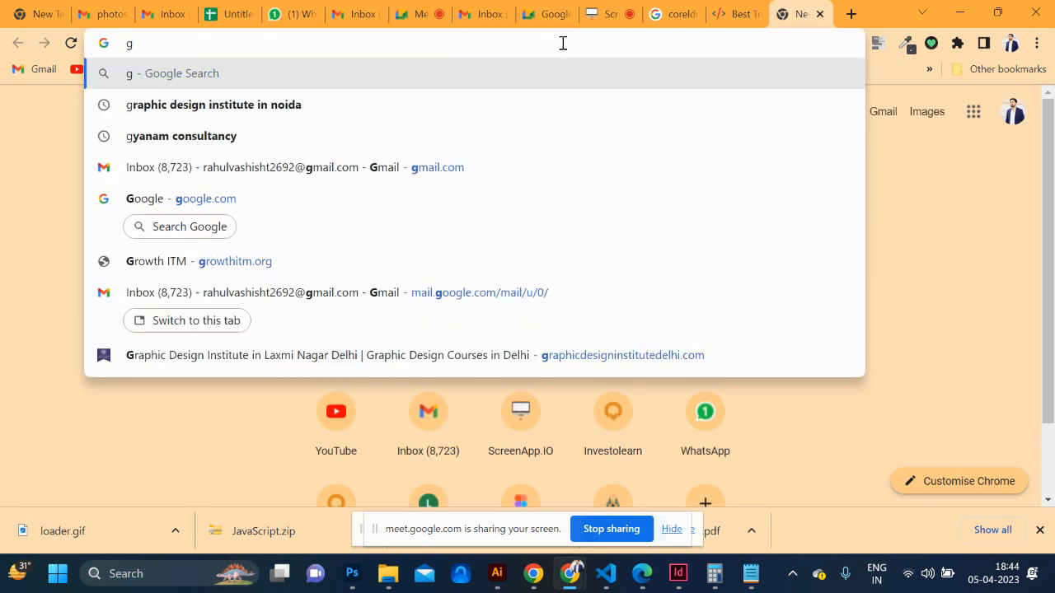
pyautogui.write('oogle')
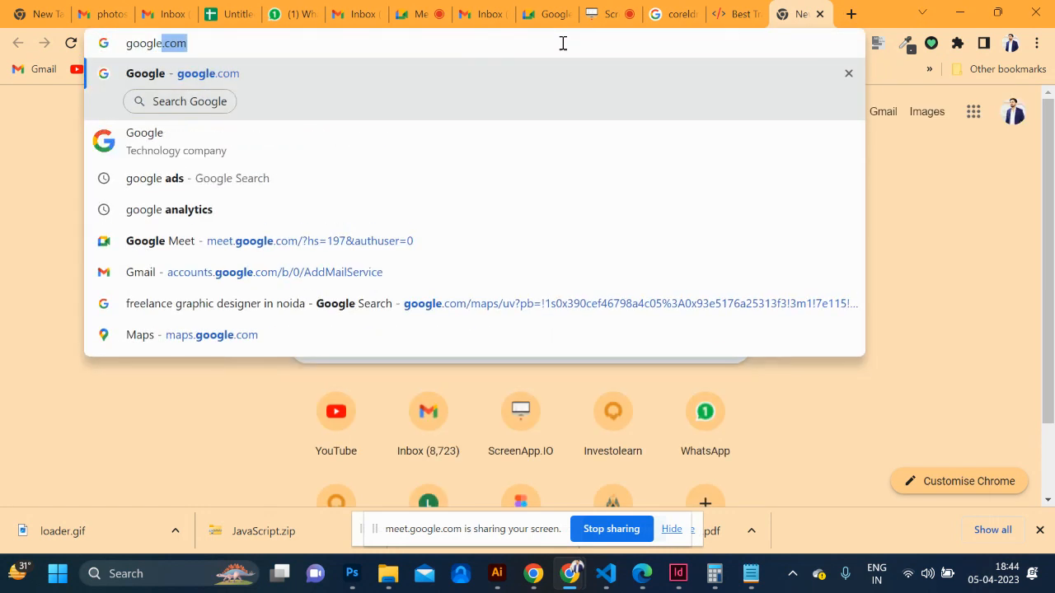
pyautogui.write(' sites')
pyautogui.press('Return')
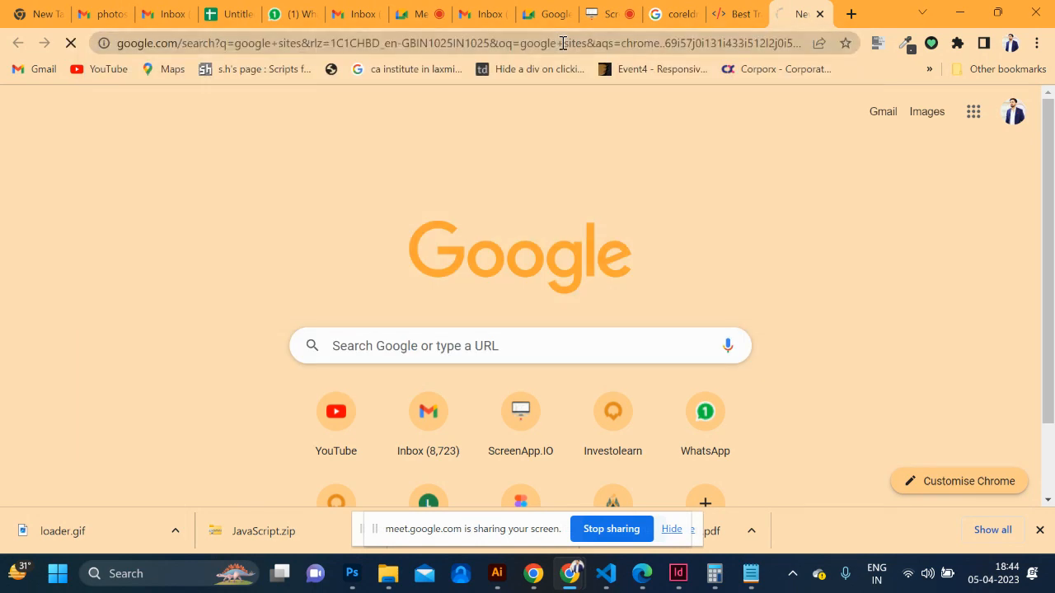
# Pass the reCAPTCHA check and open the Google Sites: Sign-in result
pyautogui.click(50, 145)
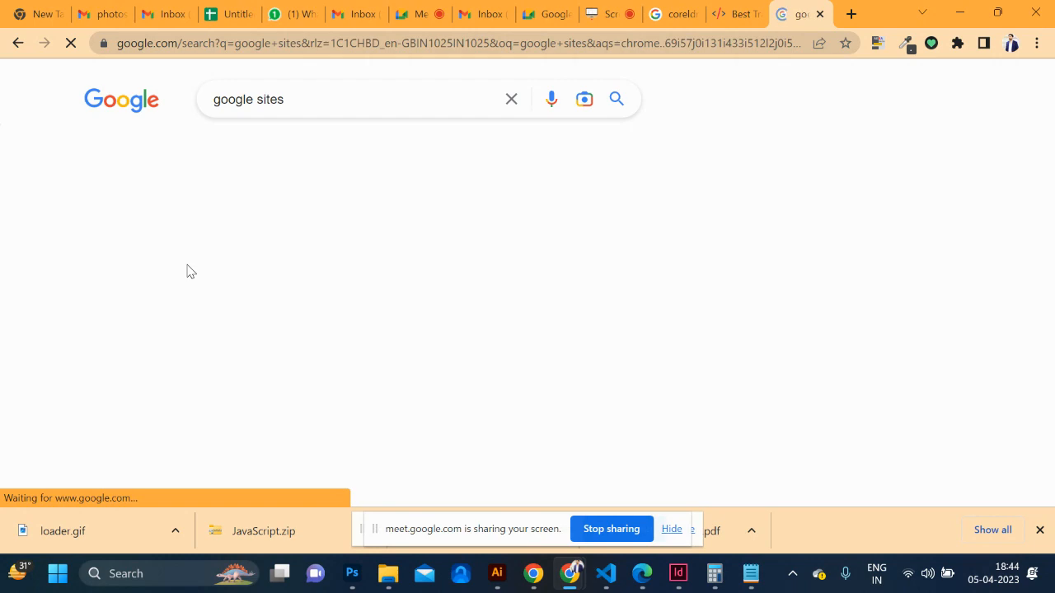
pyautogui.scroll(-1, 268, 309)
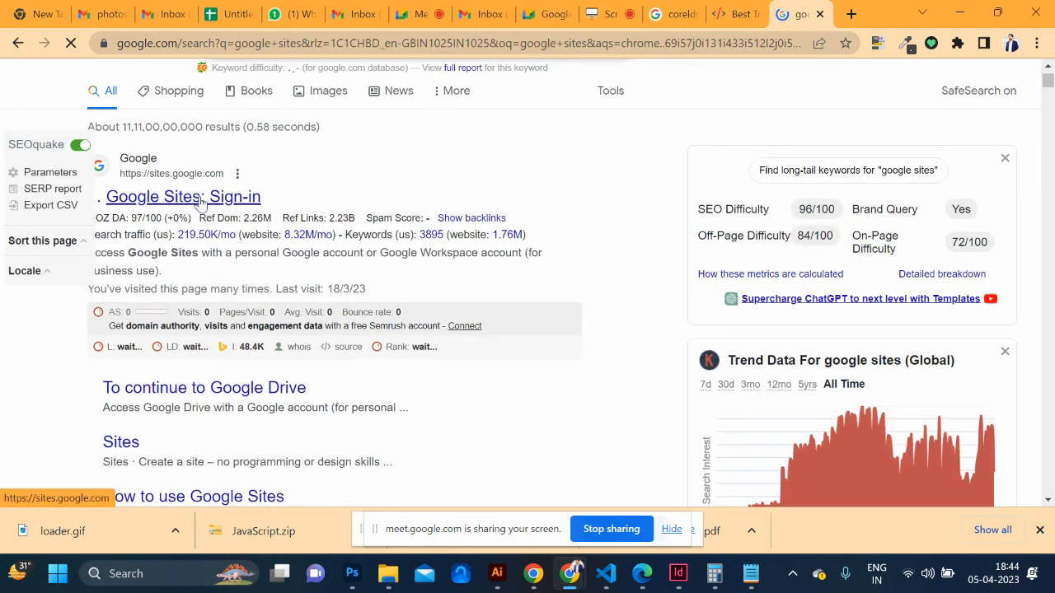
pyautogui.scroll(-2, 211, 206)
pyautogui.scroll(3, 212, 207)
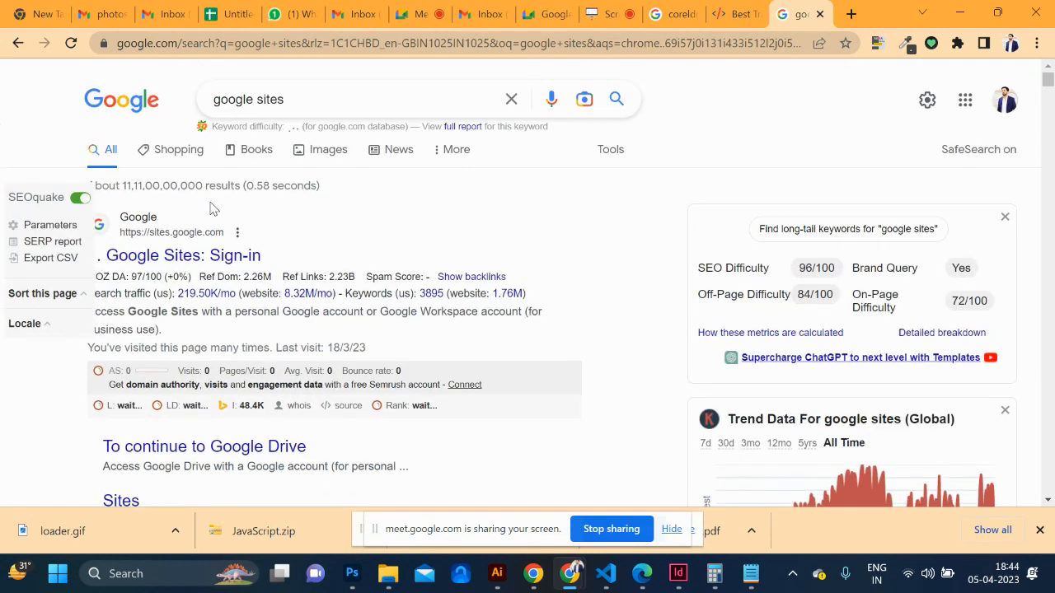
pyautogui.click(149, 260)
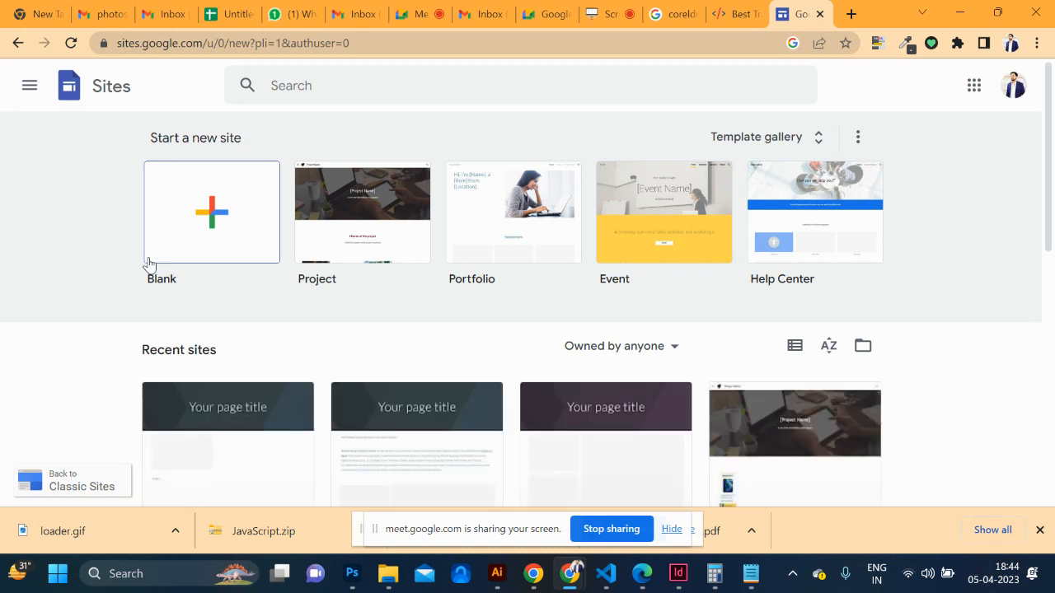
# Choose the Blank template under Start a new site to create an untitled site
pyautogui.click(148, 262)
pyautogui.scroll(-2, 228, 246)
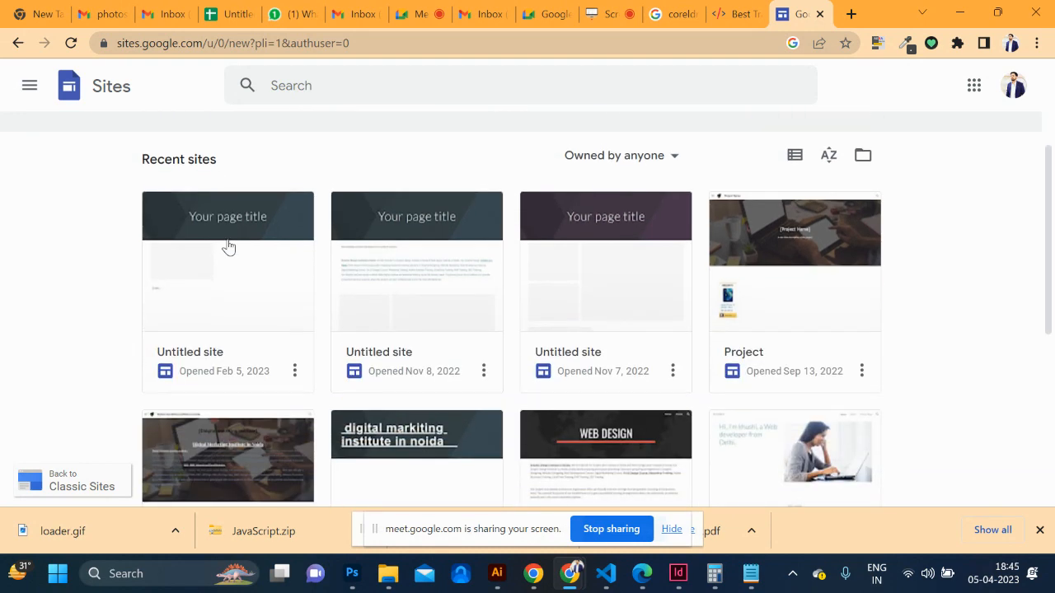
pyautogui.scroll(2, 229, 246)
pyautogui.scroll(-1, 381, 250)
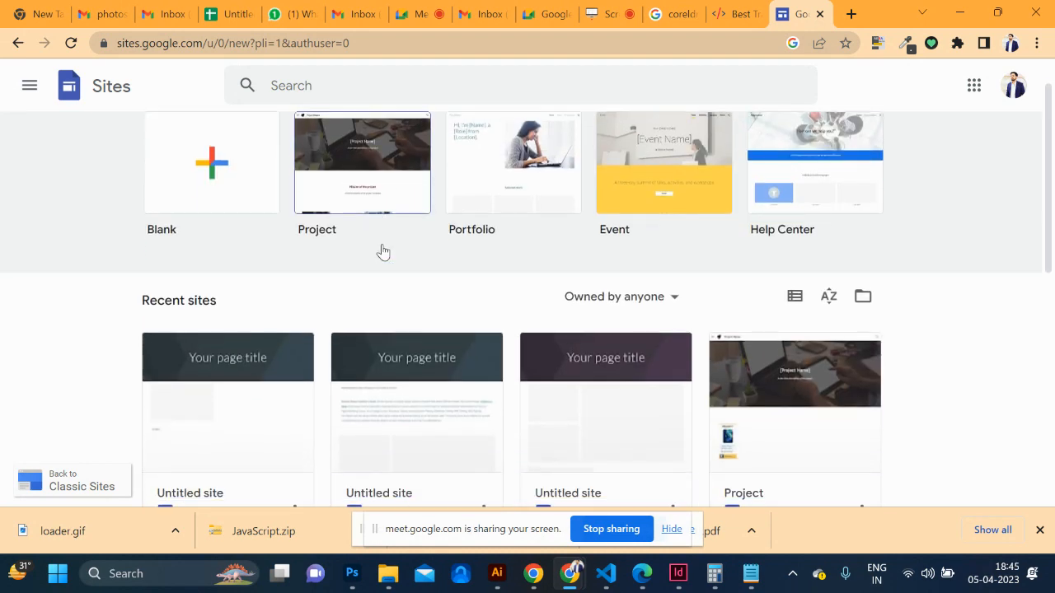
pyautogui.scroll(-5, 744, 208)
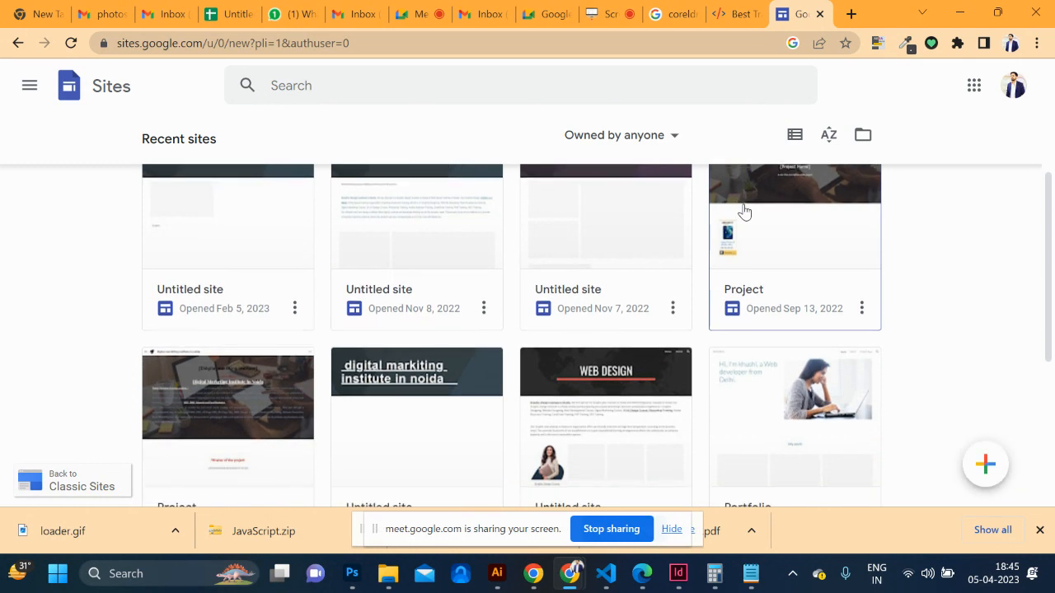
pyautogui.scroll(-2, 744, 209)
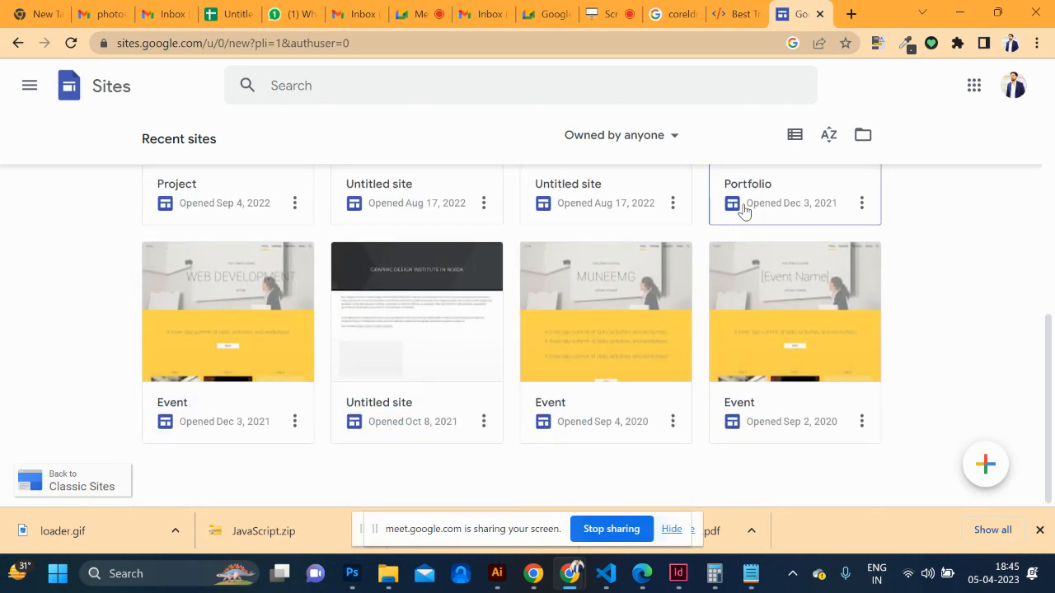
pyautogui.scroll(7, 744, 209)
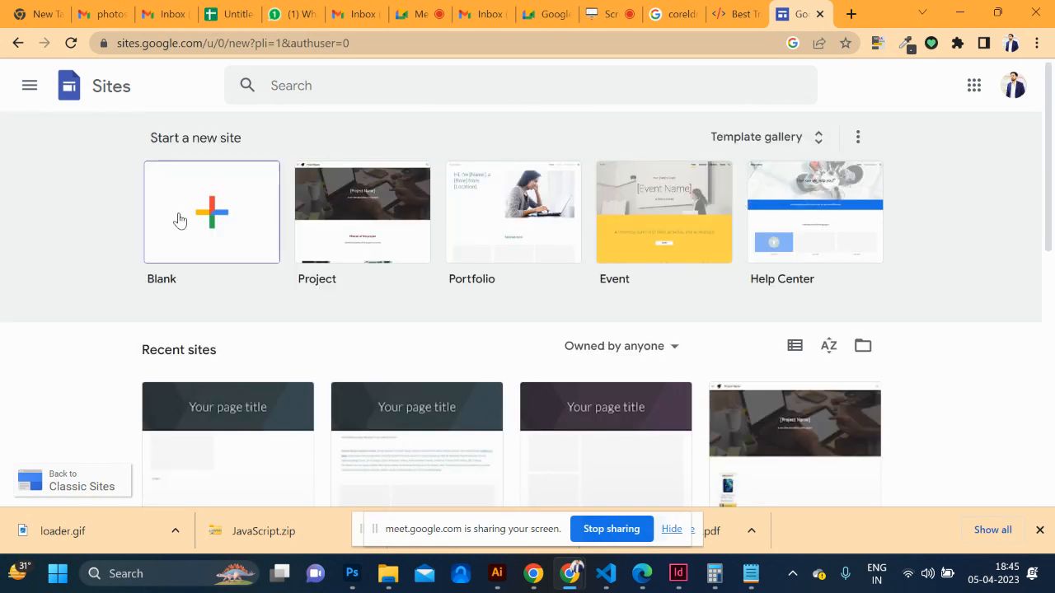
pyautogui.click(179, 220)
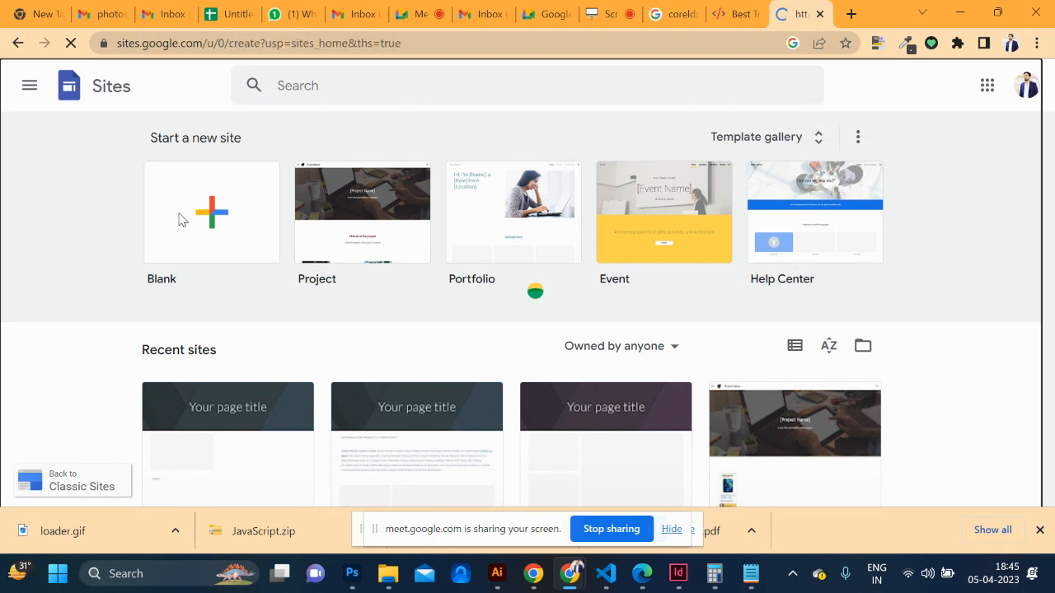
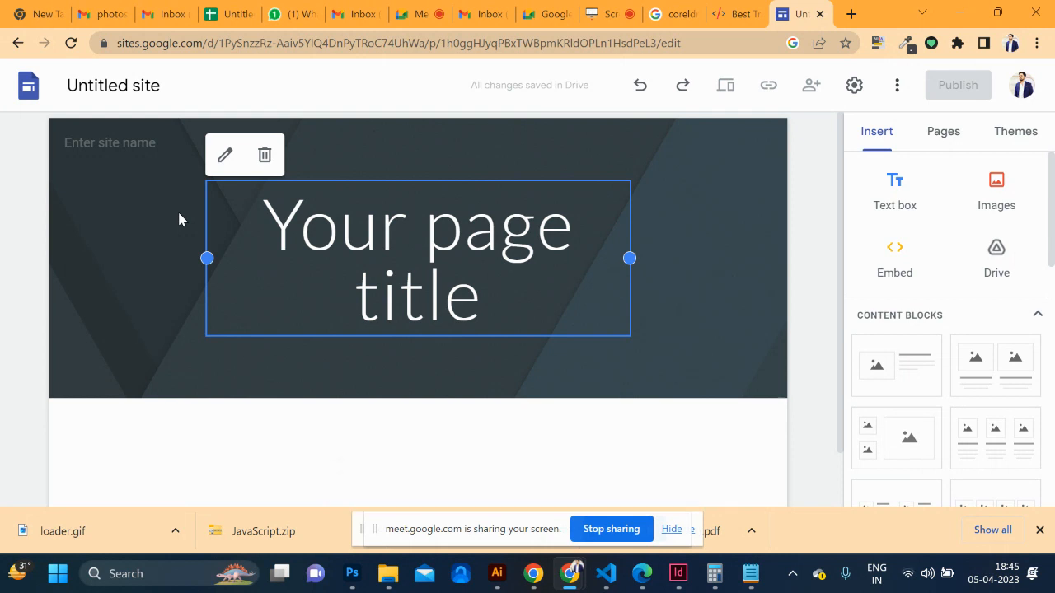
# Open the Embed box, switch to embed code, then close it without embedding anything
pyautogui.click(896, 273)
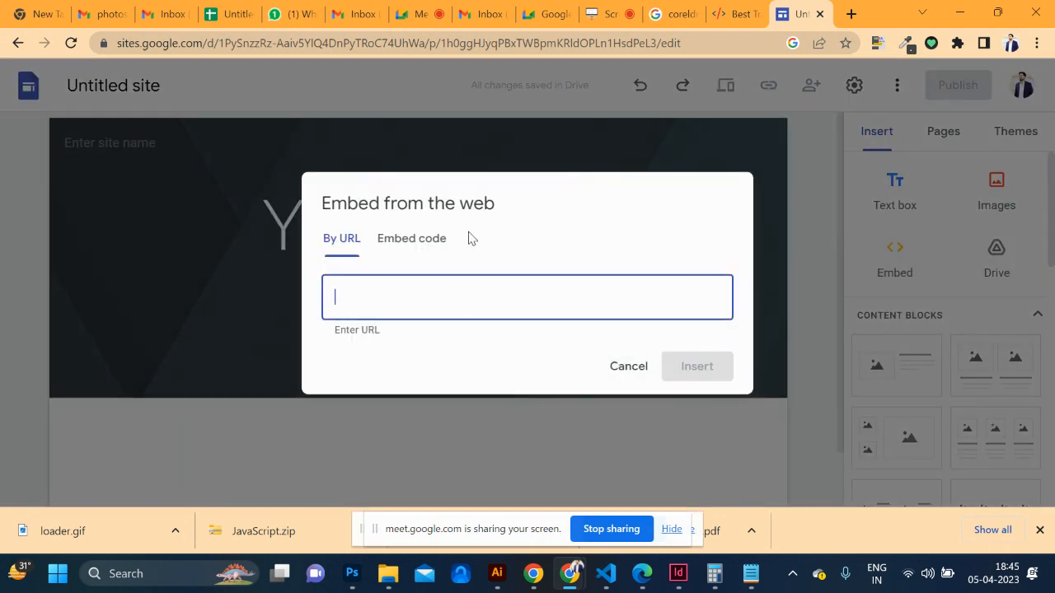
pyautogui.click(443, 240)
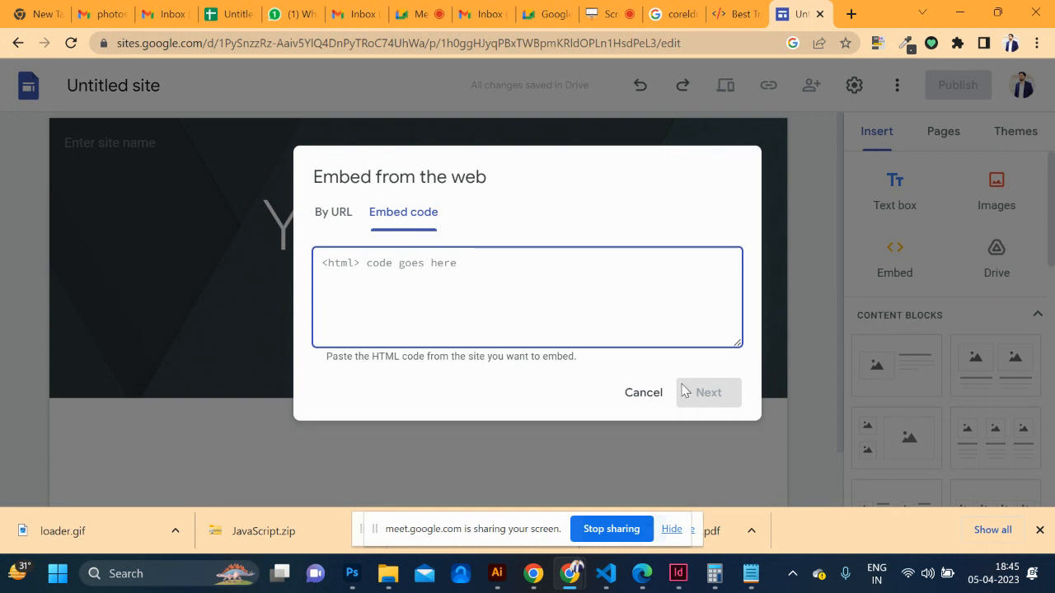
pyautogui.click(635, 392)
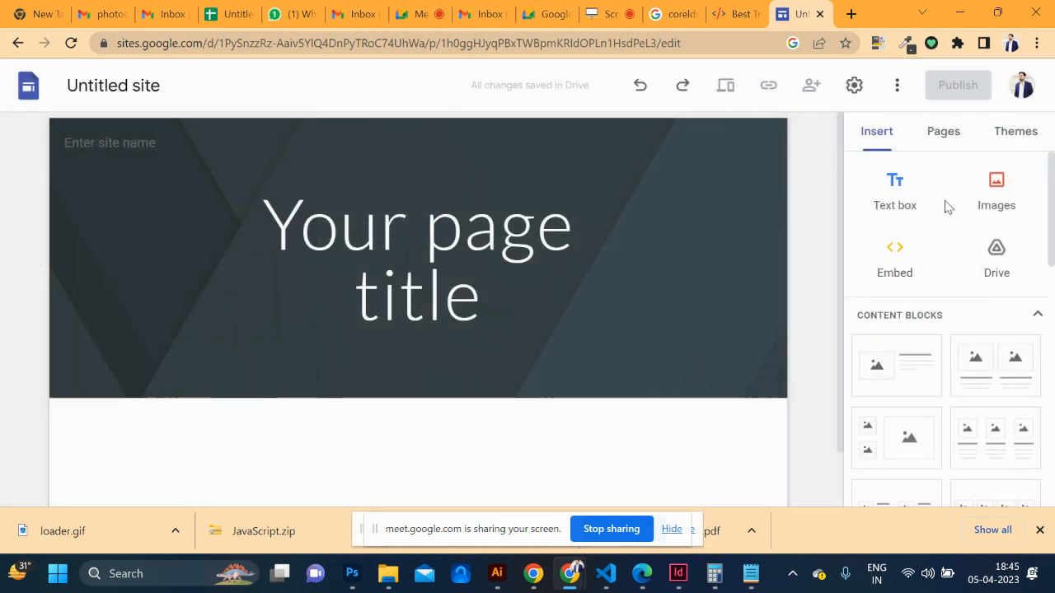
# Apply the Impression theme to the site
pyautogui.click(1004, 148)
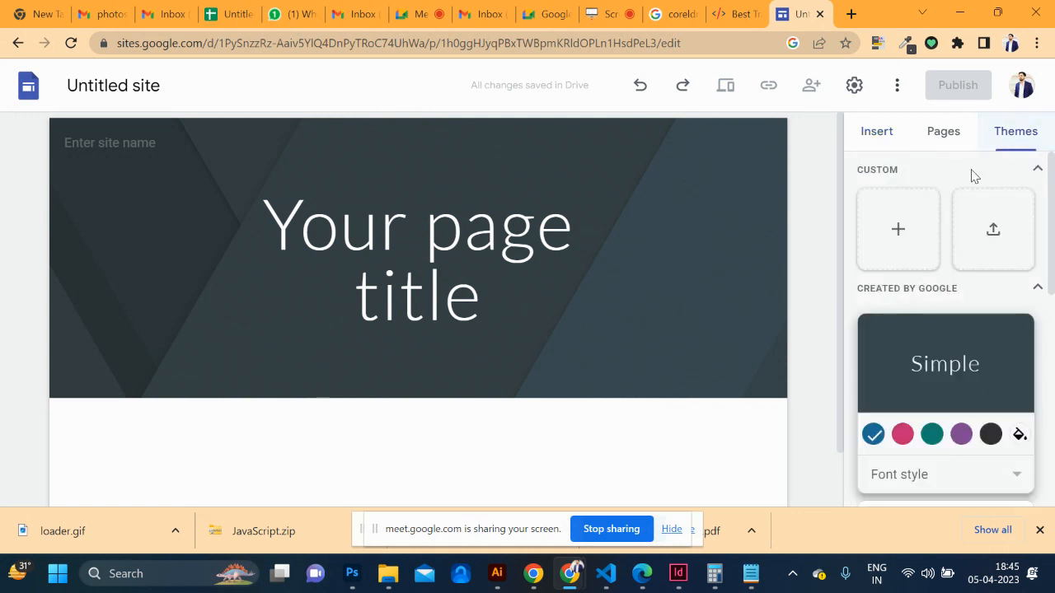
pyautogui.scroll(-3, 913, 255)
pyautogui.scroll(2, 913, 257)
pyautogui.scroll(-5, 913, 256)
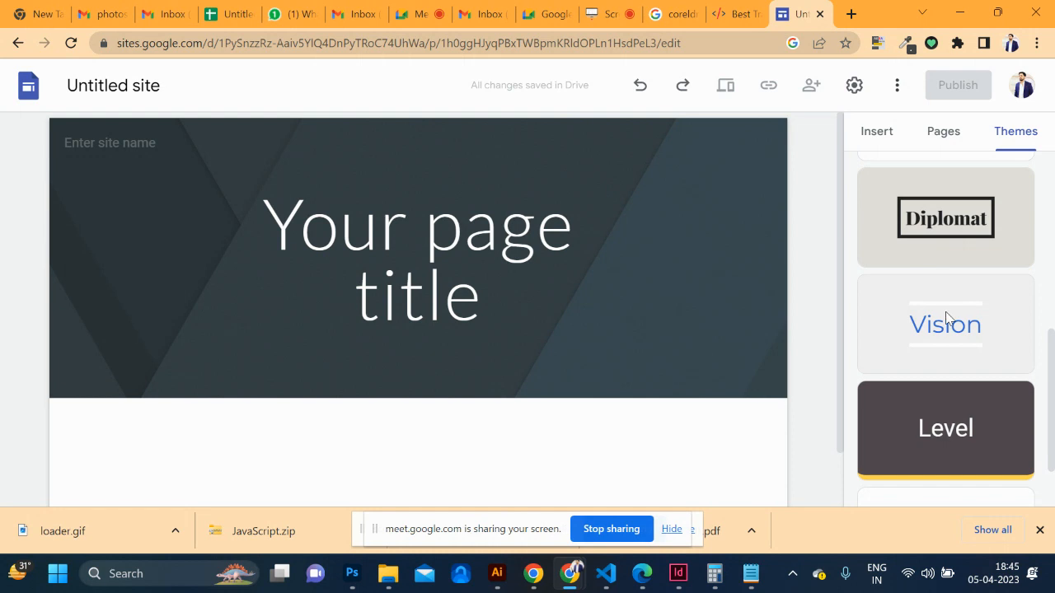
pyautogui.scroll(-1, 946, 316)
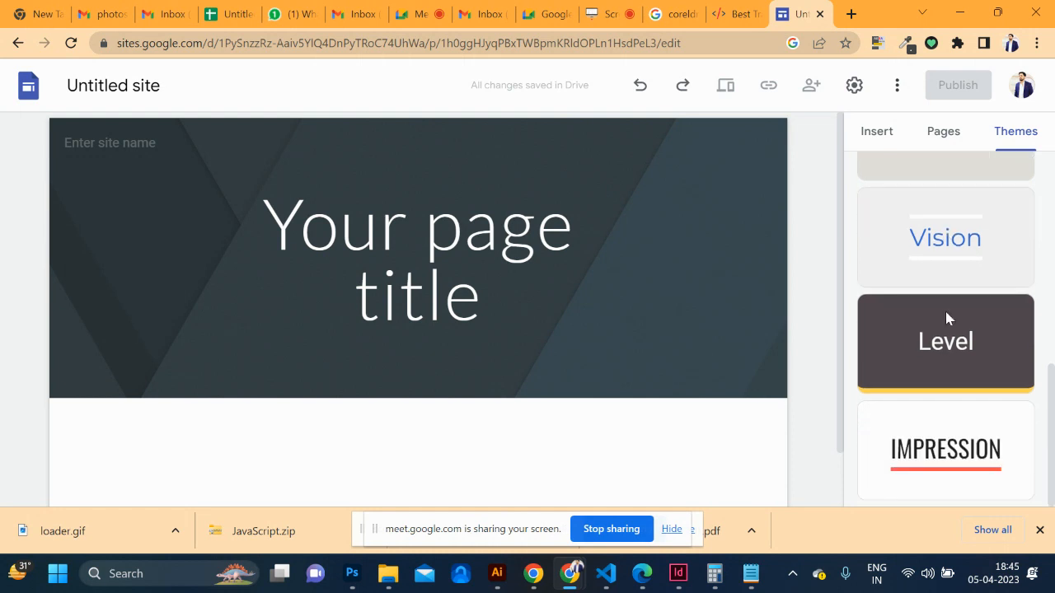
pyautogui.click(948, 457)
pyautogui.scroll(-1, 437, 385)
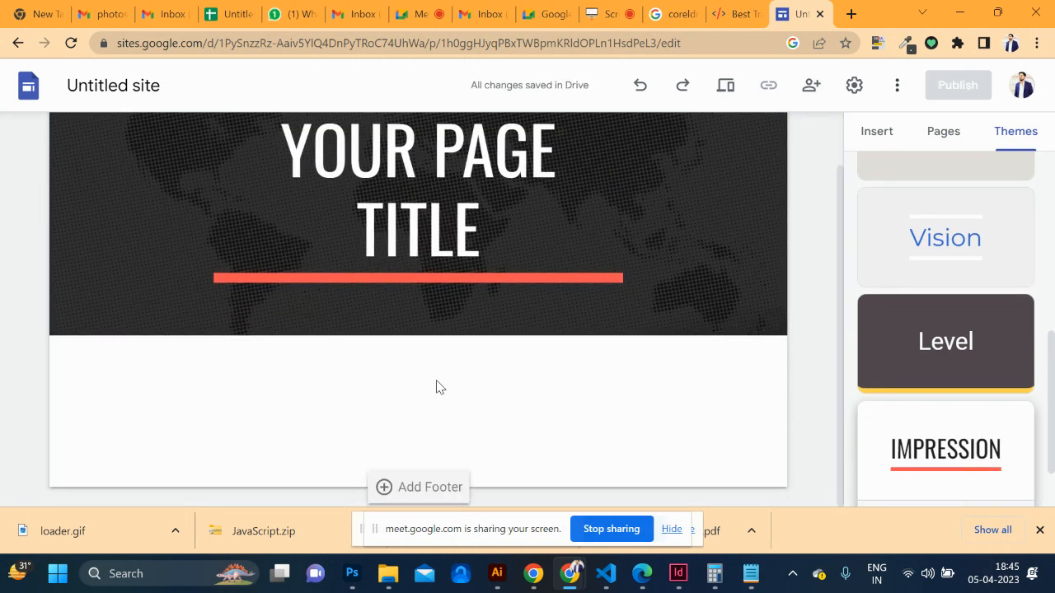
# Replace the header title text with HEXACODE
pyautogui.click(430, 220)
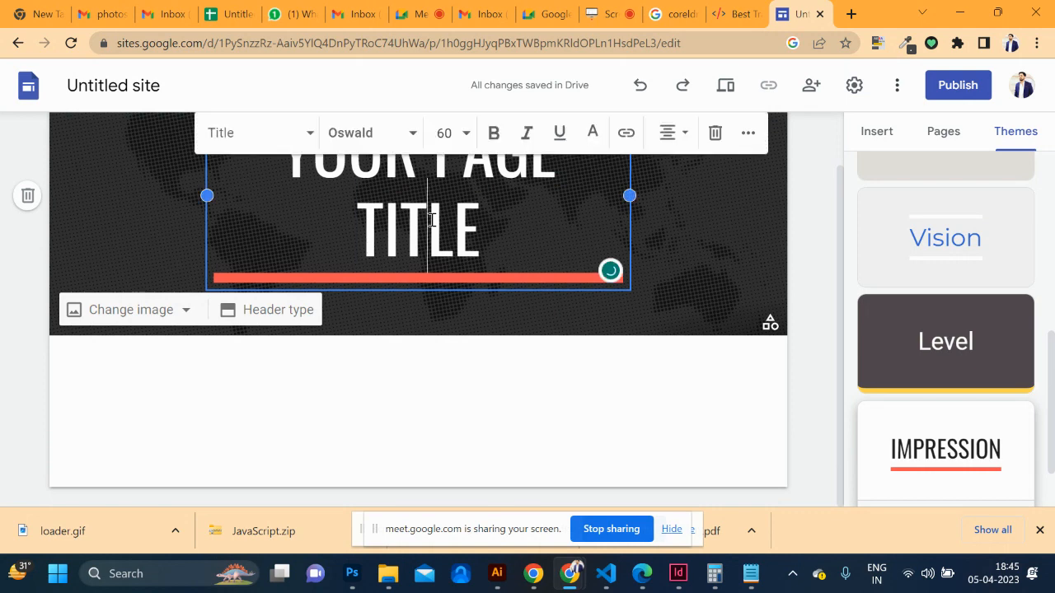
pyautogui.tripleClick(430, 220)
pyautogui.write('HEXACO')
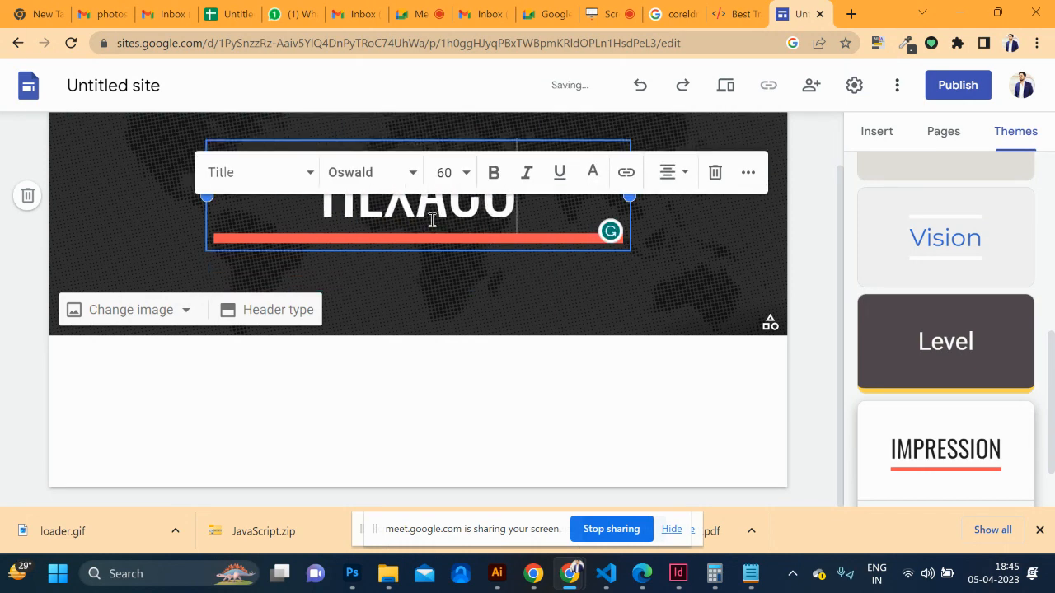
pyautogui.write('DE')
pyautogui.click(449, 365)
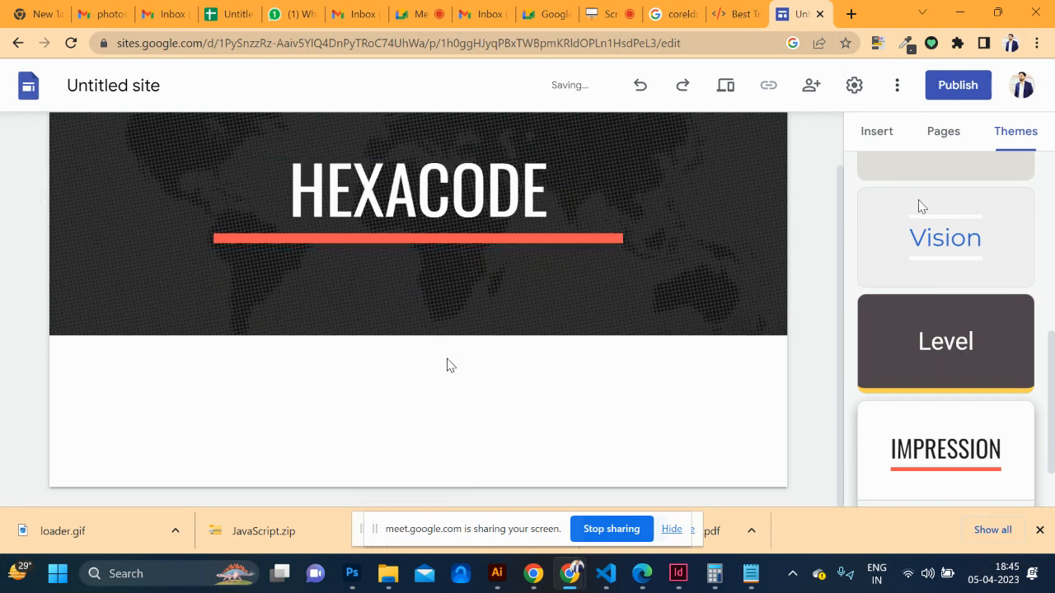
pyautogui.click(889, 147)
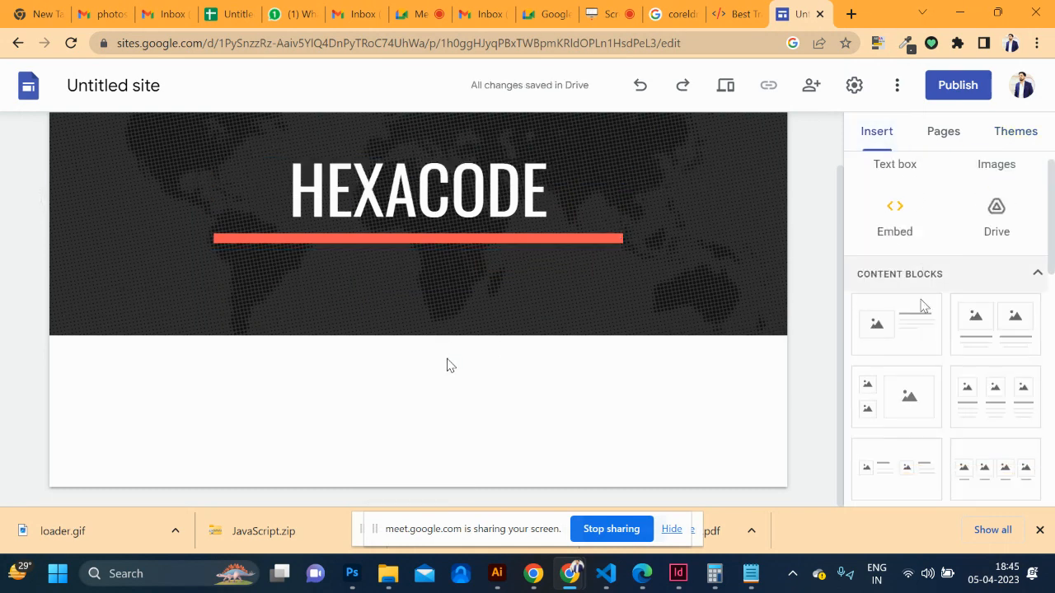
pyautogui.scroll(-2, 919, 280)
# Add an image-and-text block and fill its image slot with LOGO2.jpg from Drive
pyautogui.click(909, 283)
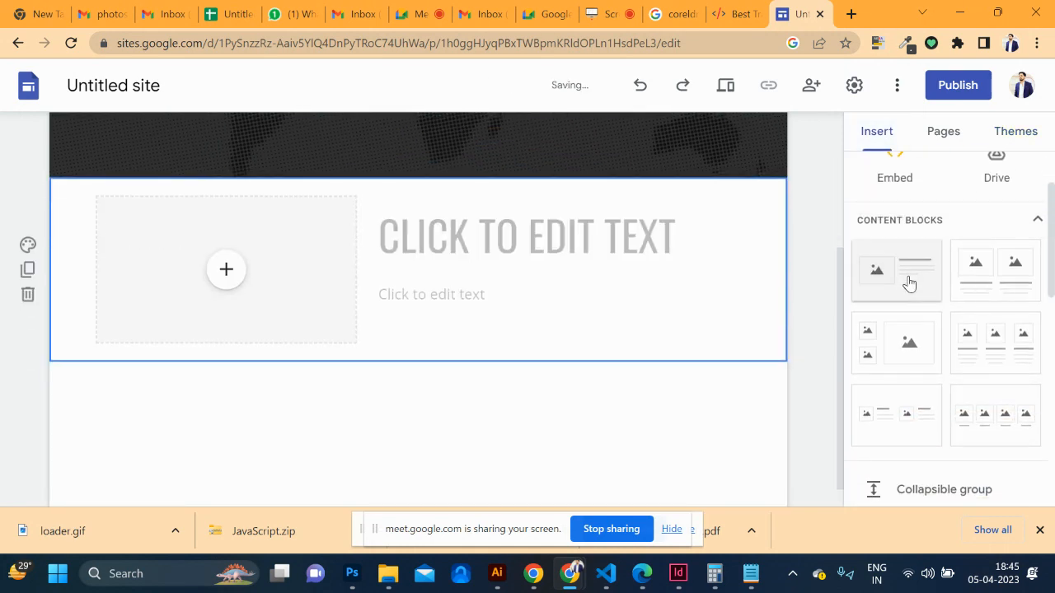
pyautogui.scroll(3, 354, 162)
pyautogui.scroll(-2, 393, 350)
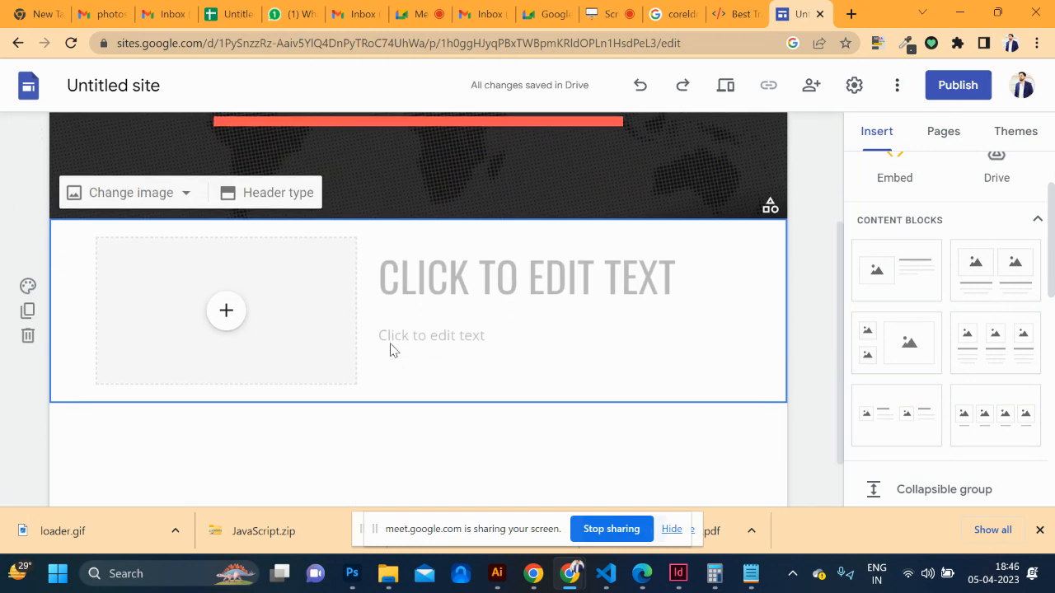
pyautogui.click(225, 311)
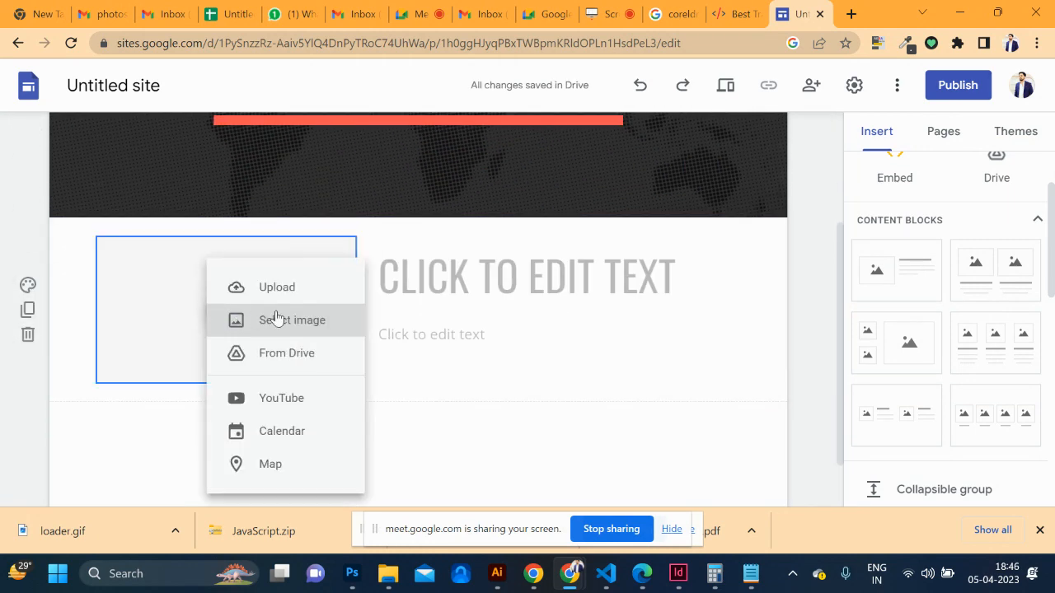
pyautogui.click(277, 319)
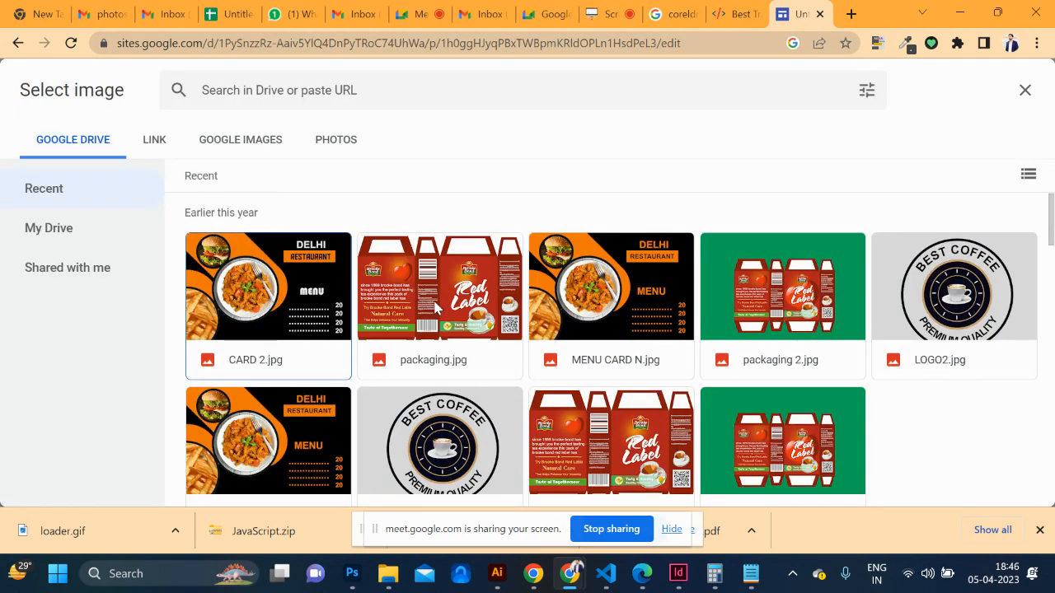
pyautogui.scroll(-2, 447, 346)
pyautogui.scroll(2, 437, 350)
pyautogui.scroll(-1, 558, 324)
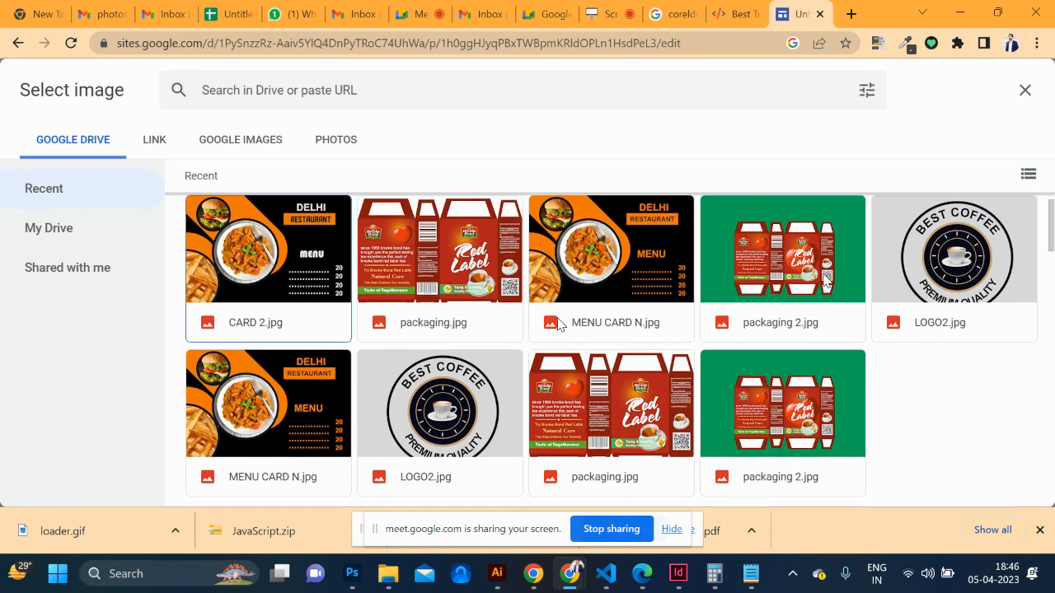
pyautogui.click(906, 263)
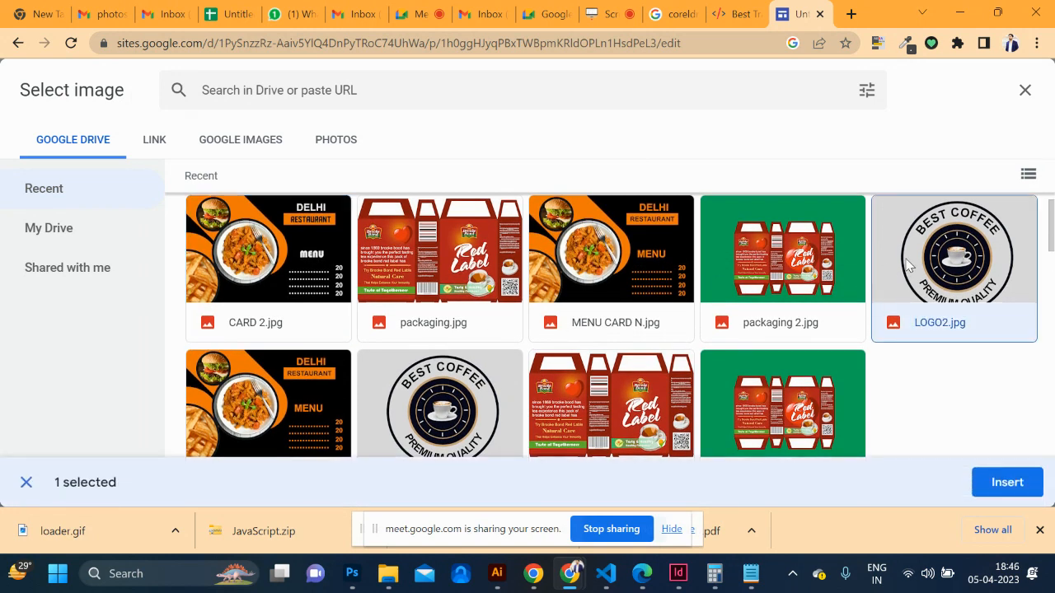
pyautogui.click(989, 482)
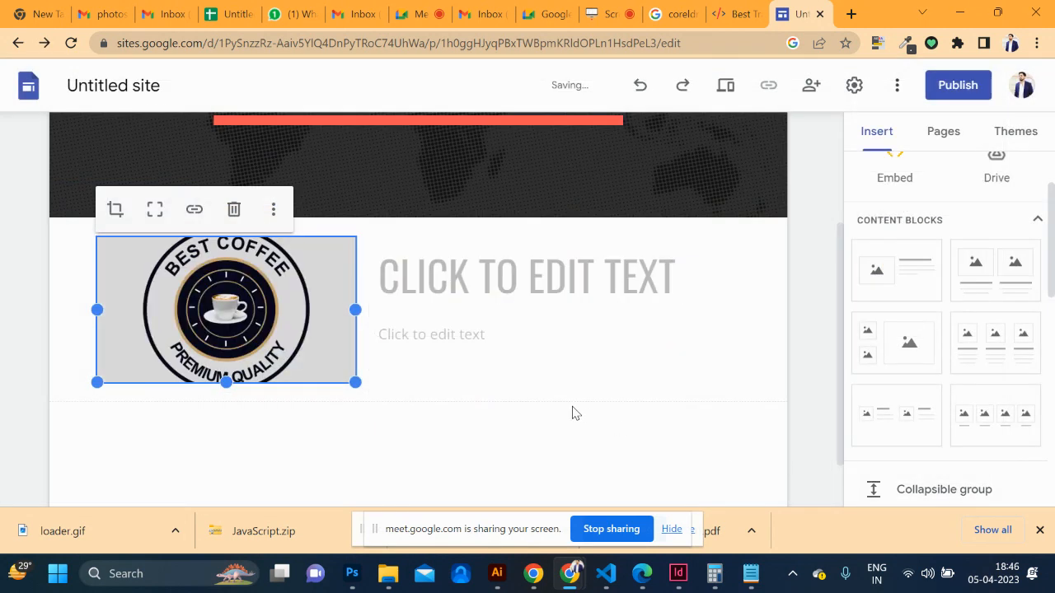
# Crop the logo so it appears larger within its frame
pyautogui.doubleClick(243, 334)
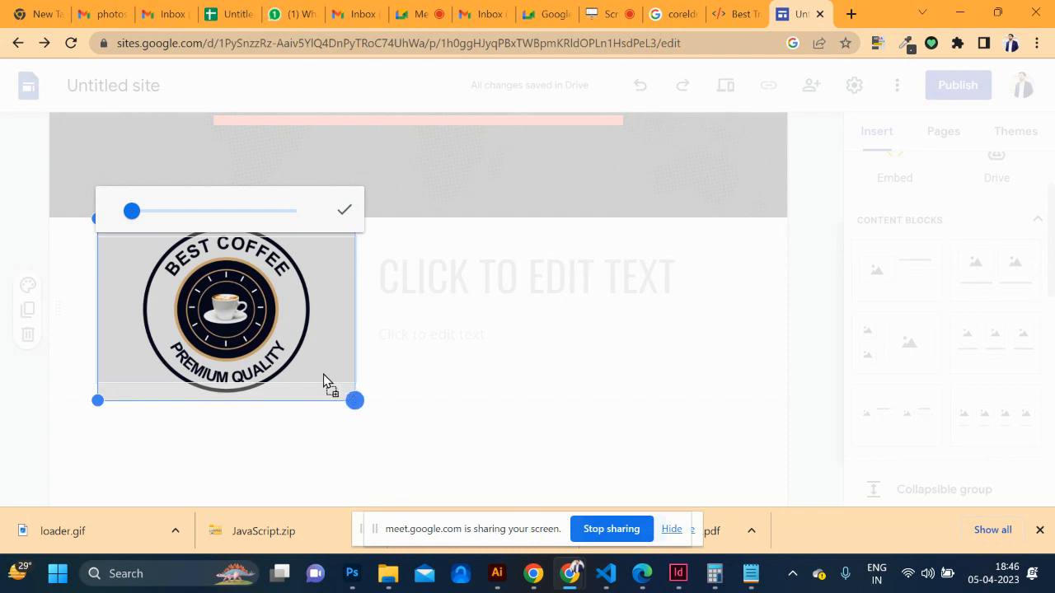
pyautogui.moveTo(132, 214)
pyautogui.mouseDown()
pyautogui.moveTo(162, 221)
pyautogui.moveTo(118, 219)
pyautogui.mouseUp()
pyautogui.click(346, 213)
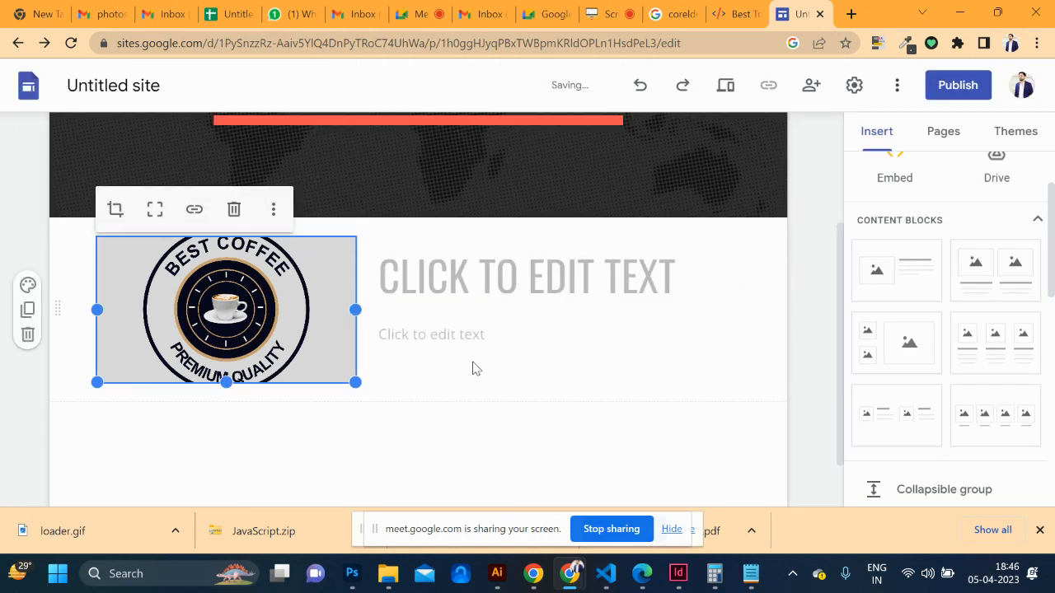
# Write the heading 'GRAPHIC DESIGN WORK' and the body text 'we are graphic design institute'
pyautogui.click(511, 299)
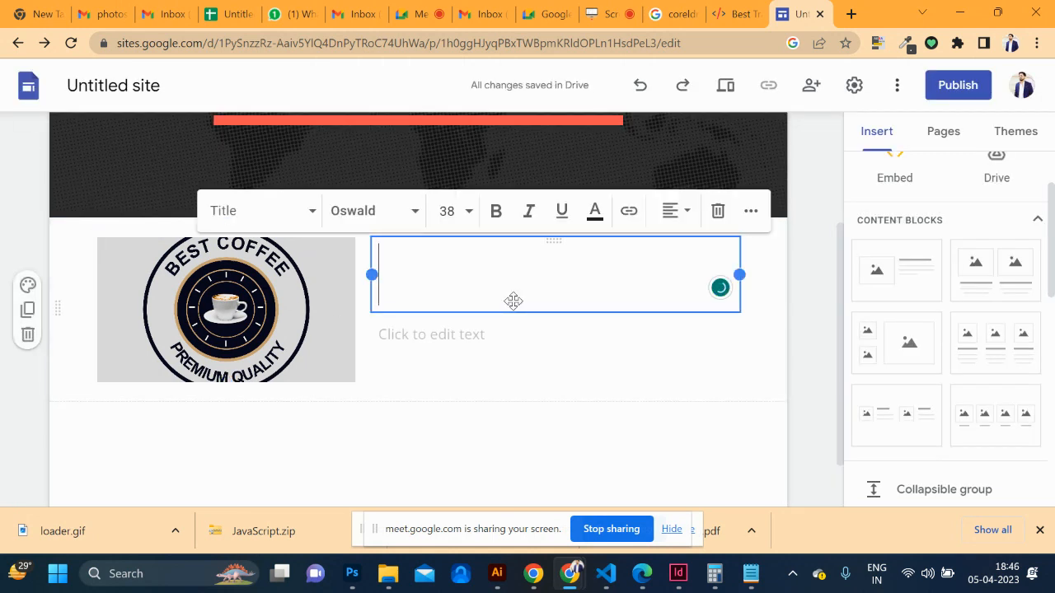
pyautogui.write('G')
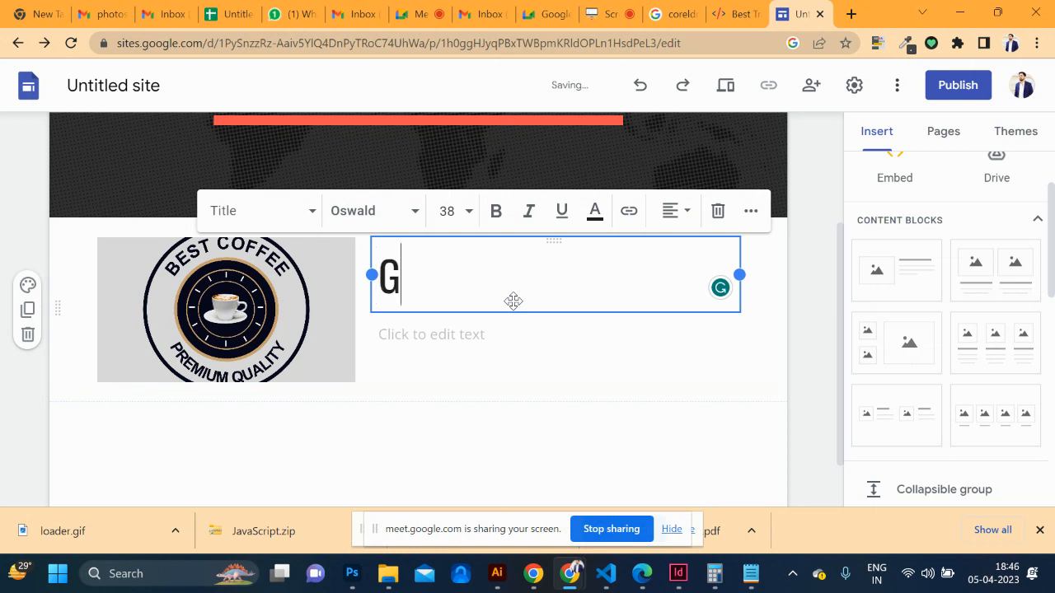
pyautogui.write('RAPHIC DESIGN WORD')
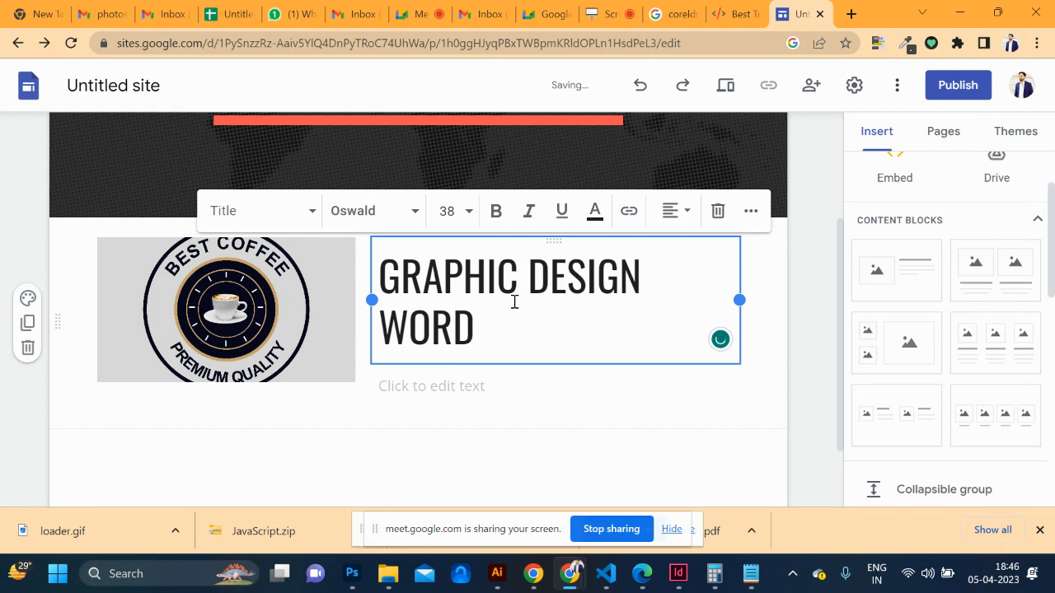
pyautogui.press('BackSpace')
pyautogui.write('K')
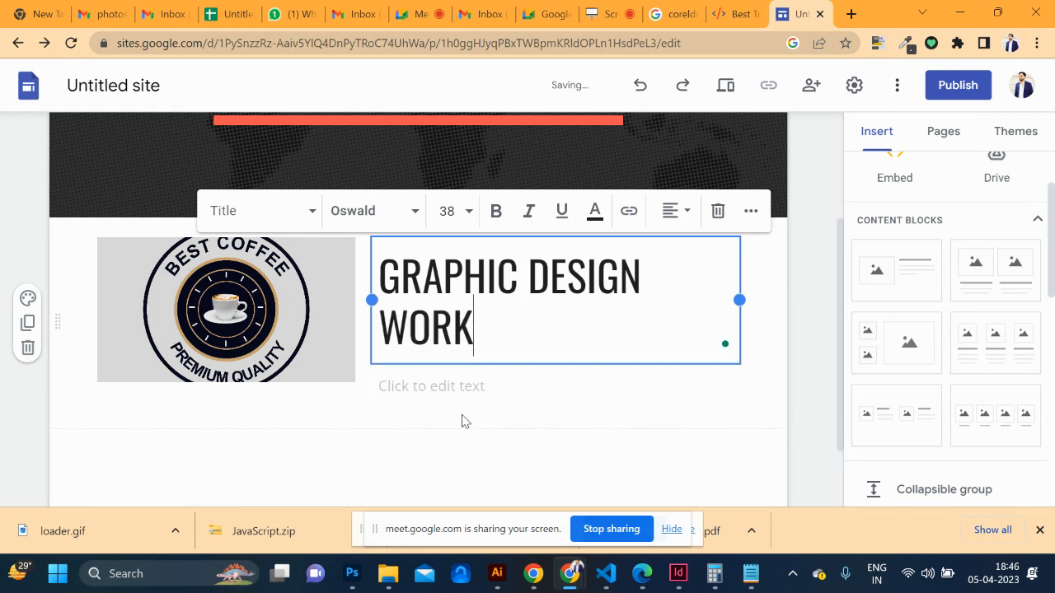
pyautogui.click(464, 386)
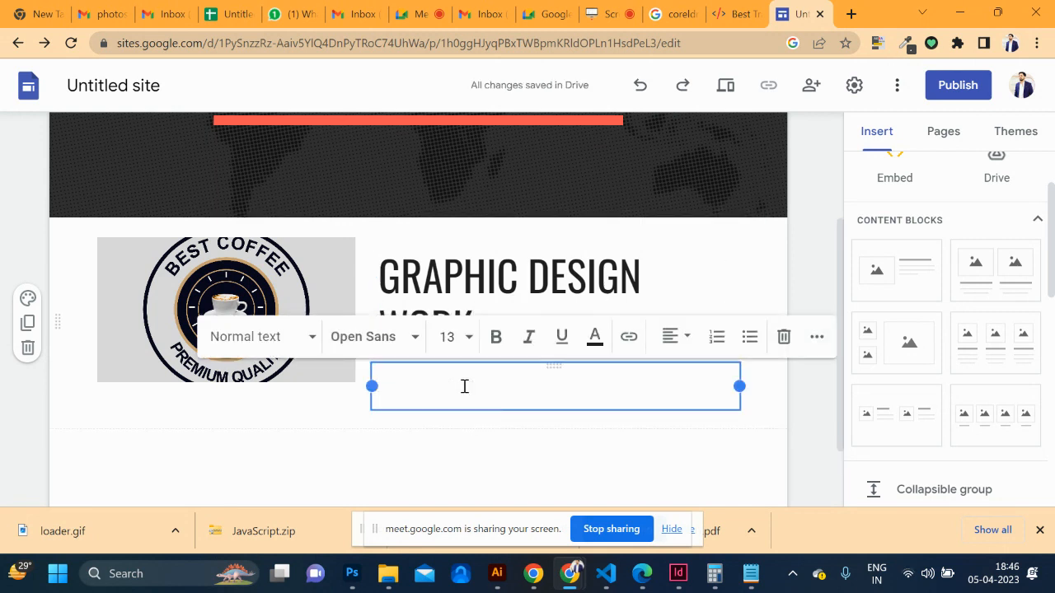
pyautogui.write('we are web d')
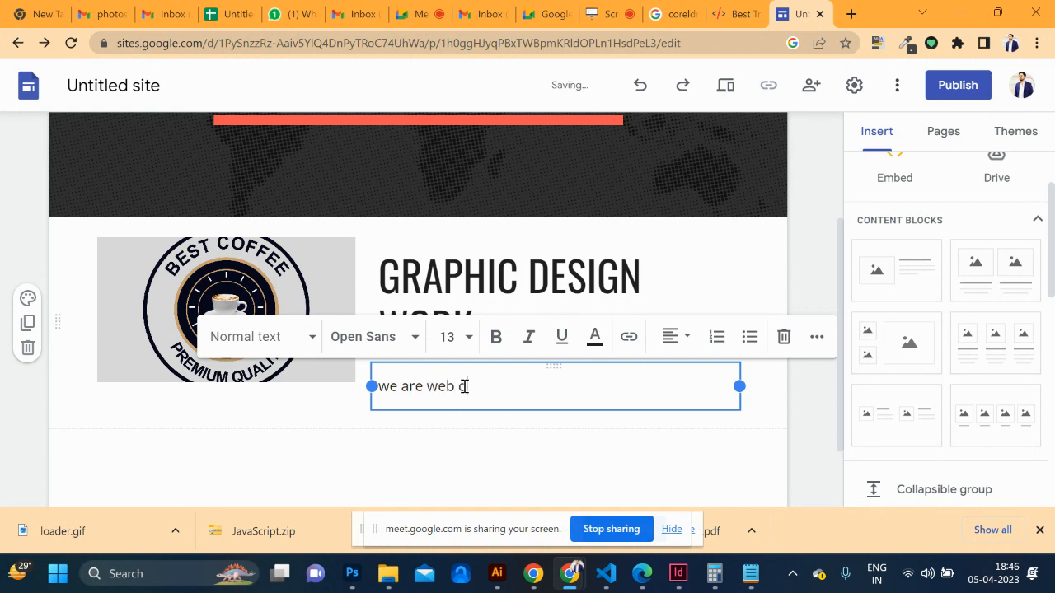
pyautogui.press('BackSpace')
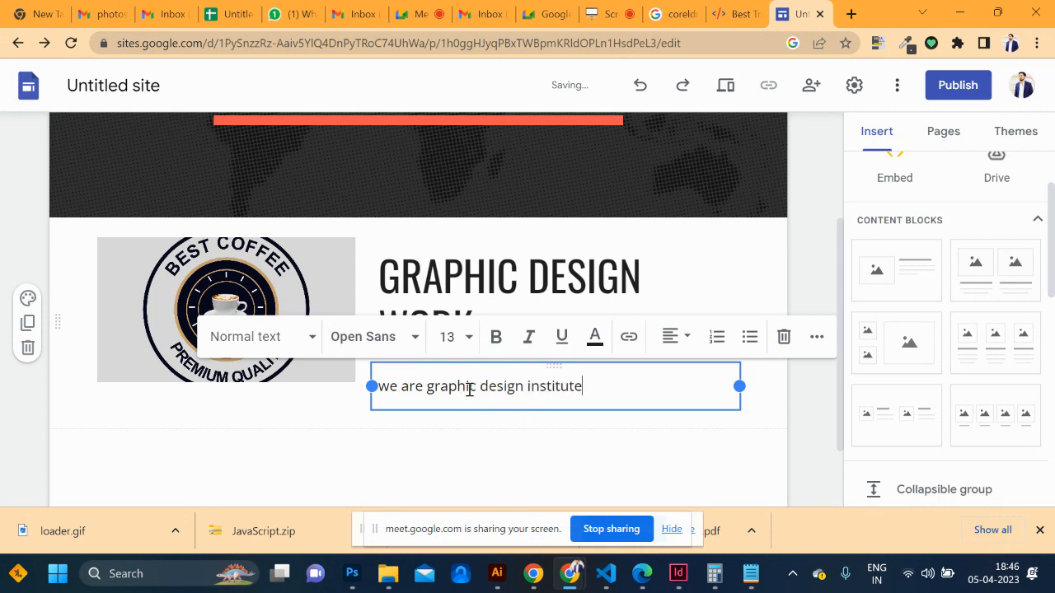
pyautogui.keyDown('shift'); pyautogui.click(425, 387); pyautogui.keyUp('shift')
pyautogui.hotkey('ctrl', 'k')
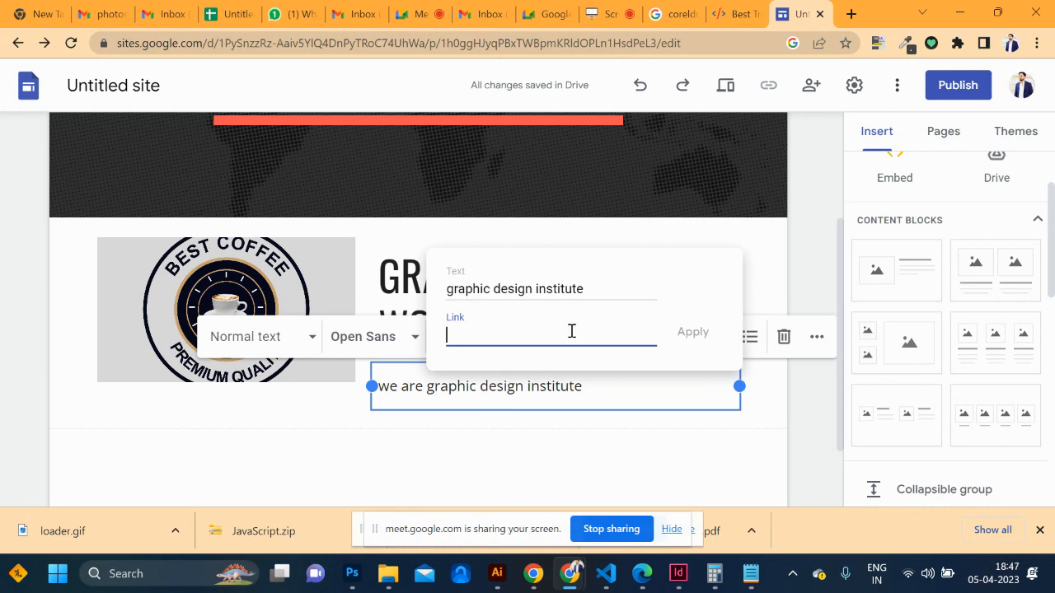
pyautogui.write('ht')
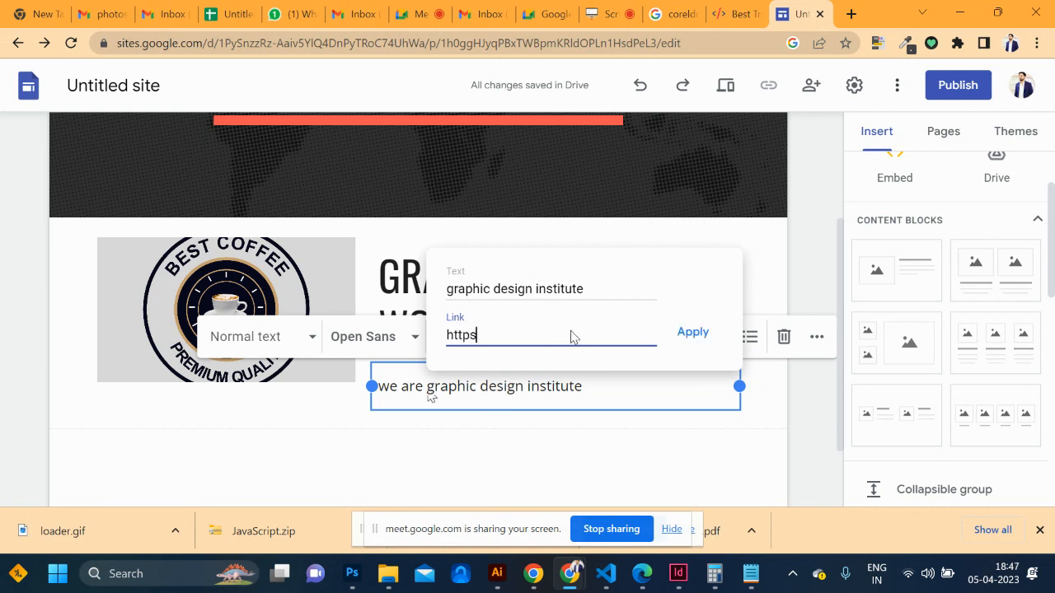
pyautogui.write('tps://graphicdesgincour')
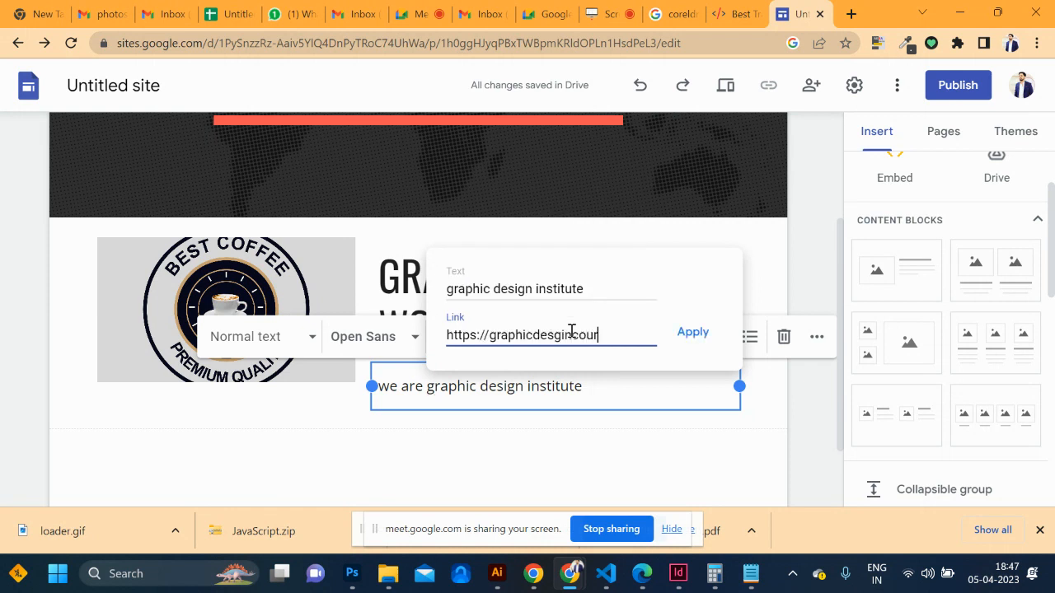
pyautogui.write('senoida.com')
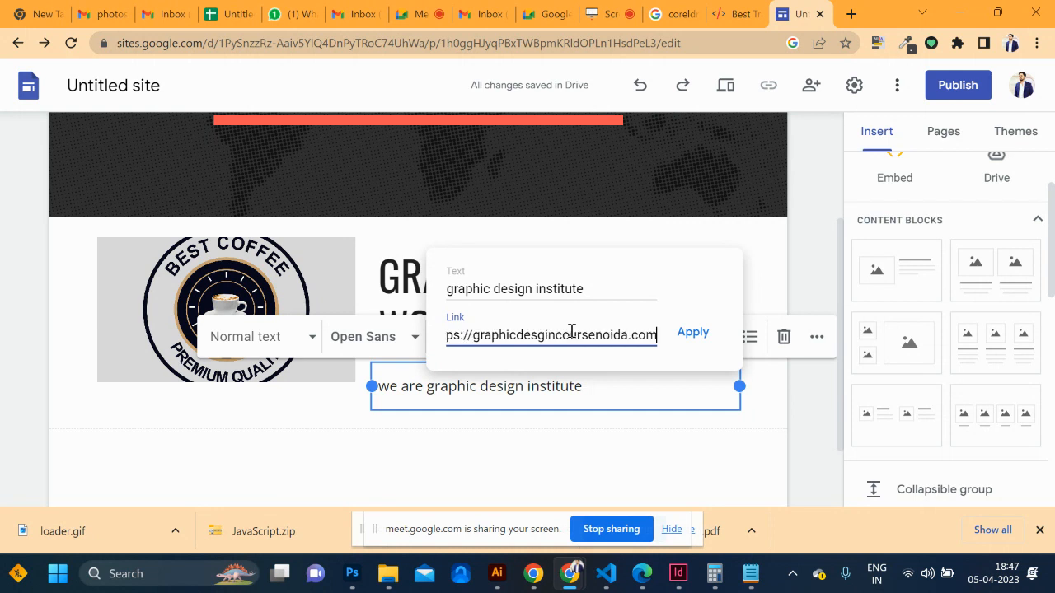
pyautogui.click(694, 337)
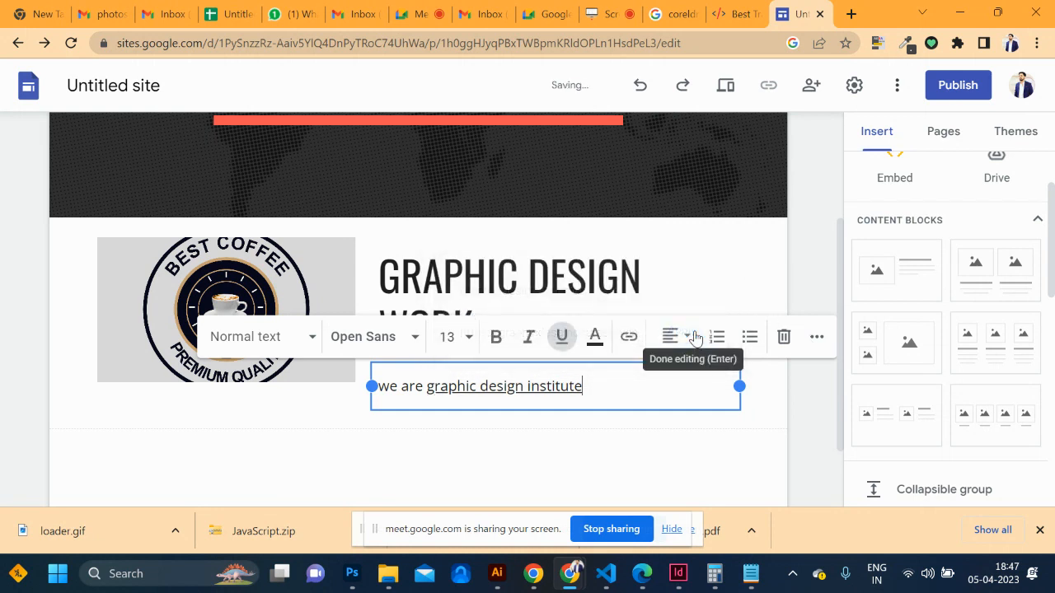
pyautogui.click(653, 462)
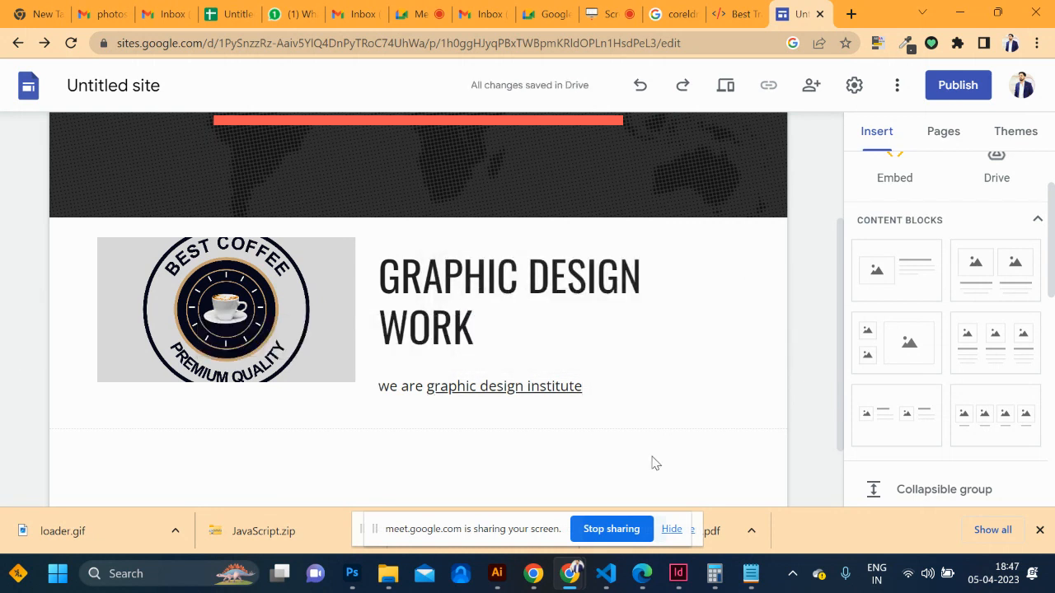
# Start publishing and set the web address to graphicdesigncourseinnoida
pyautogui.click(940, 93)
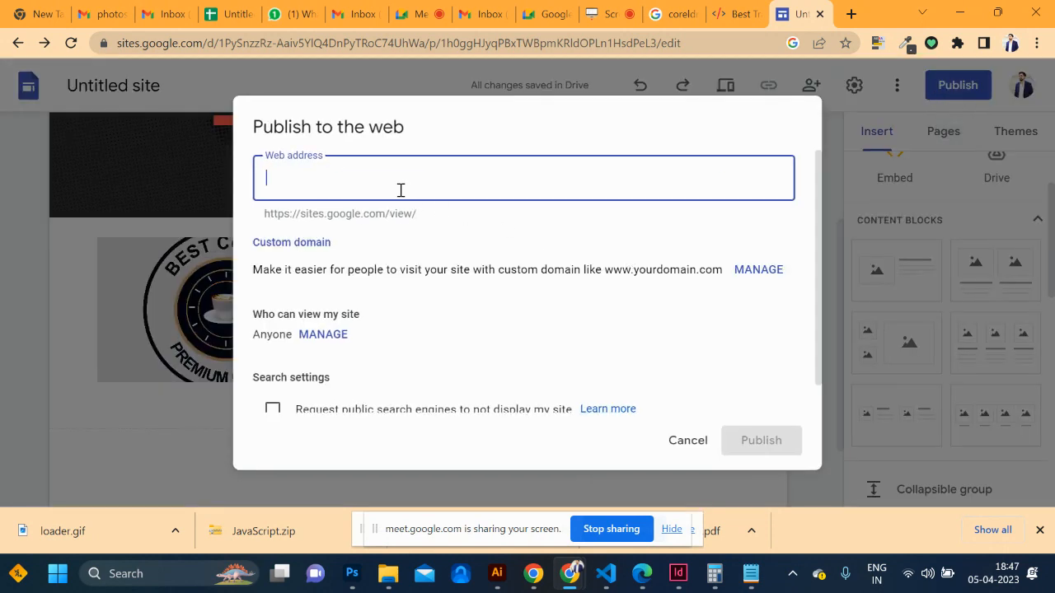
pyautogui.write('hexacpde')
pyautogui.press('BackSpace')
pyautogui.press('BackSpace')
pyautogui.press('BackSpace')
pyautogui.write('ode')
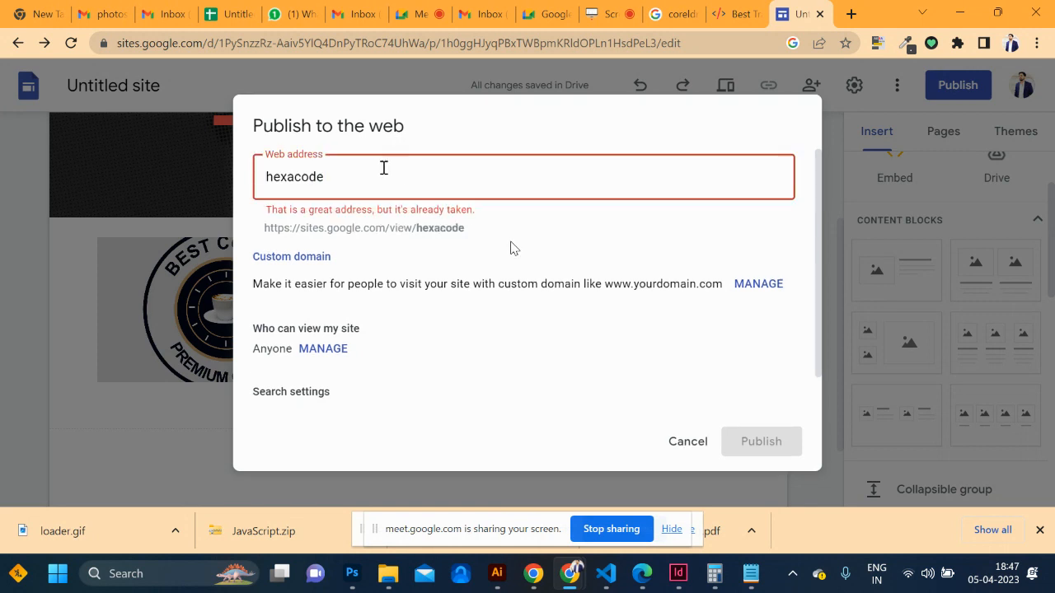
pyautogui.write('20')
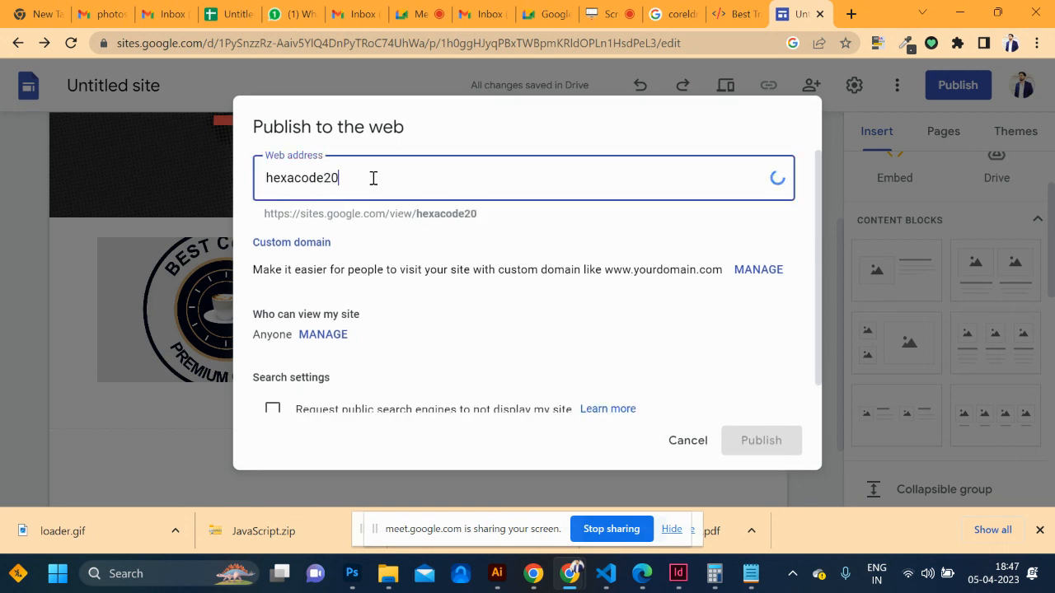
pyautogui.write('24')
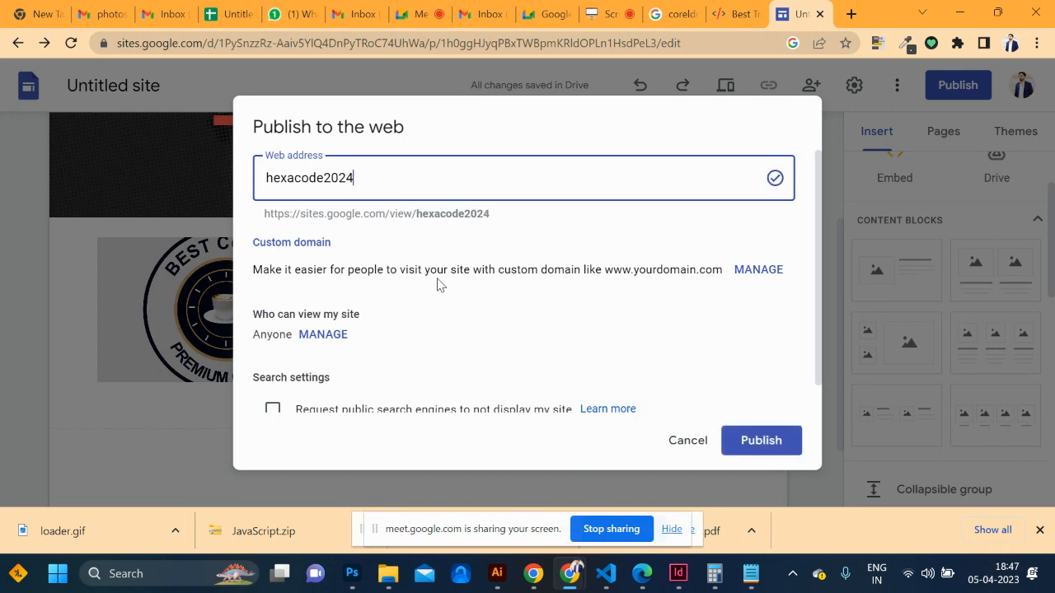
pyautogui.moveTo(386, 187); pyautogui.dragTo(2, 168)
pyautogui.write('webdesig')
pyautogui.hotkey('ctrl', 'BackSpace')
pyautogui.write('graphicdesi')
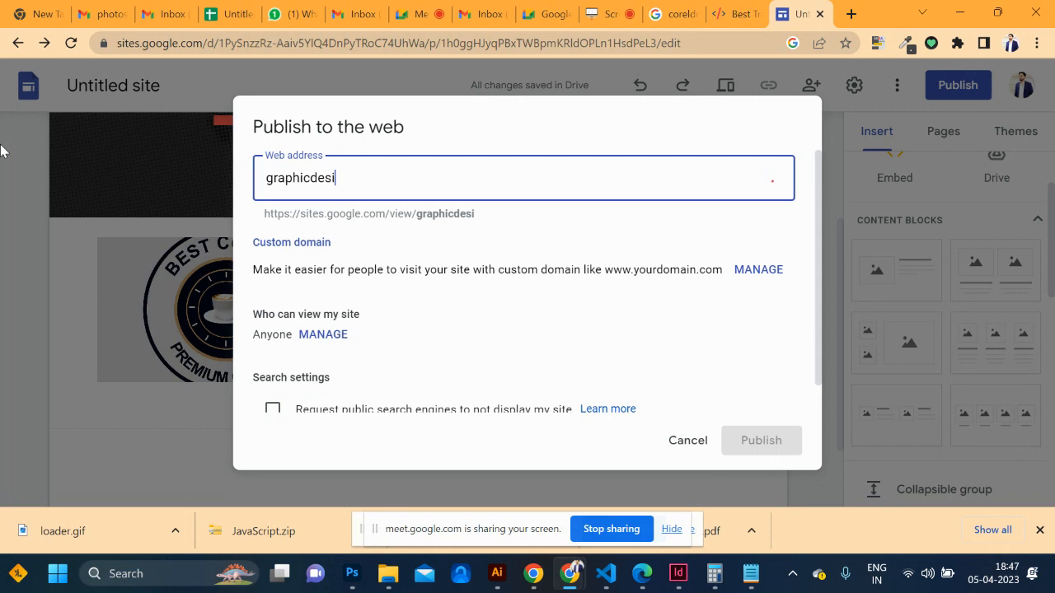
pyautogui.write('gncourseinnoida')
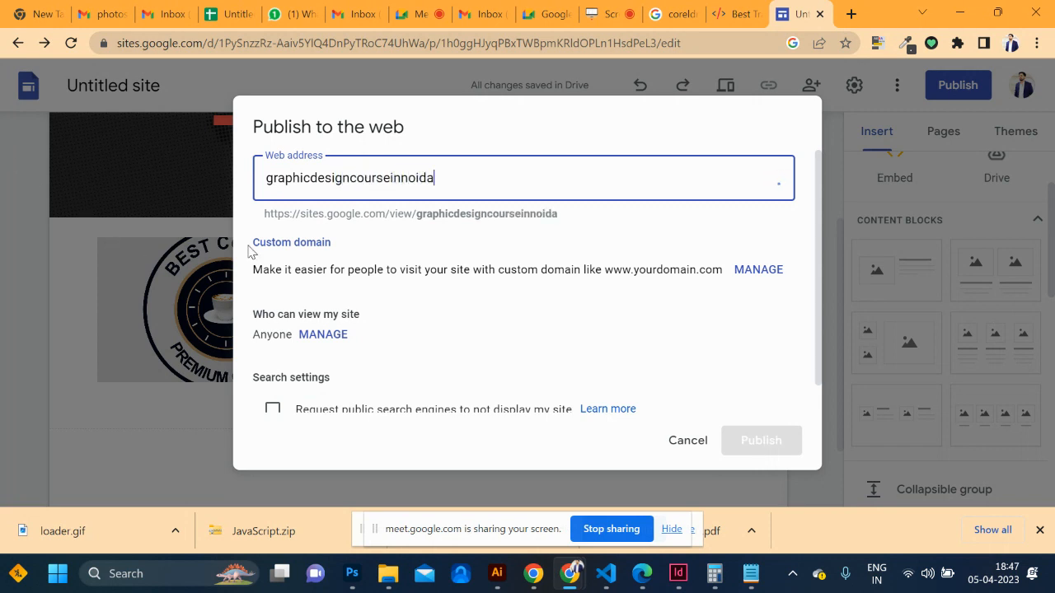
# Publish the site and view the live site in a new tab
pyautogui.click(464, 248)
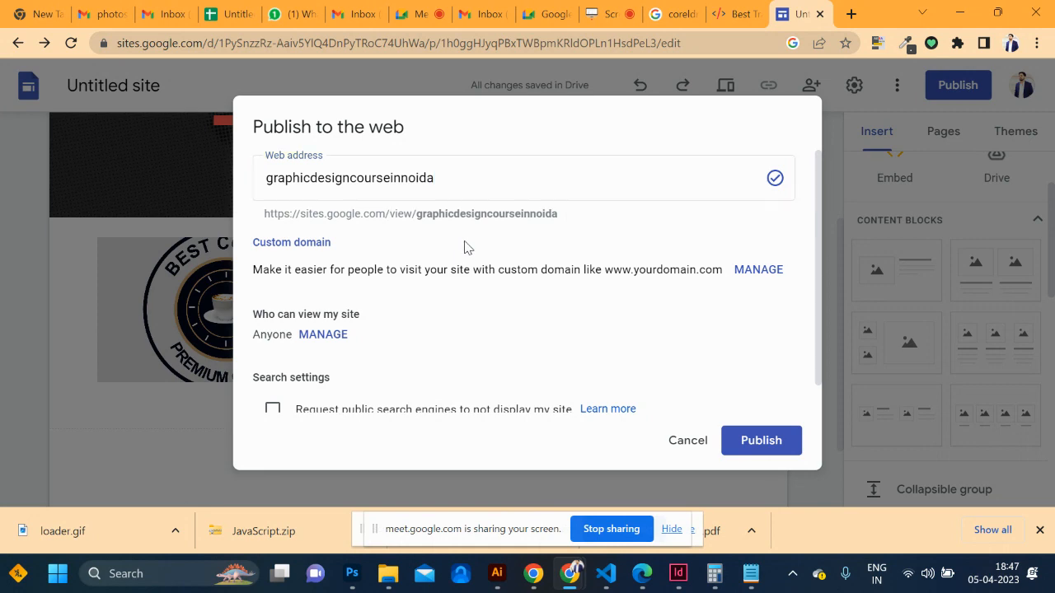
pyautogui.scroll(-1, 464, 247)
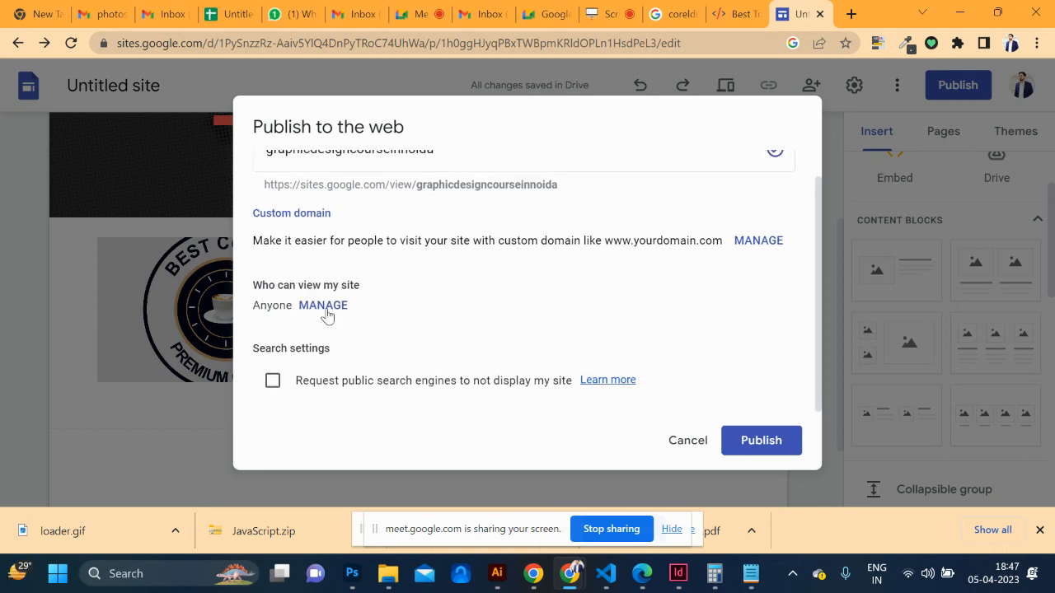
pyautogui.click(752, 439)
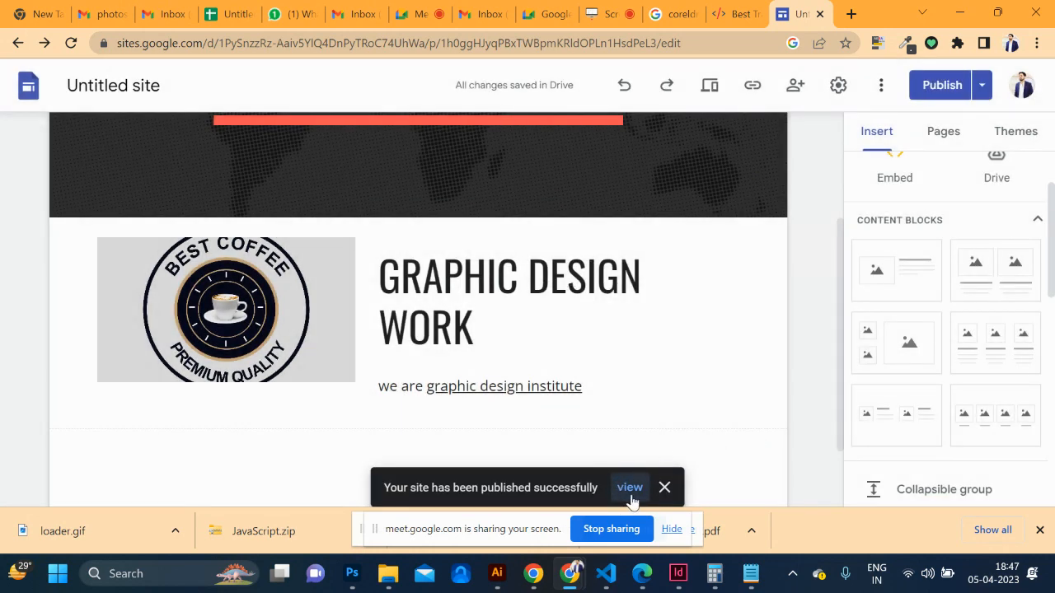
pyautogui.click(630, 491)
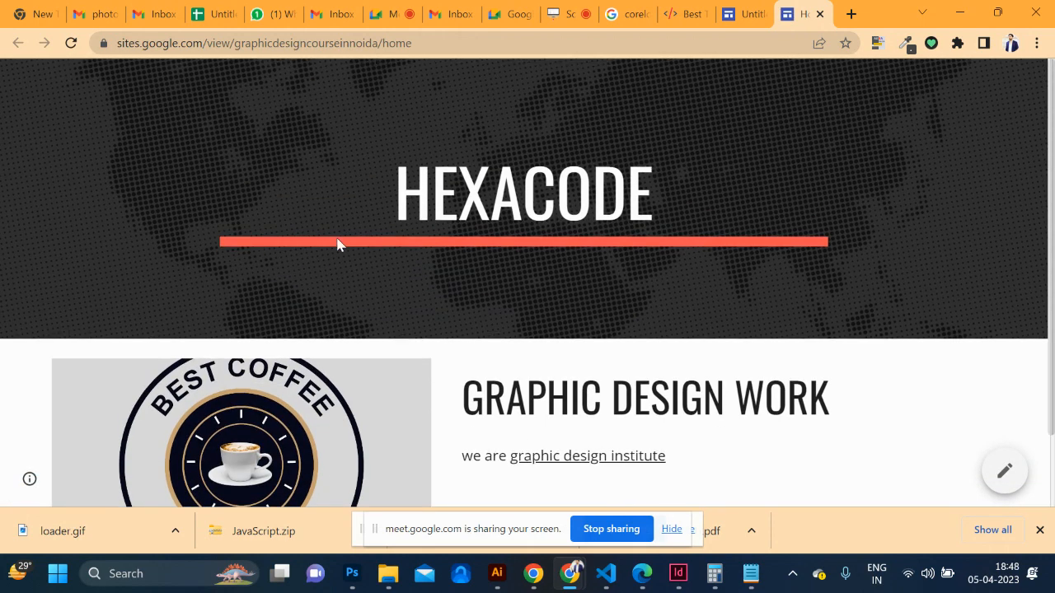
# Load the live site's address with /home removed
pyautogui.scroll(-1, 416, 295)
pyautogui.scroll(1, 417, 301)
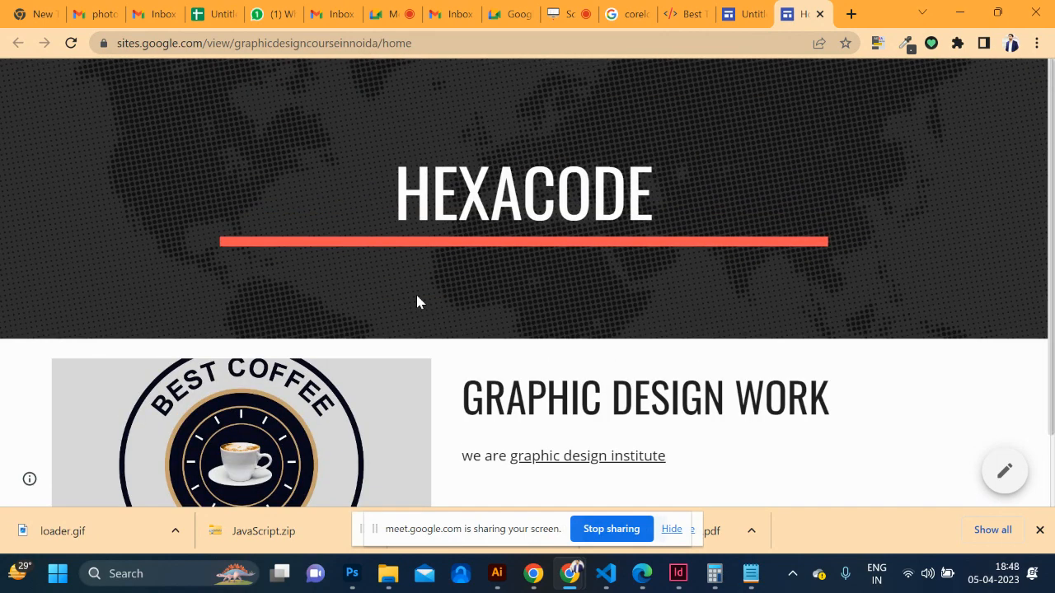
pyautogui.click(272, 45)
pyautogui.click(176, 48)
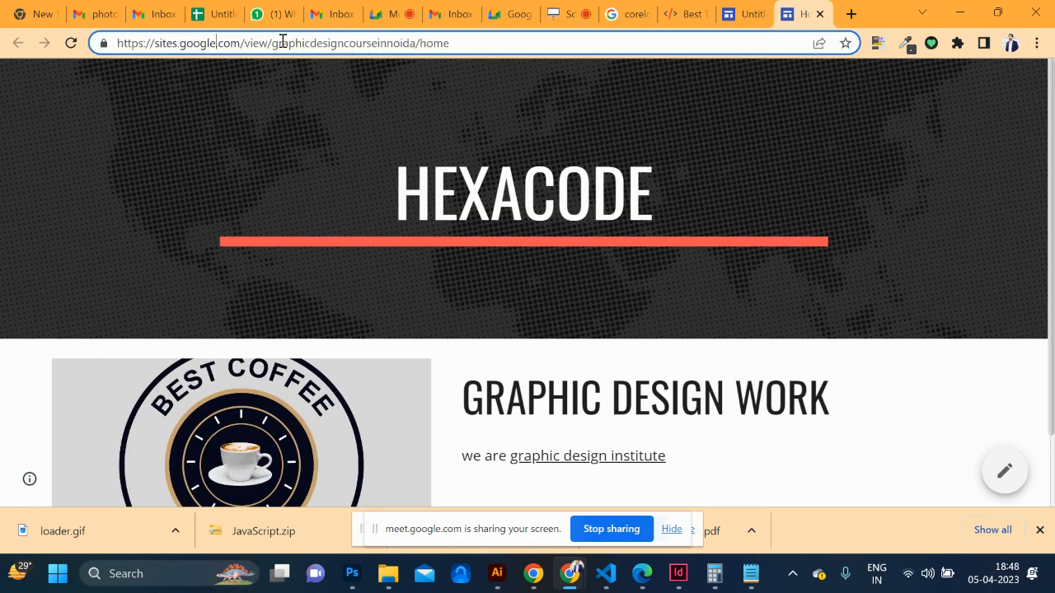
pyautogui.press('Delete')
pyautogui.press('Delete')
pyautogui.press('Delete')
pyautogui.press('Delete')
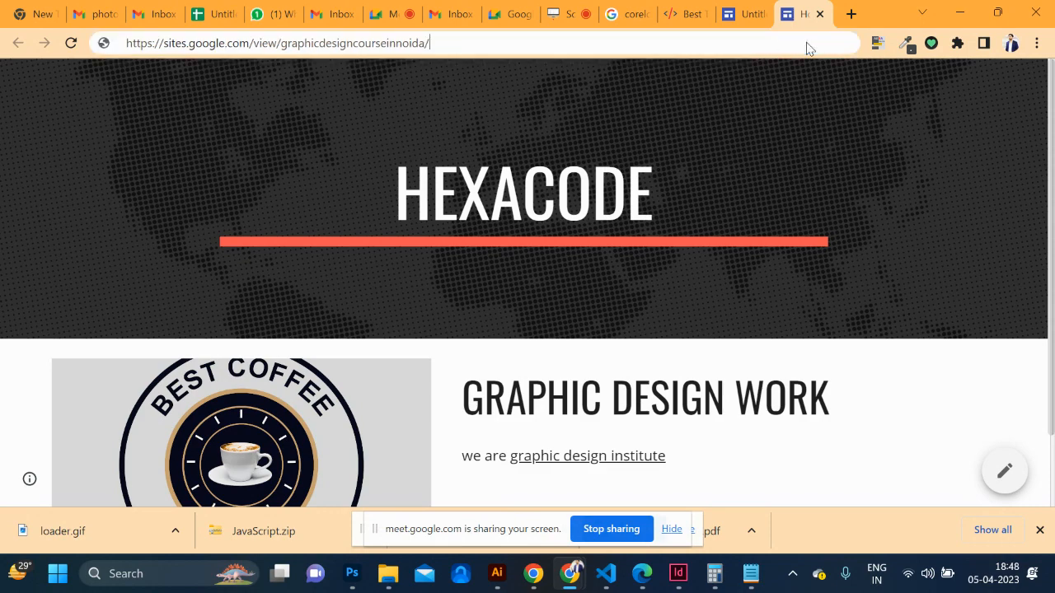
pyautogui.press('Return')
# Test the graphic design institute link, which fails, then return to the editor
pyautogui.scroll(-1, 665, 340)
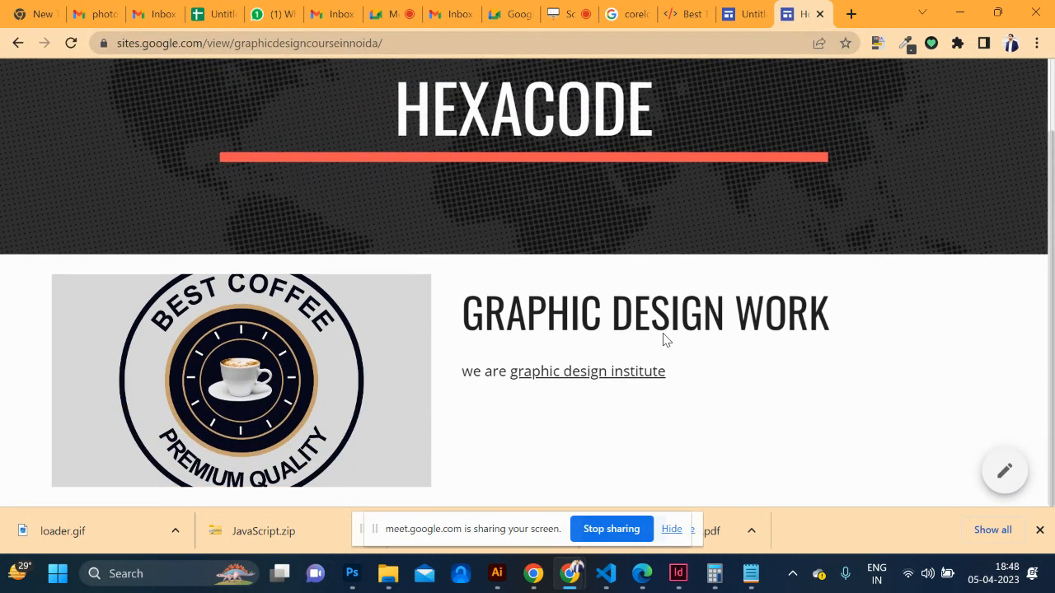
pyautogui.click(581, 382)
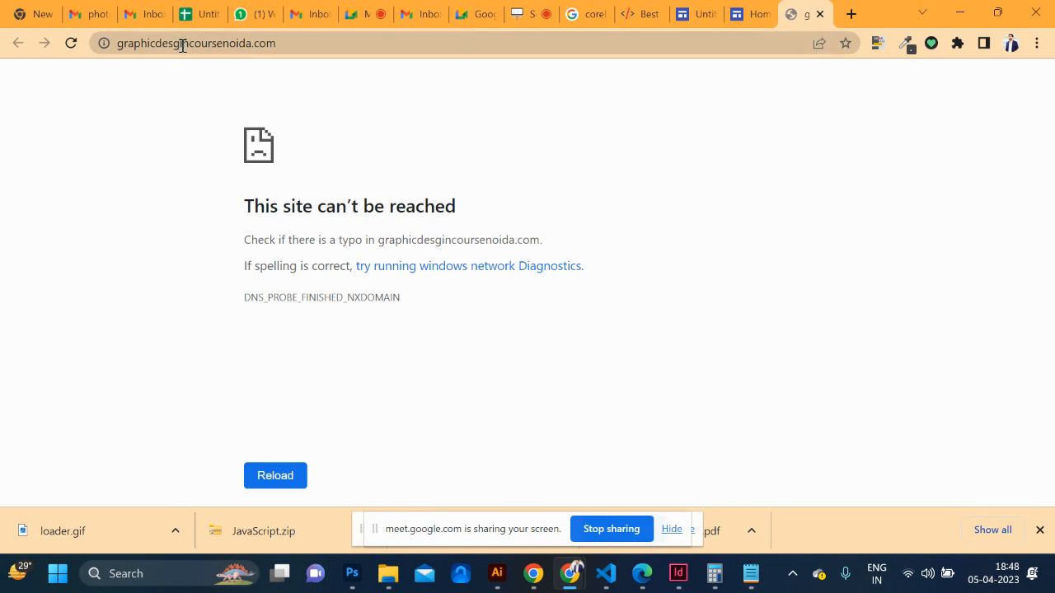
pyautogui.click(754, 10)
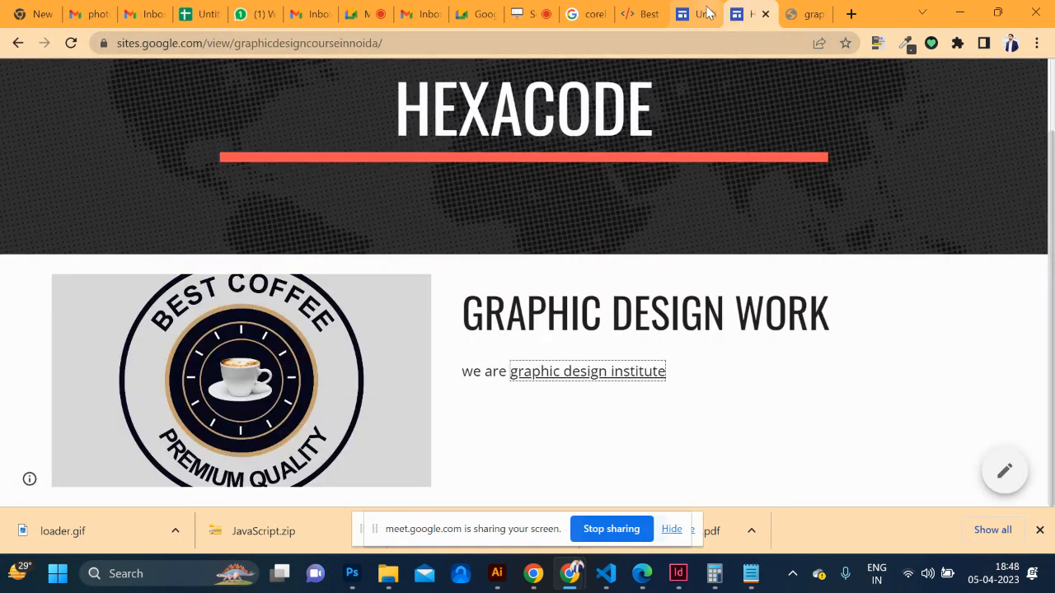
pyautogui.click(706, 12)
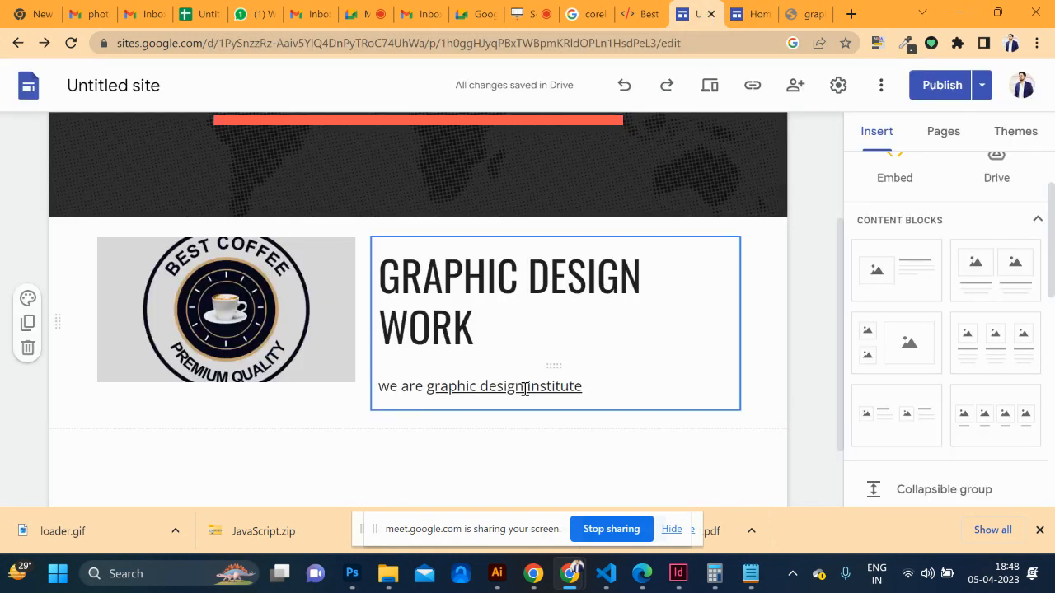
# Repoint the graphic design institute link to graphic-design-course-noida.php and open the publish review
pyautogui.click(525, 387)
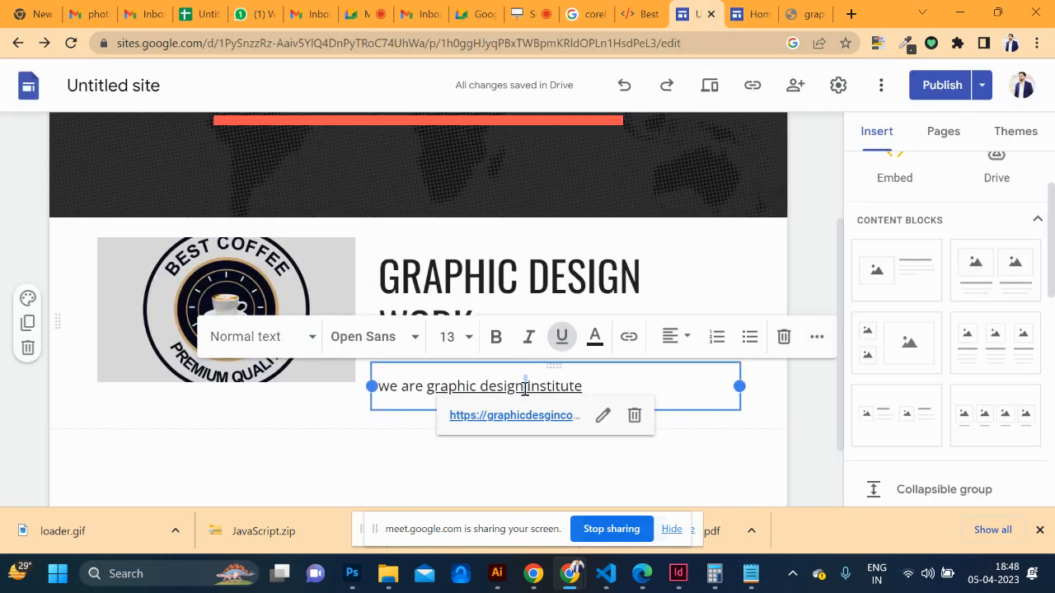
pyautogui.click(602, 415)
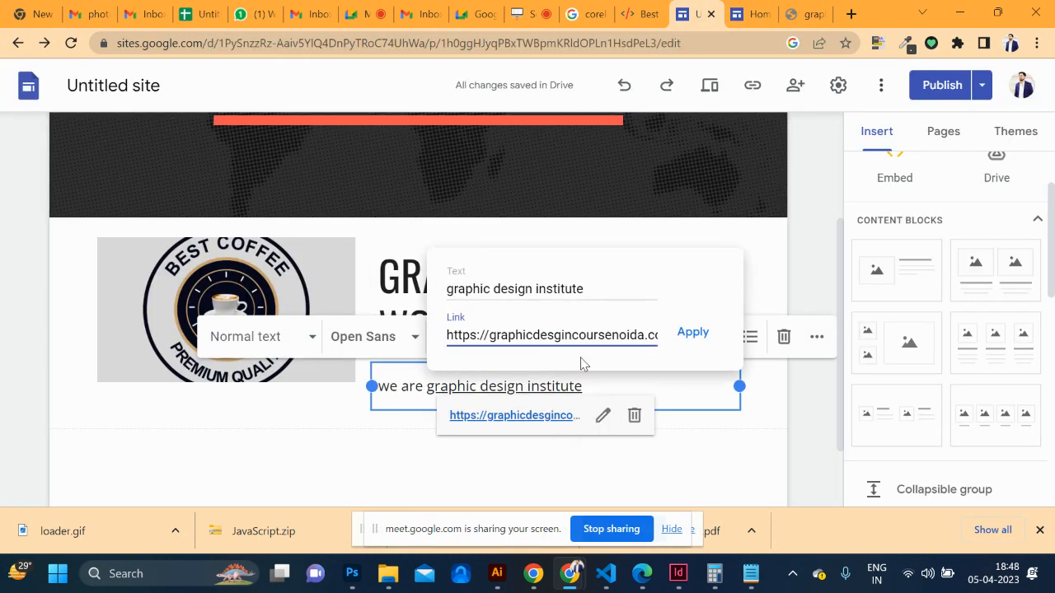
pyautogui.click(645, 14)
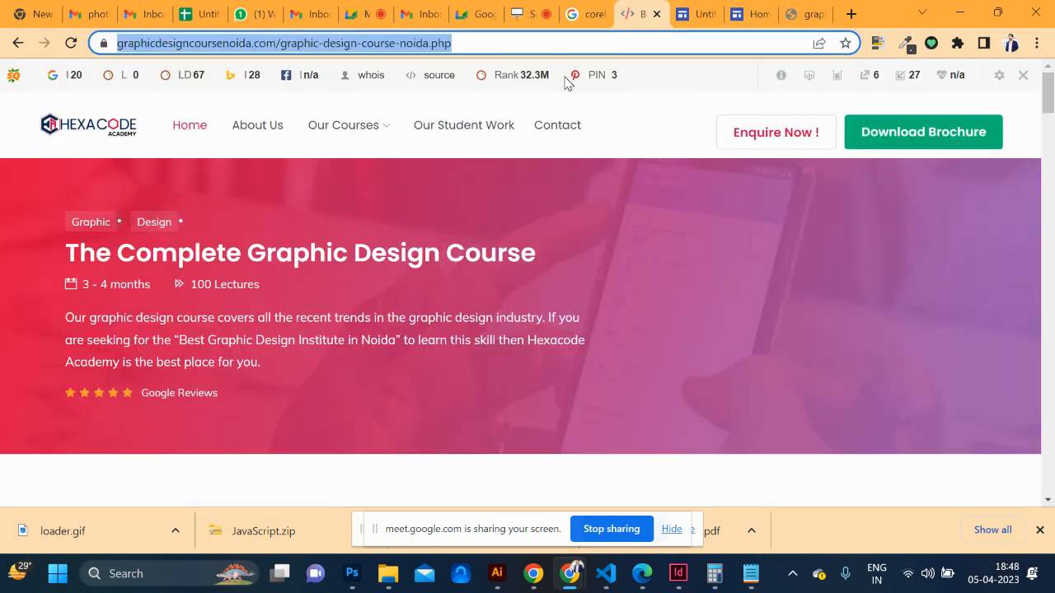
pyautogui.click(752, 14)
pyautogui.click(708, 16)
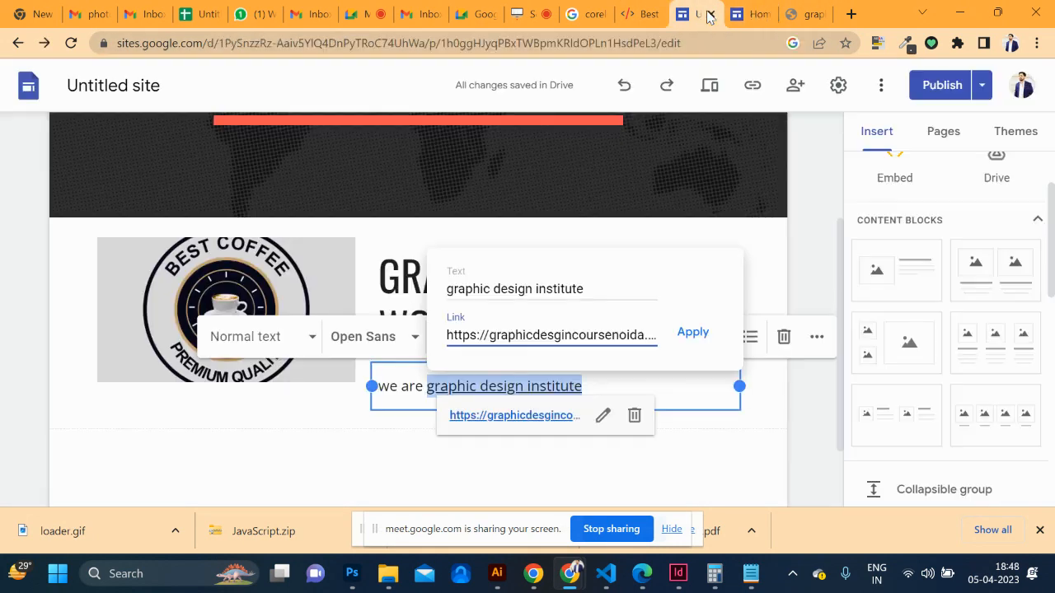
pyautogui.doubleClick(606, 335)
pyautogui.hotkey('ctrl', 'a')
pyautogui.hotkey('ctrl', 'v')
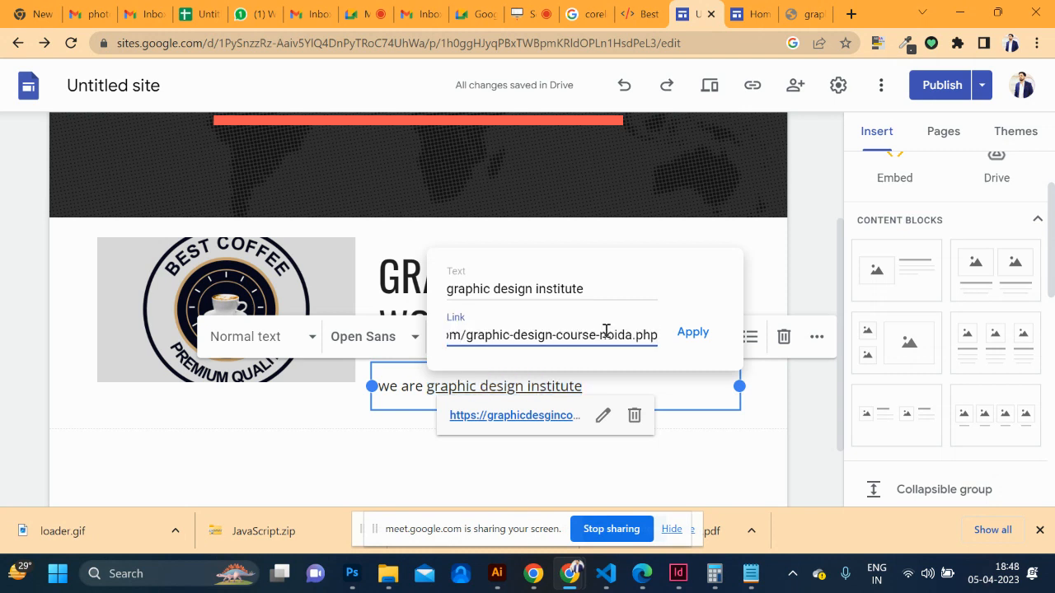
pyautogui.click(699, 333)
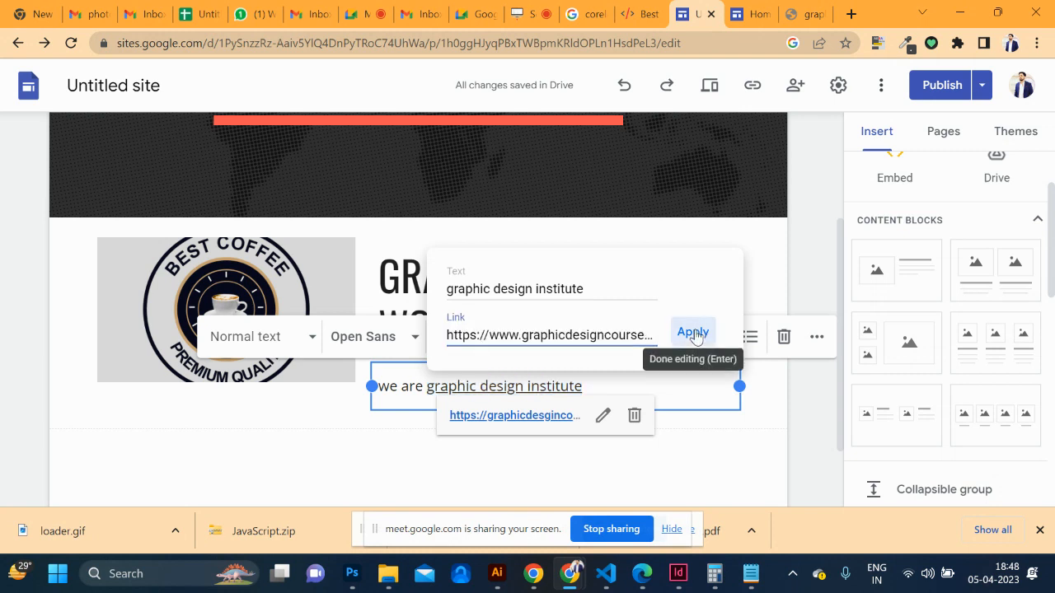
pyautogui.click(939, 85)
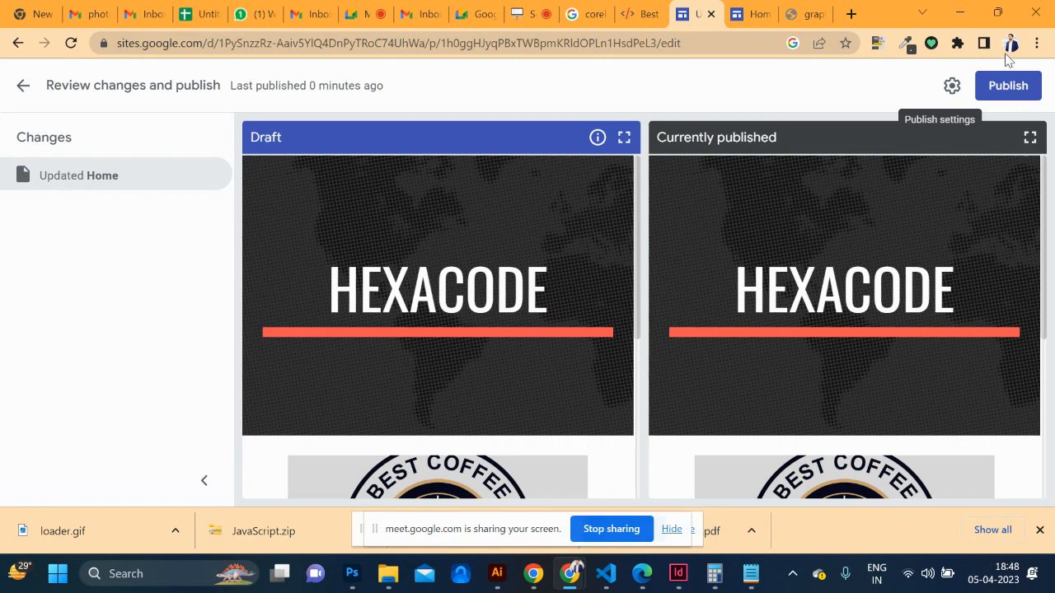
# Republish the site, return to the editor, and switch to the unreachable-page tab
pyautogui.click(1004, 88)
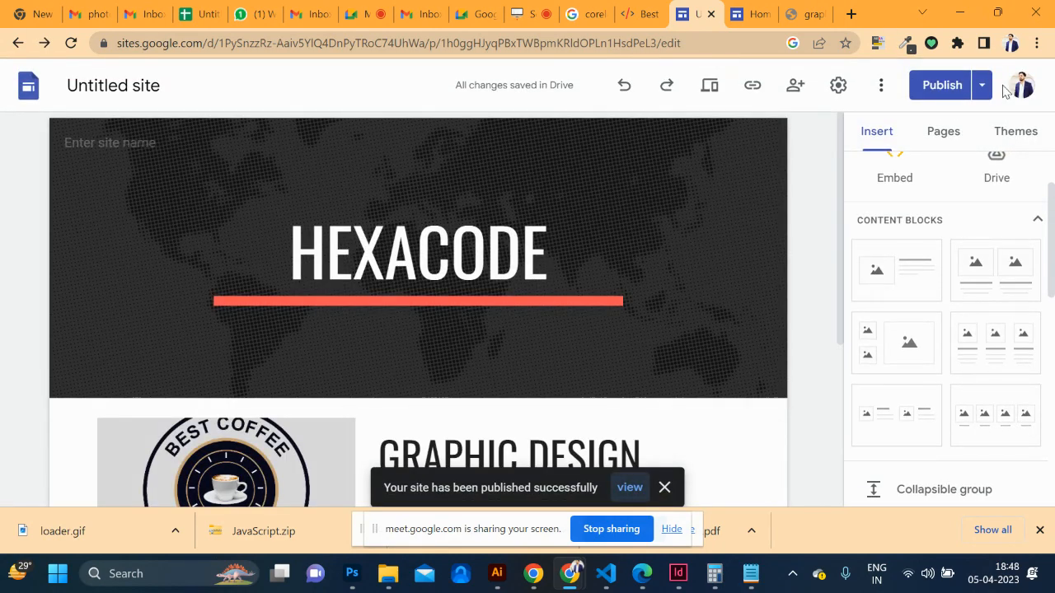
pyautogui.click(943, 89)
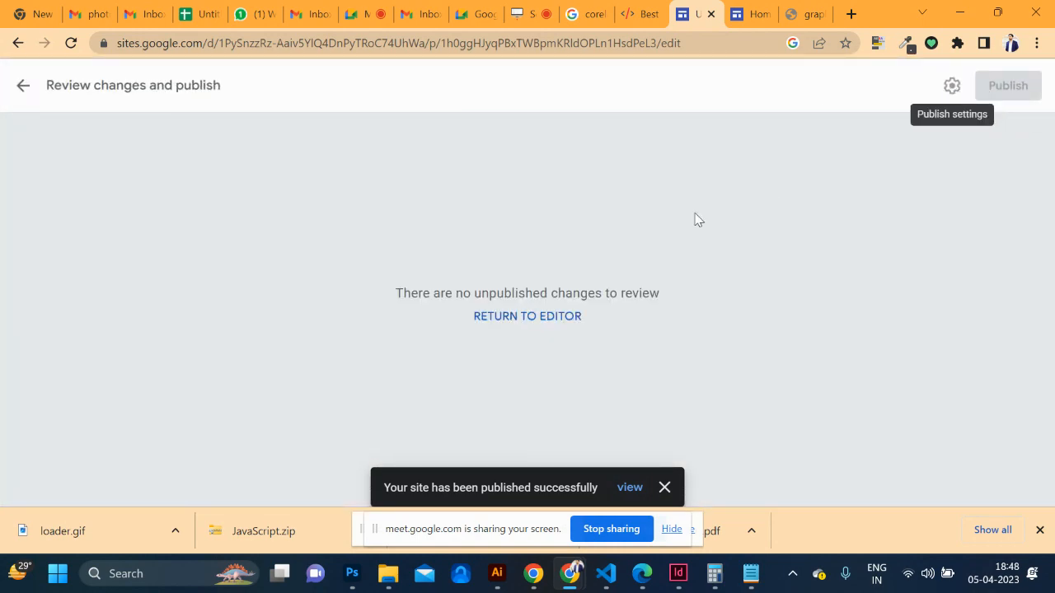
pyautogui.click(546, 315)
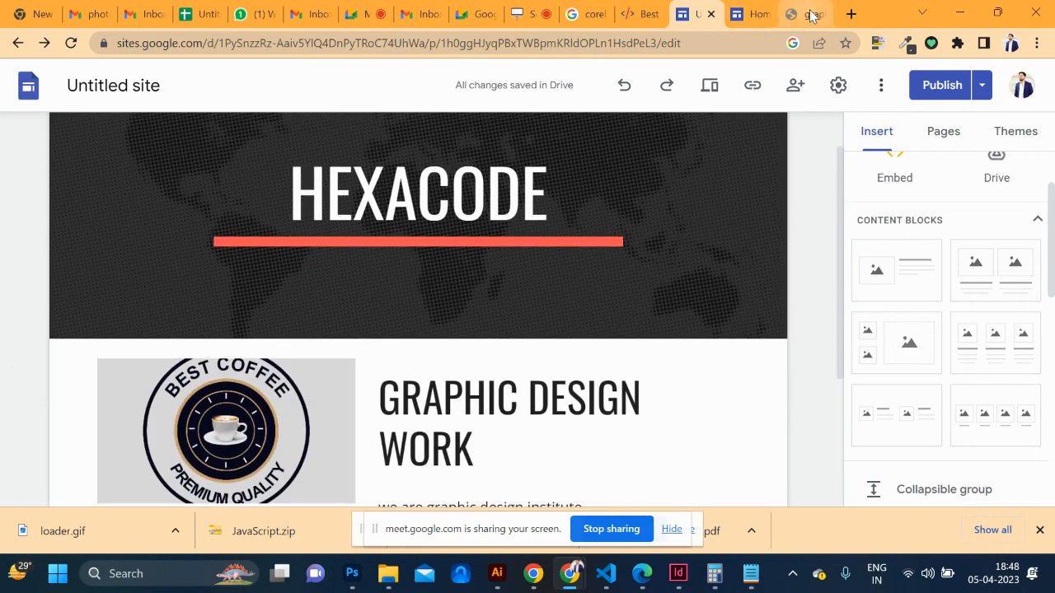
pyautogui.click(803, 14)
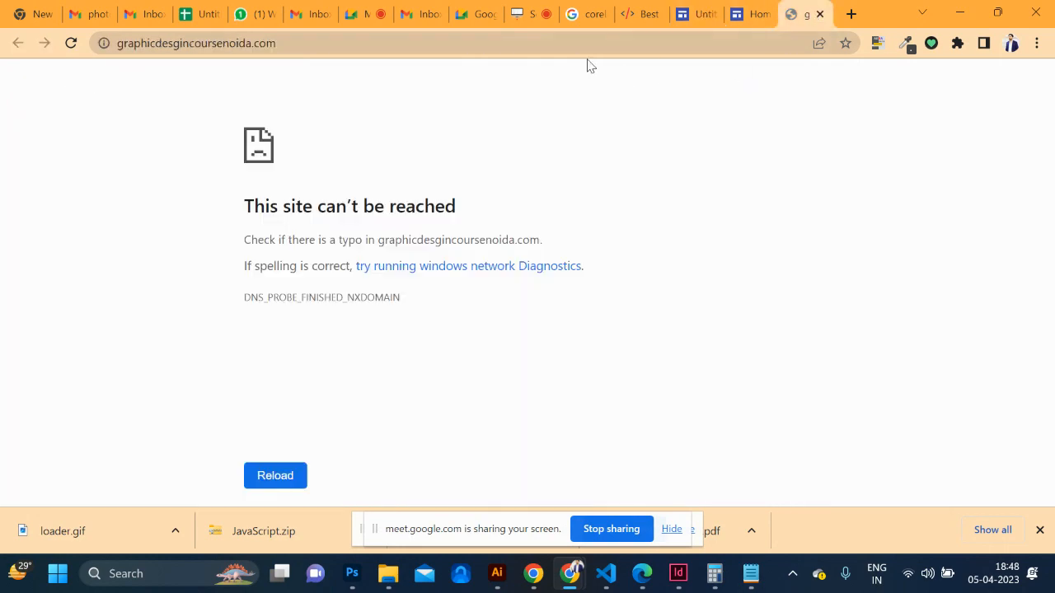
# Browse the Full Stack Web Development and Web Designing course pages, then return to the spreadsheet
pyautogui.click(623, 16)
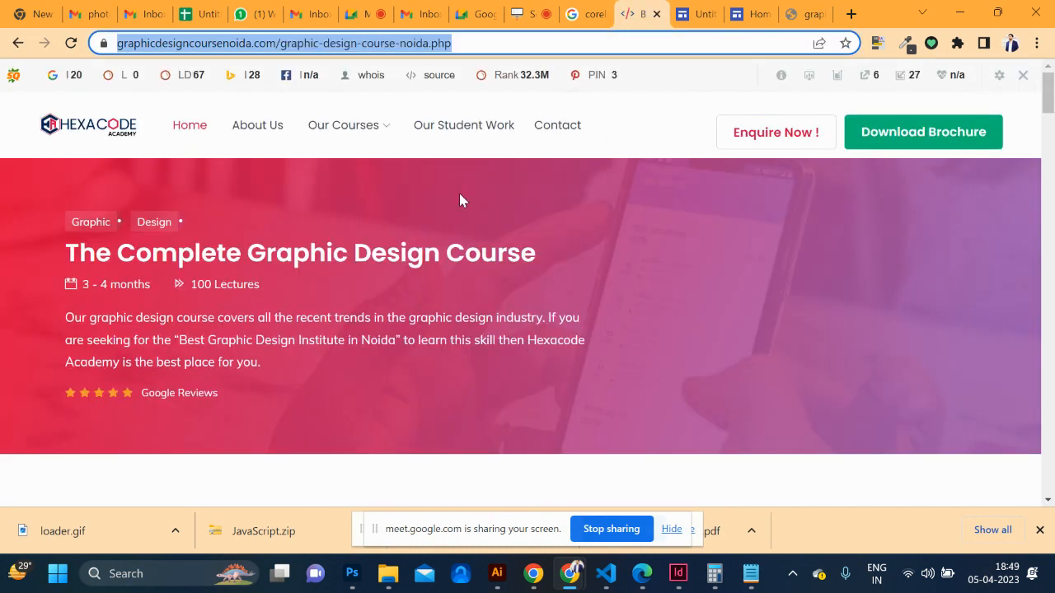
pyautogui.click(368, 199)
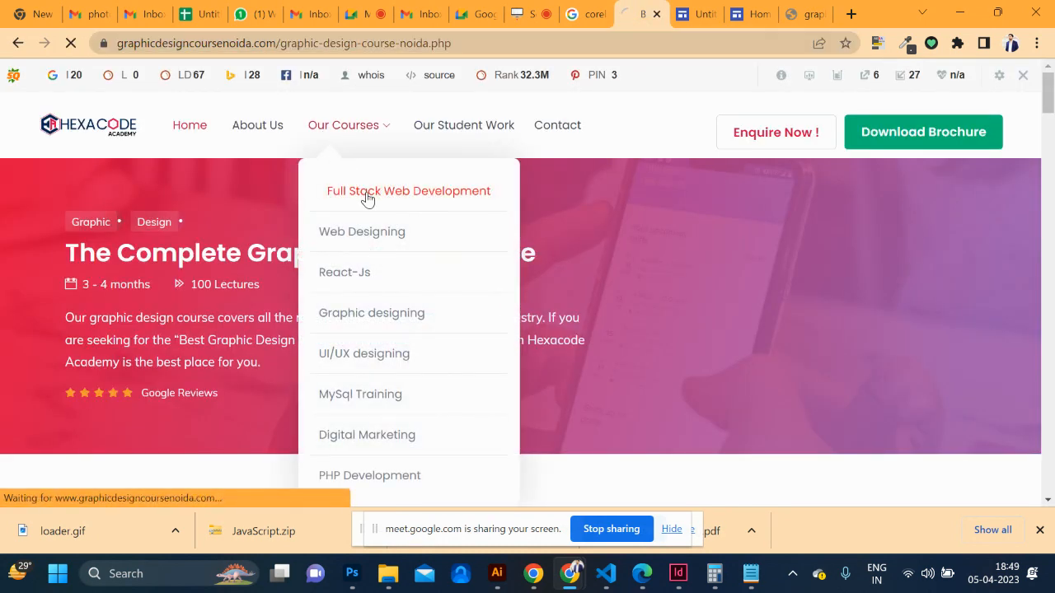
pyautogui.click(410, 44)
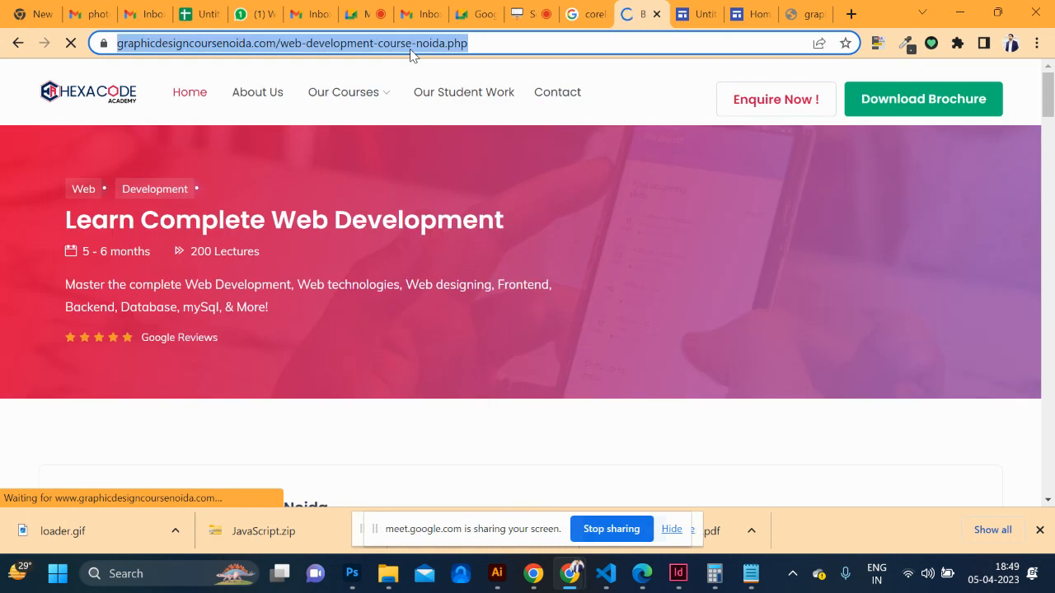
pyautogui.moveTo(373, 130)
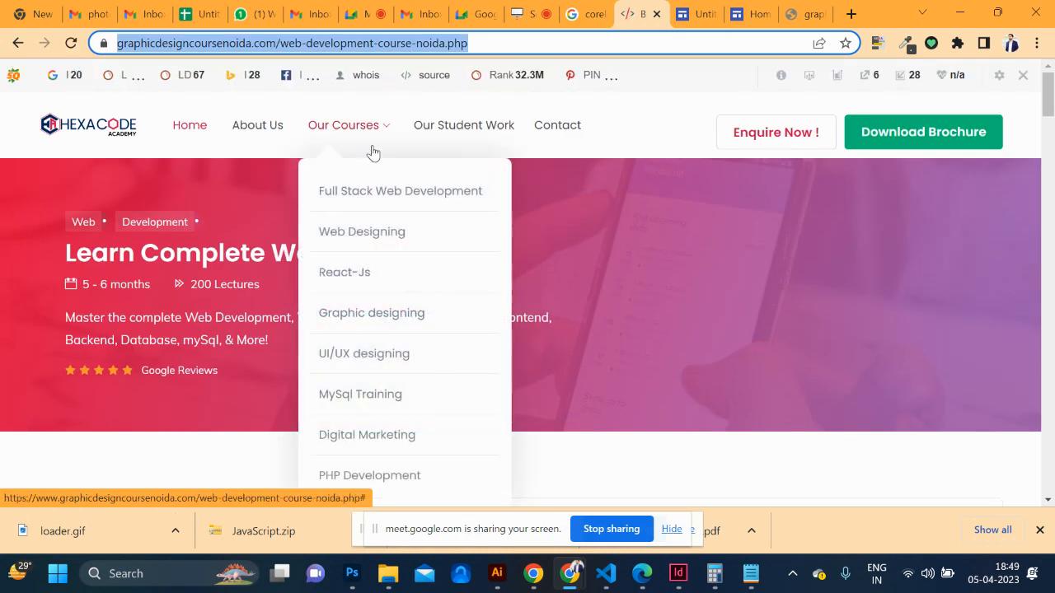
pyautogui.click(372, 231)
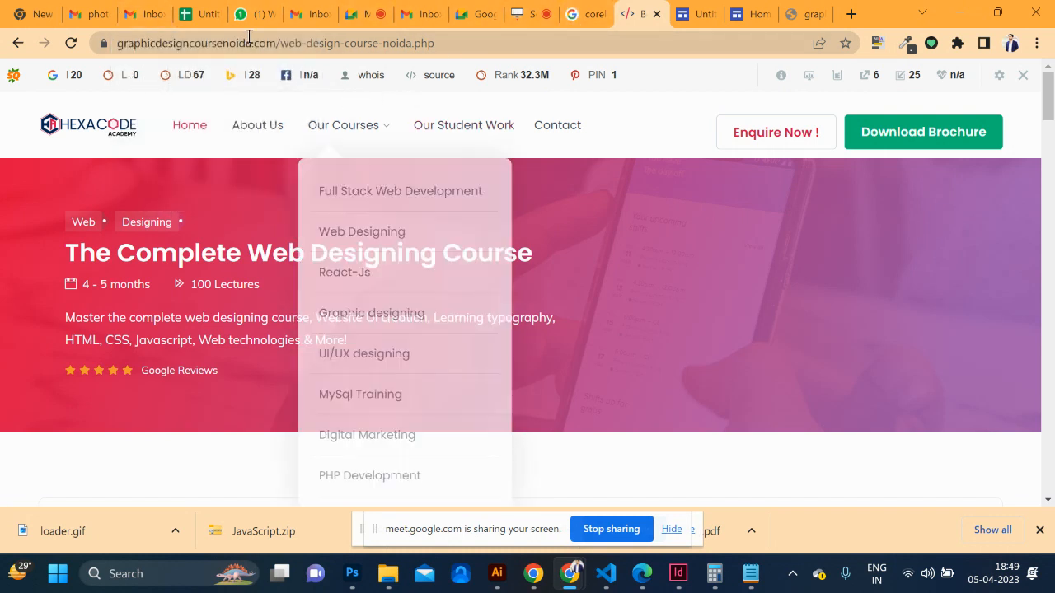
pyautogui.click(197, 14)
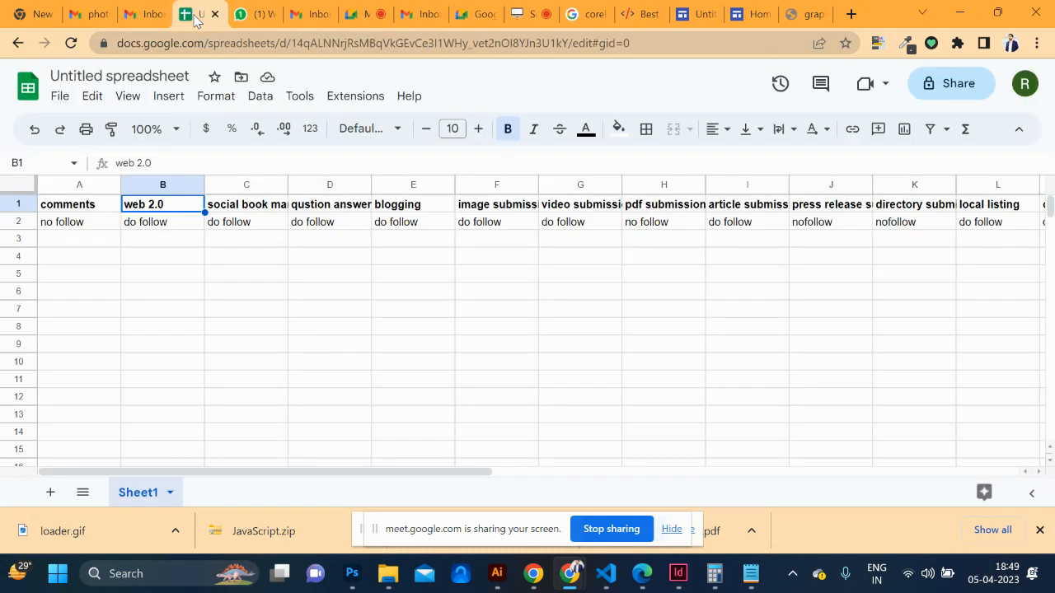
# List wordpress.com, google sites, wix.com and instapaper.com in B3–B6, then go to the last tab's address bar
pyautogui.click(146, 240)
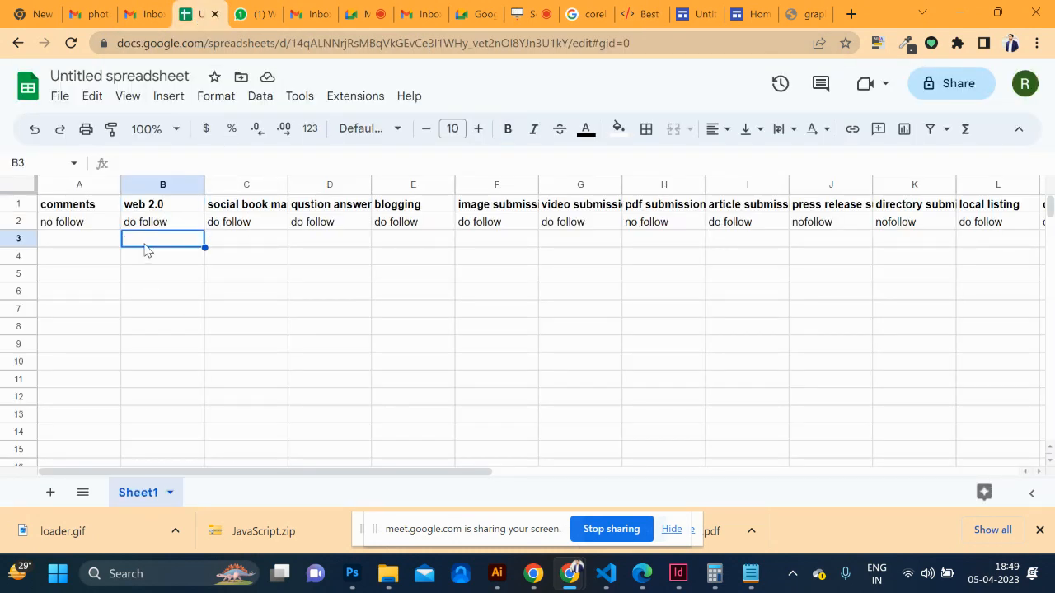
pyautogui.doubleClick(145, 244)
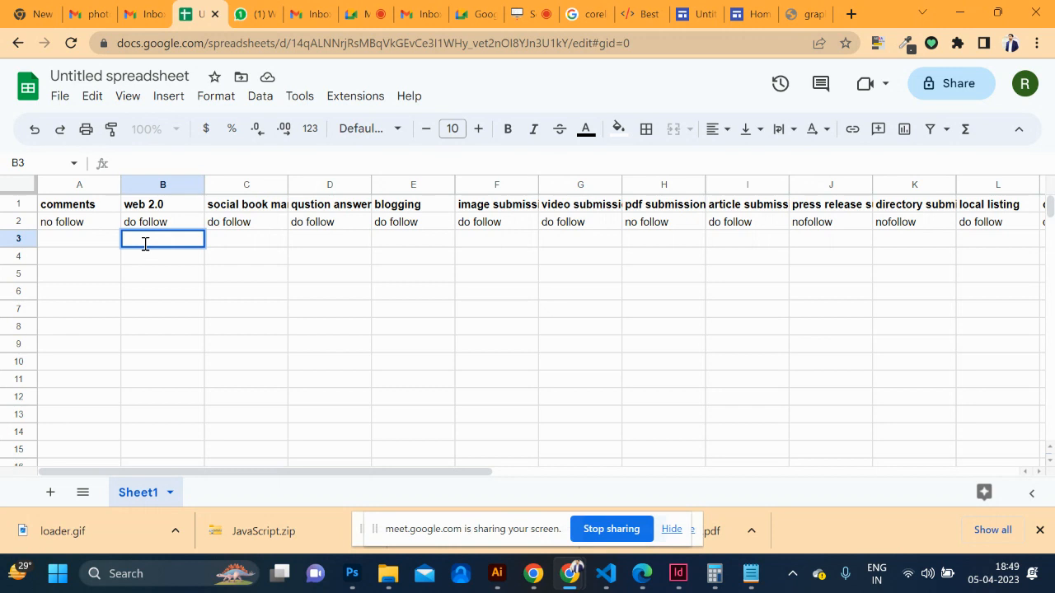
pyautogui.write('wordpress.com')
pyautogui.click(161, 259)
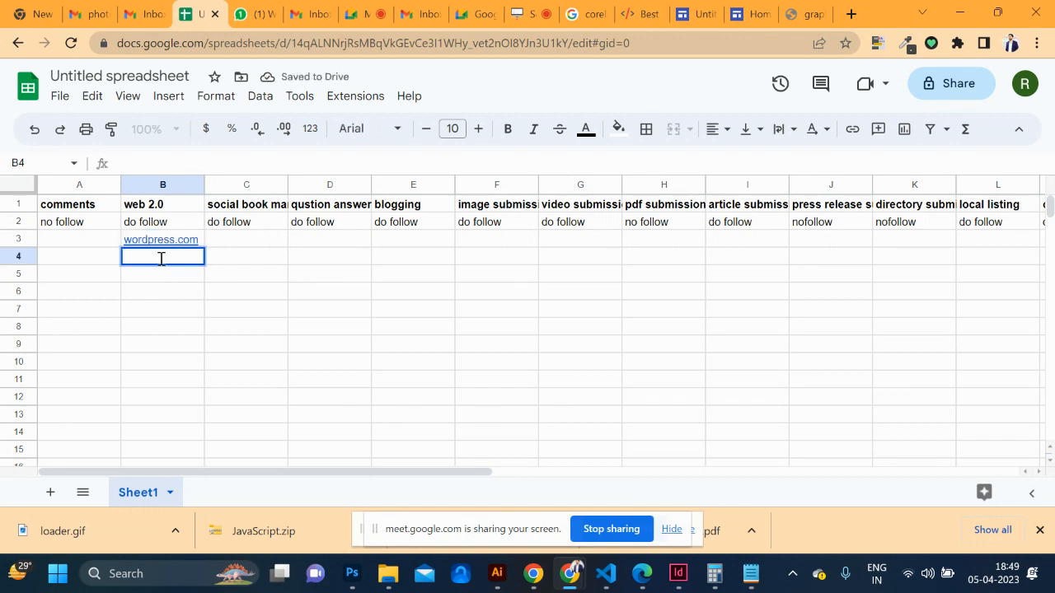
pyautogui.write('google sites')
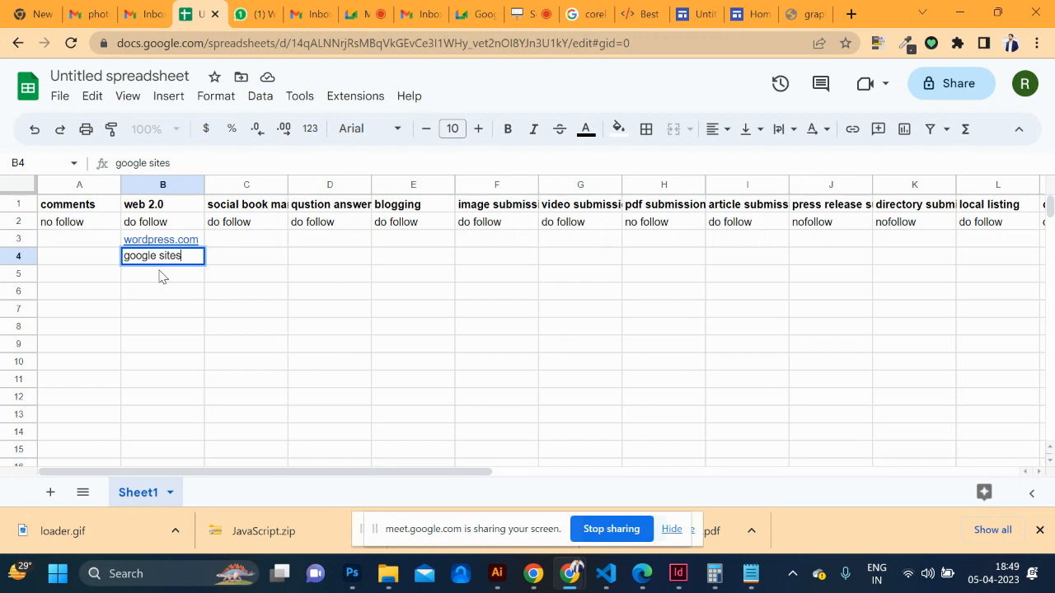
pyautogui.click(161, 273)
pyautogui.write('wix.com')
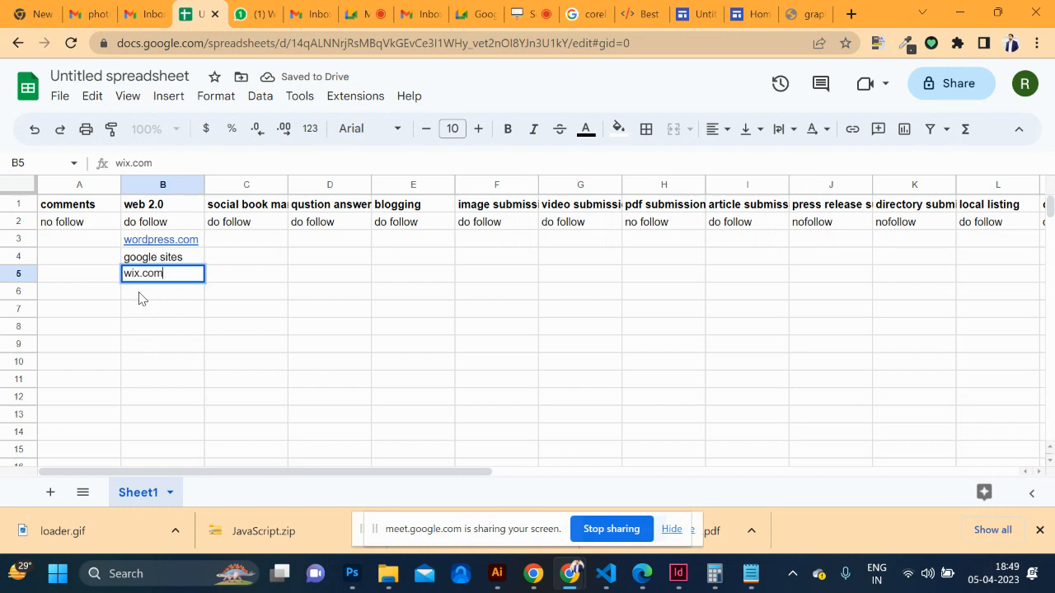
pyautogui.click(139, 295)
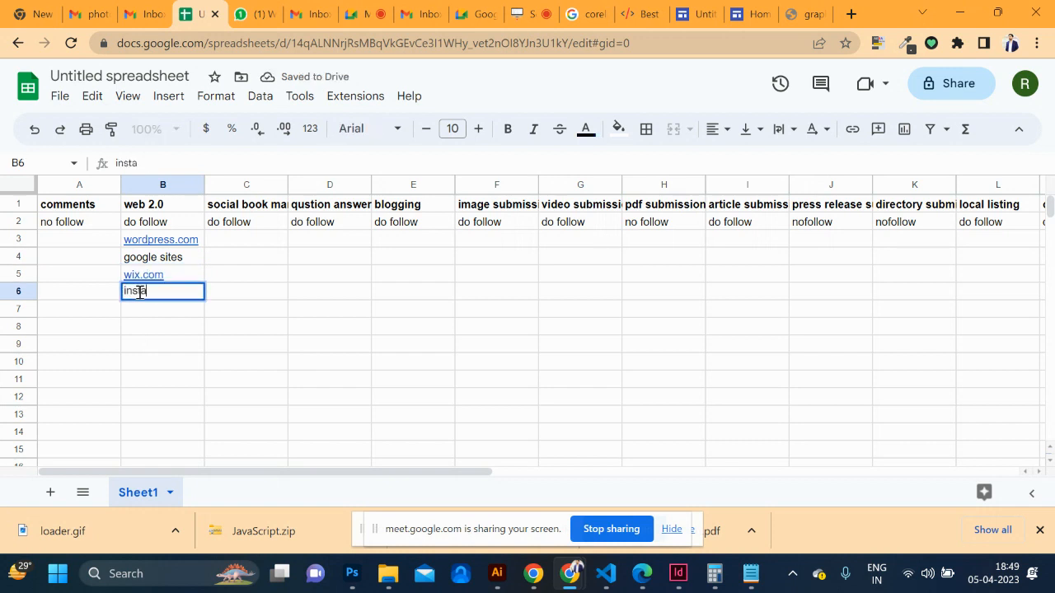
pyautogui.press('BackSpace')
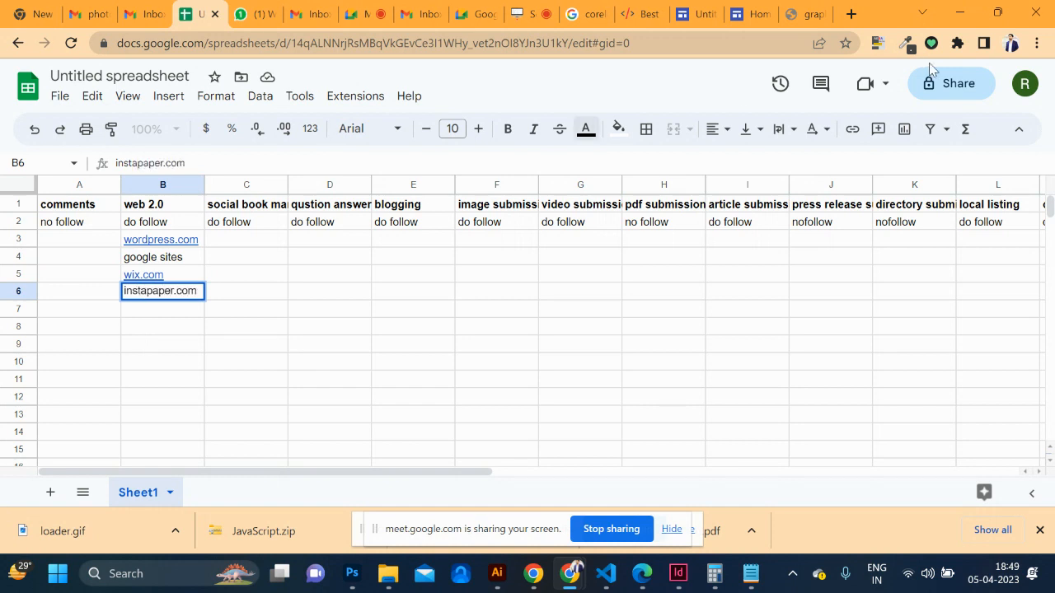
pyautogui.click(799, 14)
pyautogui.click(487, 47)
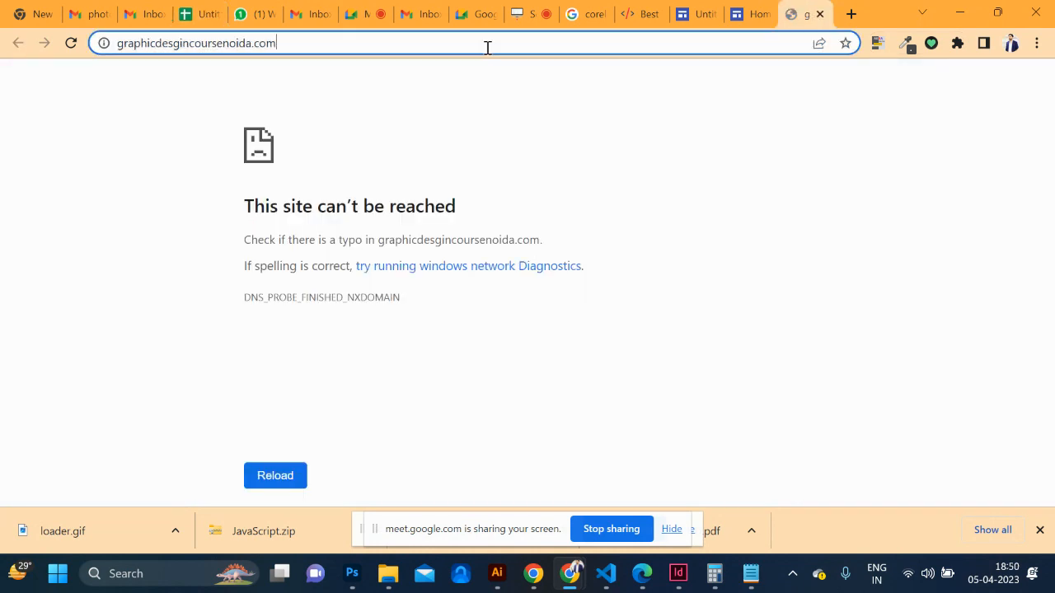
# Go to the instapaper.com website
pyautogui.write('insta')
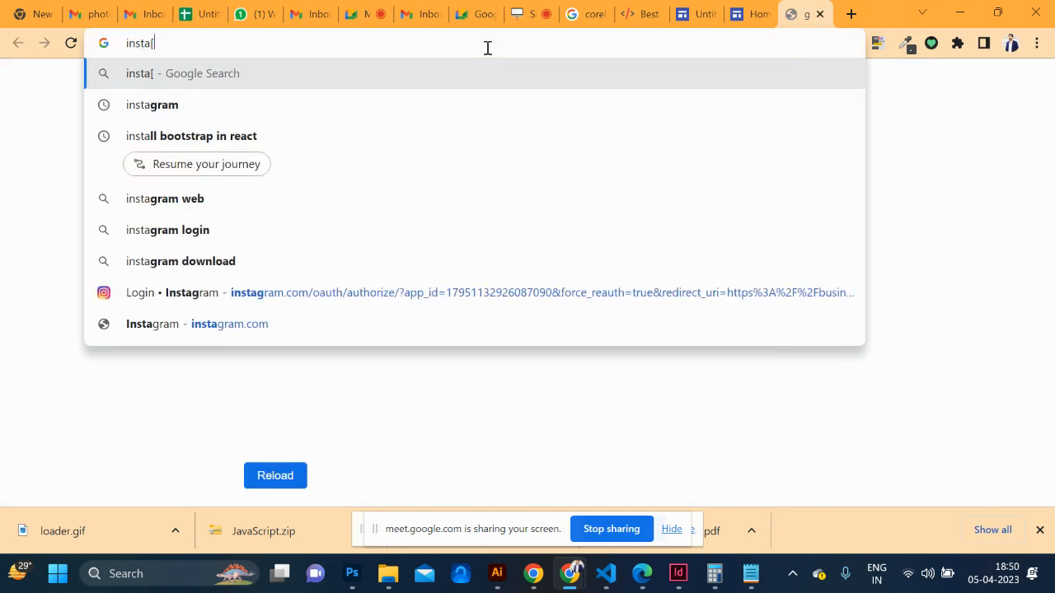
pyautogui.write('pe')
pyautogui.press('BackSpace')
pyautogui.write('apaper.com')
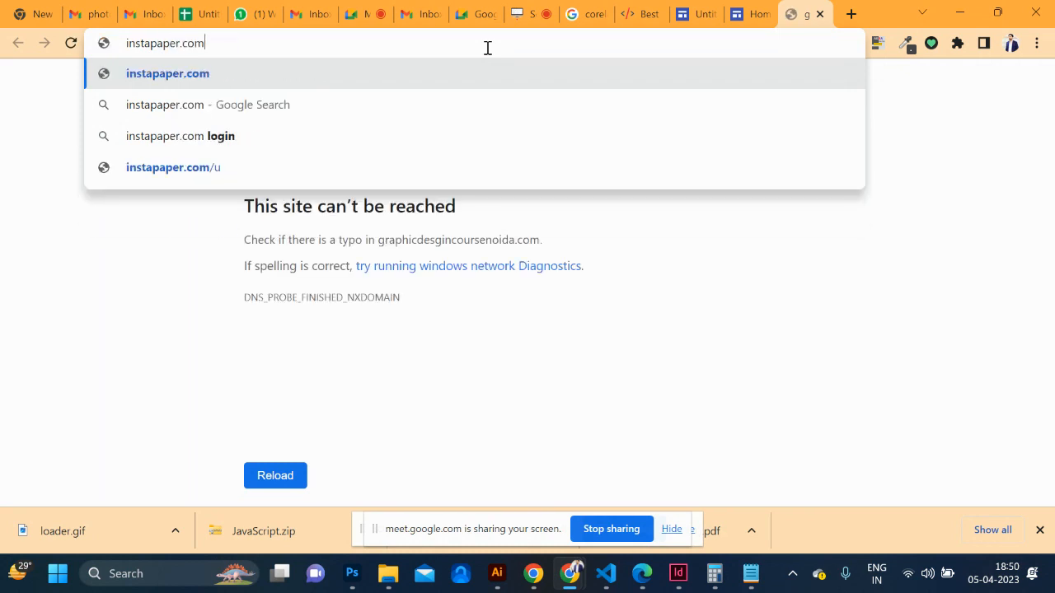
pyautogui.press('Return')
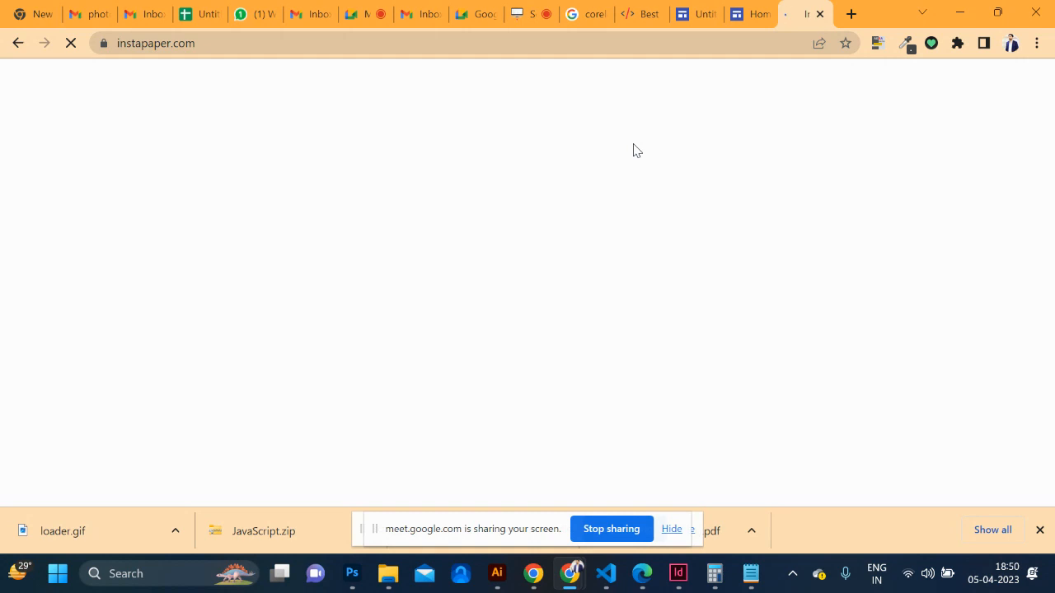
pyautogui.scroll(-4, 848, 343)
pyautogui.scroll(-1, 815, 340)
pyautogui.scroll(2, 643, 222)
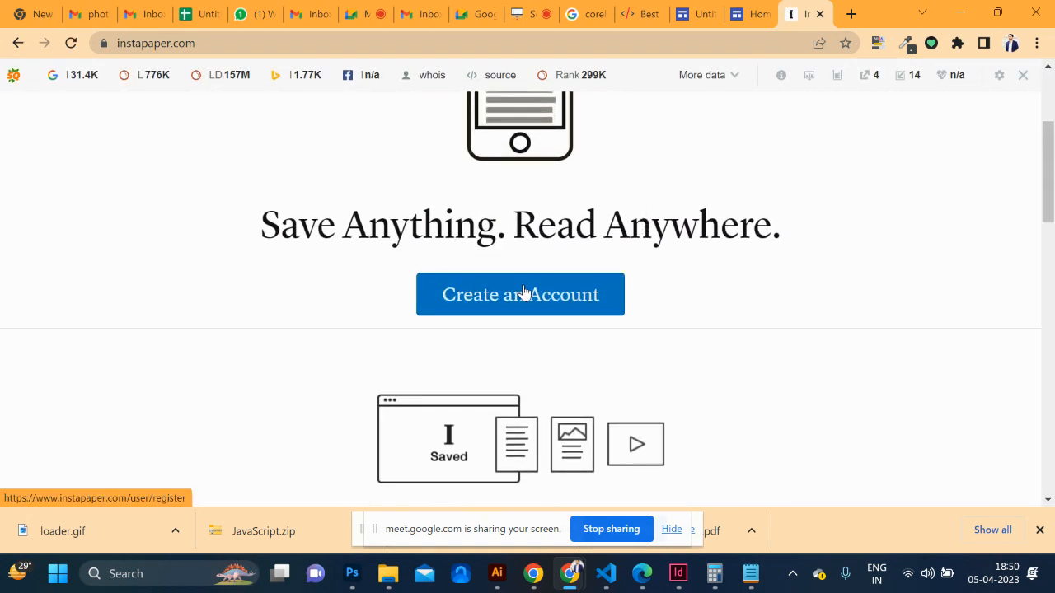
# Submit the Instapaper sign-up form with an email, a password and the reCAPTCHA check
pyautogui.click(522, 292)
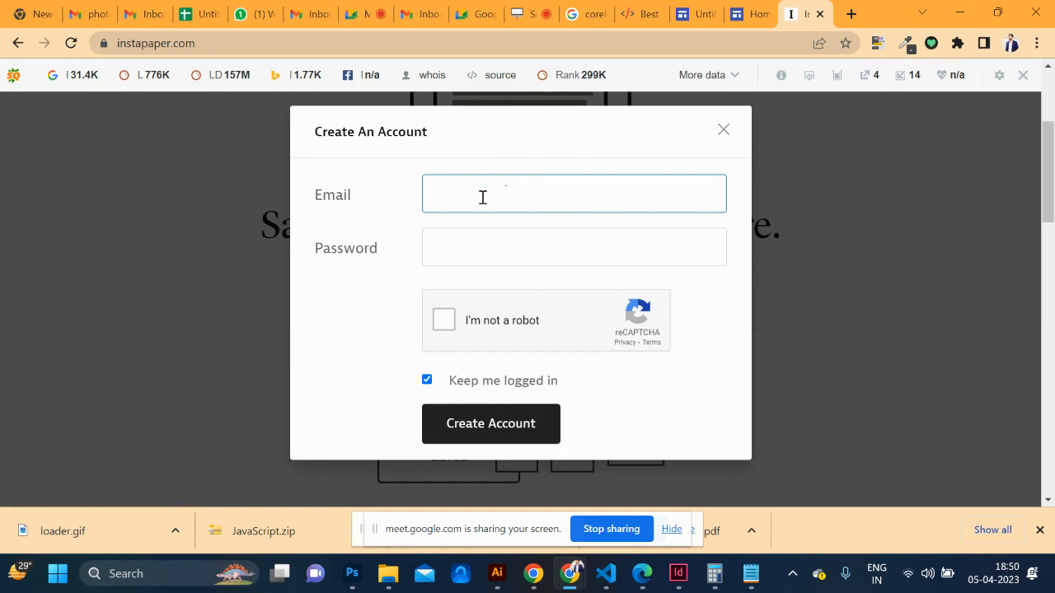
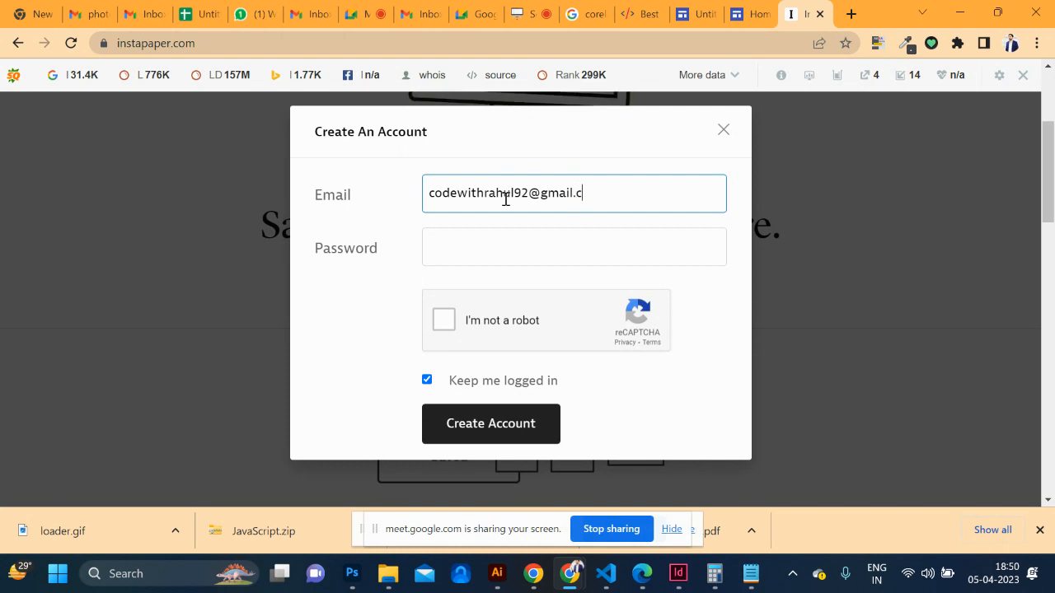
pyautogui.press('Tab')
pyautogui.write('•••••••••••')
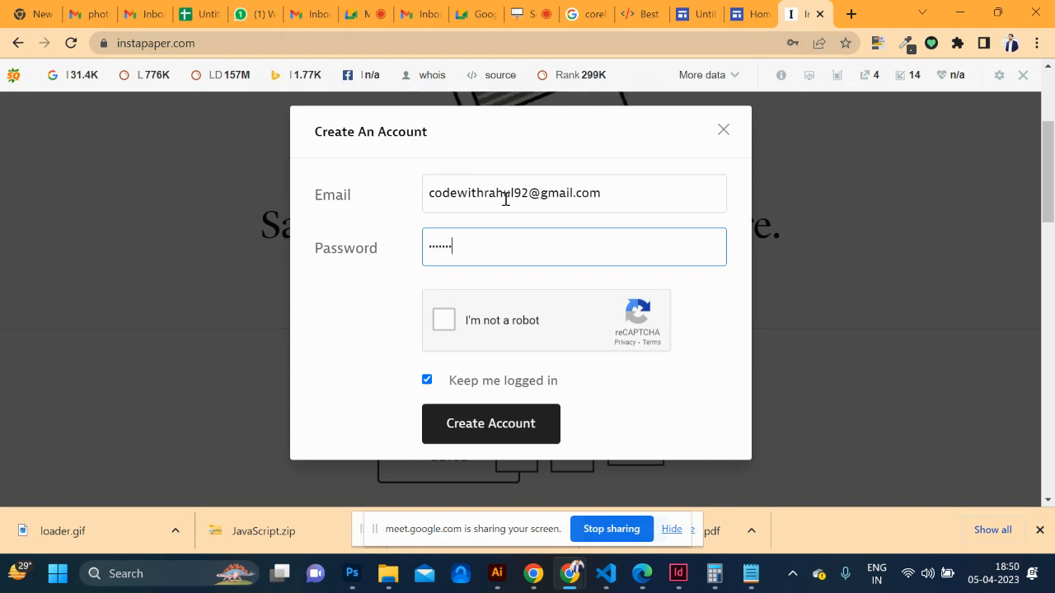
pyautogui.press('Tab')
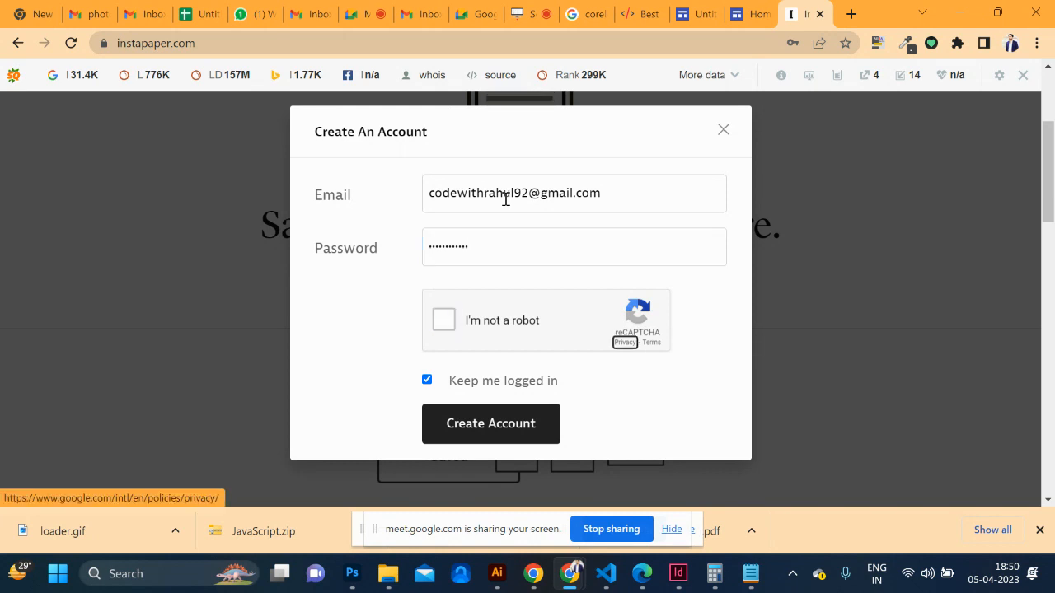
pyautogui.click(445, 326)
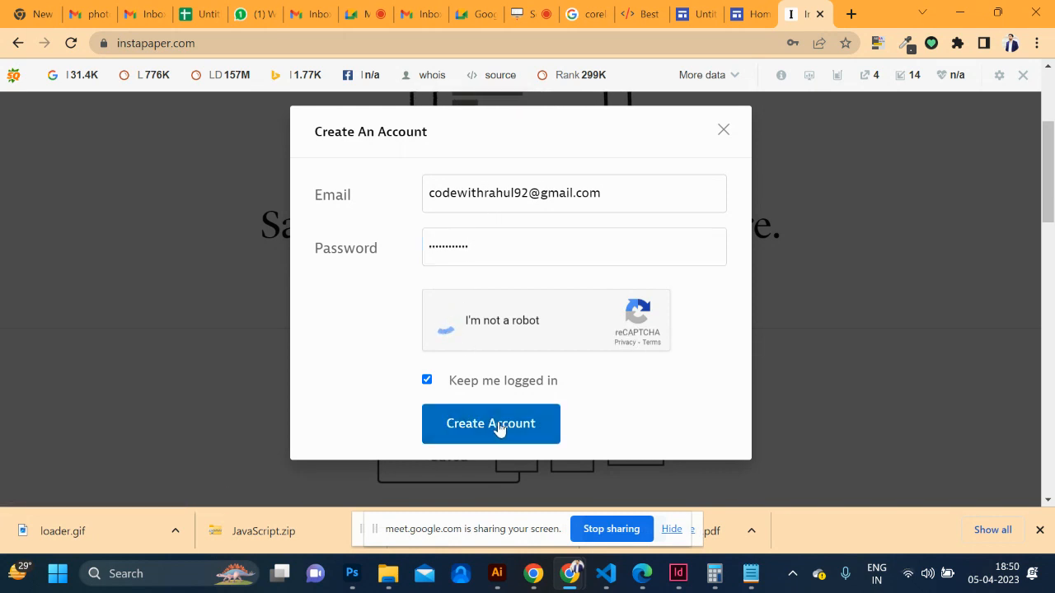
pyautogui.click(494, 430)
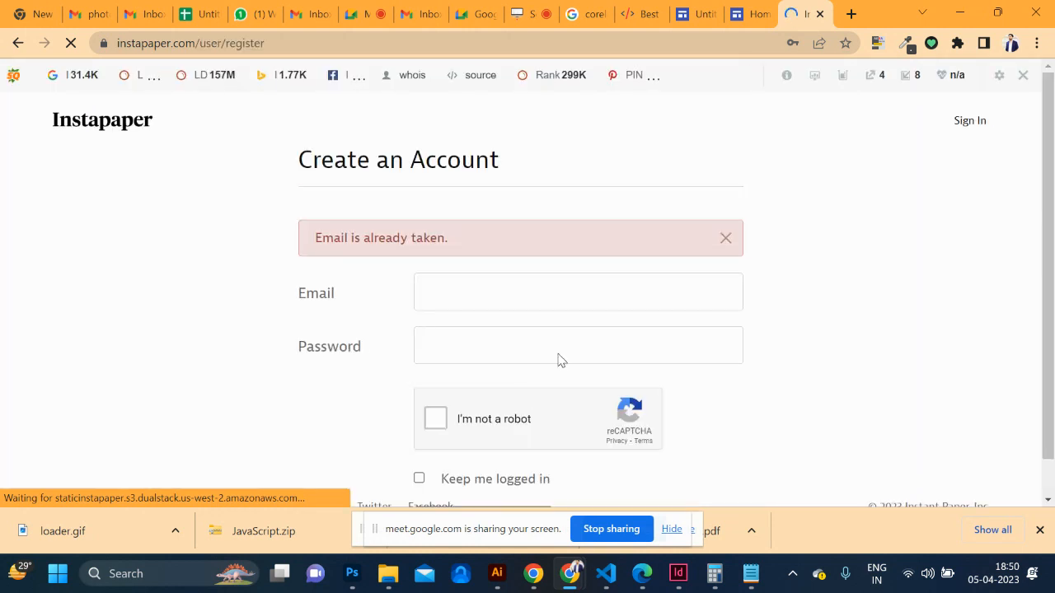
pyautogui.scroll(-1, 608, 341)
pyautogui.scroll(1, 608, 341)
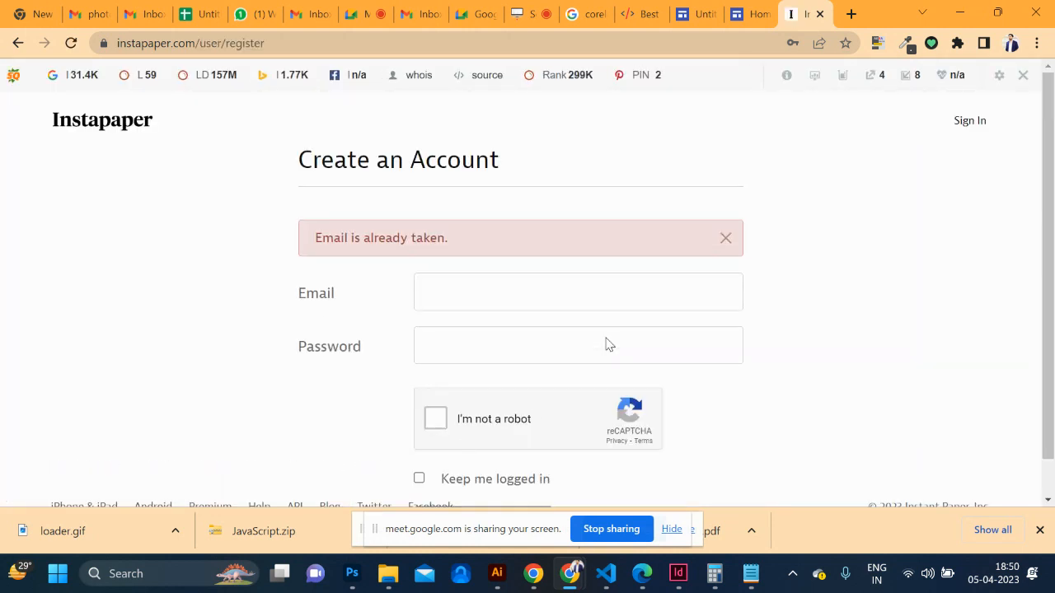
# Try signing in to Instapaper with the account email and password, retrying after mismatch errors
pyautogui.click(958, 123)
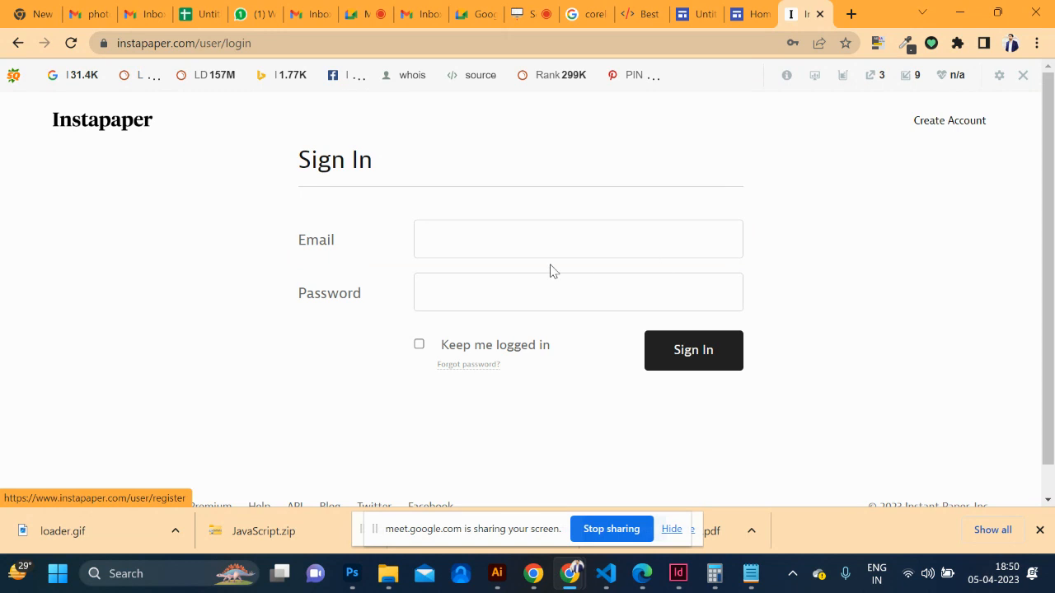
pyautogui.click(506, 257)
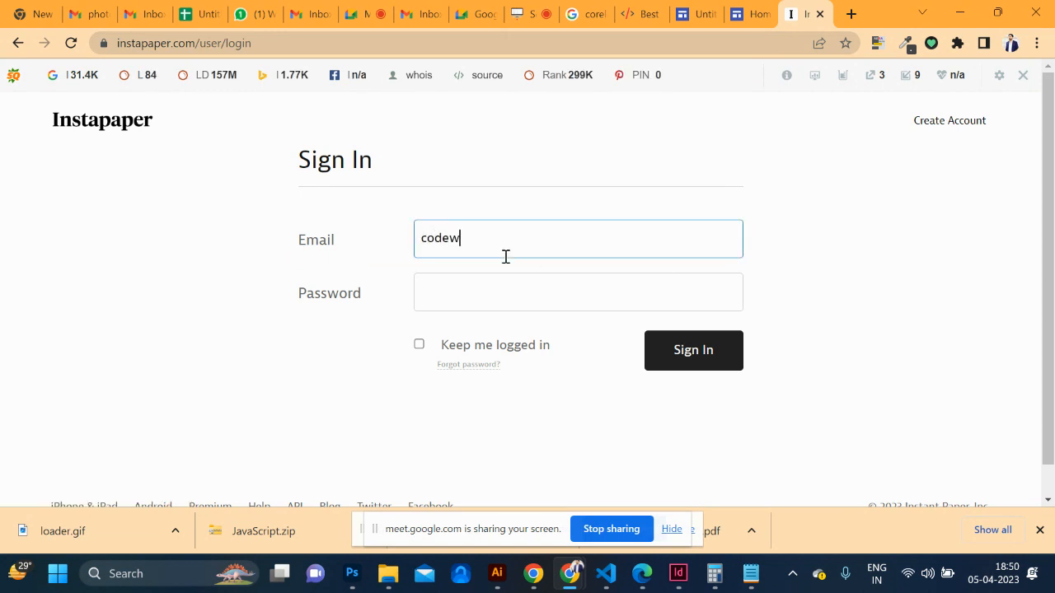
pyautogui.press('Tab')
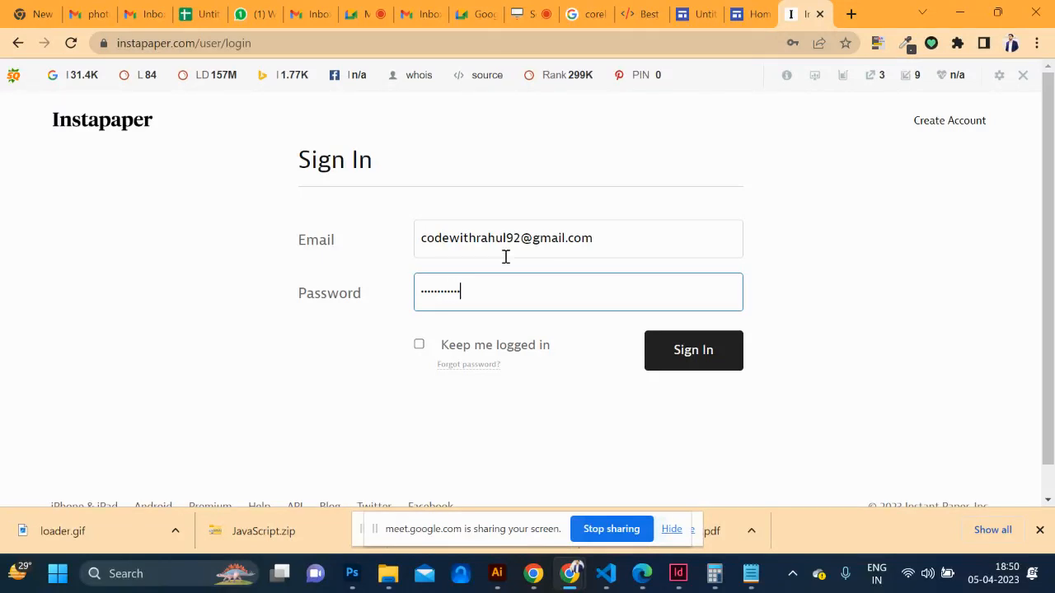
pyautogui.click(690, 365)
pyautogui.click(682, 349)
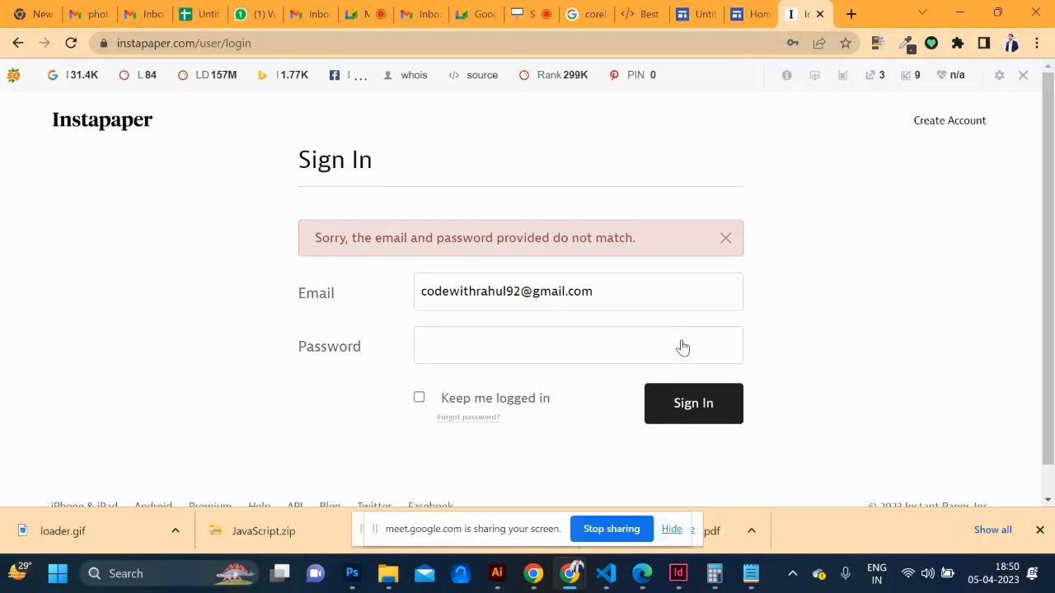
pyautogui.click(514, 347)
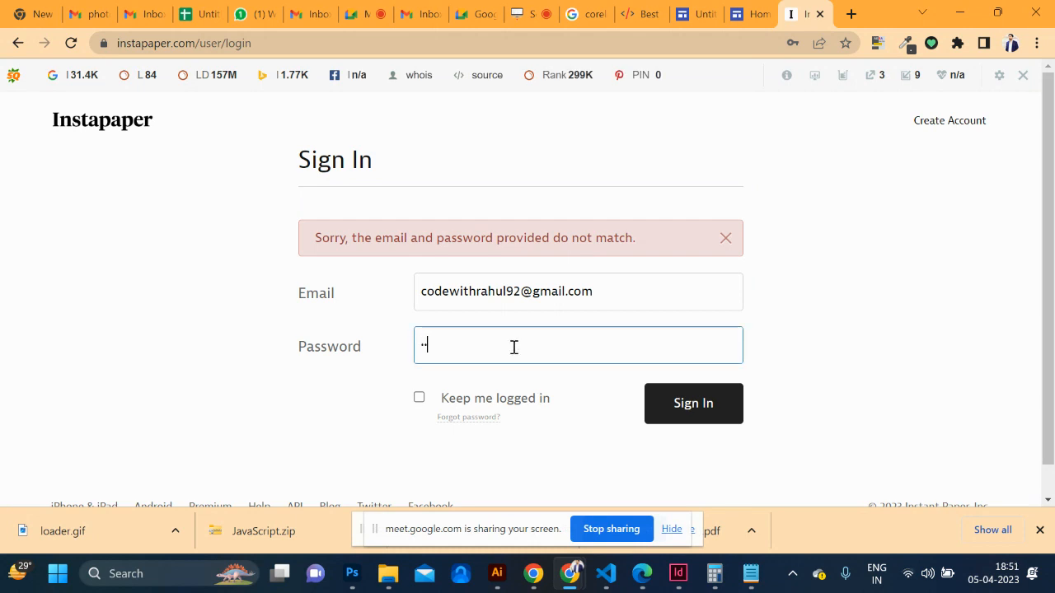
pyautogui.press('Return')
pyautogui.click(532, 348)
pyautogui.press('Return')
pyautogui.click(572, 352)
# Request an Instapaper password-reset link for the account email, then bring up Gmail
pyautogui.scroll(-1, 575, 352)
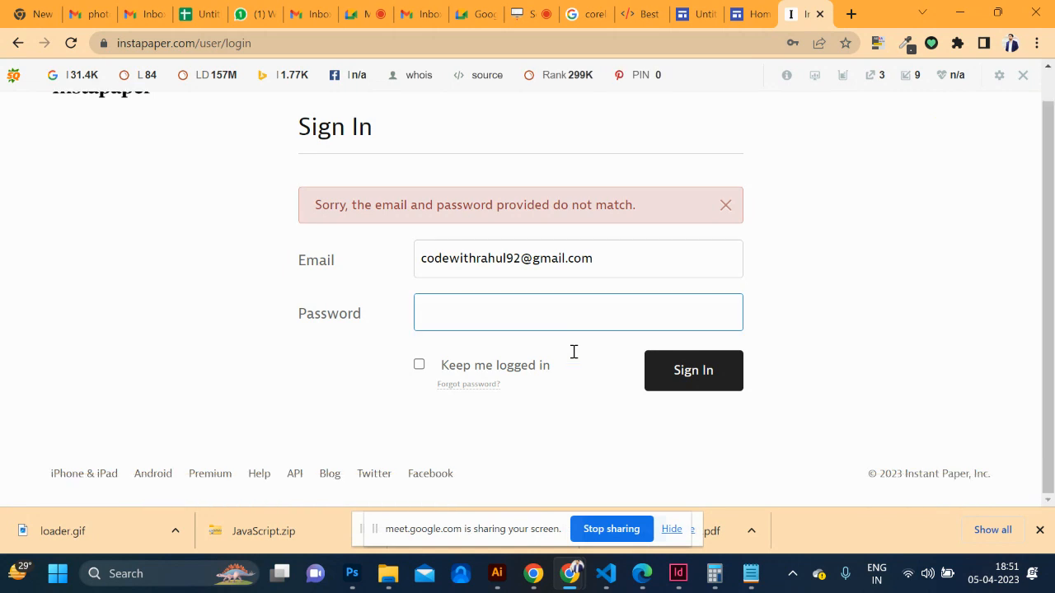
pyautogui.click(459, 386)
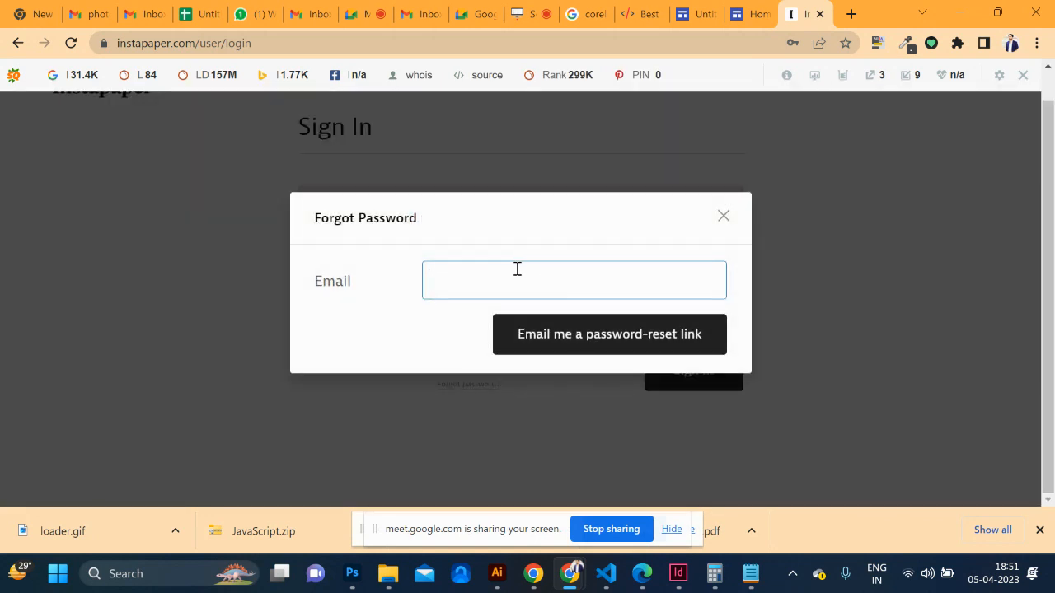
pyautogui.click(537, 332)
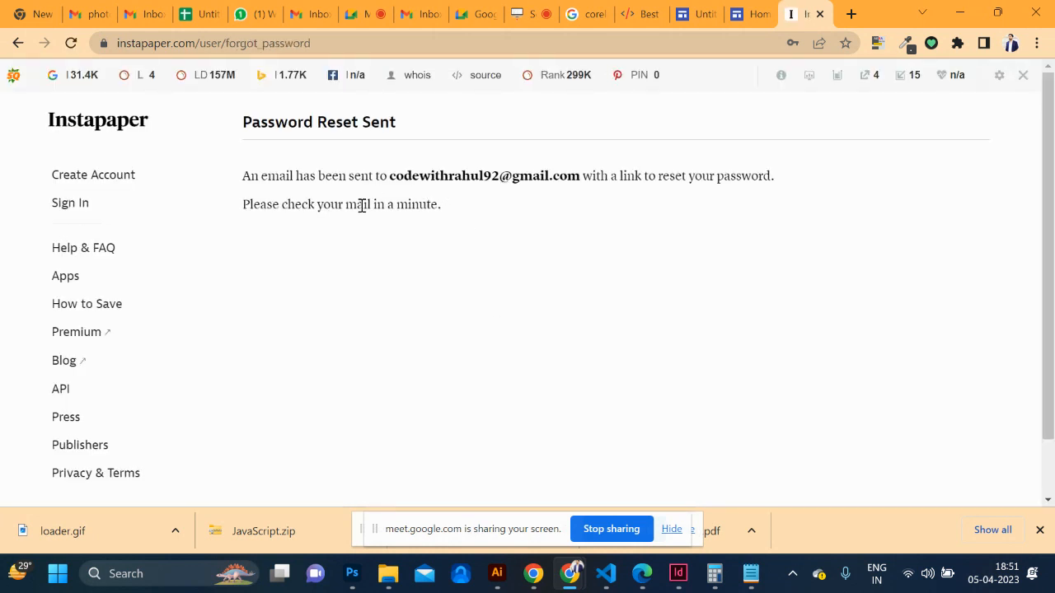
pyautogui.click(415, 15)
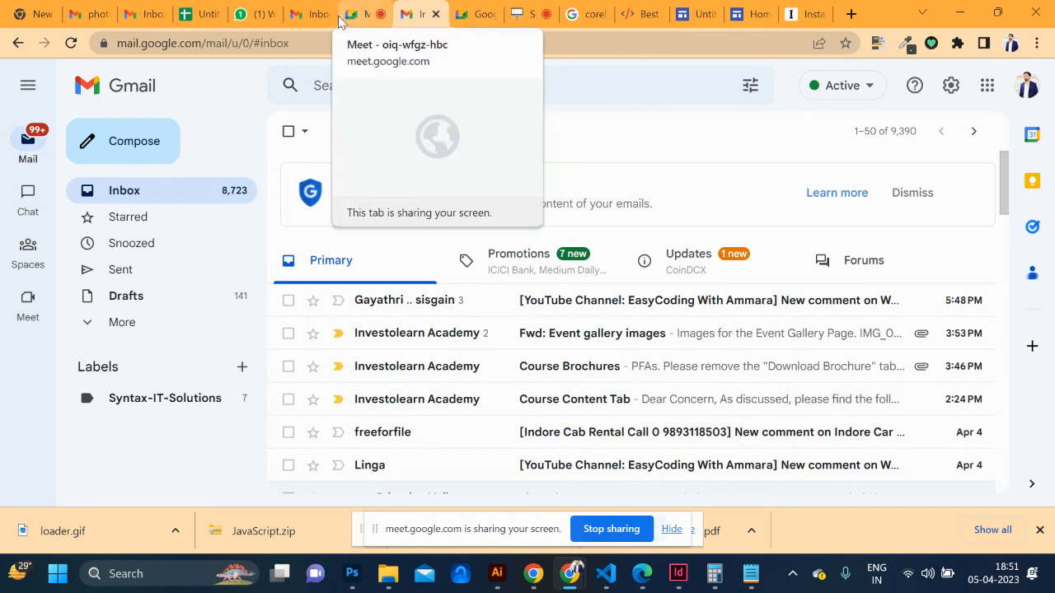
# Switch to the other Google account's inbox and follow the link in the Instapaper password reset email
pyautogui.click(307, 15)
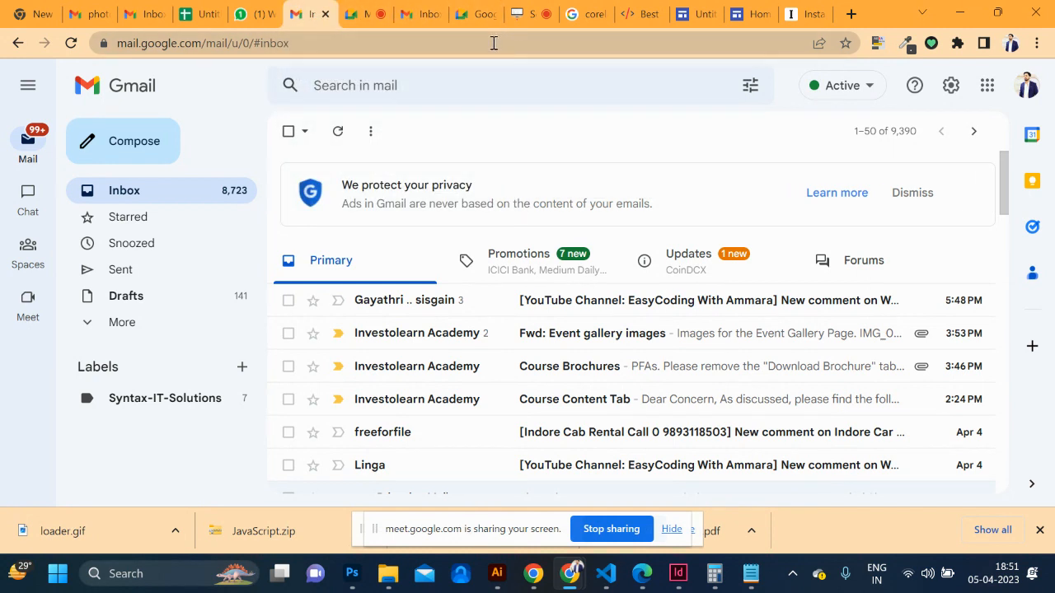
pyautogui.click(1026, 85)
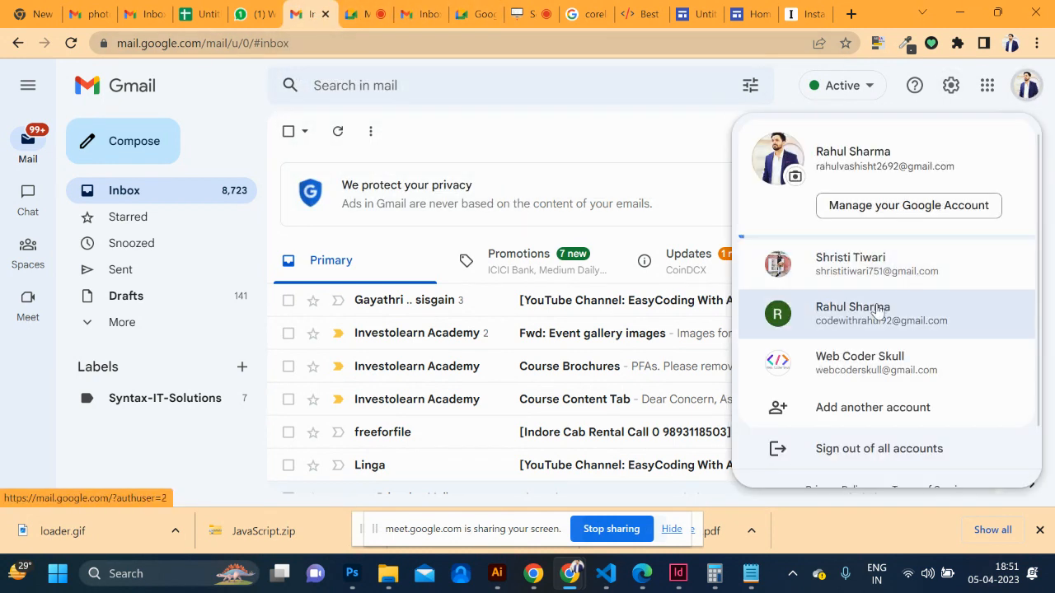
pyautogui.scroll(-1, 878, 311)
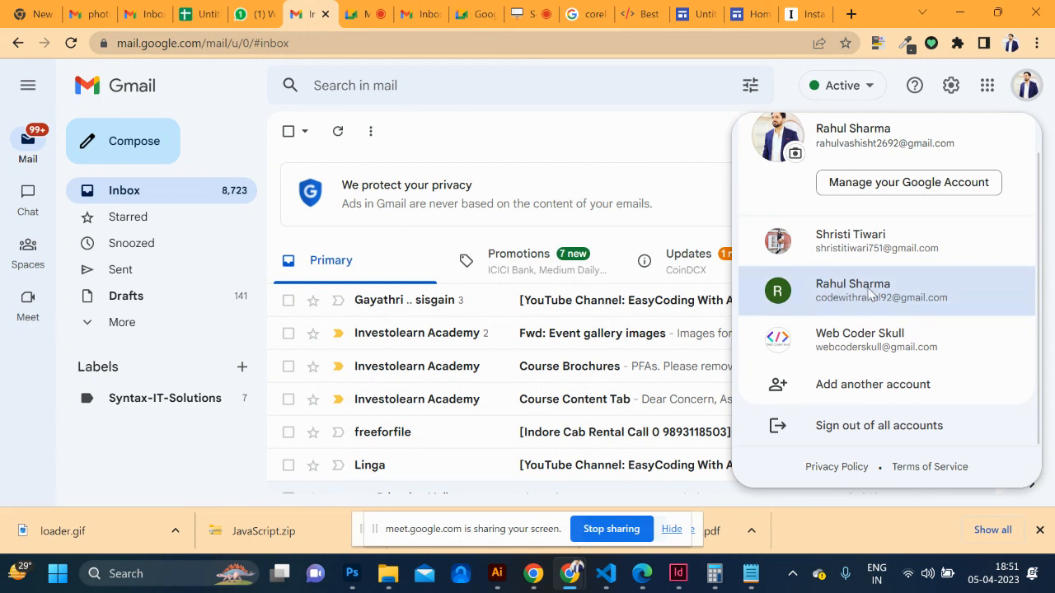
pyautogui.click(871, 295)
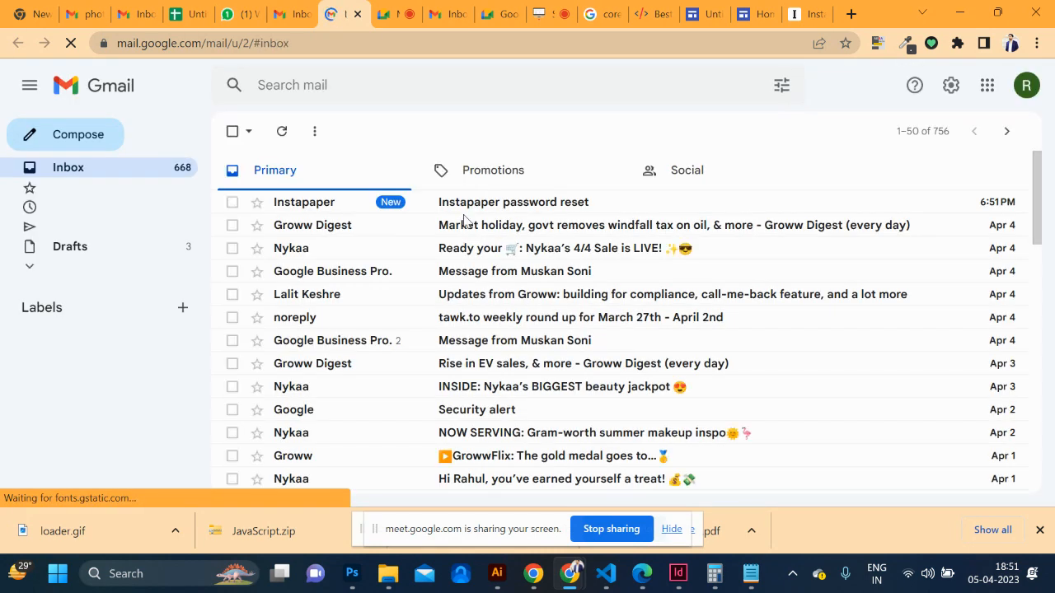
pyautogui.click(524, 204)
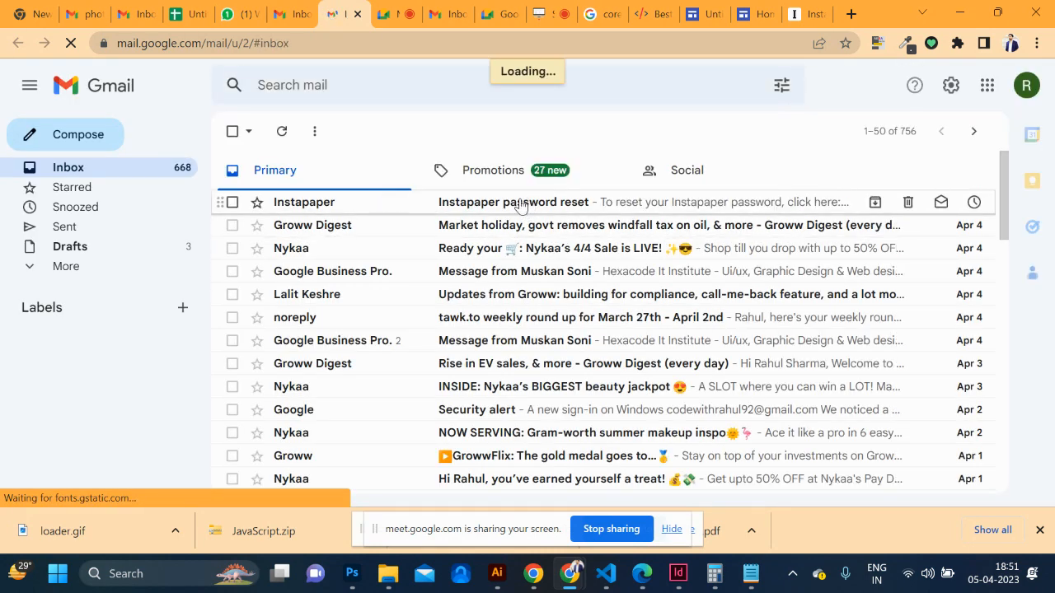
pyautogui.click(397, 298)
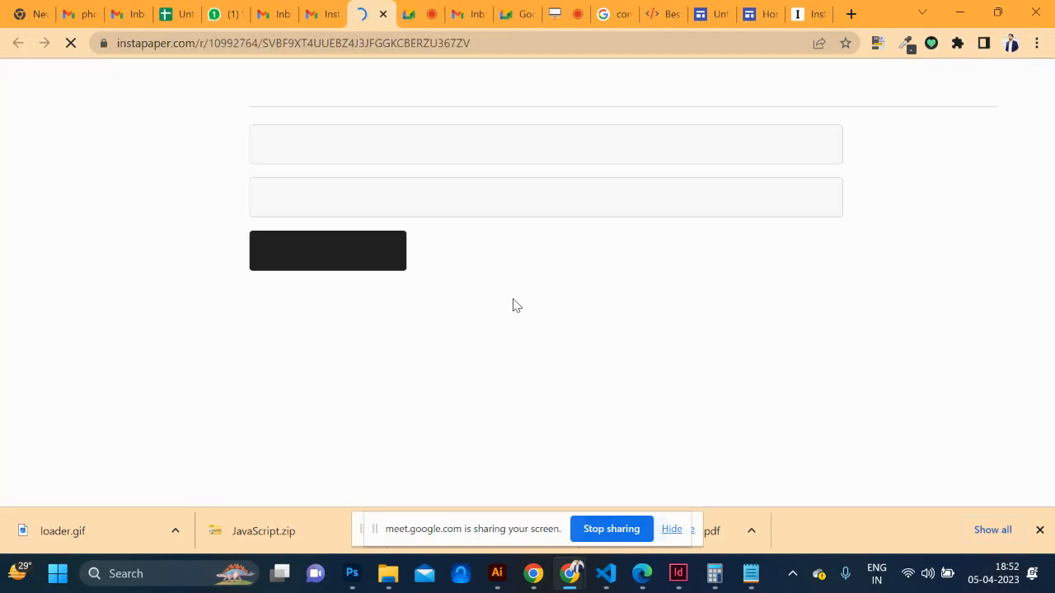
# Enter and save a new Instapaper account password
pyautogui.click(386, 188)
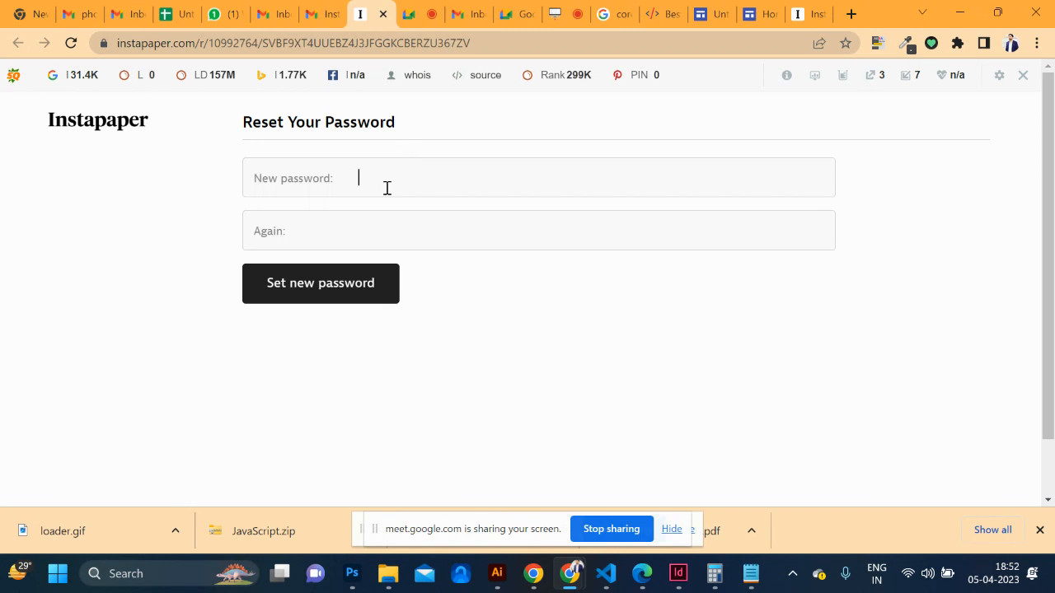
pyautogui.write('a')
pyautogui.click(327, 296)
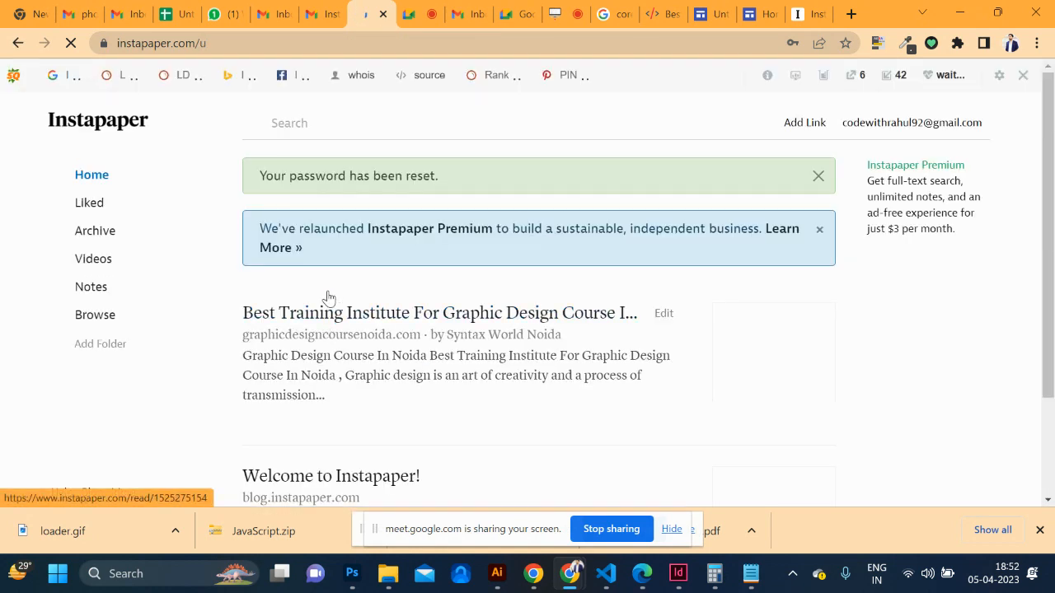
# Open the saved article 'Best Training Institute For Graphic Design Course In Noida'
pyautogui.scroll(-2, 462, 346)
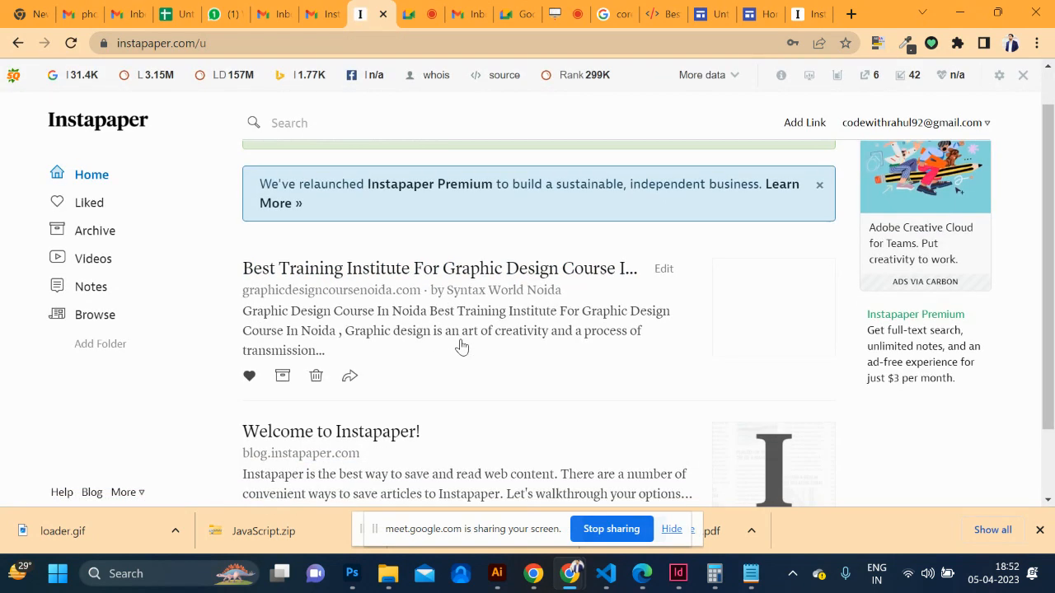
pyautogui.scroll(1, 462, 346)
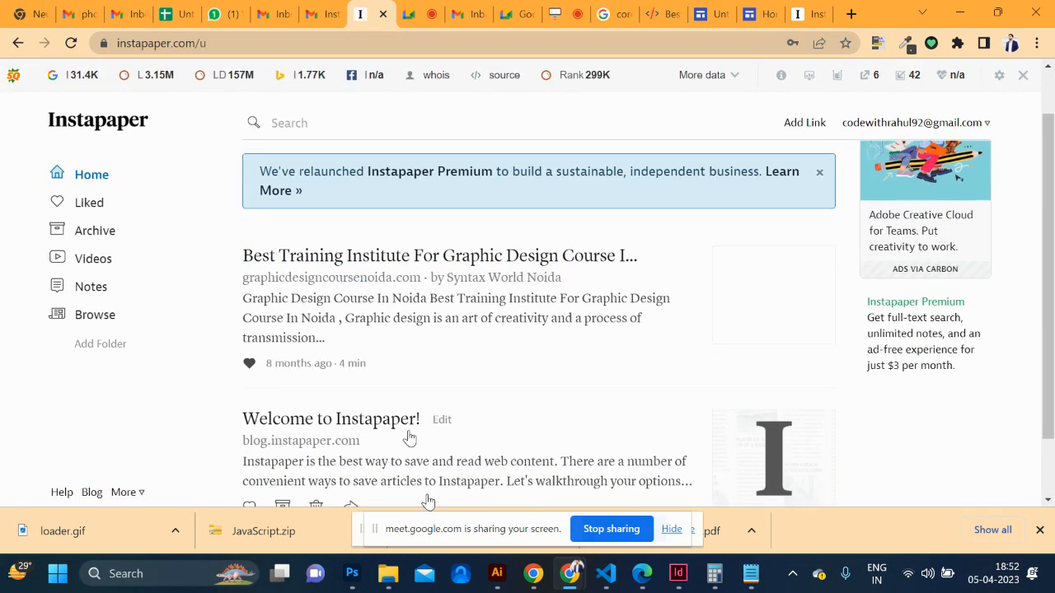
pyautogui.click(393, 257)
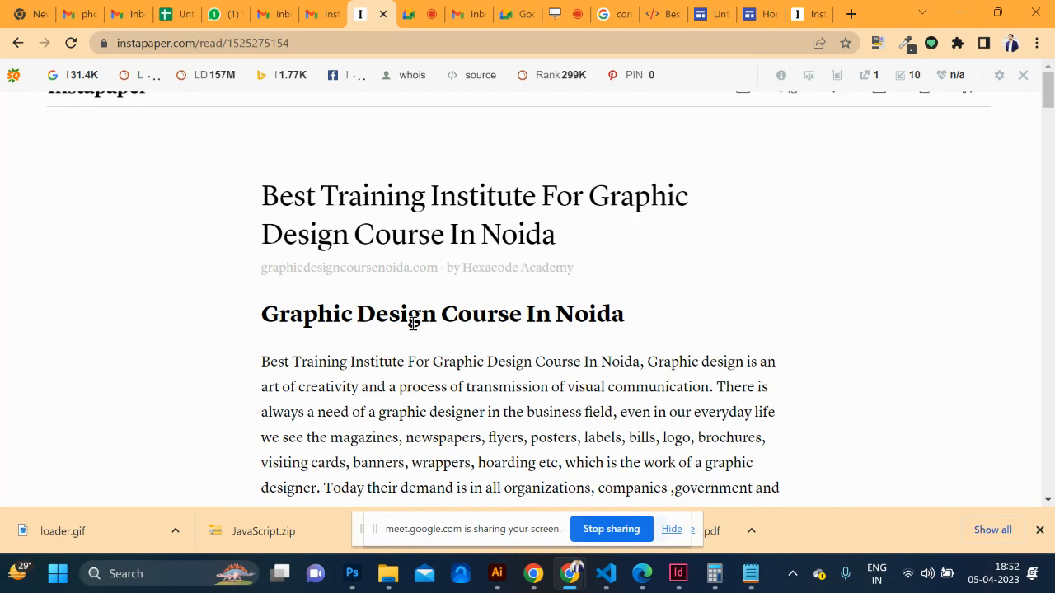
# Scroll through the graphic design course article
pyautogui.scroll(-4, 413, 323)
pyautogui.scroll(-9, 413, 323)
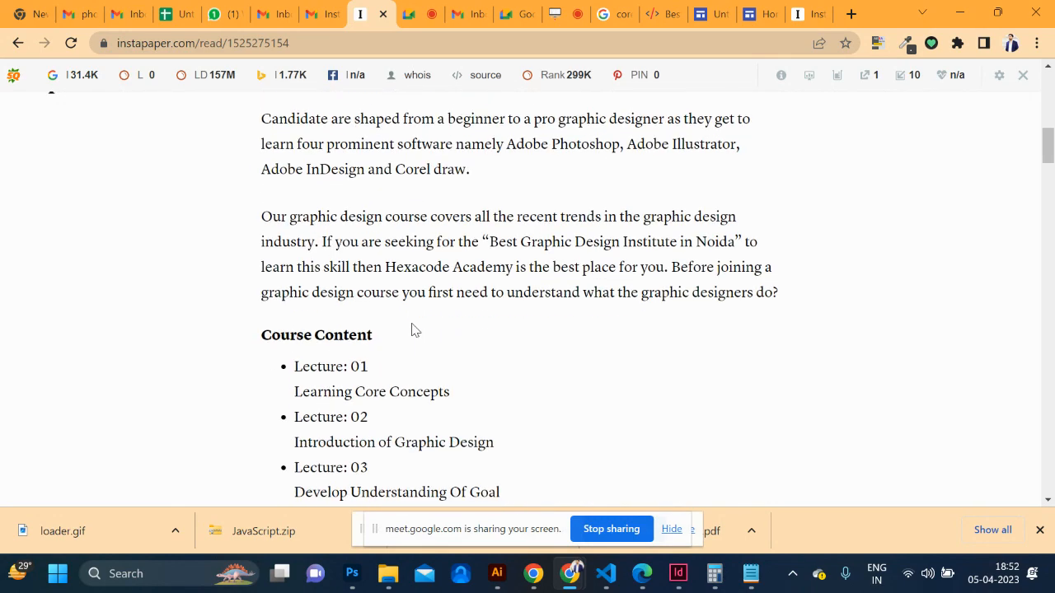
pyautogui.scroll(-12, 412, 330)
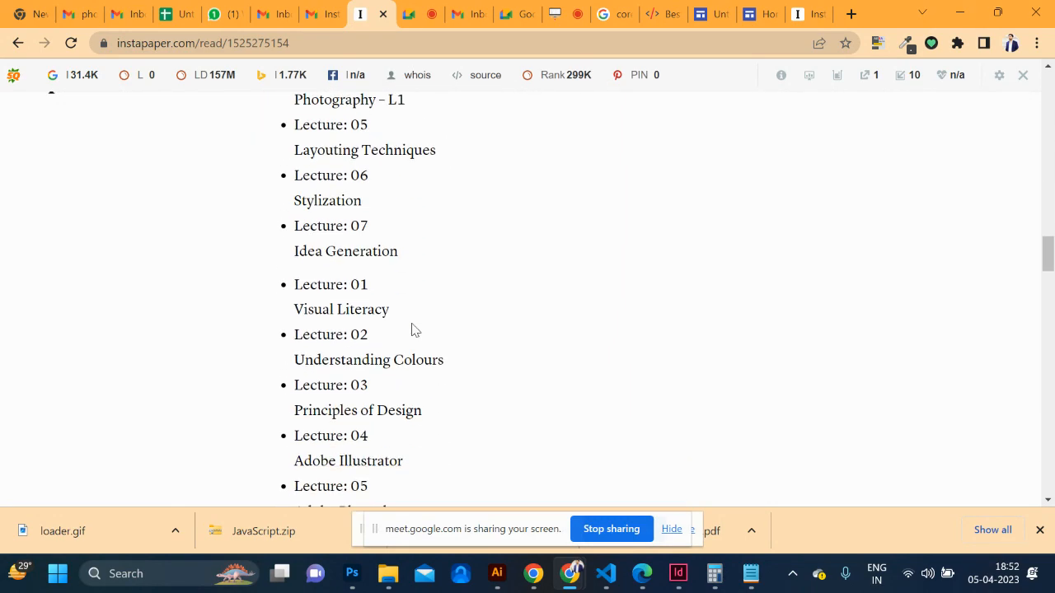
pyautogui.scroll(-14, 413, 328)
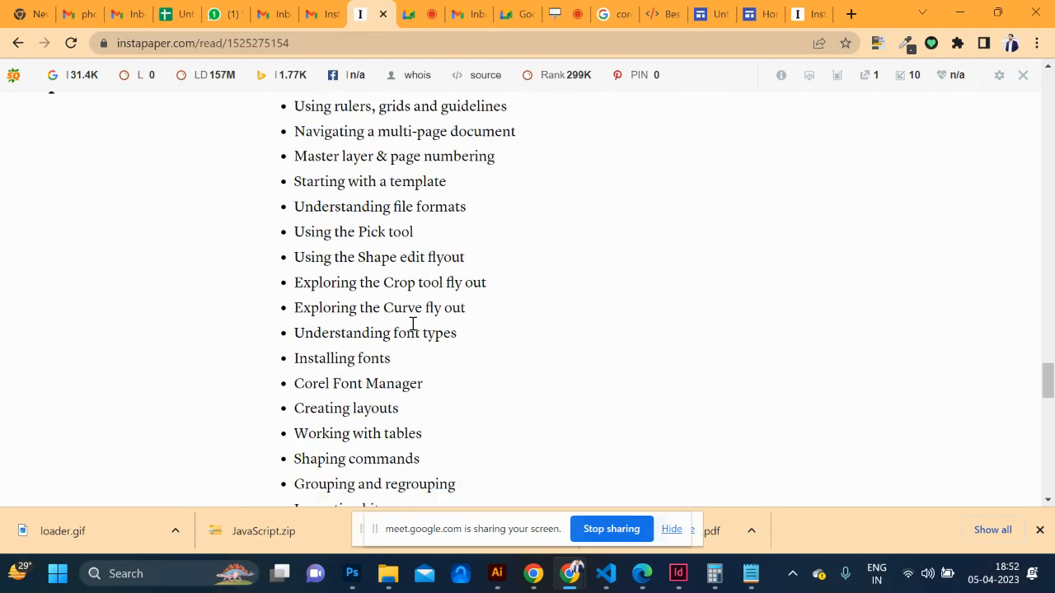
pyautogui.scroll(13, 413, 324)
pyautogui.scroll(-13, 414, 328)
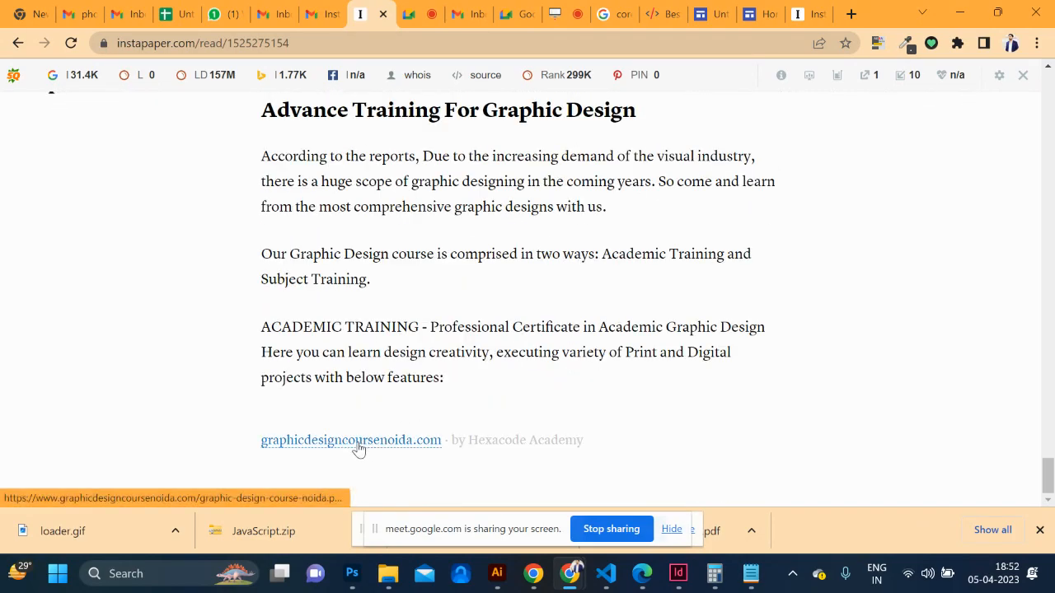
# Visit the graphicdesigncoursenoida.com source site, then return to the Instapaper Home list
pyautogui.click(356, 448)
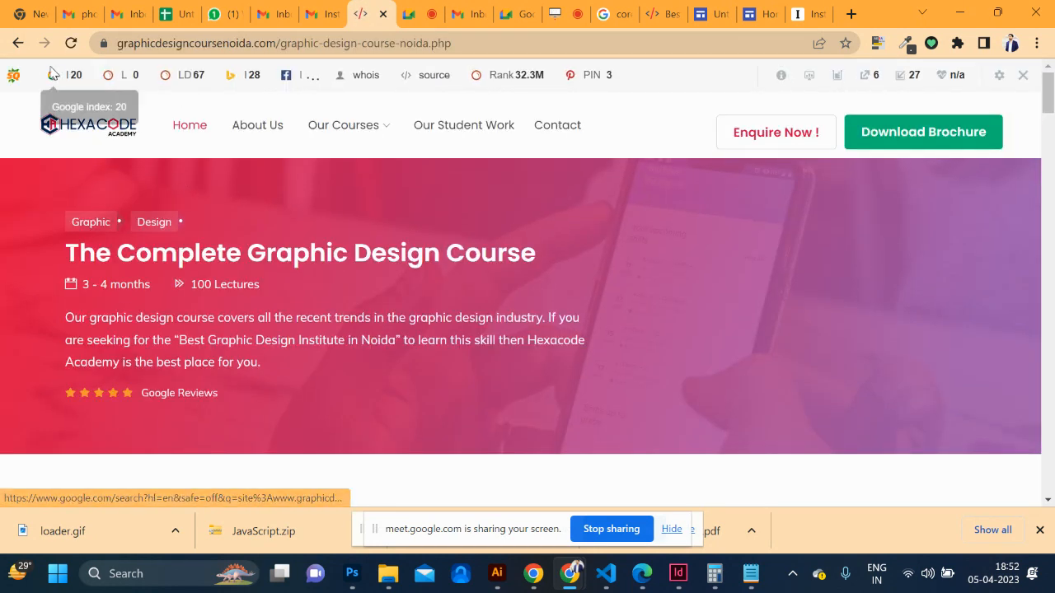
pyautogui.click(18, 44)
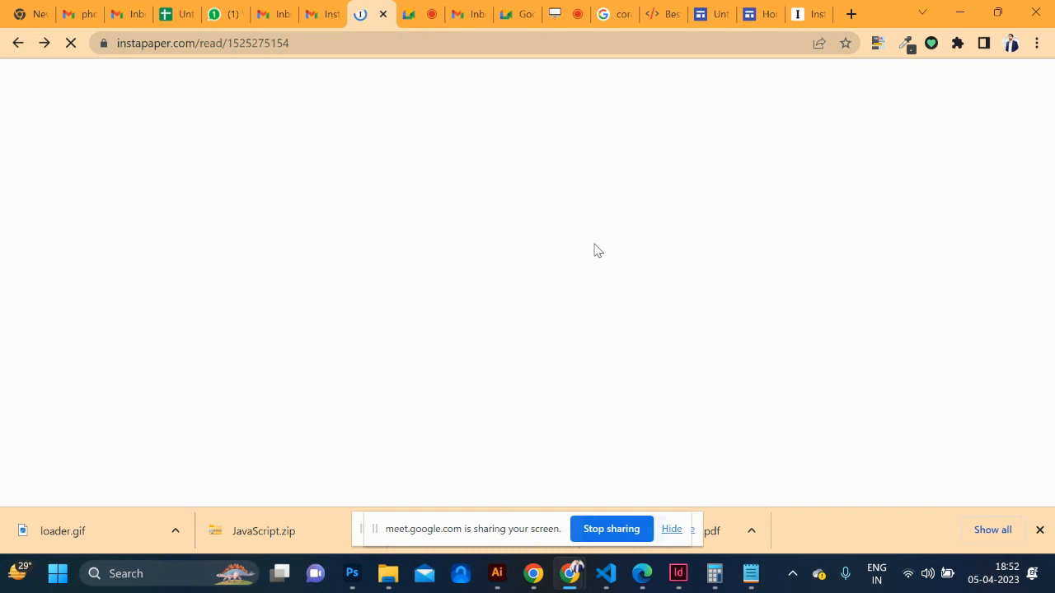
pyautogui.scroll(20, 580, 263)
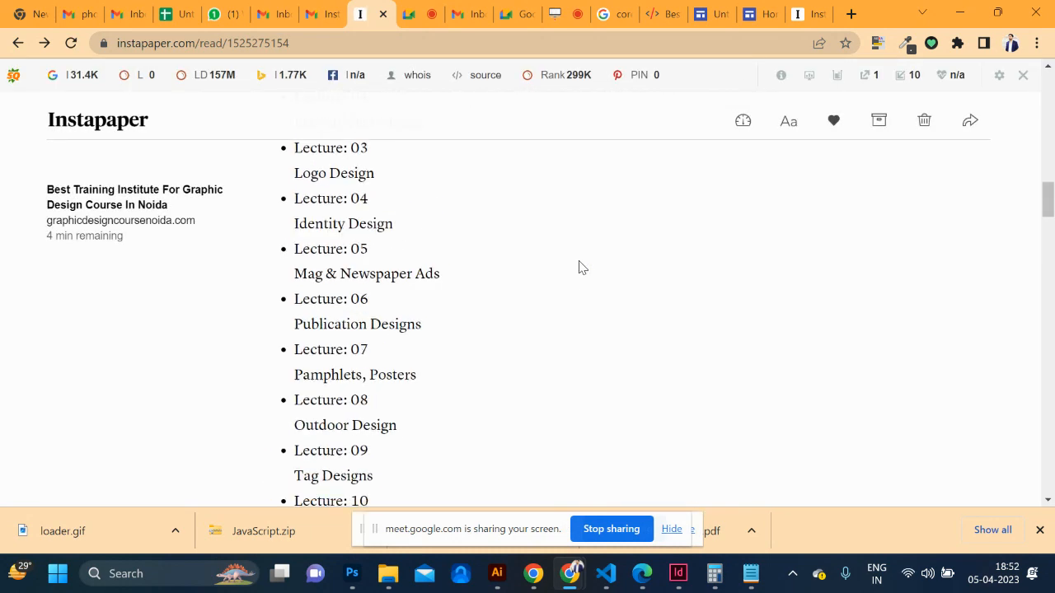
pyautogui.scroll(3, 580, 268)
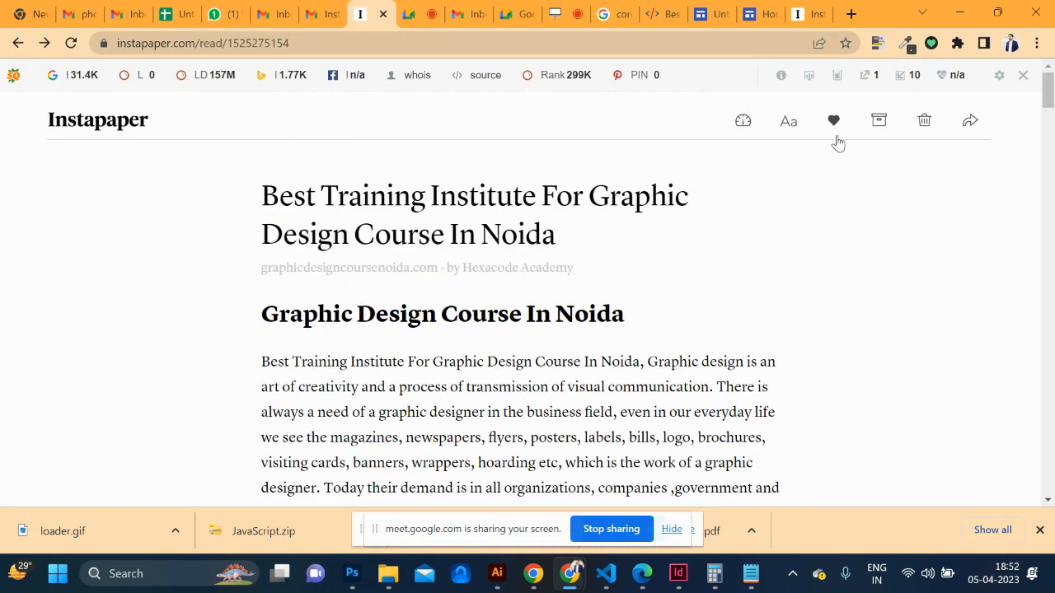
pyautogui.click(62, 122)
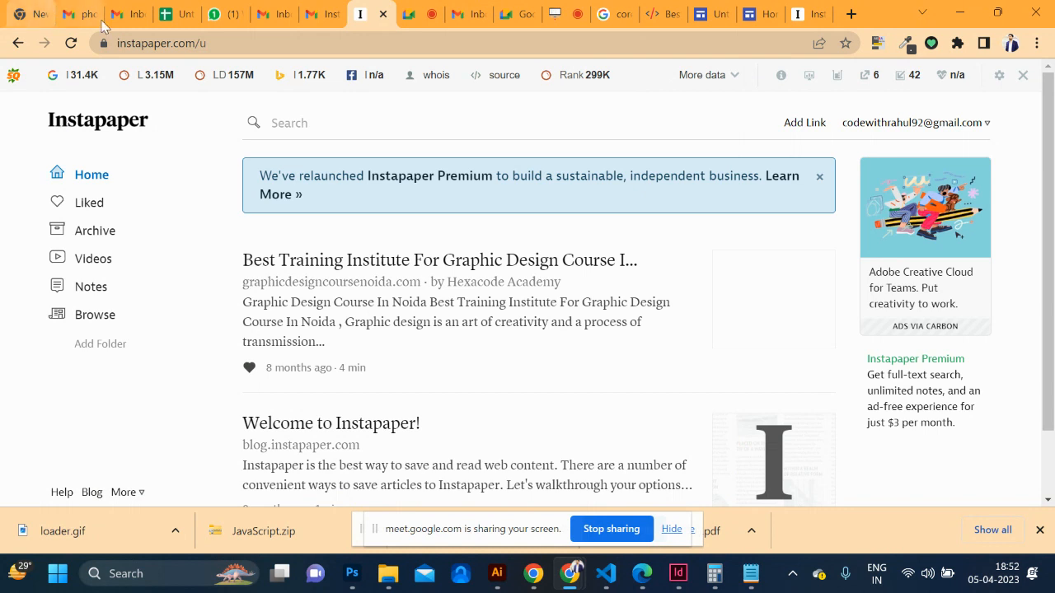
# Search Google for 'web2.0 website list' and open the SirLinksalot Web 2.0 sites result in a new tab
pyautogui.click(171, 10)
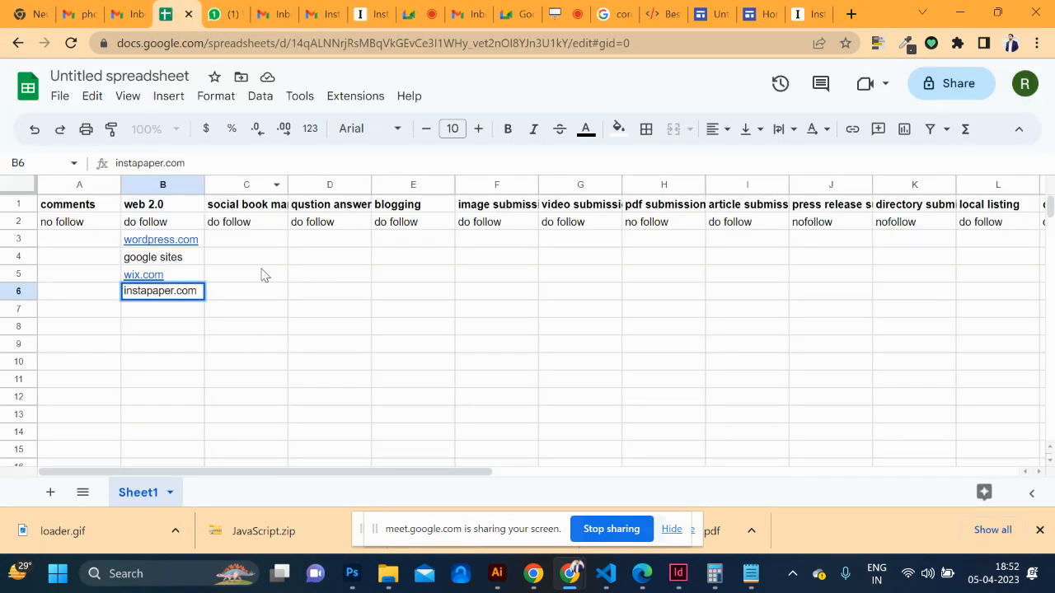
pyautogui.click(804, 13)
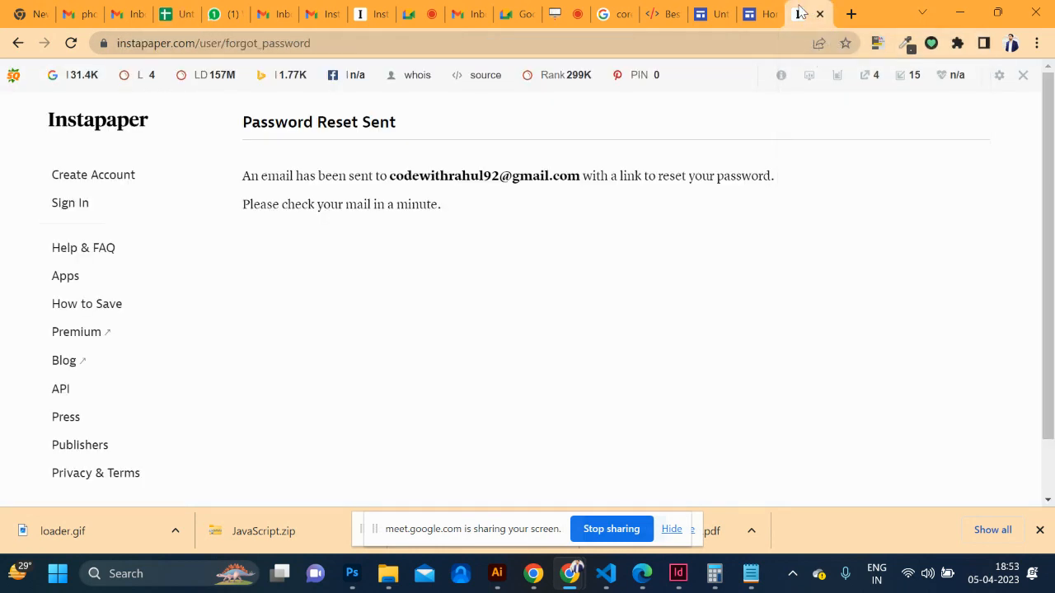
pyautogui.click(499, 43)
pyautogui.write('web2')
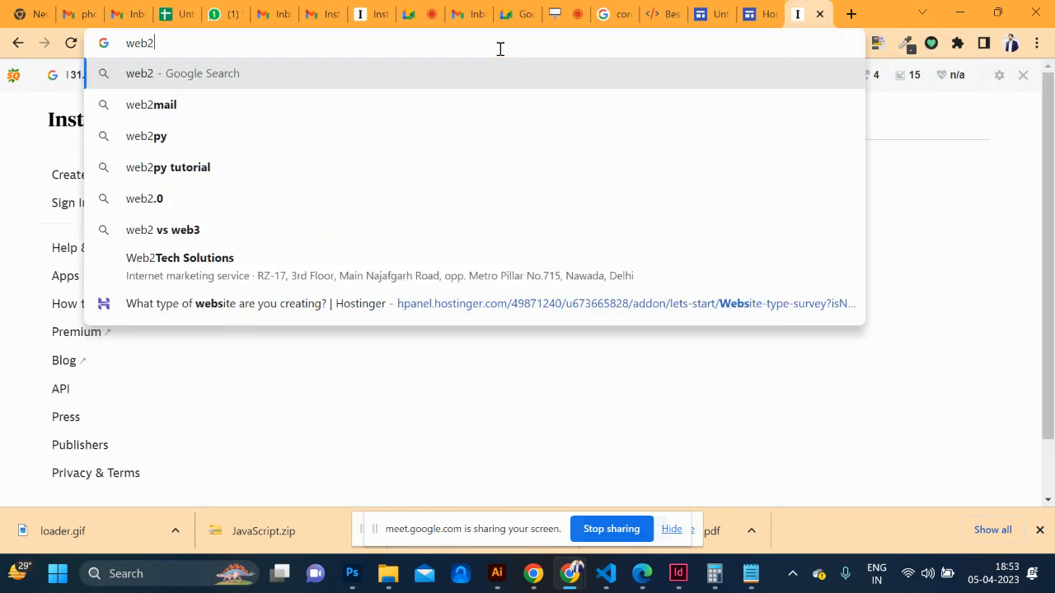
pyautogui.write('.0 webs')
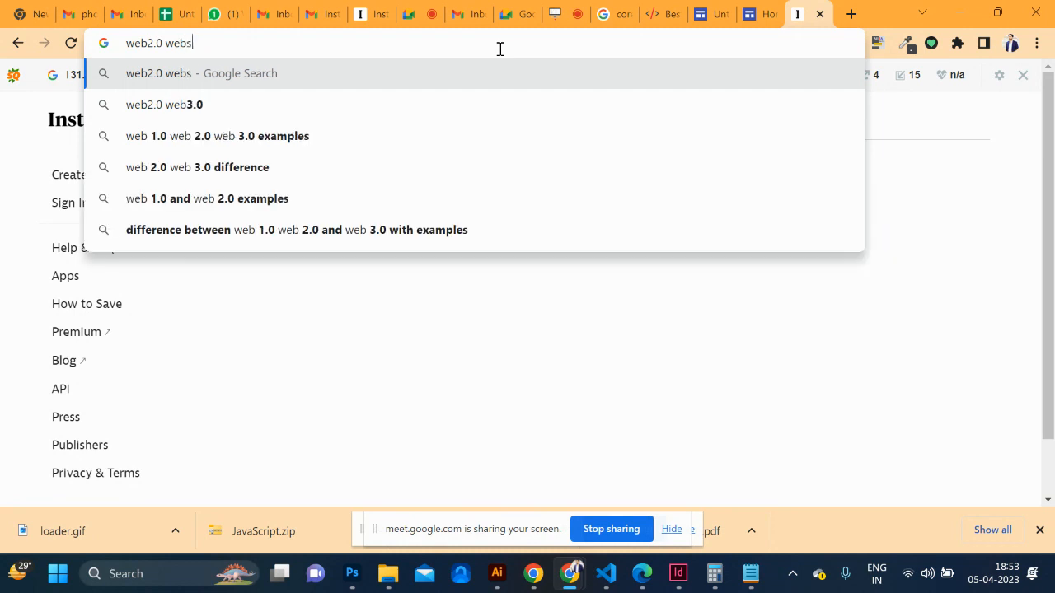
pyautogui.write('ite list')
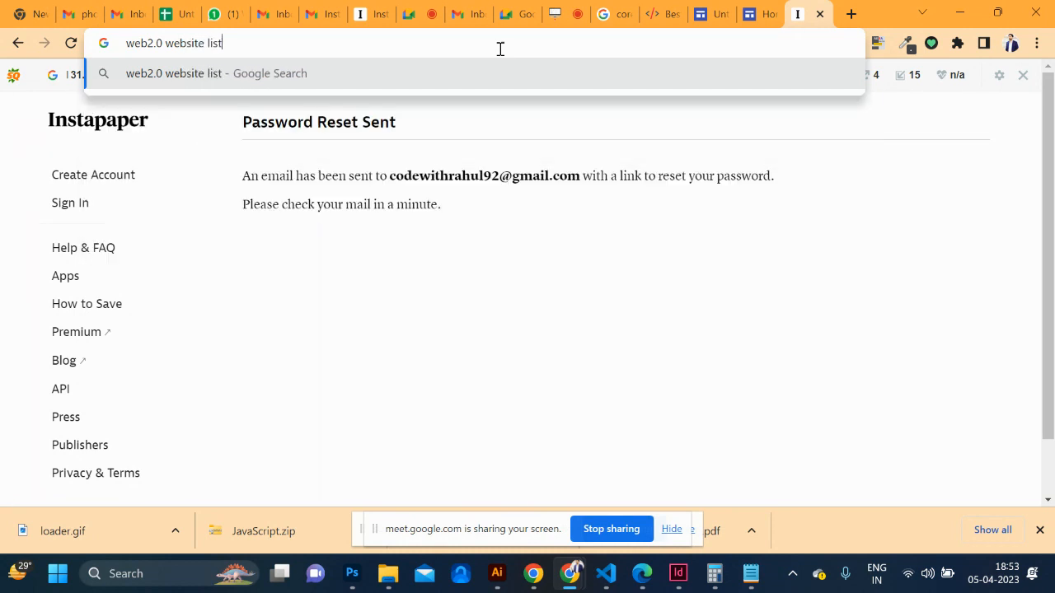
pyautogui.press('Return')
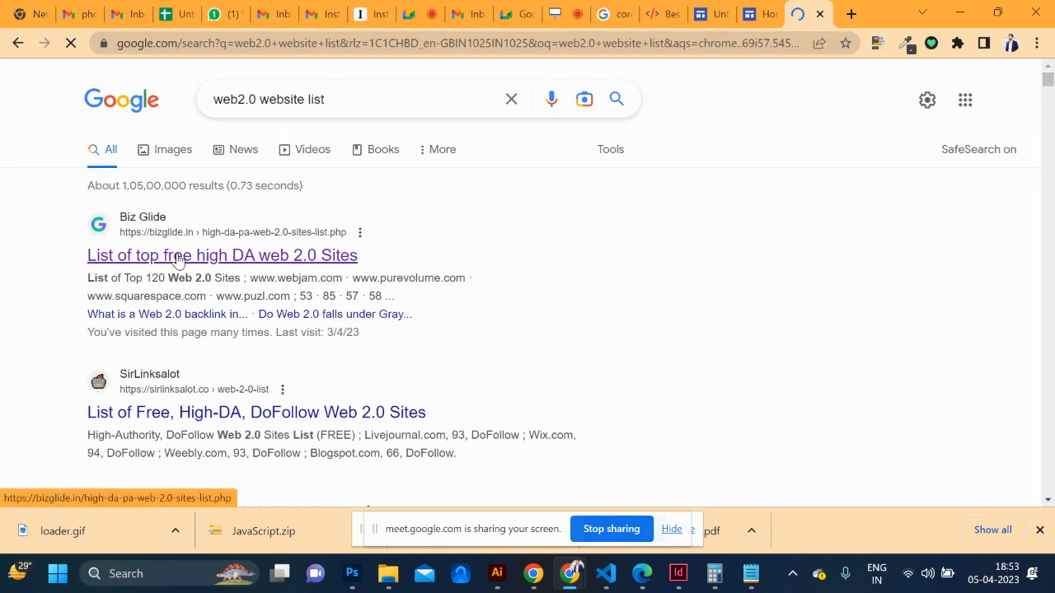
pyautogui.scroll(-3, 218, 388)
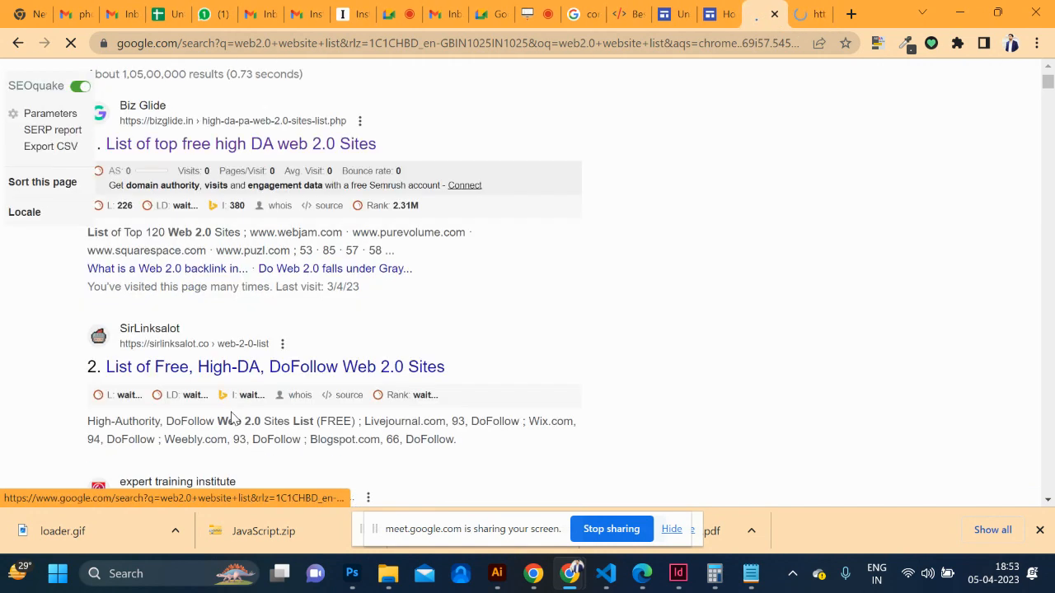
pyautogui.middleClick(207, 349)
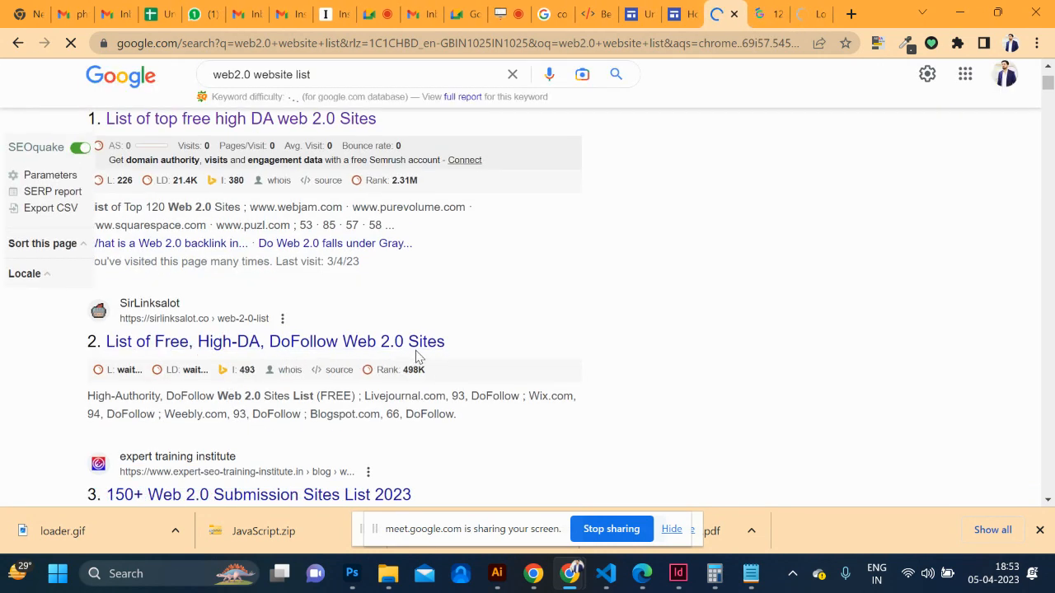
pyautogui.click(812, 14)
pyautogui.scroll(-10, 414, 250)
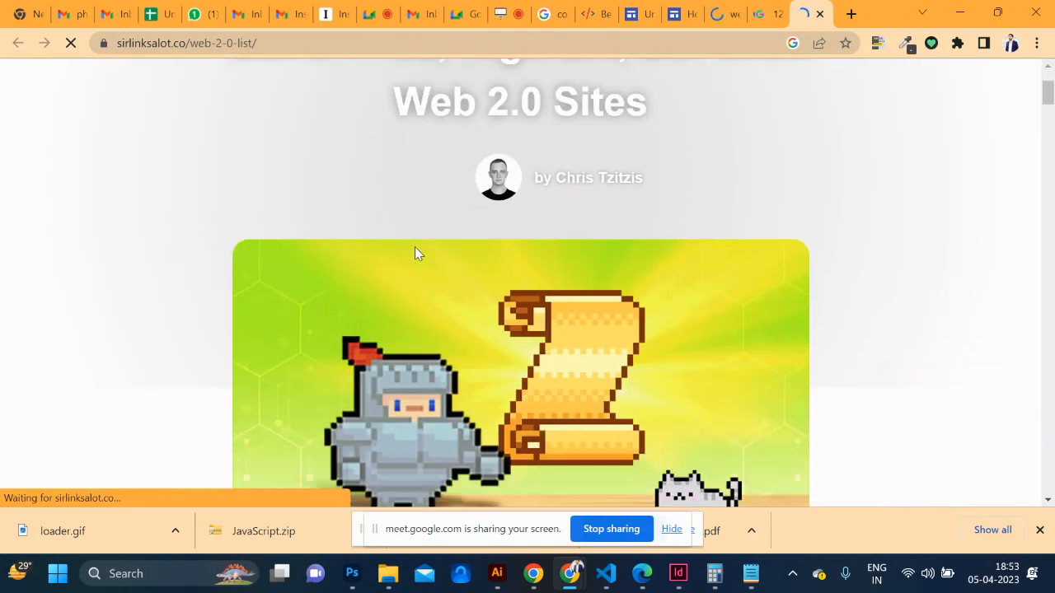
# Scroll to the Domain/Authority table and select Wordpress.com and its authority score
pyautogui.scroll(-15, 415, 253)
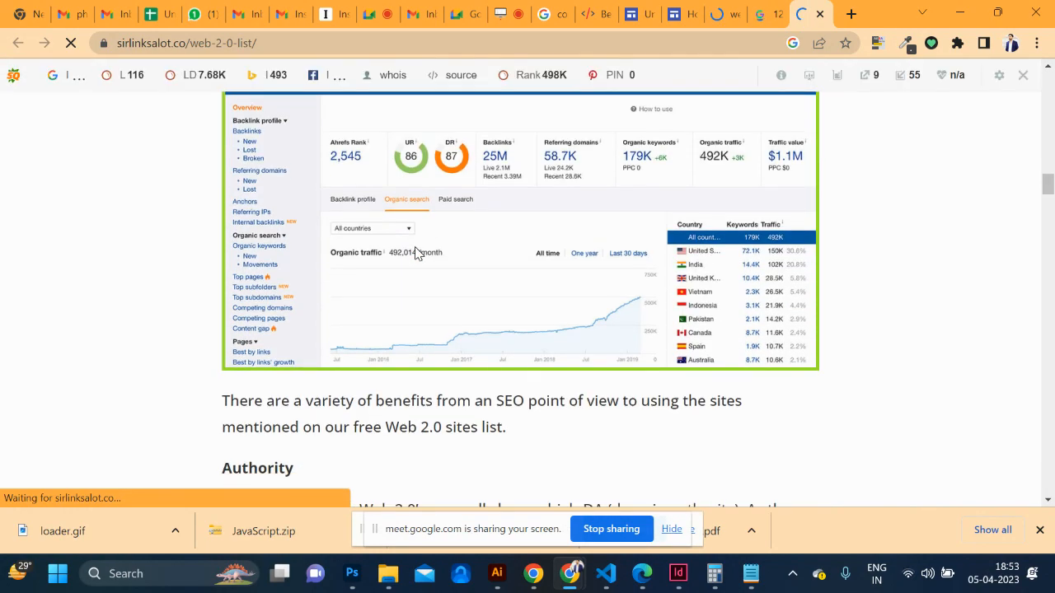
pyautogui.scroll(-6, 415, 253)
pyautogui.scroll(-15, 417, 253)
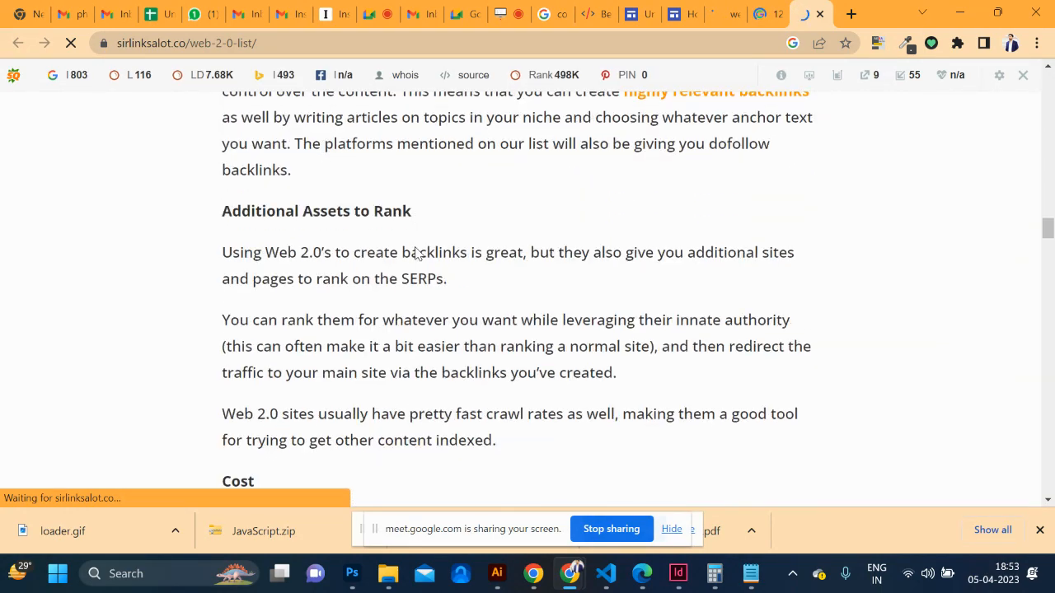
pyautogui.scroll(-14, 414, 253)
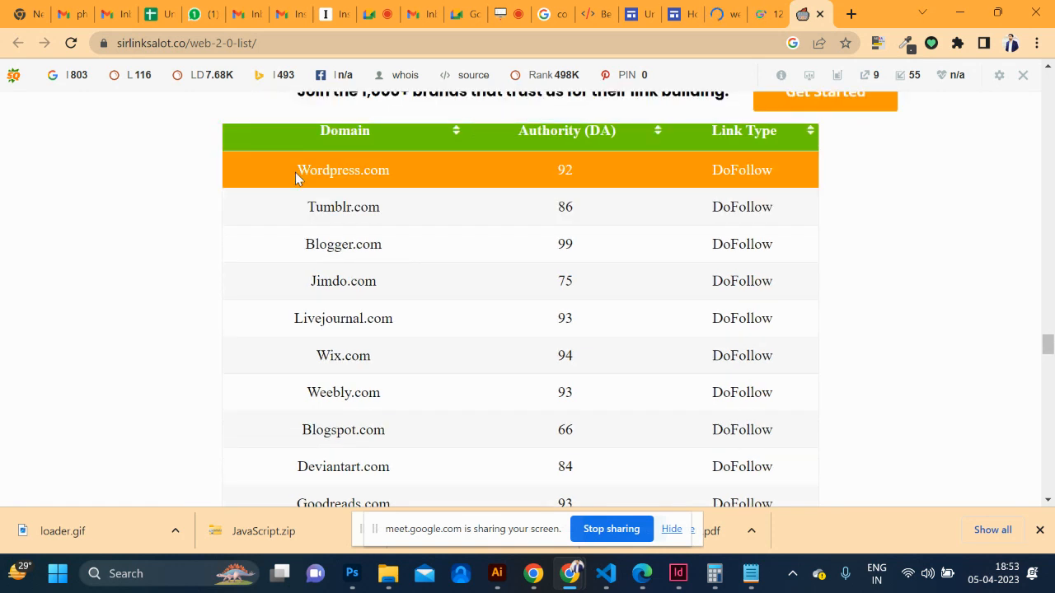
pyautogui.doubleClick(299, 173)
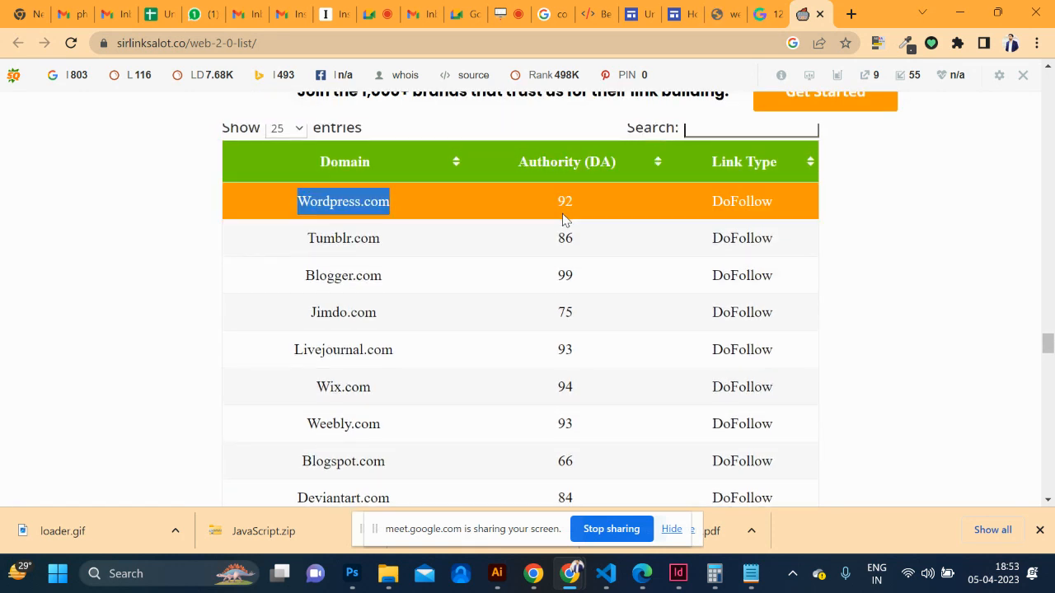
pyautogui.moveTo(570, 198); pyautogui.dragTo(555, 202)
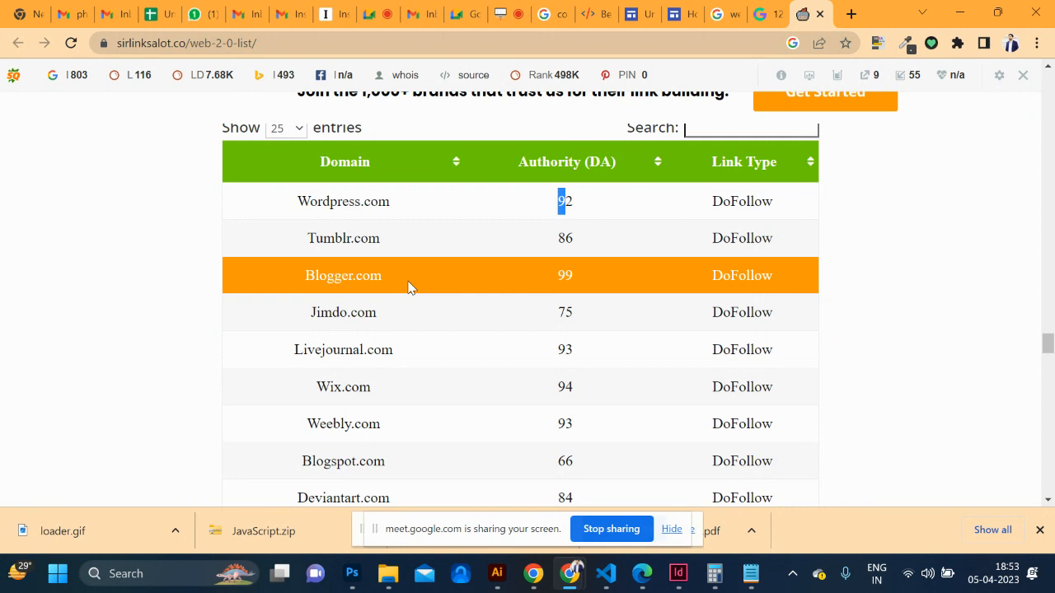
pyautogui.scroll(-1, 374, 332)
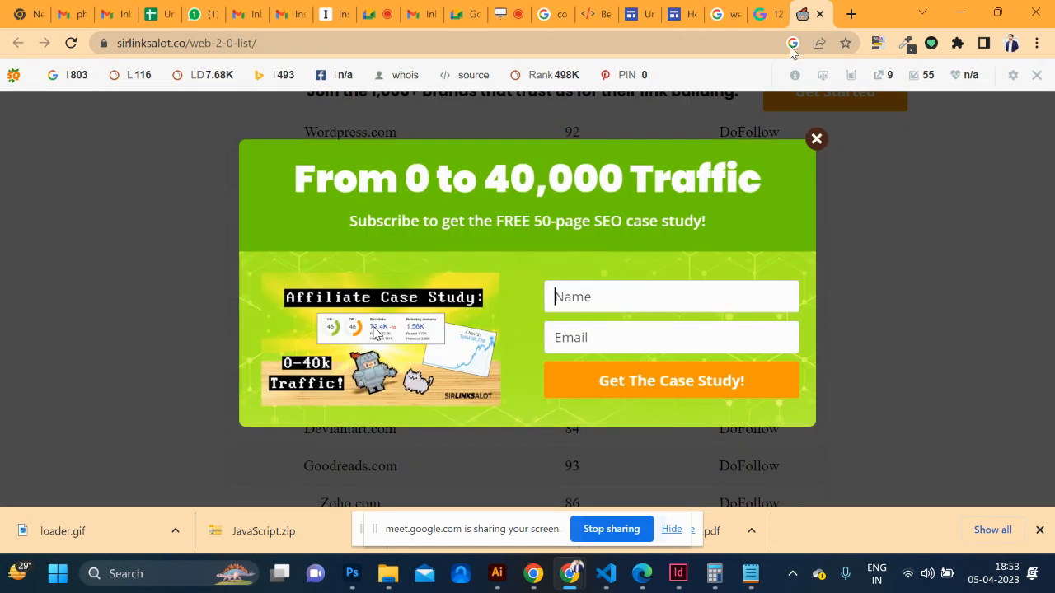
# Close the newsletter popup and review all 24 Web 2.0 domains down to Typepad.com, selecting Wikidot.com
pyautogui.click(819, 138)
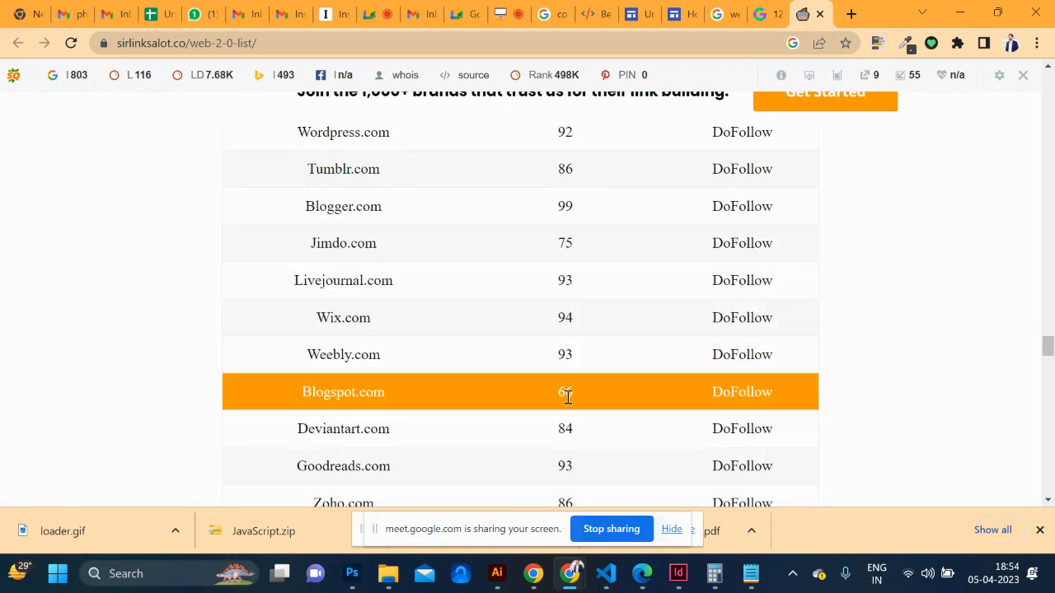
pyautogui.scroll(-3, 568, 396)
pyautogui.scroll(-5, 567, 402)
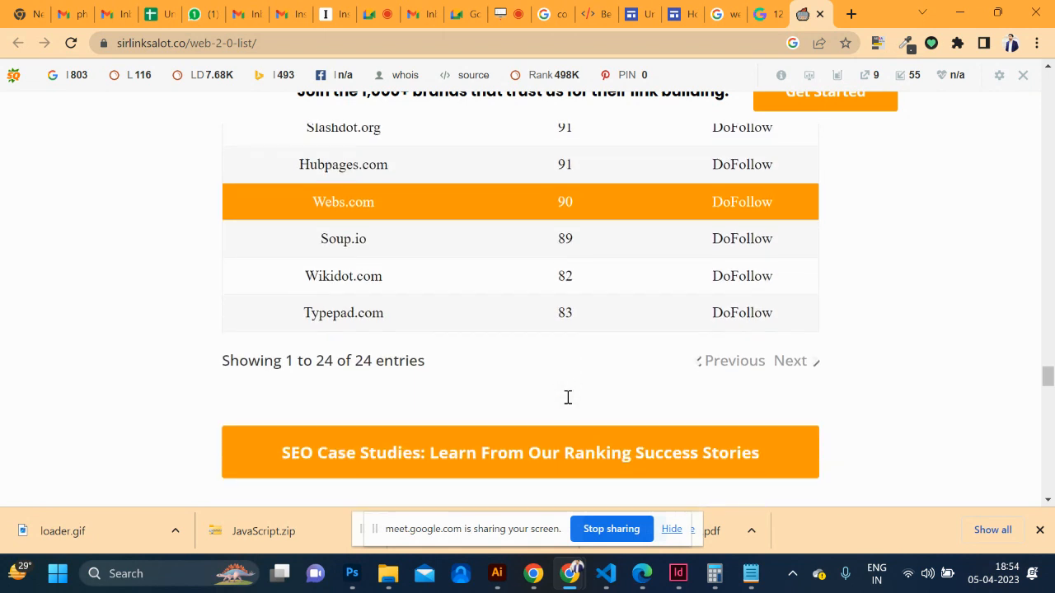
pyautogui.scroll(1, 567, 402)
pyautogui.scroll(-2, 567, 402)
pyautogui.scroll(2, 567, 403)
pyautogui.scroll(-1, 567, 402)
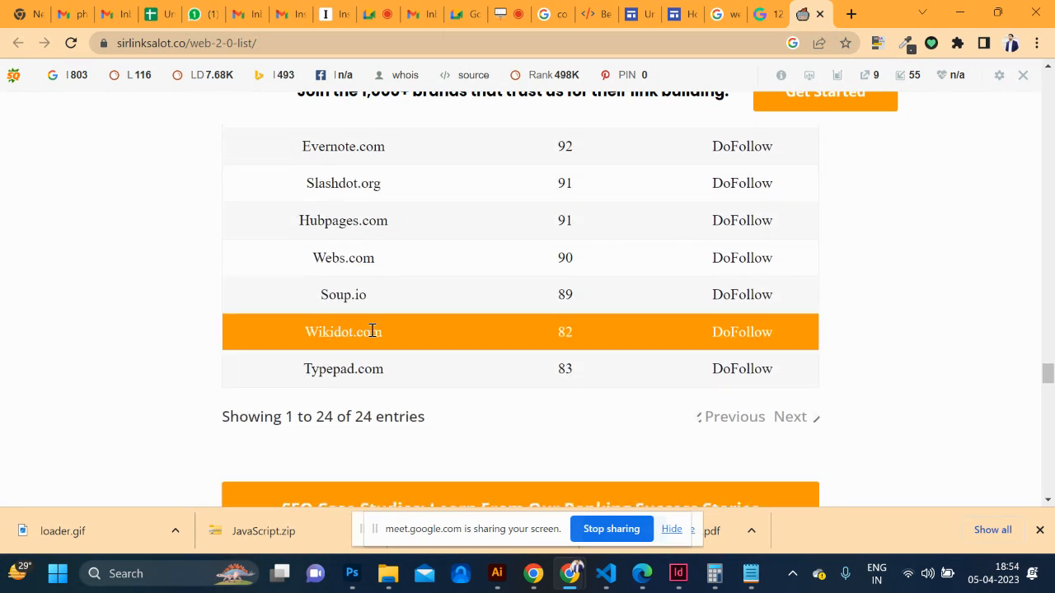
pyautogui.moveTo(382, 332); pyautogui.dragTo(290, 344)
pyautogui.scroll(10, 290, 344)
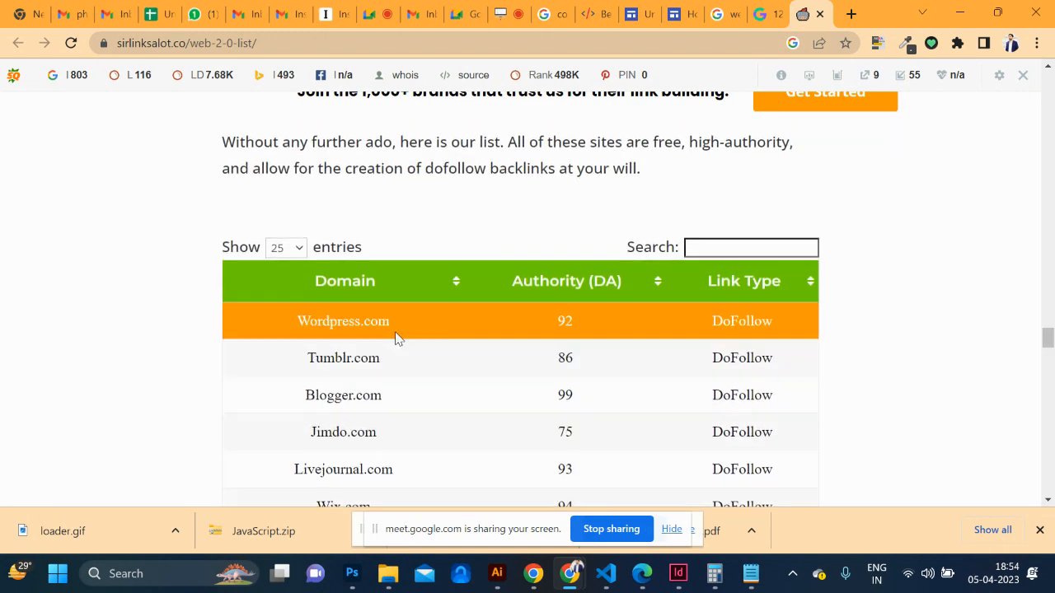
pyautogui.scroll(-7, 396, 336)
pyautogui.scroll(-4, 396, 336)
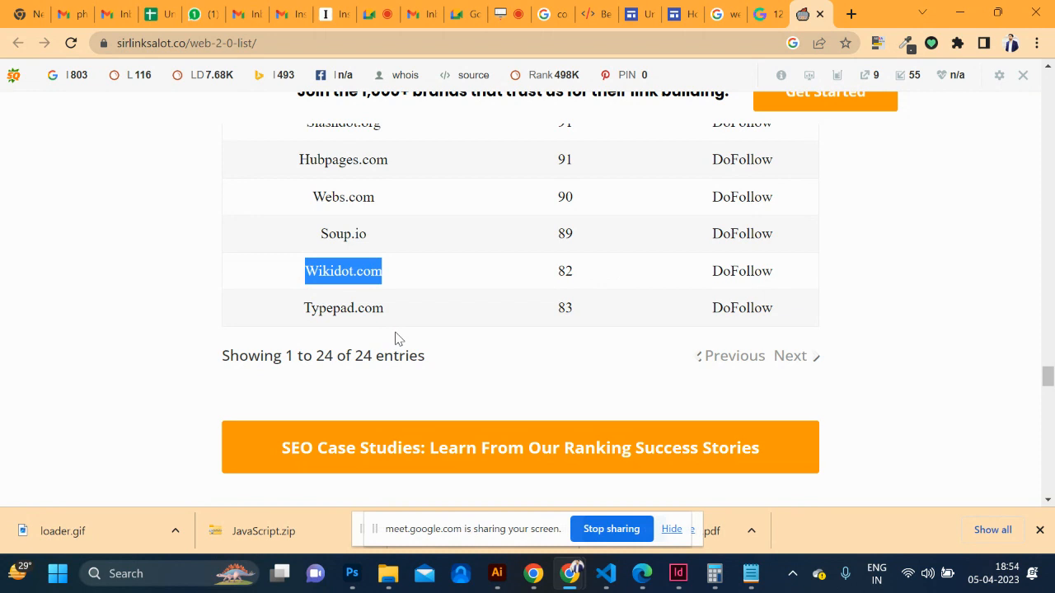
# Copy the Hexacode Google Sites address and paste it into B7 below instapaper.com
pyautogui.click(674, 16)
pyautogui.click(343, 42)
pyautogui.hotkey('ctrl', 'c')
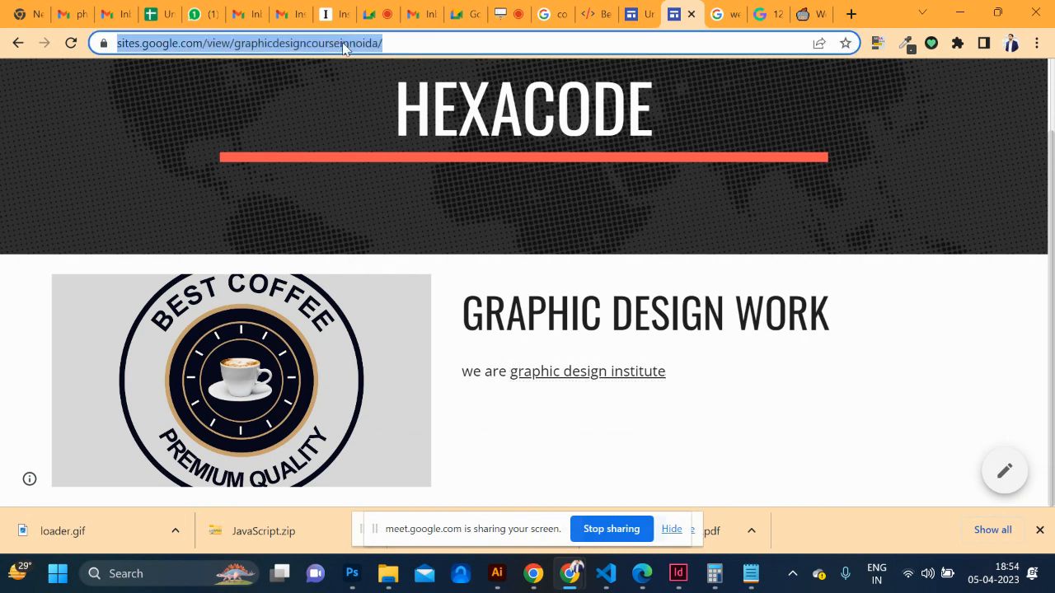
pyautogui.click(147, 15)
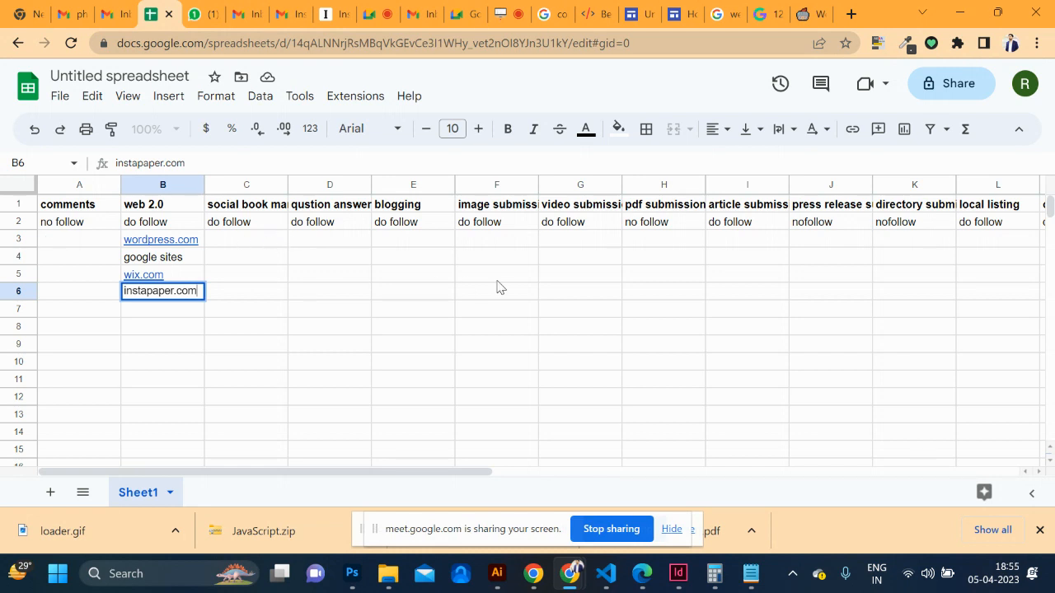
pyautogui.press('Return')
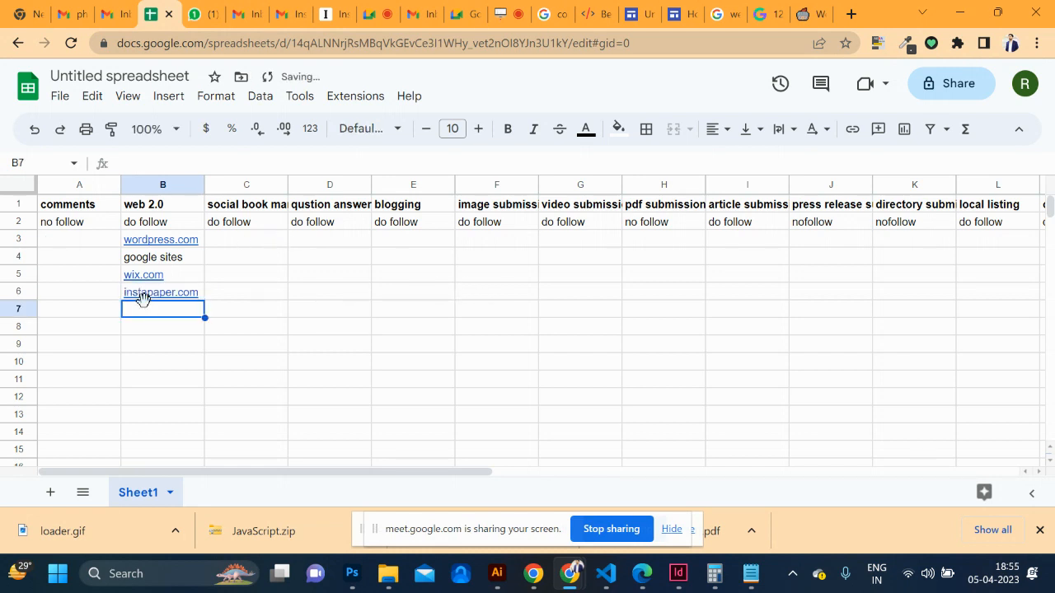
pyautogui.hotkey('ctrl', 'v')
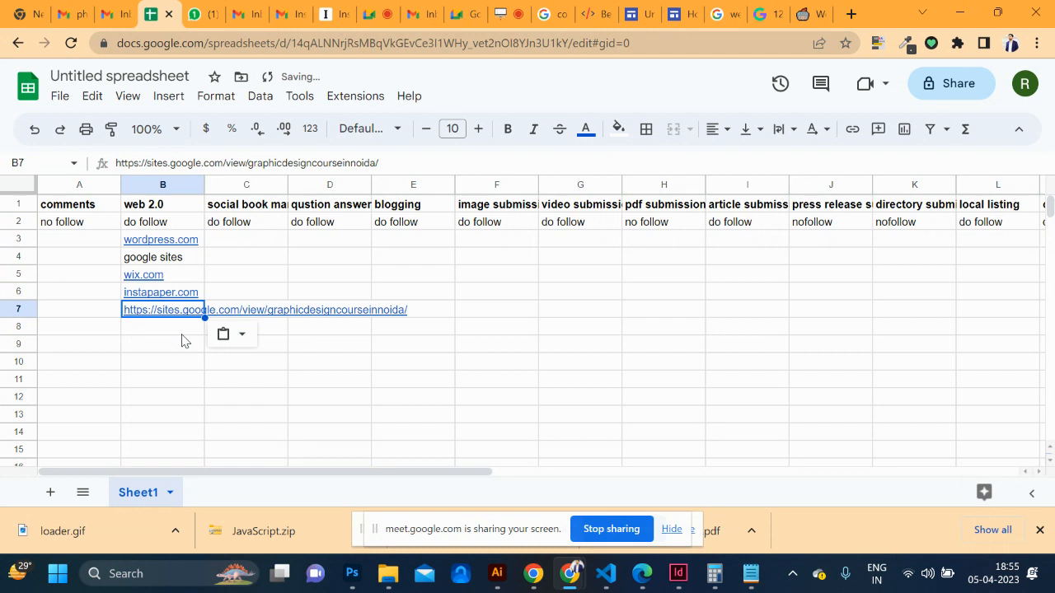
pyautogui.click(184, 376)
# Widen column B so the full sites.google.com/view/graphicdesigncourseinnoida URL shows
pyautogui.moveTo(206, 184); pyautogui.dragTo(513, 185)
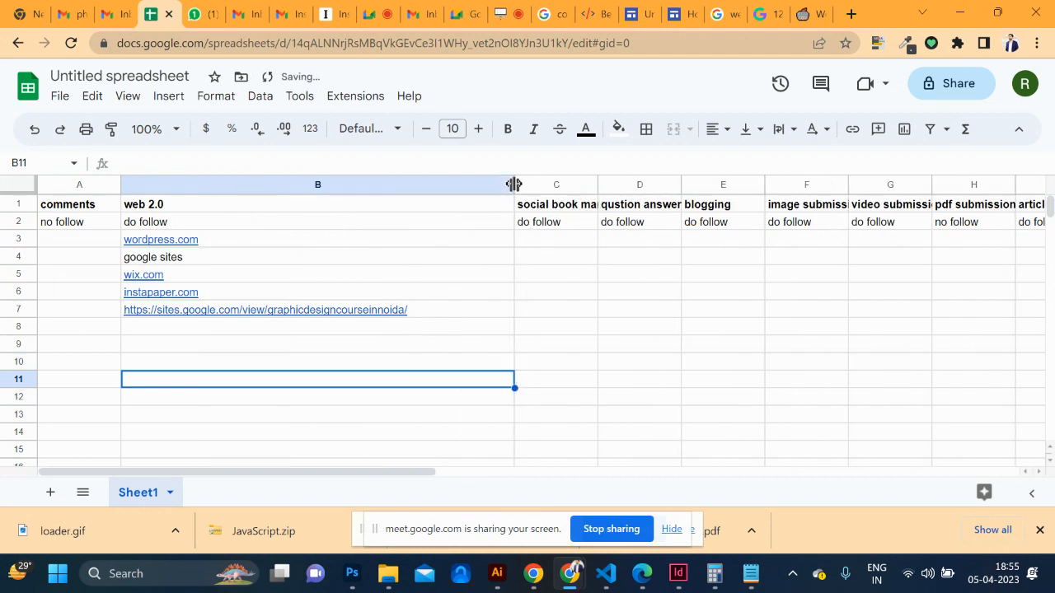
pyautogui.click(259, 330)
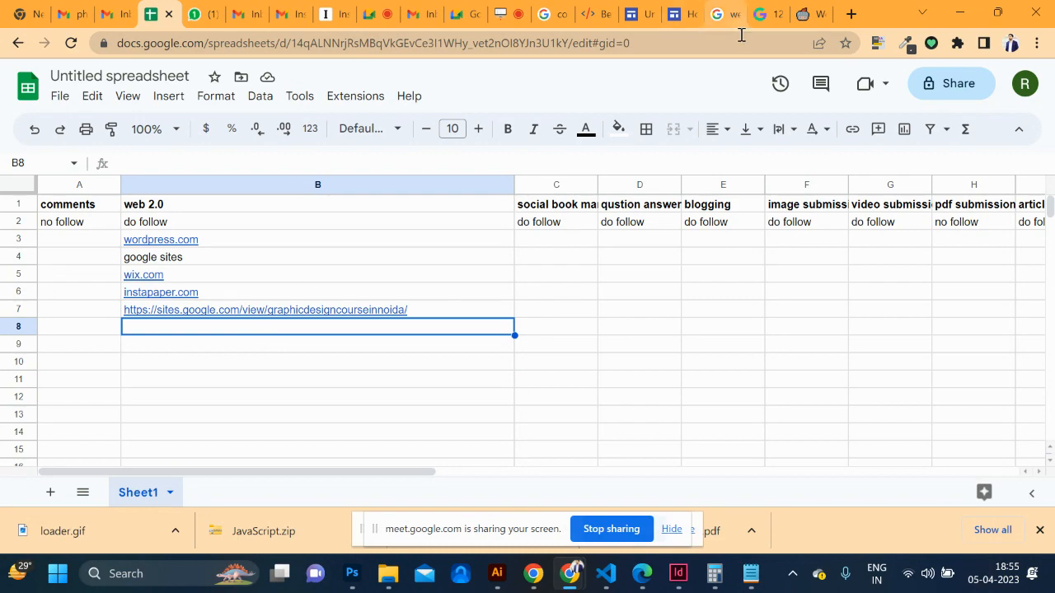
pyautogui.click(808, 14)
pyautogui.scroll(-10, 492, 301)
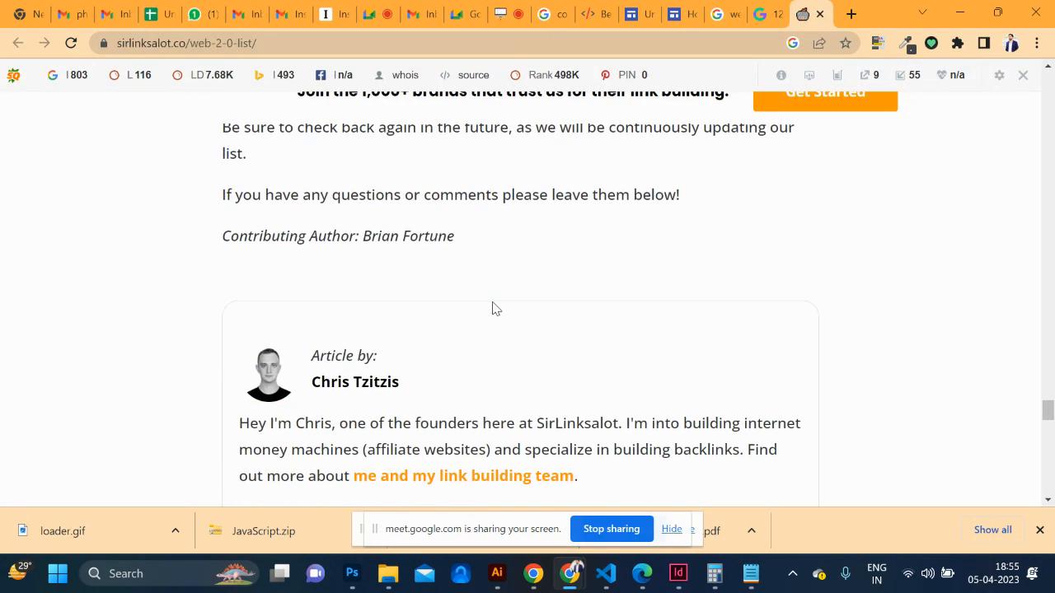
pyautogui.scroll(9, 492, 301)
pyautogui.scroll(-10, 492, 303)
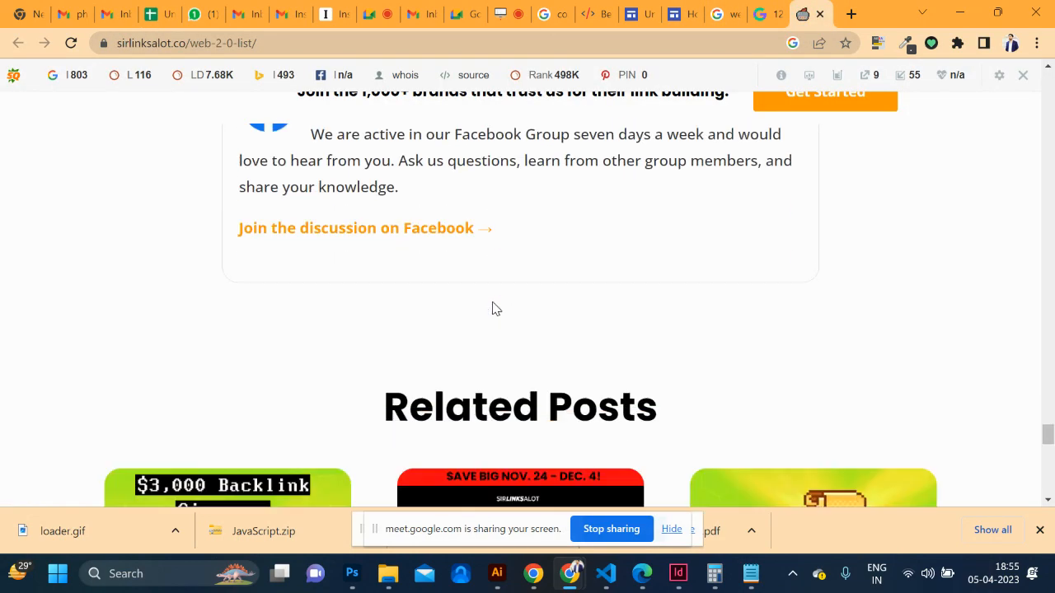
pyautogui.scroll(10, 492, 305)
pyautogui.scroll(20, 492, 306)
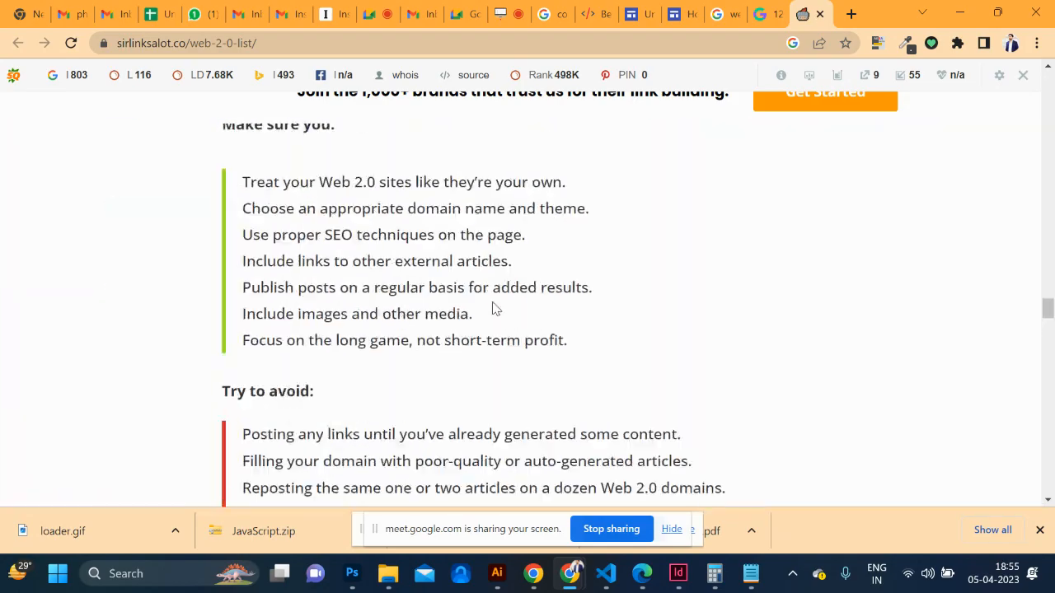
pyautogui.scroll(10, 492, 307)
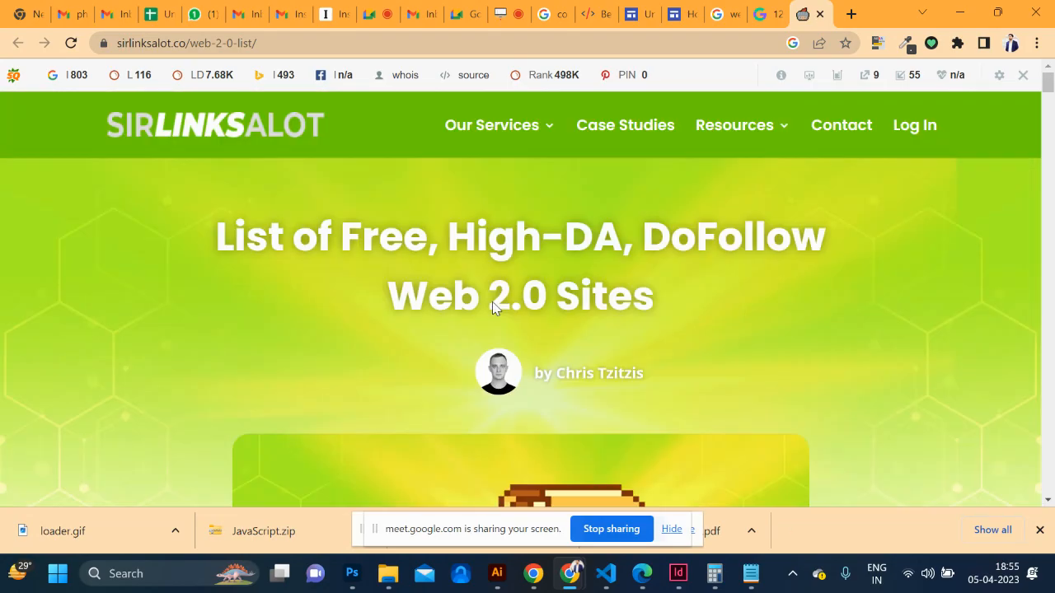
pyautogui.click(159, 10)
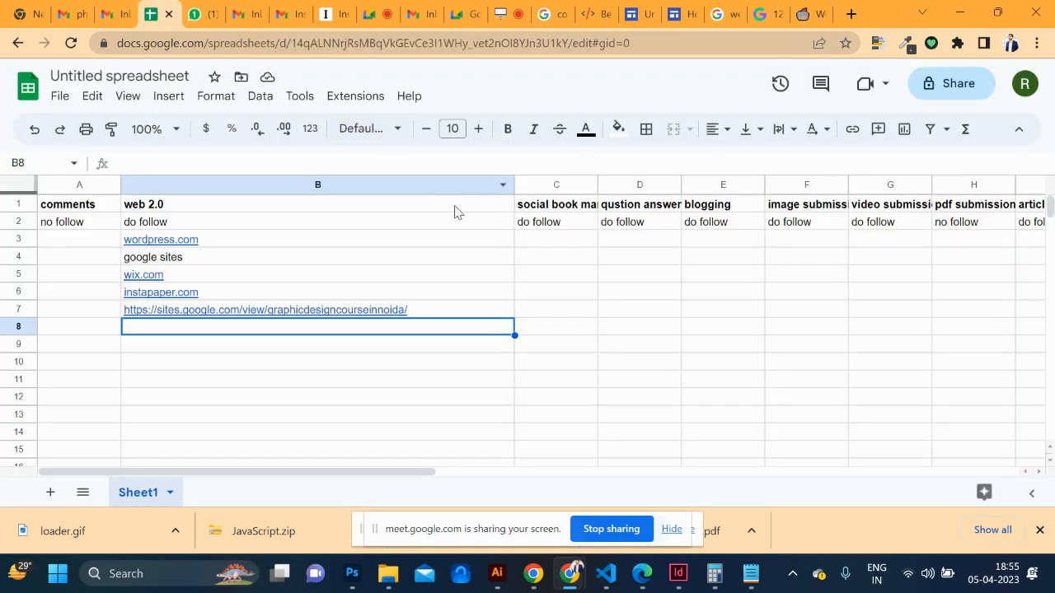
# Enter tumblr, stumble upon, twitter and facebook in C3–C6 under social bookmarking
pyautogui.click(543, 244)
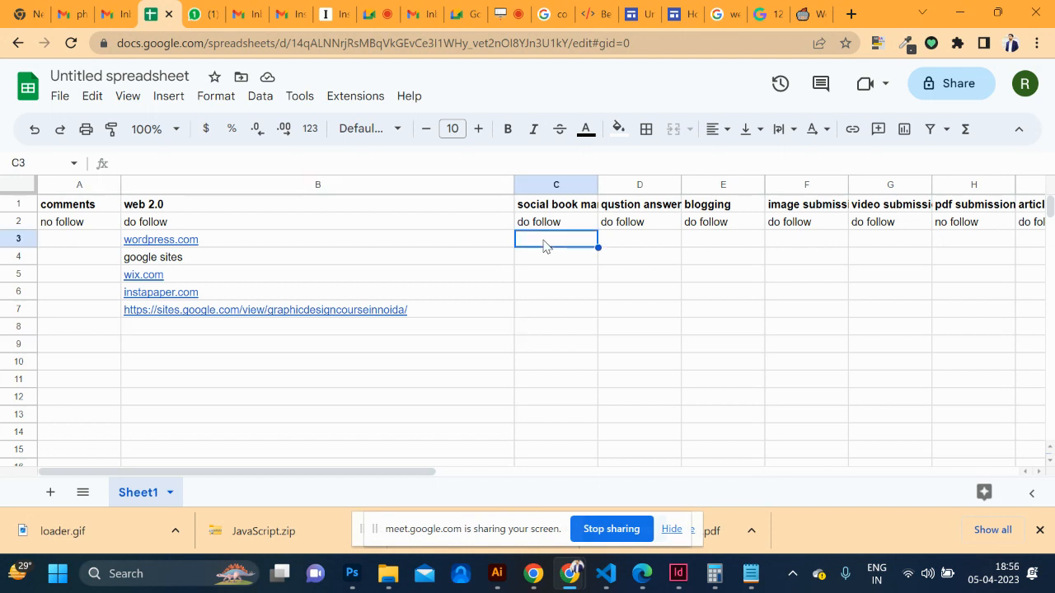
pyautogui.doubleClick(542, 241)
pyautogui.write('tumblr')
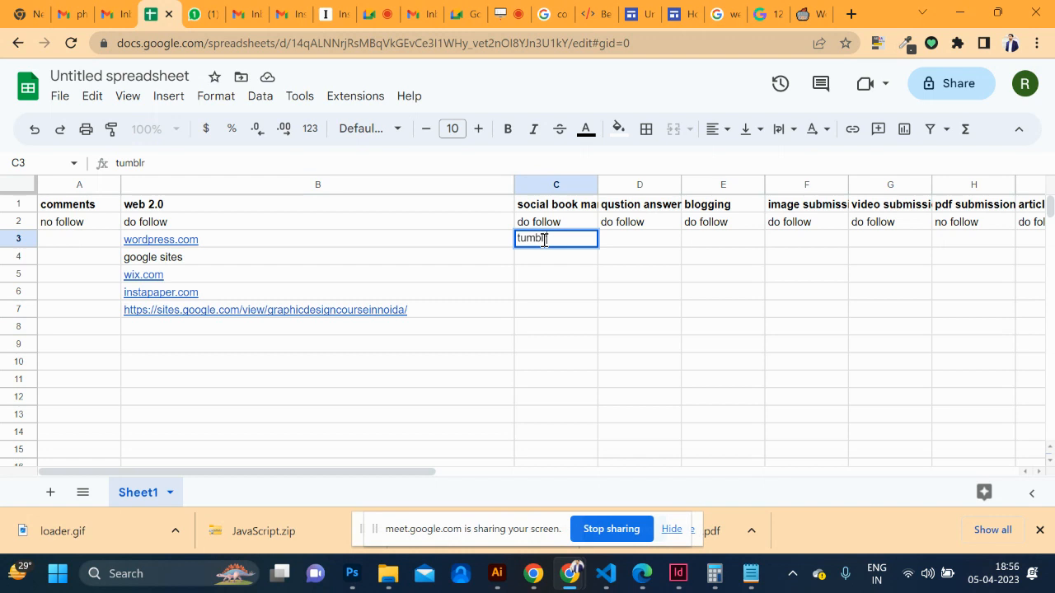
pyautogui.doubleClick(534, 256)
pyautogui.write('stumble upon')
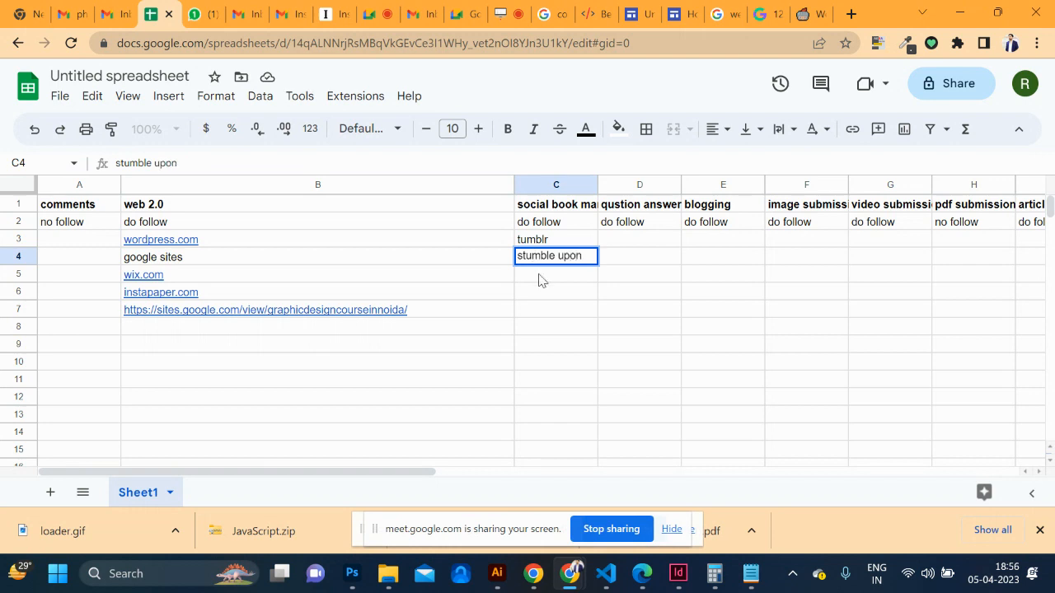
pyautogui.click(540, 274)
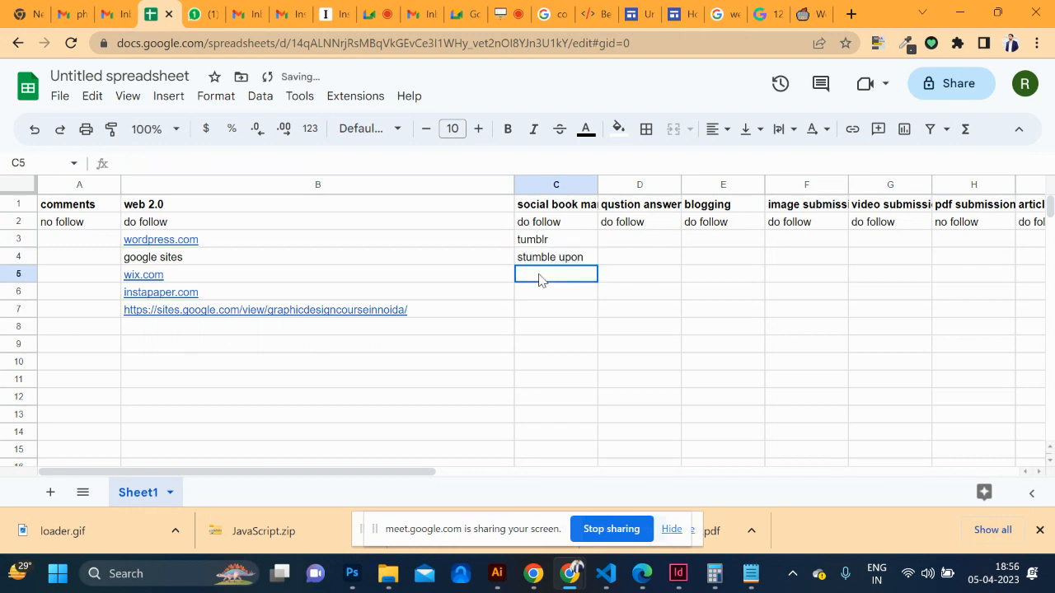
pyautogui.write('twitter')
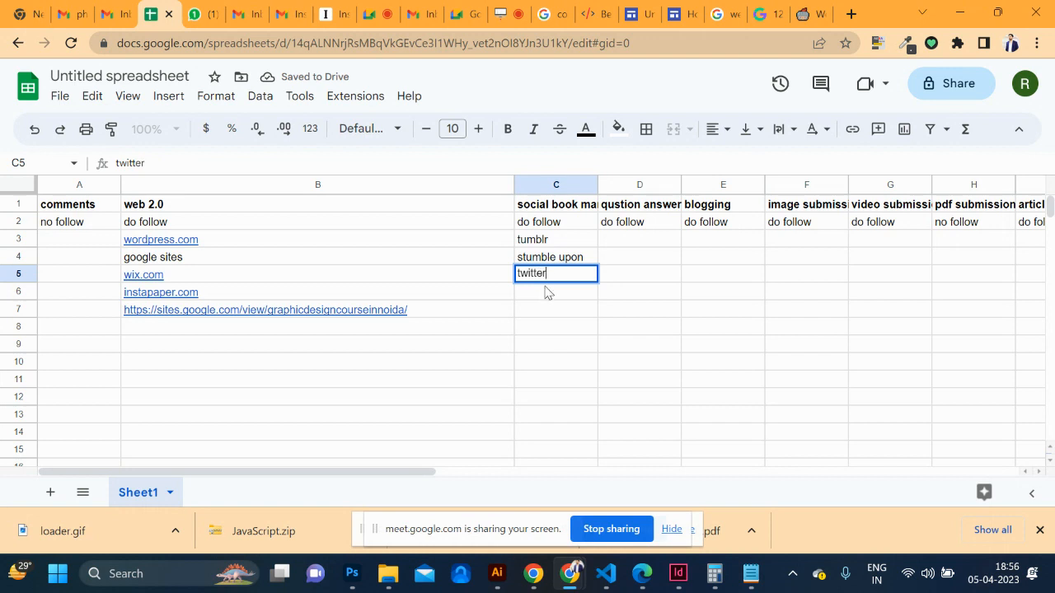
pyautogui.doubleClick(531, 292)
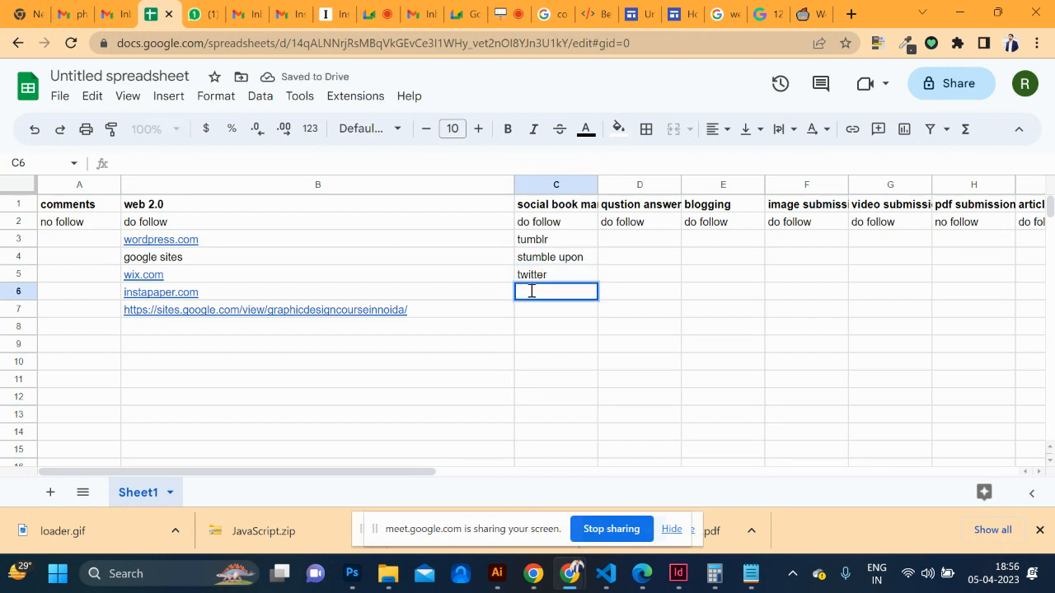
pyautogui.write('facebook')
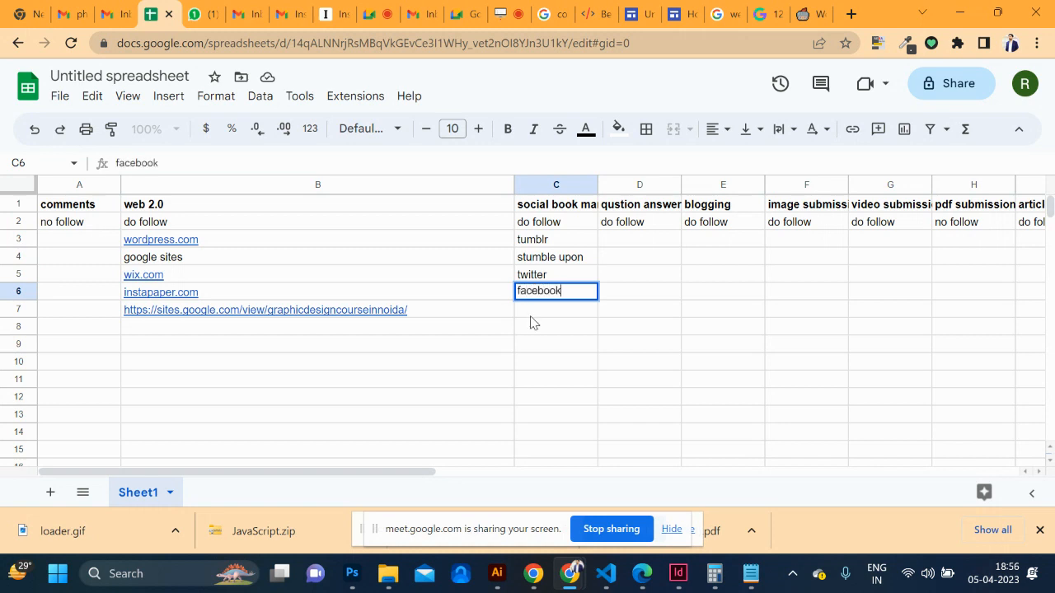
# Add linkden and pinterst in C7 and C8
pyautogui.click(532, 309)
pyautogui.write('l')
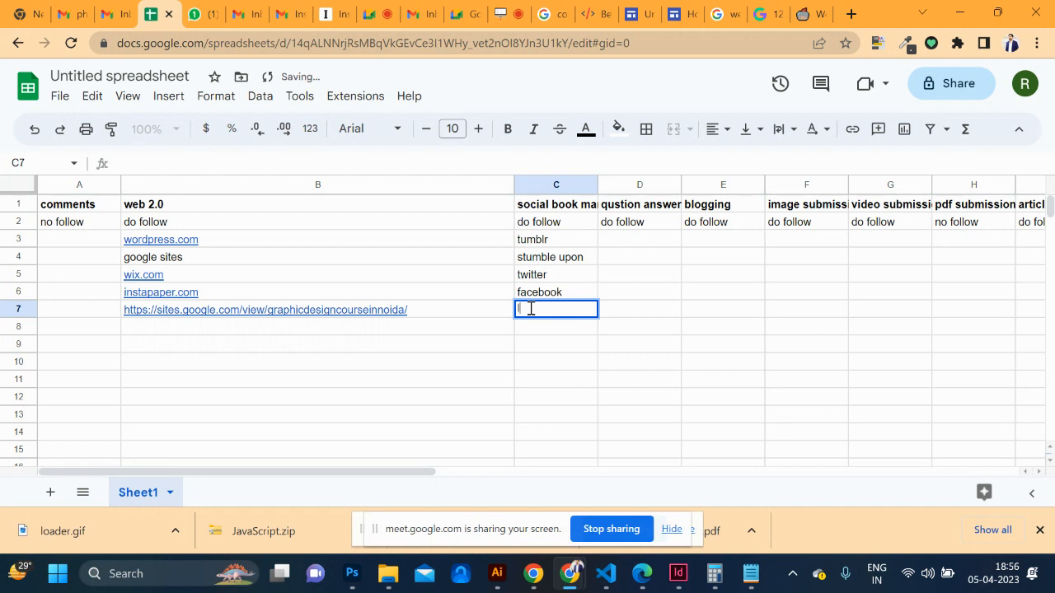
pyautogui.write('inkden')
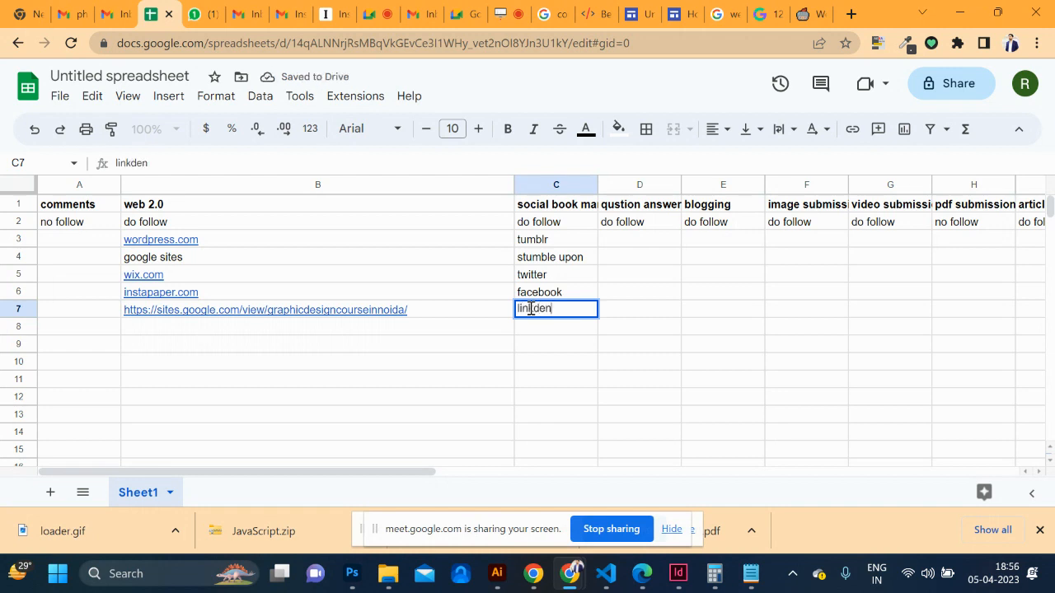
pyautogui.click(533, 331)
pyautogui.write('pinterst')
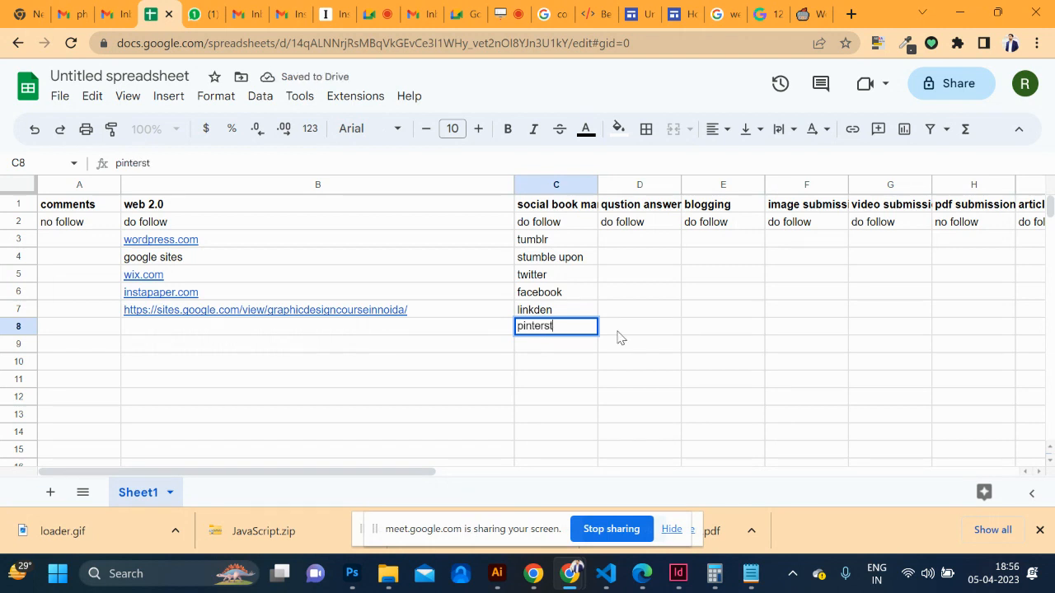
pyautogui.hscroll(5, 621, 338)
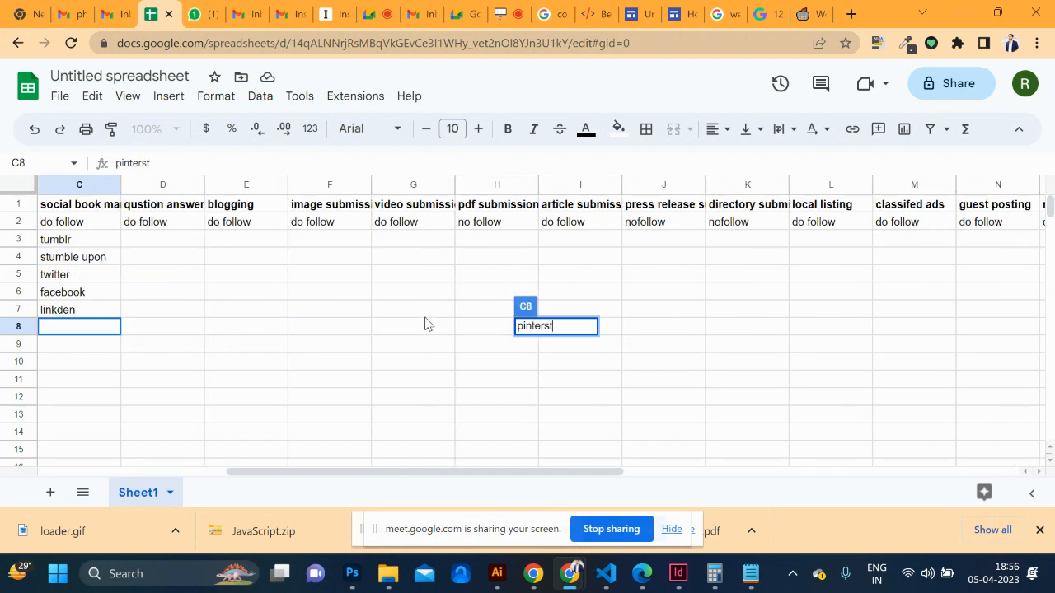
pyautogui.hscroll(-5, 230, 309)
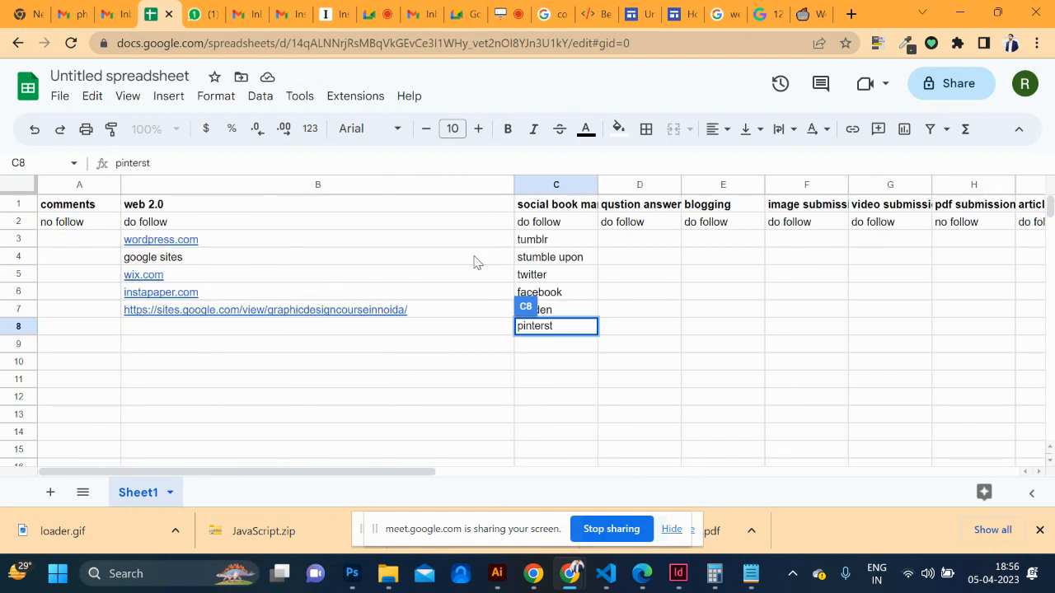
pyautogui.click(556, 239)
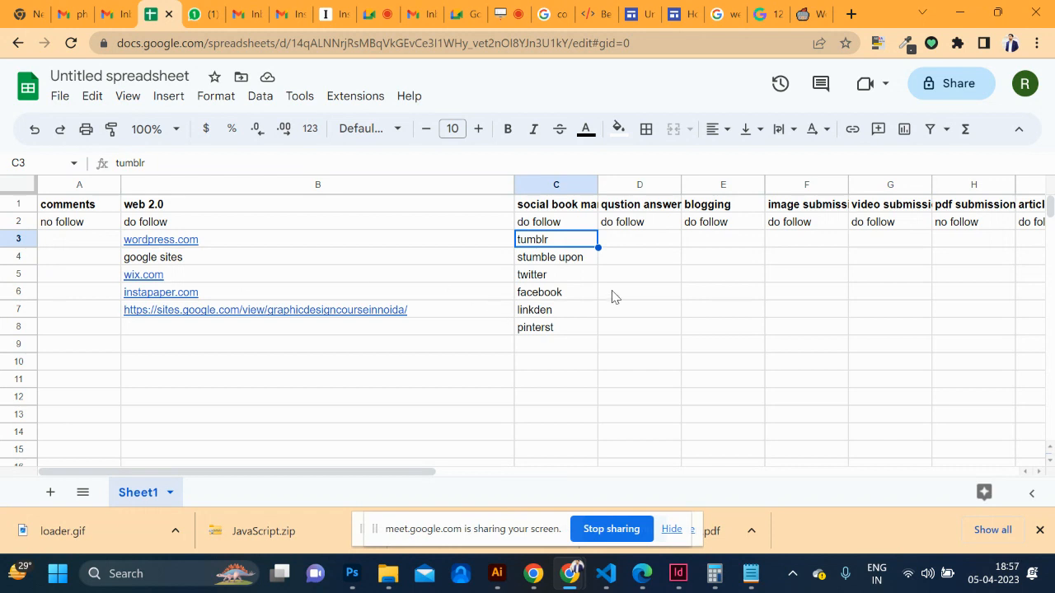
# Enter qoura in D3 under the question answer heading
pyautogui.hscroll(2, 612, 297)
pyautogui.click(534, 240)
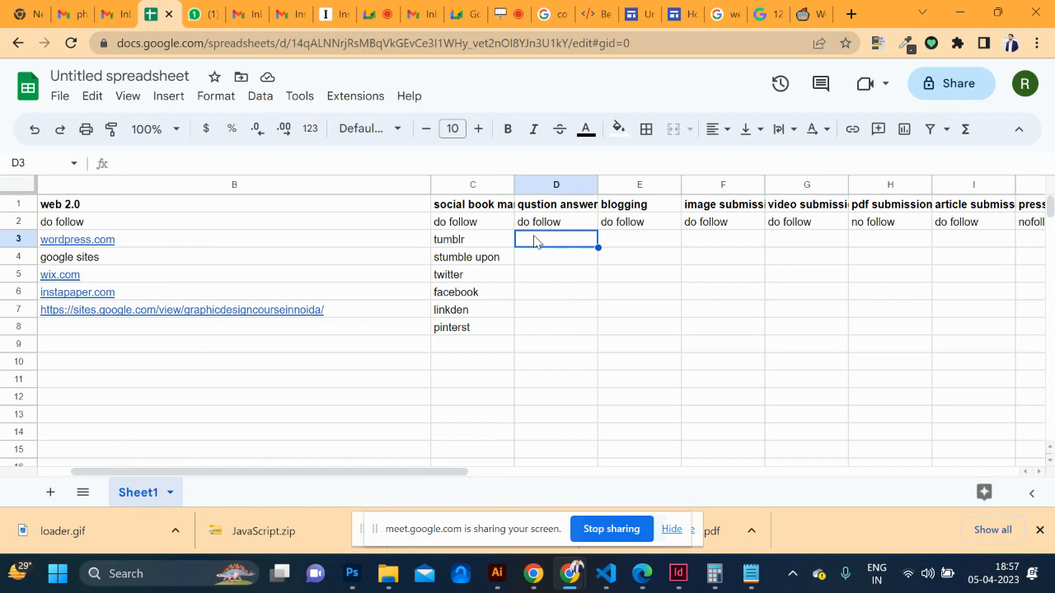
pyautogui.write('qoura')
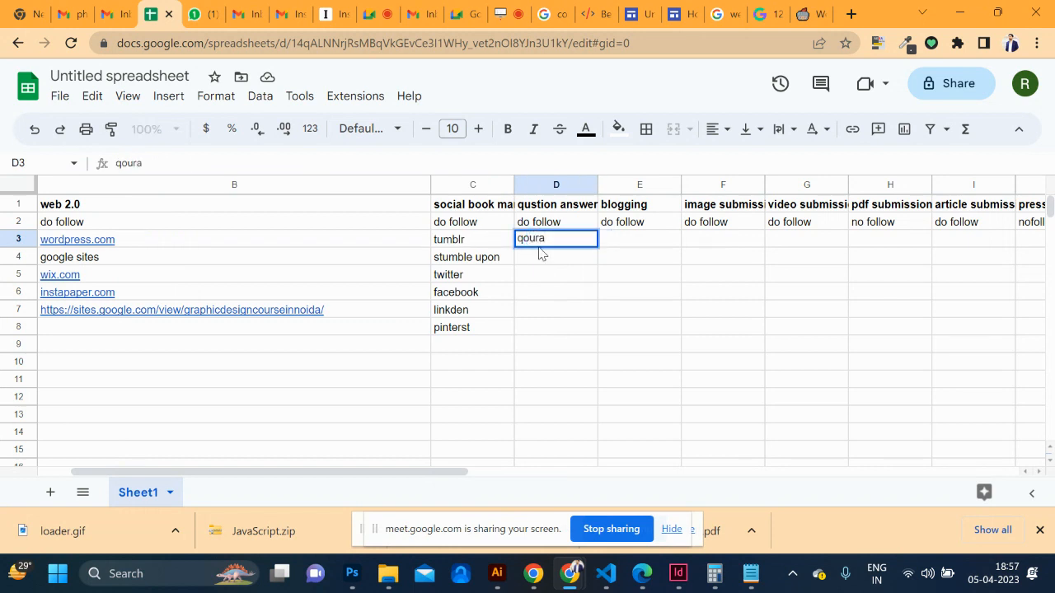
pyautogui.click(809, 14)
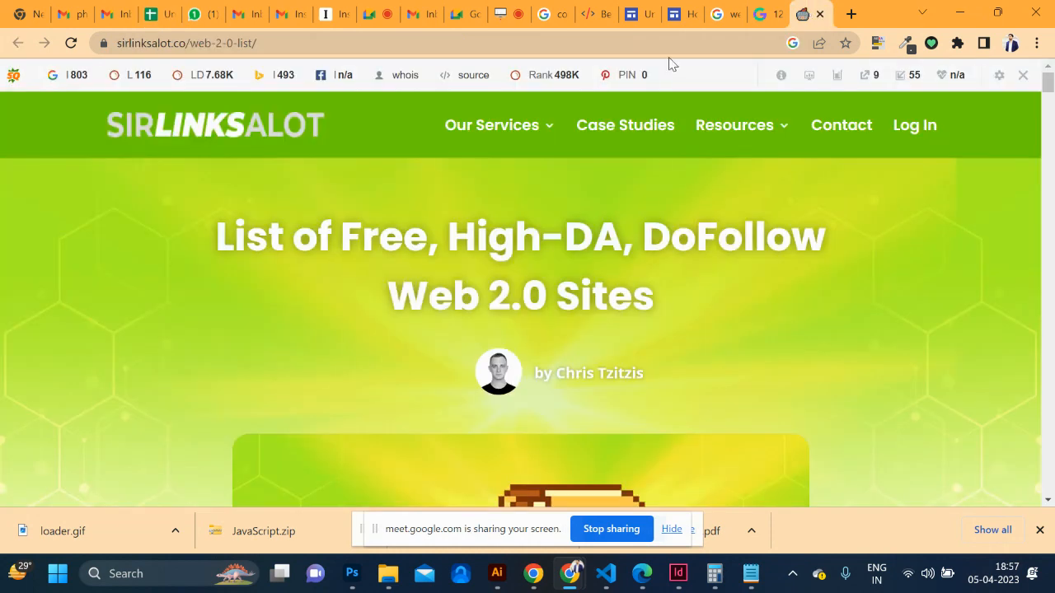
# Search 'qoura', open the Quora site, dismiss the notification prompt and scroll the home feed
pyautogui.click(519, 43)
pyautogui.write('q')
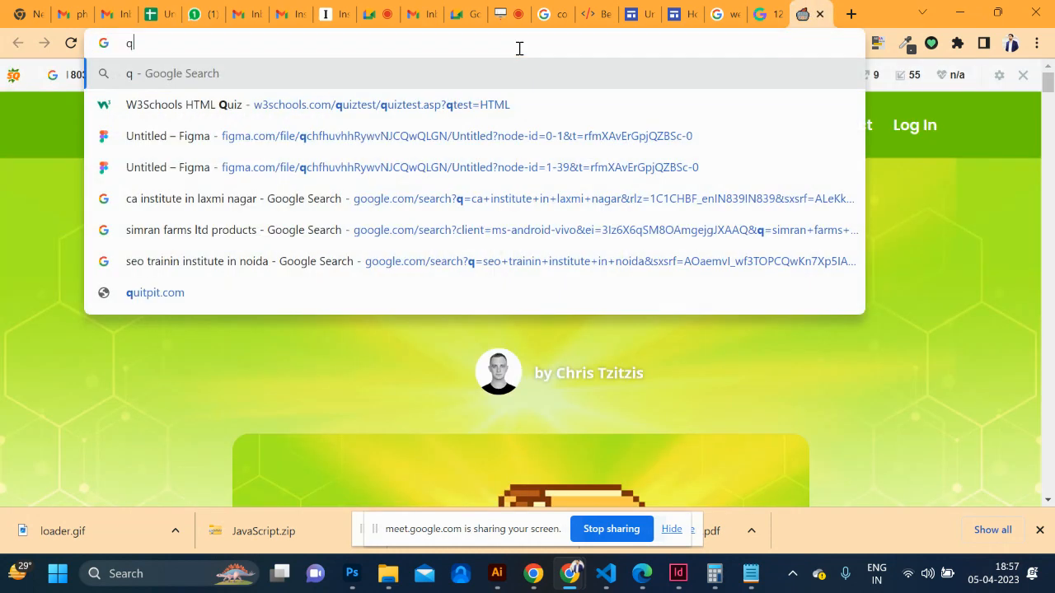
pyautogui.write('oura')
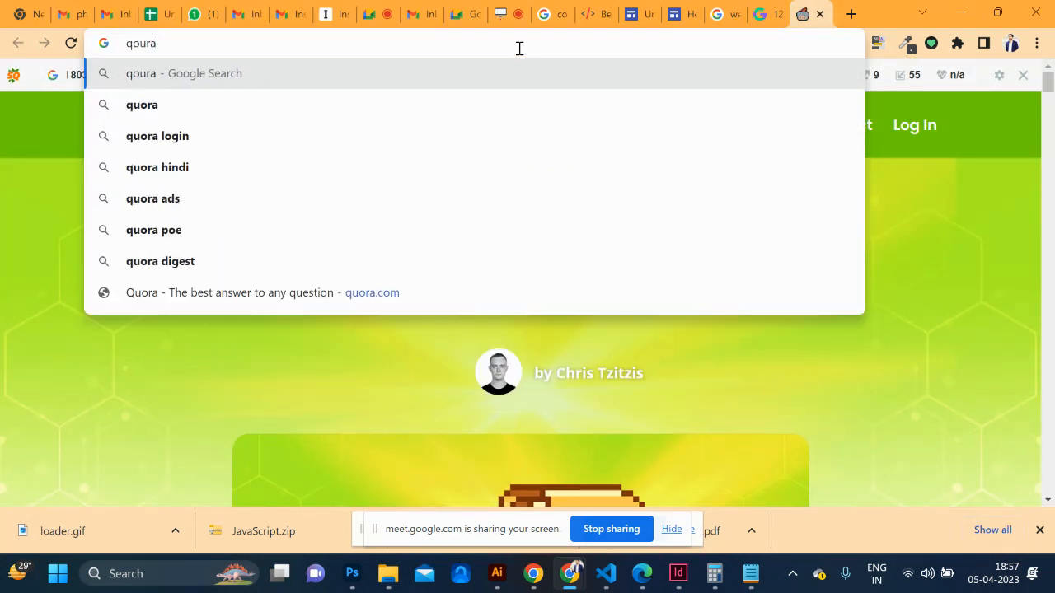
pyautogui.press('Return')
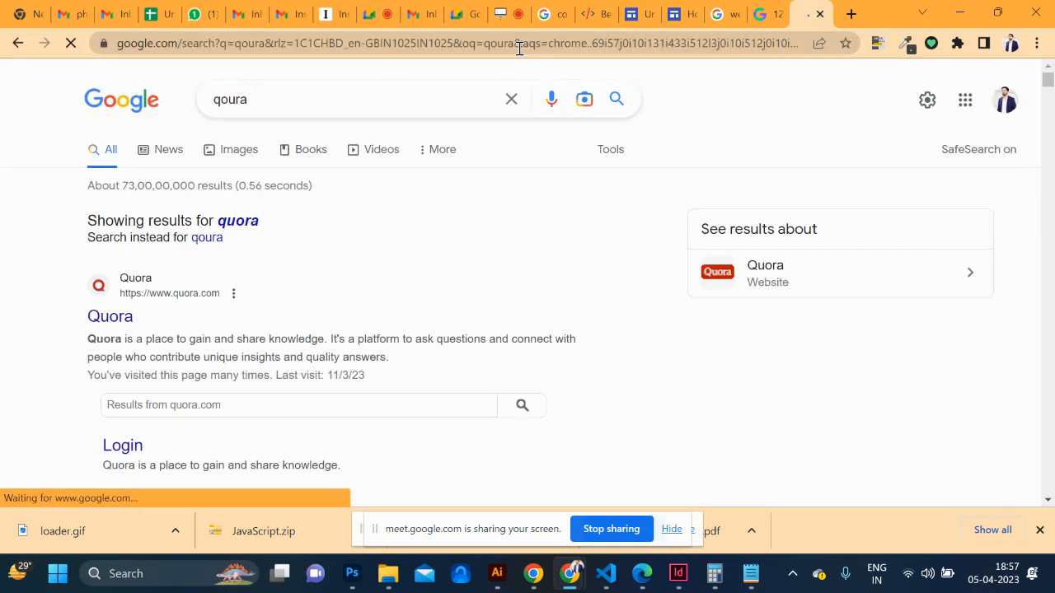
pyautogui.click(161, 296)
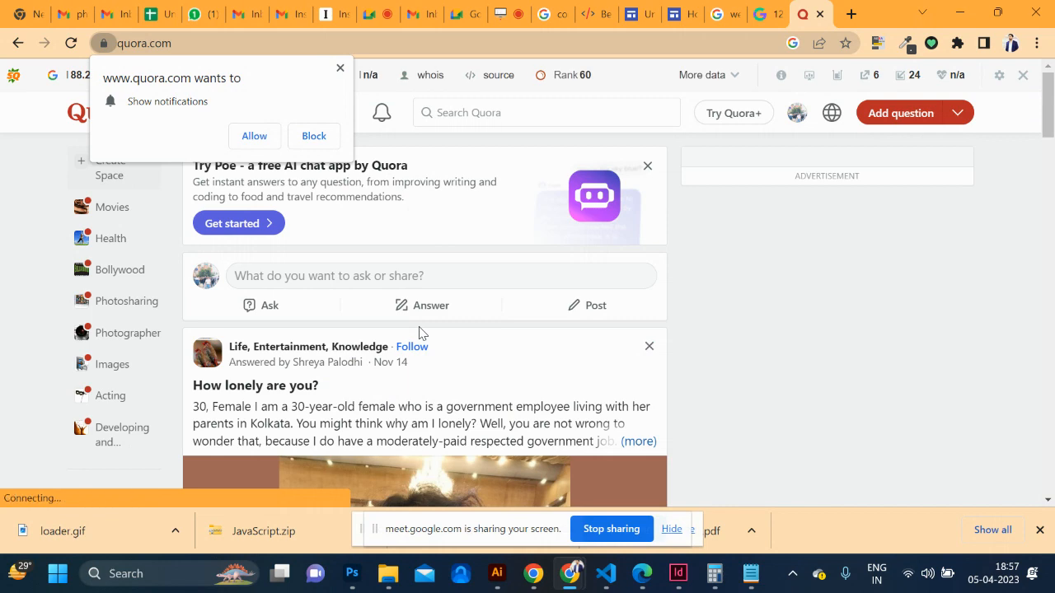
pyautogui.click(340, 69)
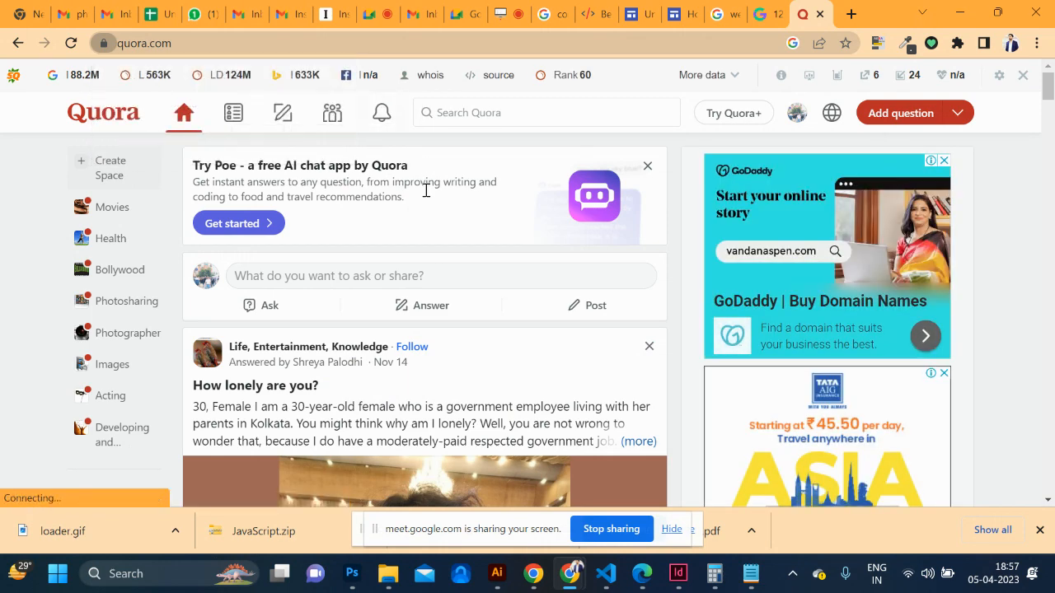
pyautogui.scroll(-7, 421, 197)
pyautogui.scroll(-12, 419, 216)
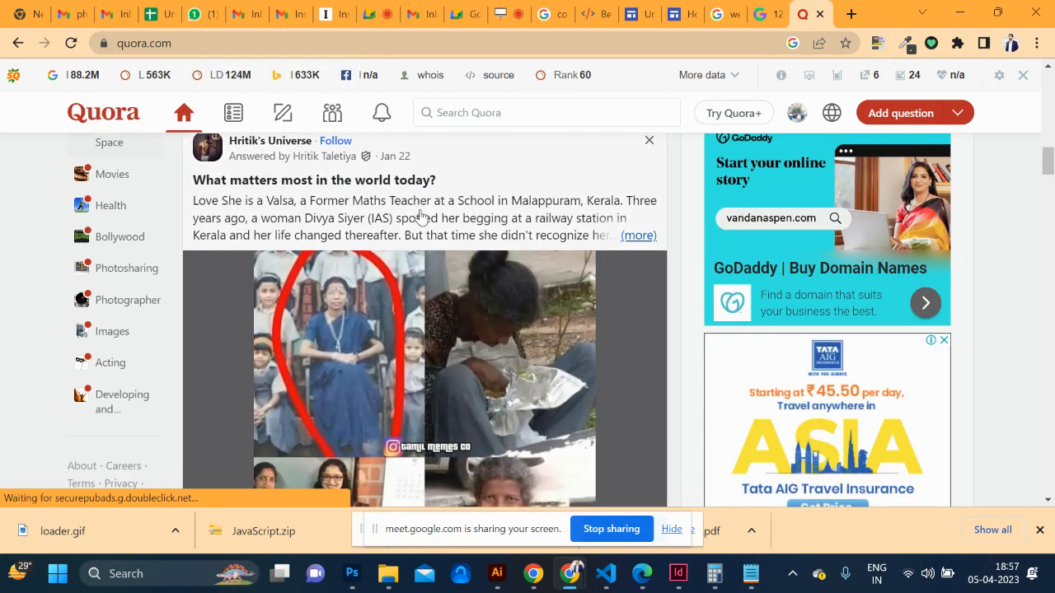
pyautogui.scroll(-10, 419, 215)
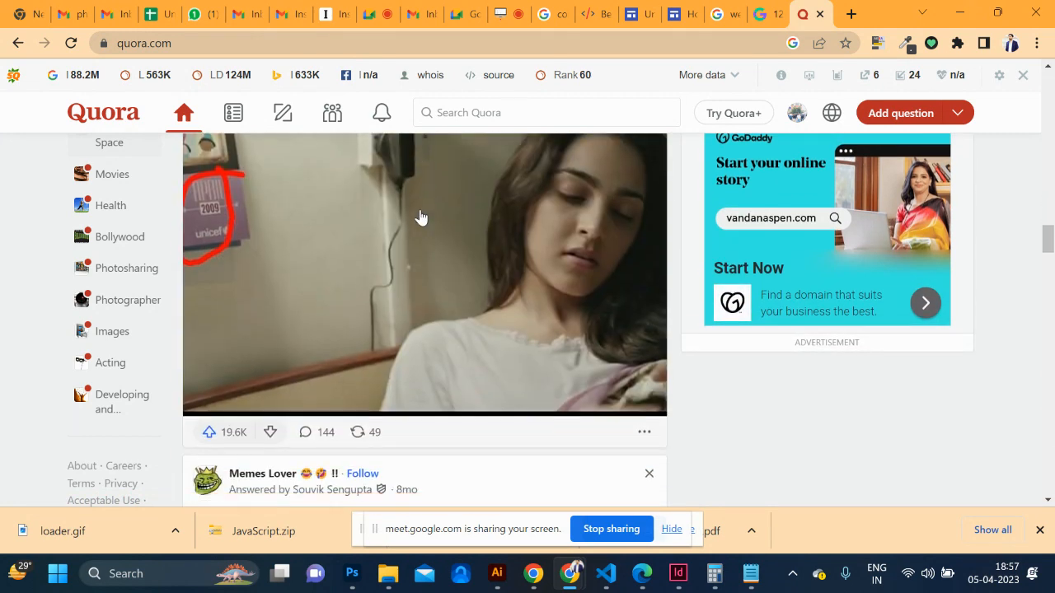
pyautogui.scroll(-1, 420, 216)
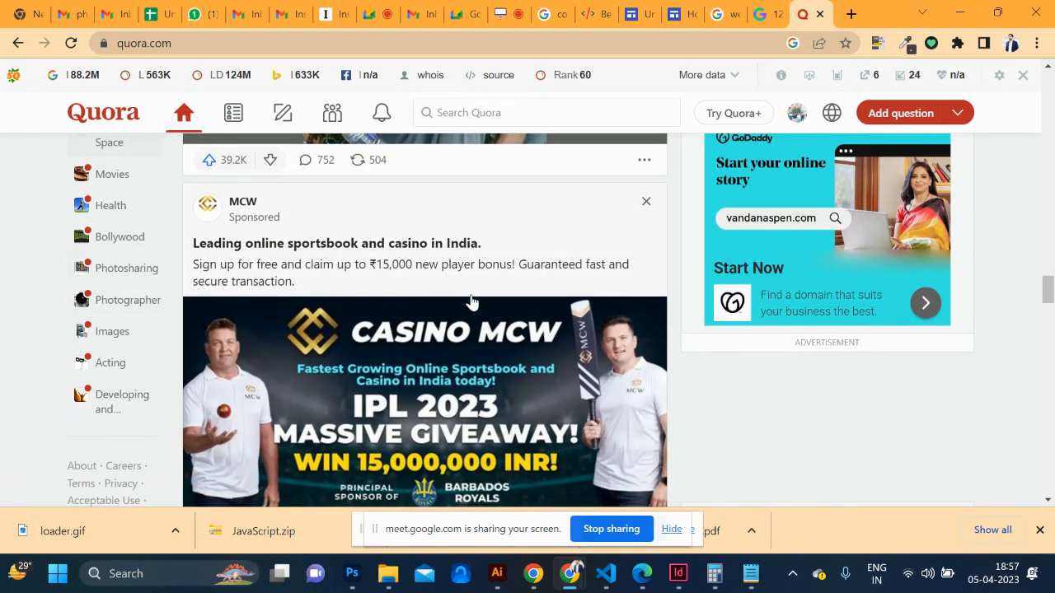
pyautogui.click(209, 45)
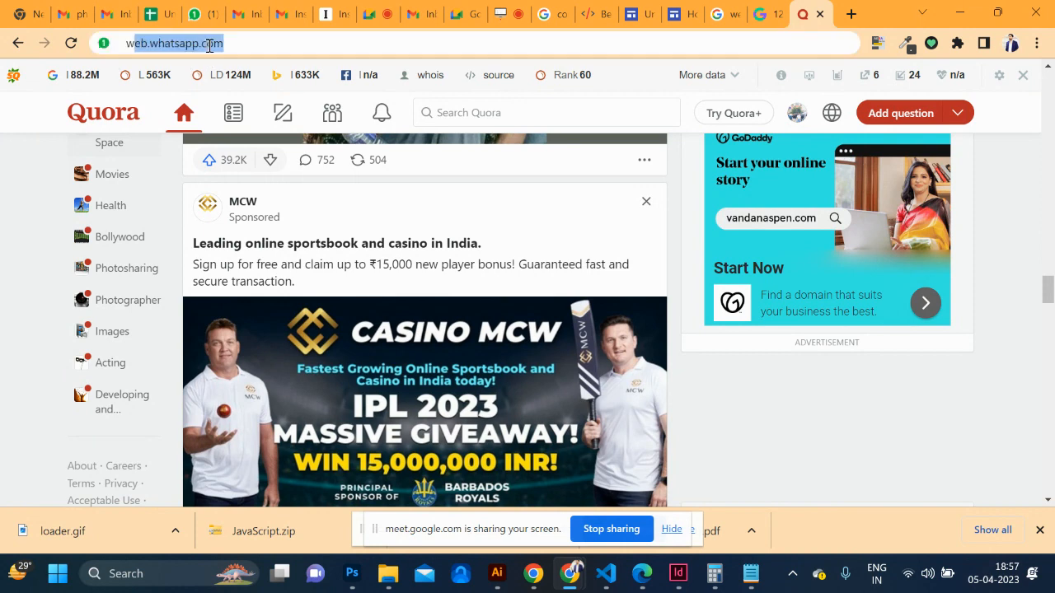
# Search Google for 'where is best graphic design institute in india' and scroll down to the Quora result
pyautogui.write('where is bese')
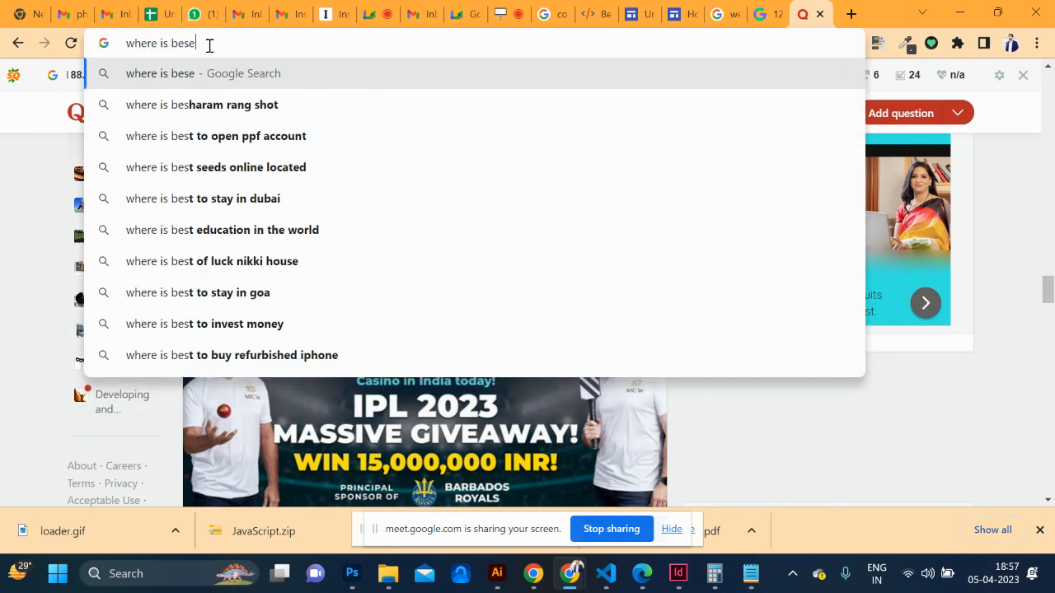
pyautogui.press('BackSpace')
pyautogui.write('t')
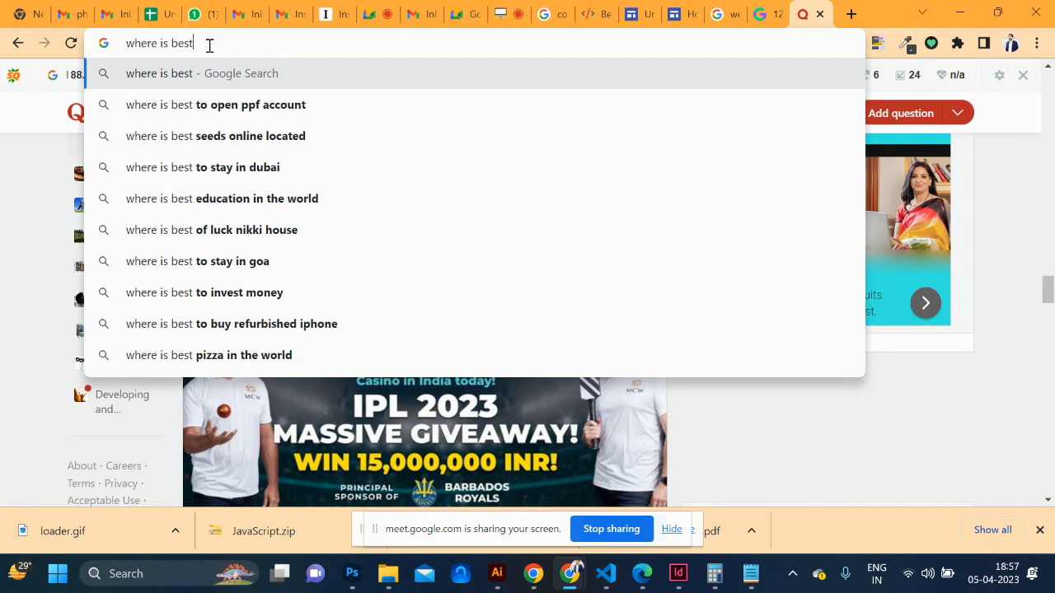
pyautogui.write(' graphic d')
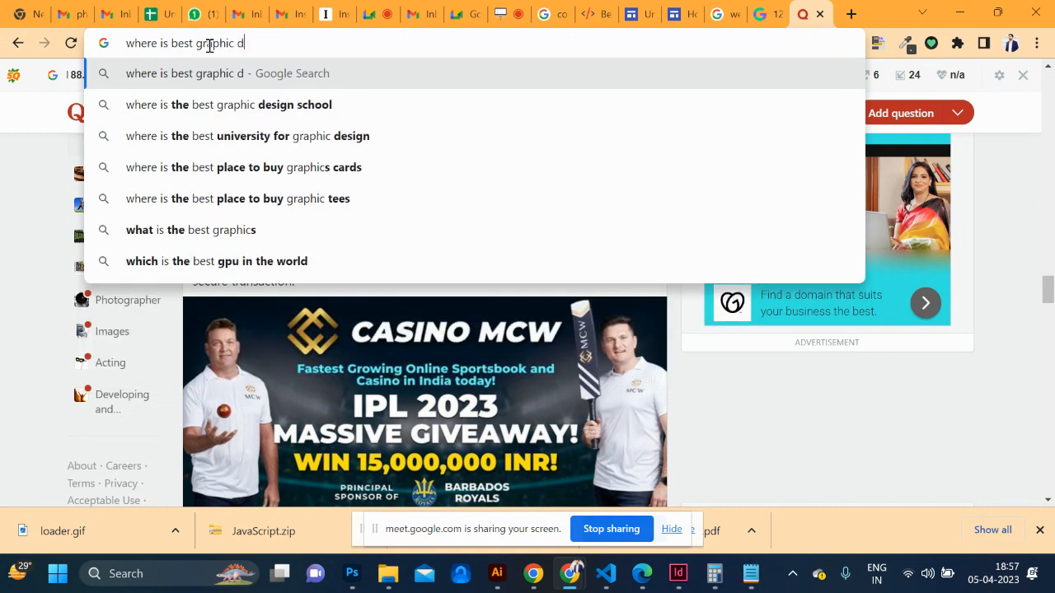
pyautogui.write('esign institute in ')
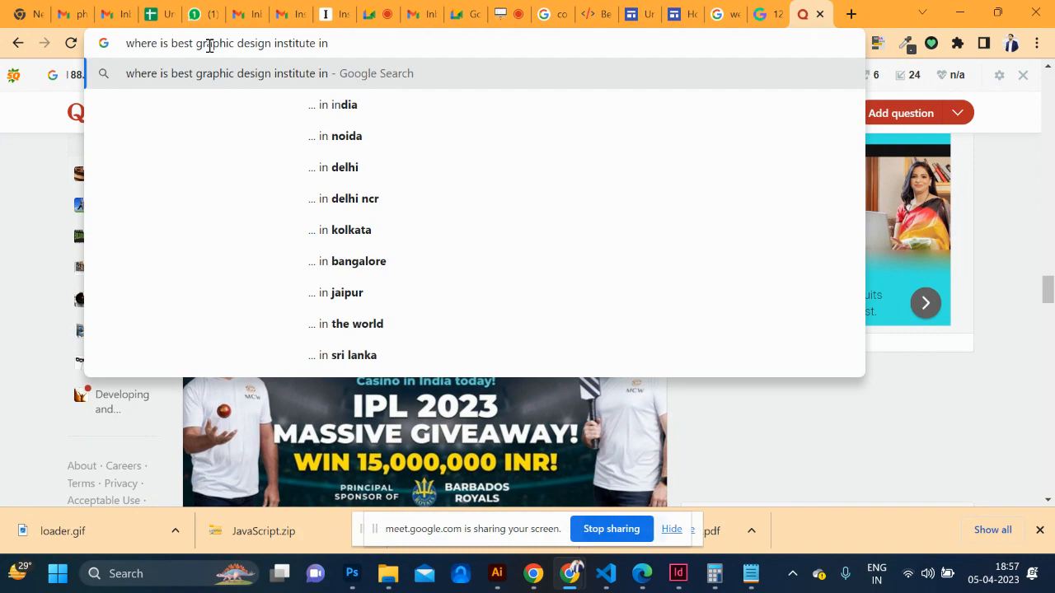
pyautogui.write('india')
pyautogui.press('Return')
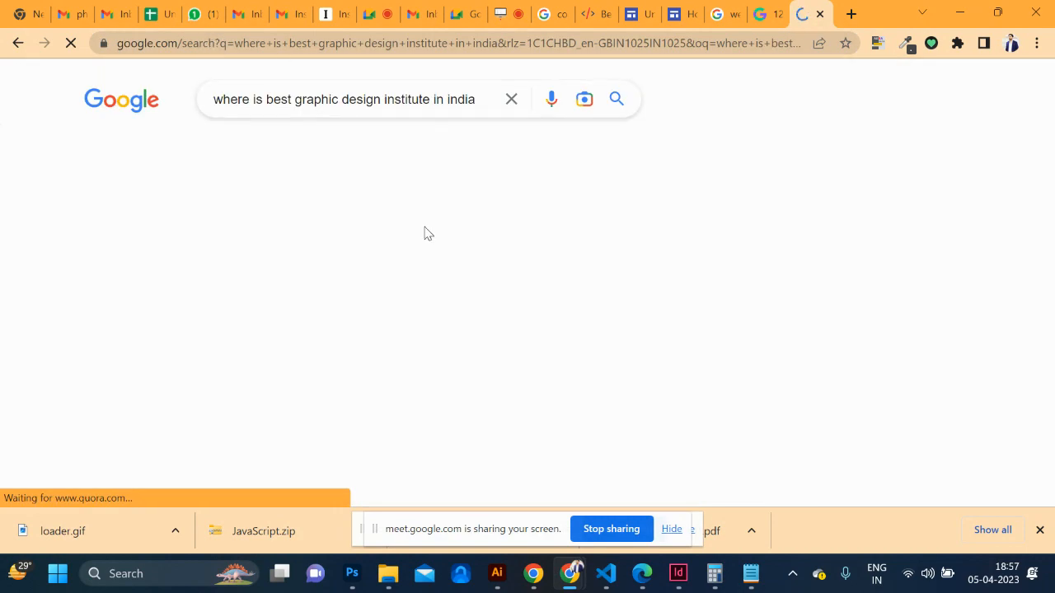
pyautogui.scroll(-2, 324, 277)
pyautogui.scroll(-10, 325, 278)
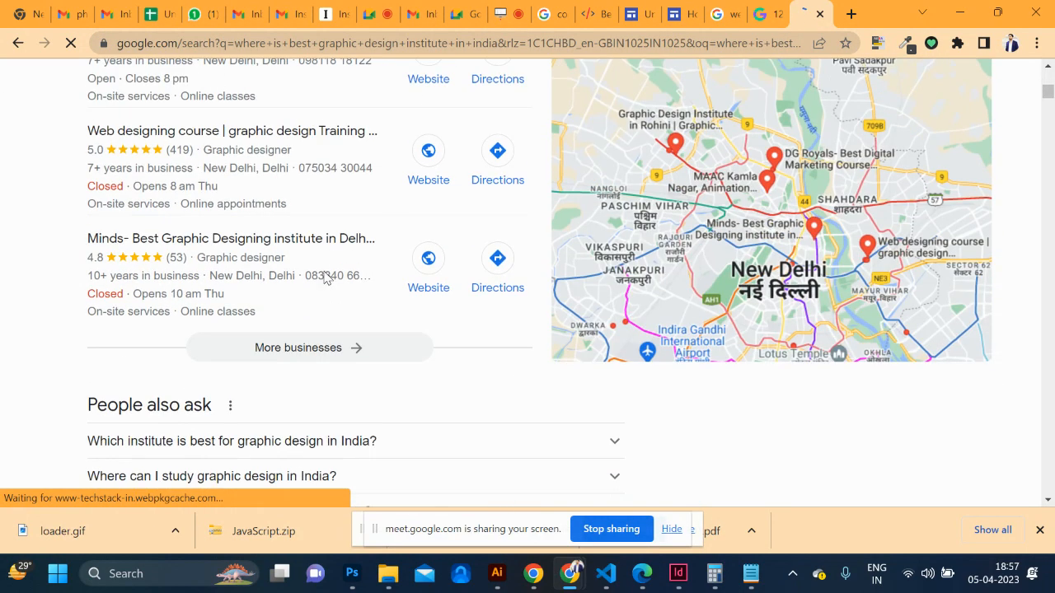
pyautogui.scroll(-7, 325, 277)
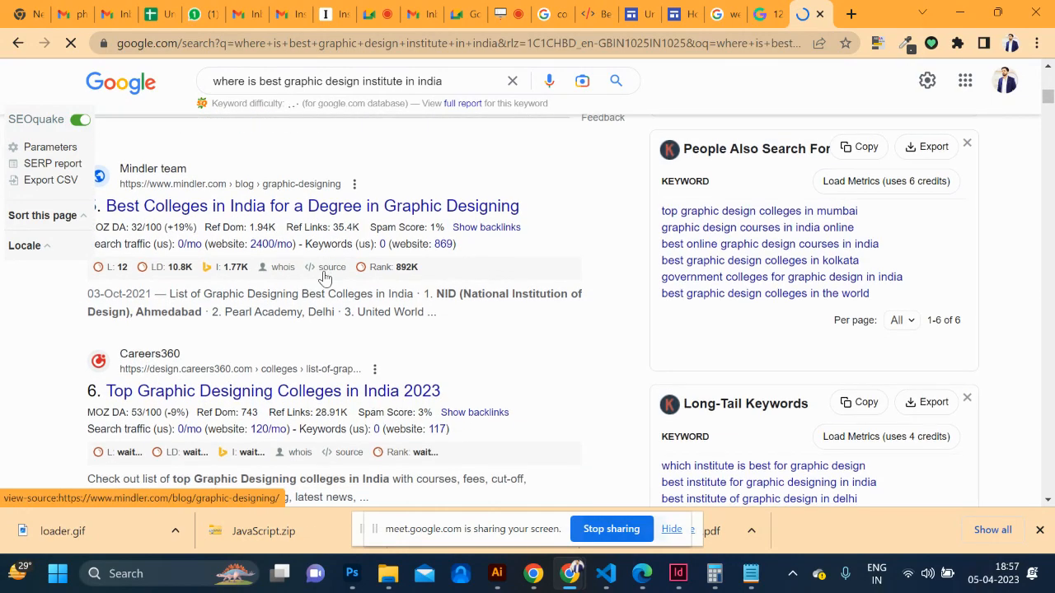
pyautogui.scroll(-6, 325, 277)
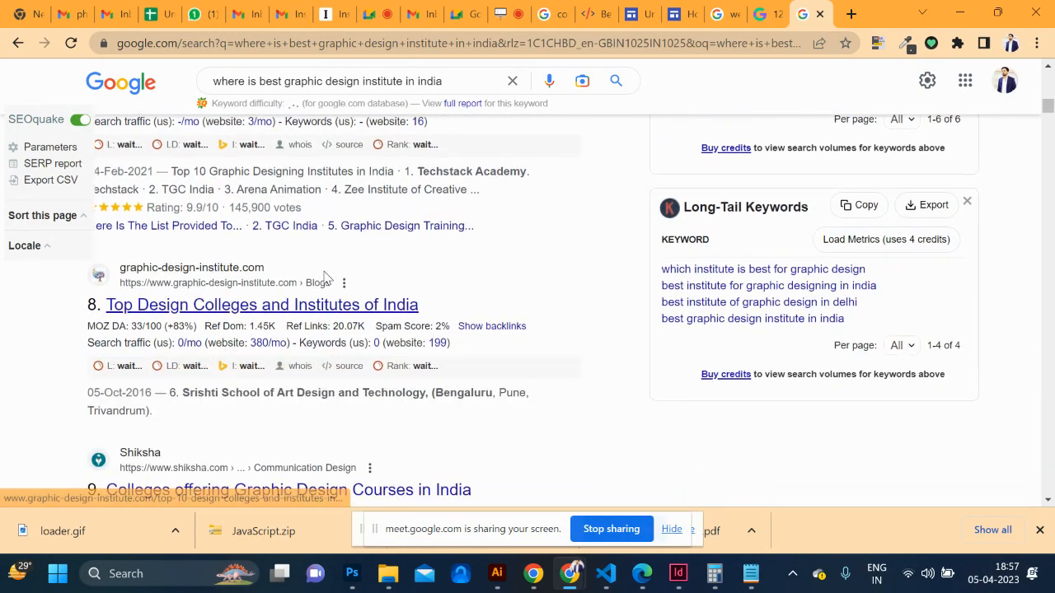
pyautogui.scroll(-8, 324, 276)
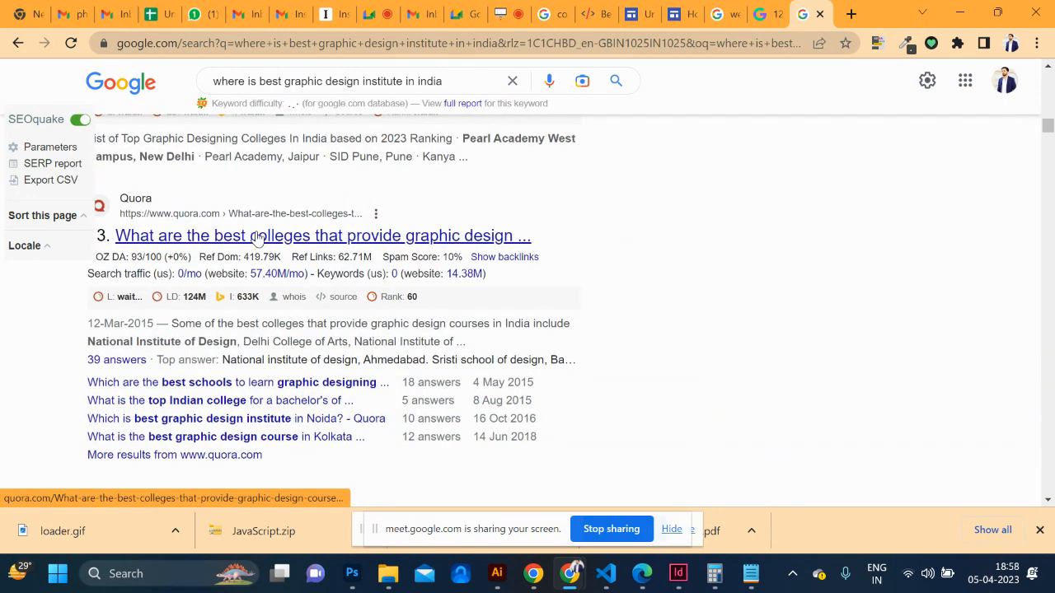
pyautogui.click(228, 237)
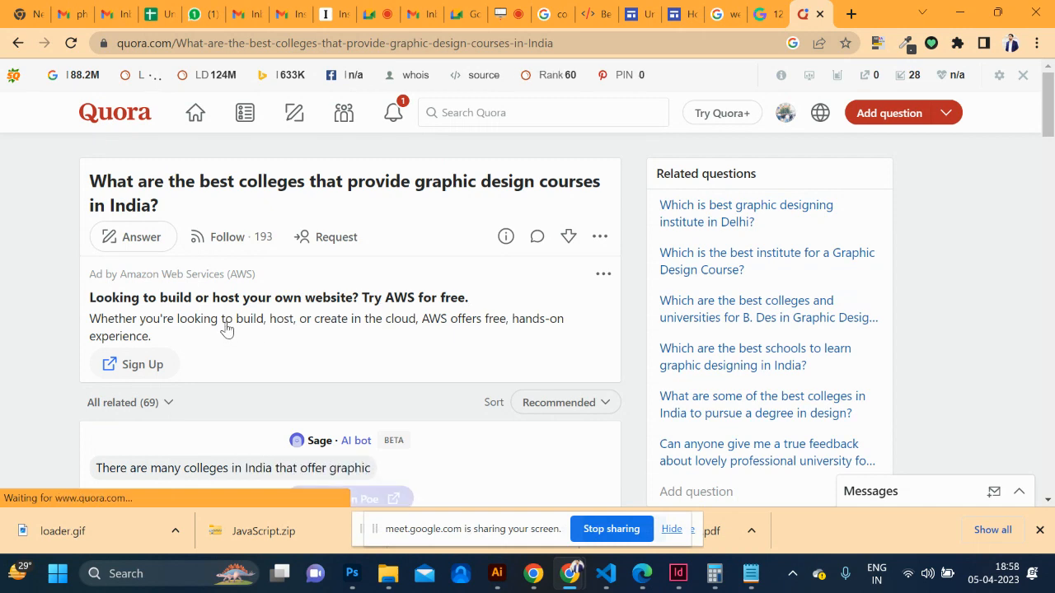
pyautogui.scroll(-2, 225, 327)
pyautogui.scroll(2, 178, 192)
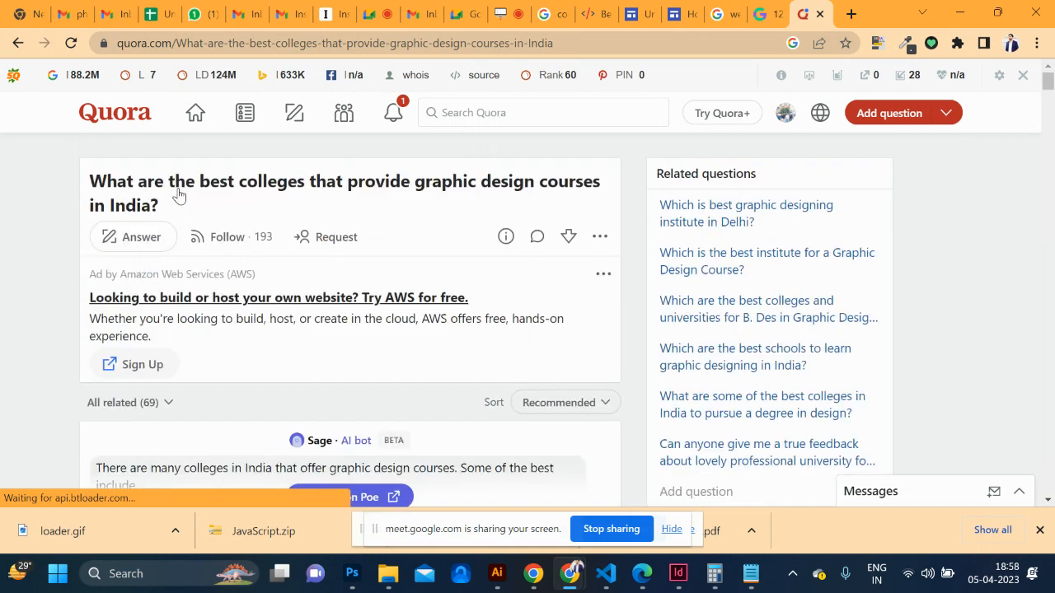
pyautogui.click(130, 249)
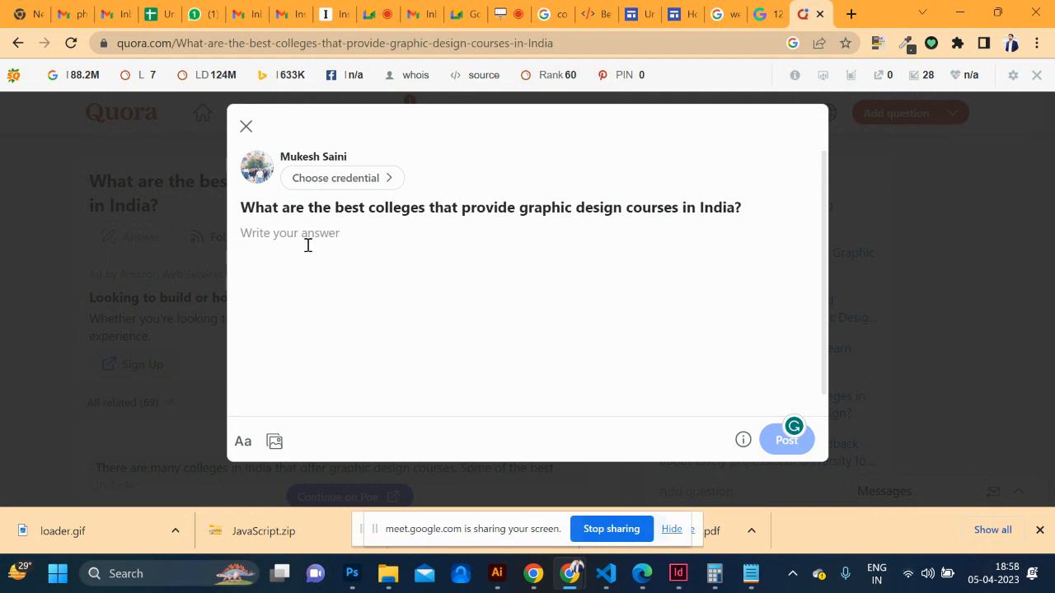
pyautogui.write('http')
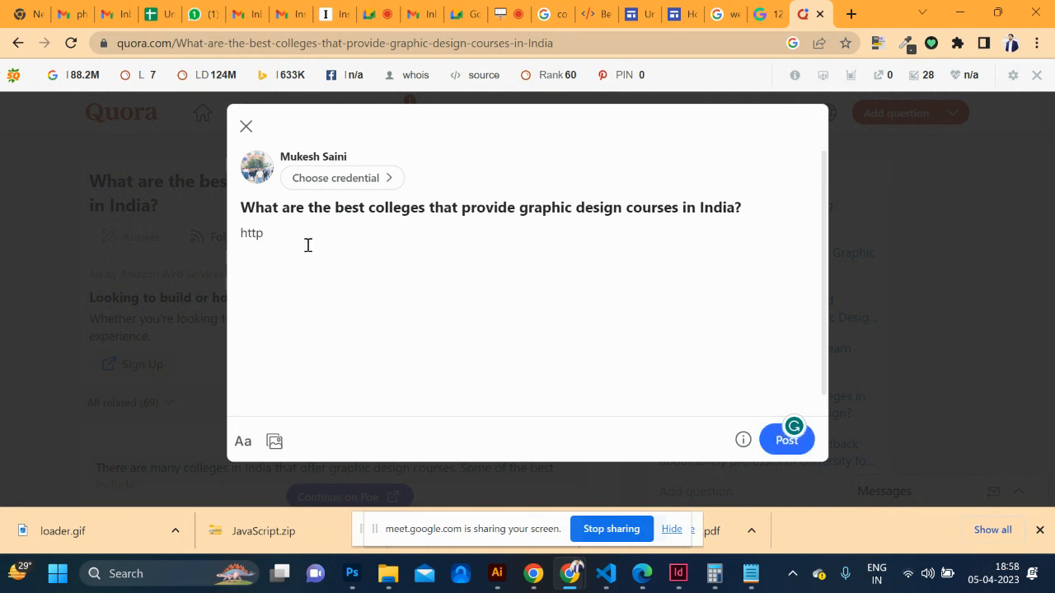
pyautogui.write('s://g')
pyautogui.hotkey('ctrl', 'a')
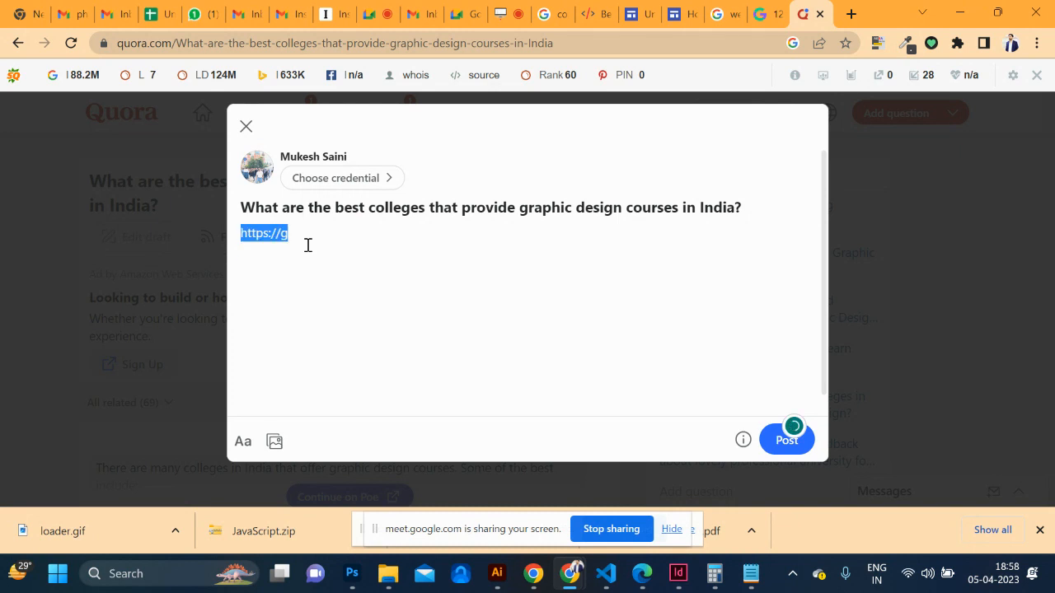
pyautogui.press('BackSpace')
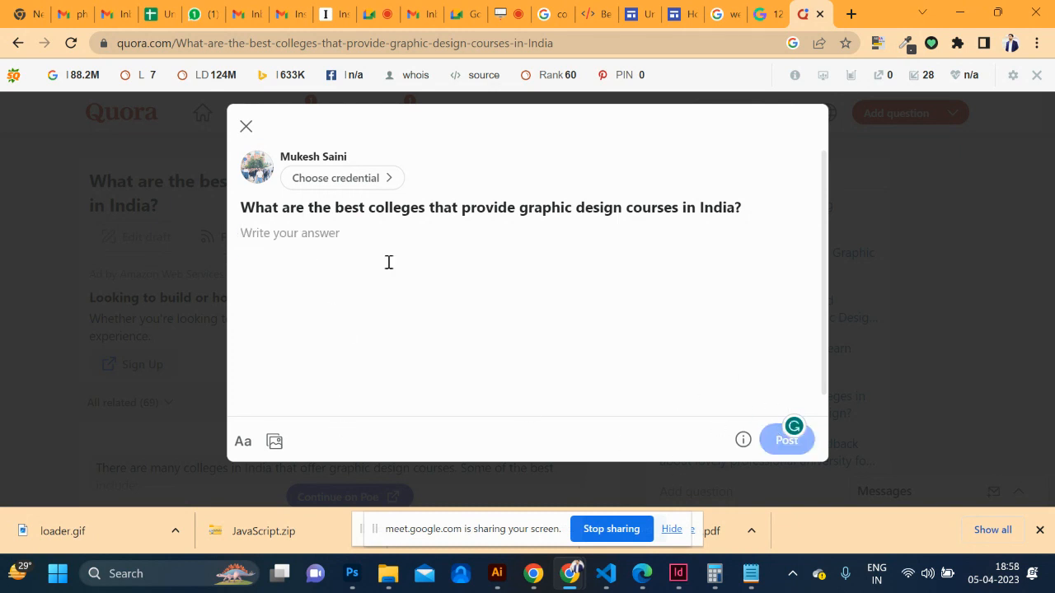
# Discard the unwritten Quora answer and scroll down through the answers
pyautogui.click(245, 126)
pyautogui.scroll(-8, 296, 344)
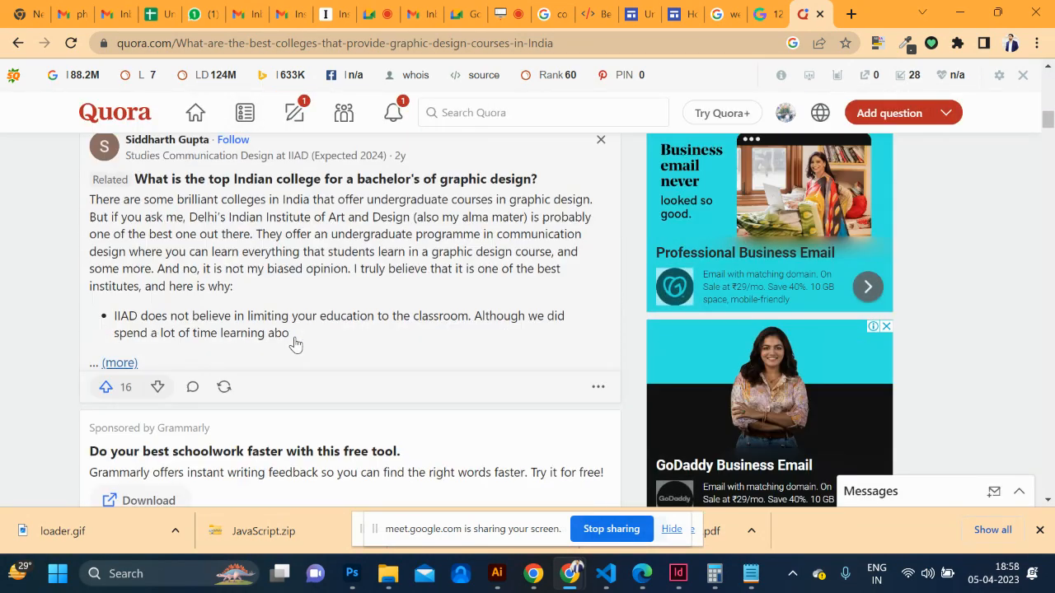
pyautogui.scroll(2, 294, 341)
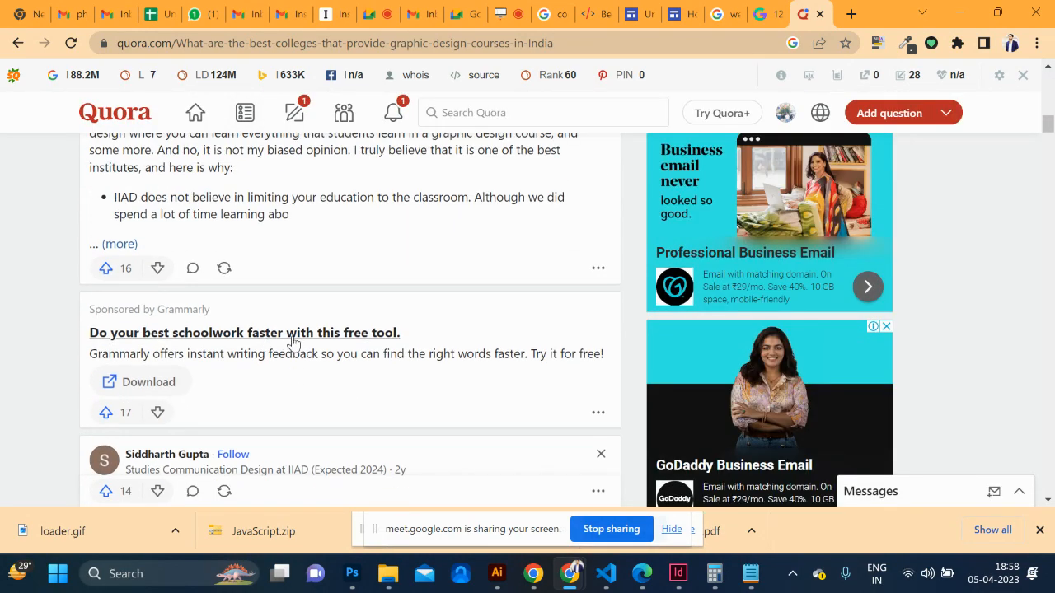
pyautogui.scroll(-7, 293, 340)
pyautogui.scroll(-5, 293, 342)
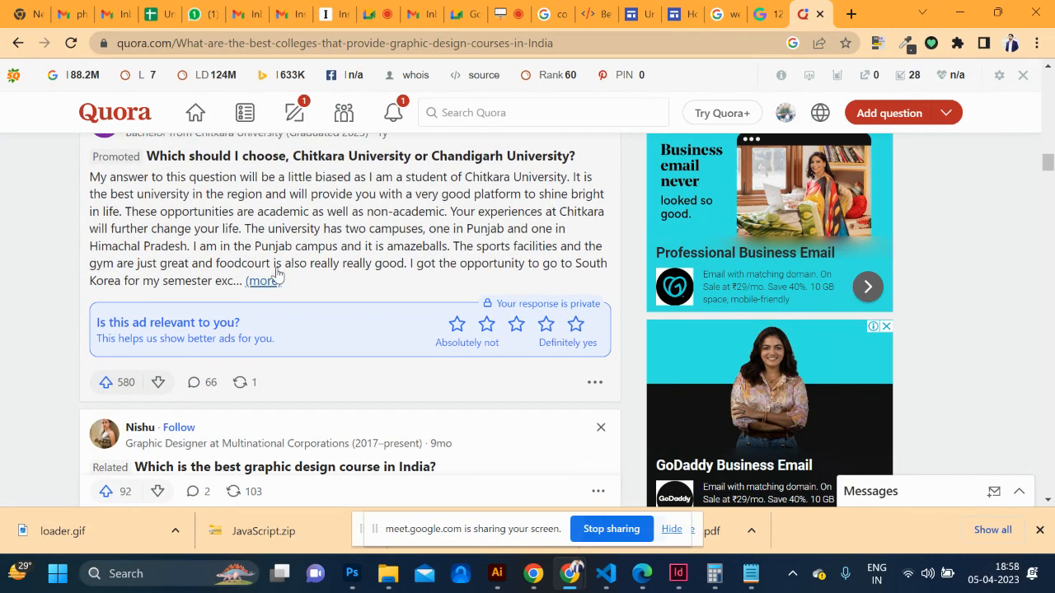
# Expand the Chitkara and graphic designing answers to read them, then return to the backlinks spreadsheet
pyautogui.click(263, 285)
pyautogui.scroll(-9, 310, 321)
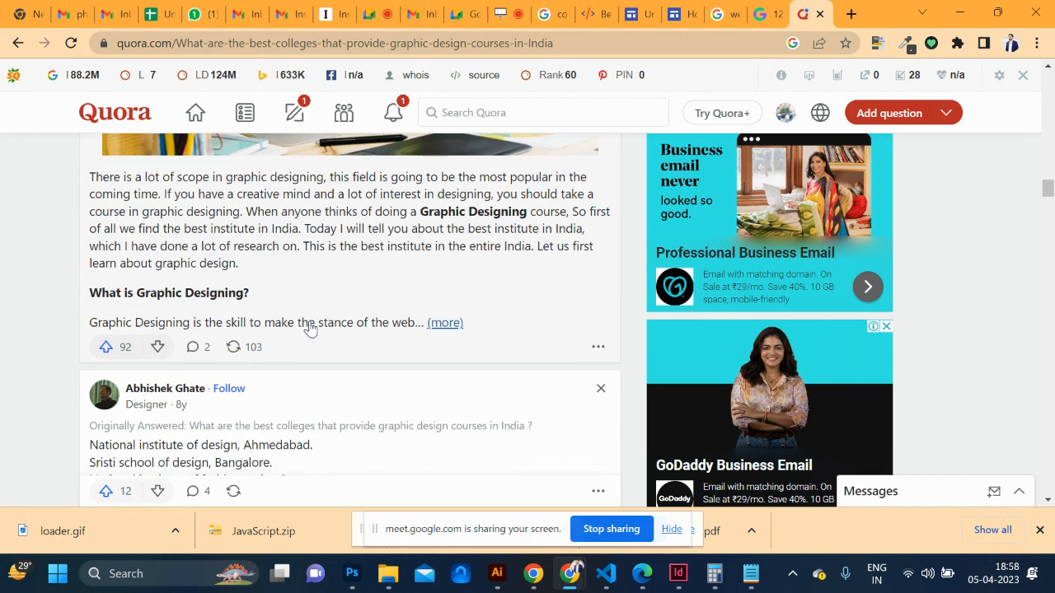
pyautogui.click(482, 216)
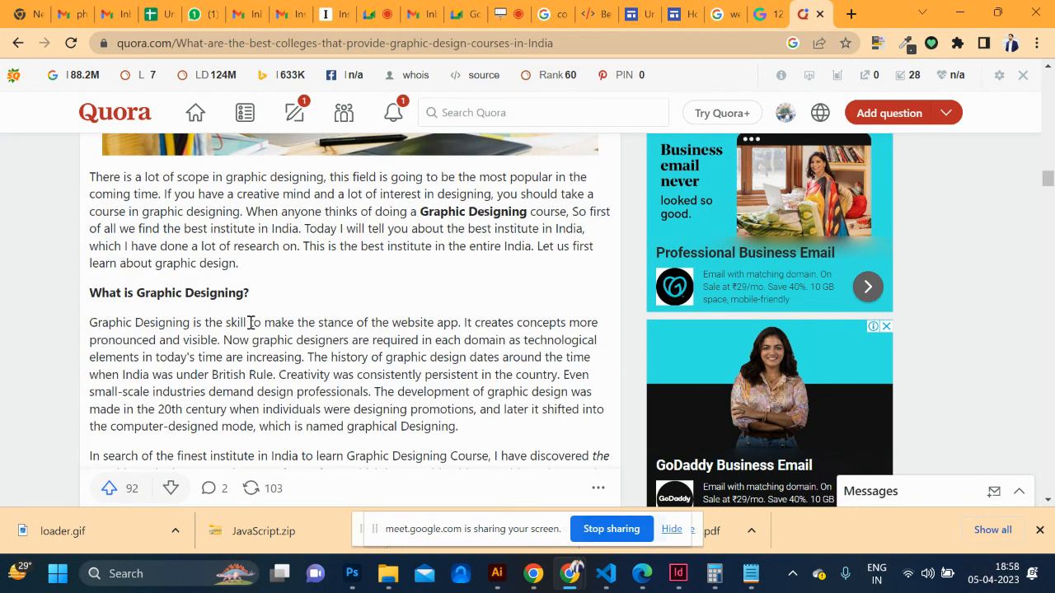
pyautogui.scroll(-8, 338, 333)
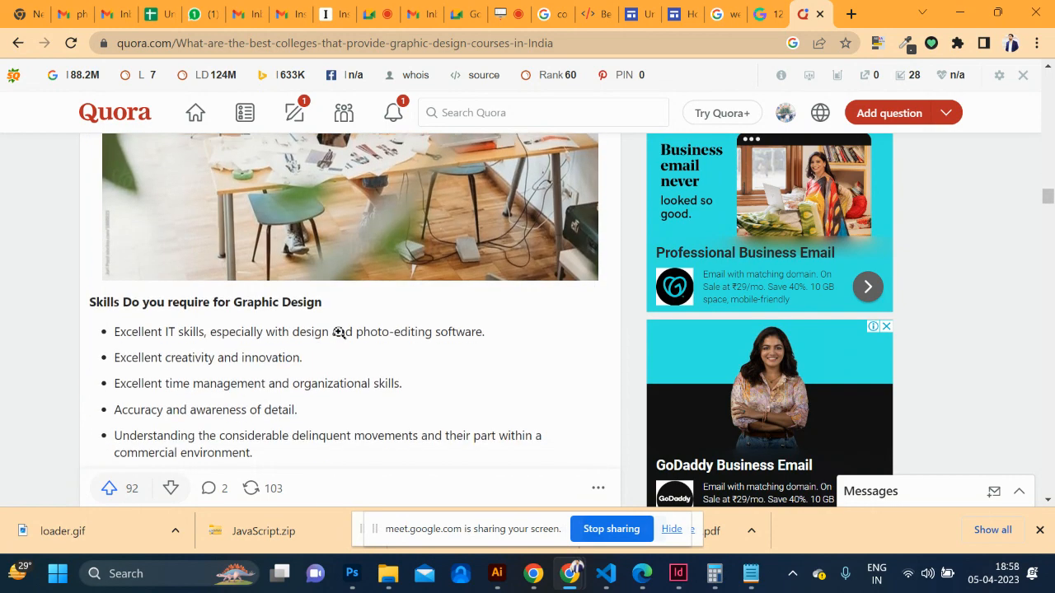
pyautogui.scroll(-5, 337, 333)
pyautogui.scroll(1, 330, 321)
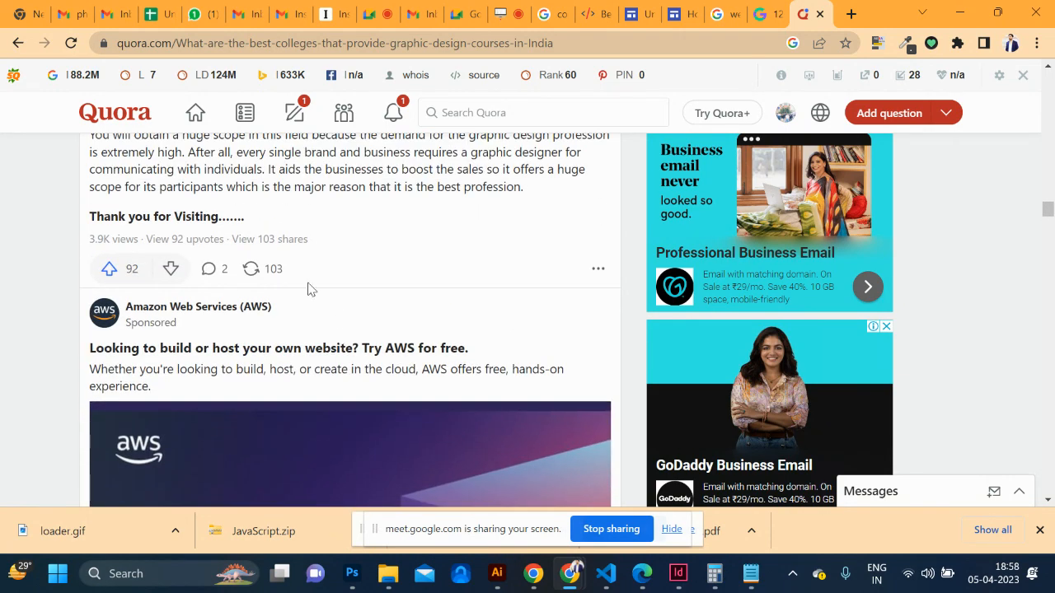
pyautogui.scroll(1, 296, 223)
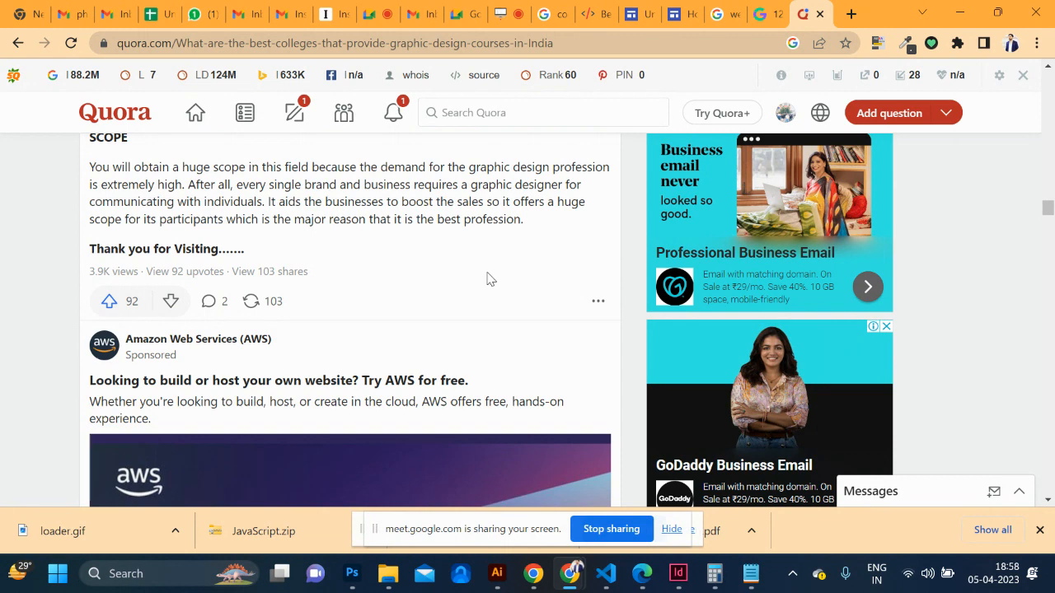
pyautogui.click(157, 14)
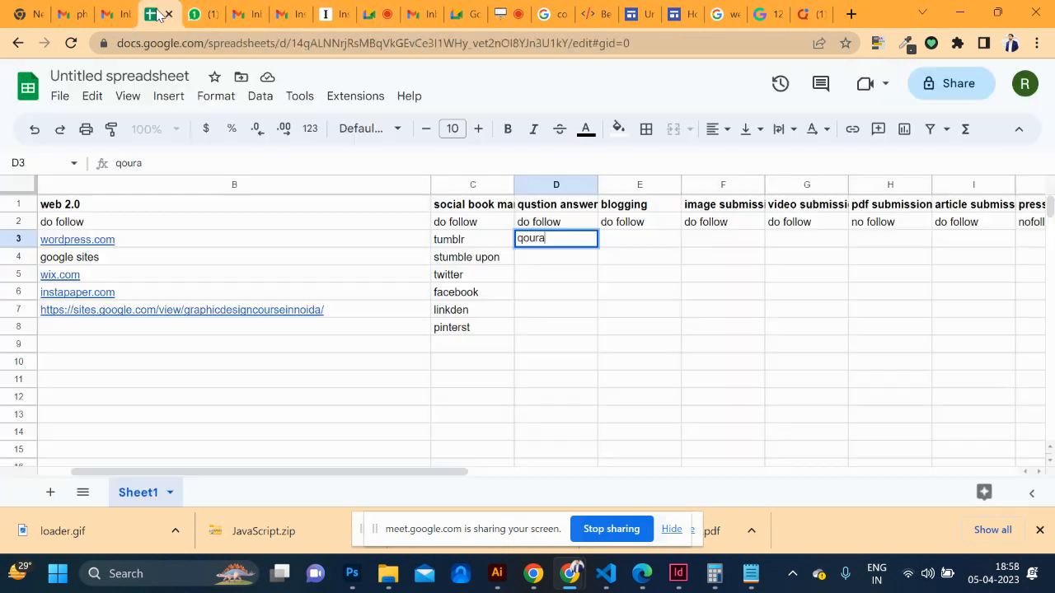
# Commit 'qoura' in D3 and enter wordpress.com in E3 under blogging
pyautogui.click(552, 259)
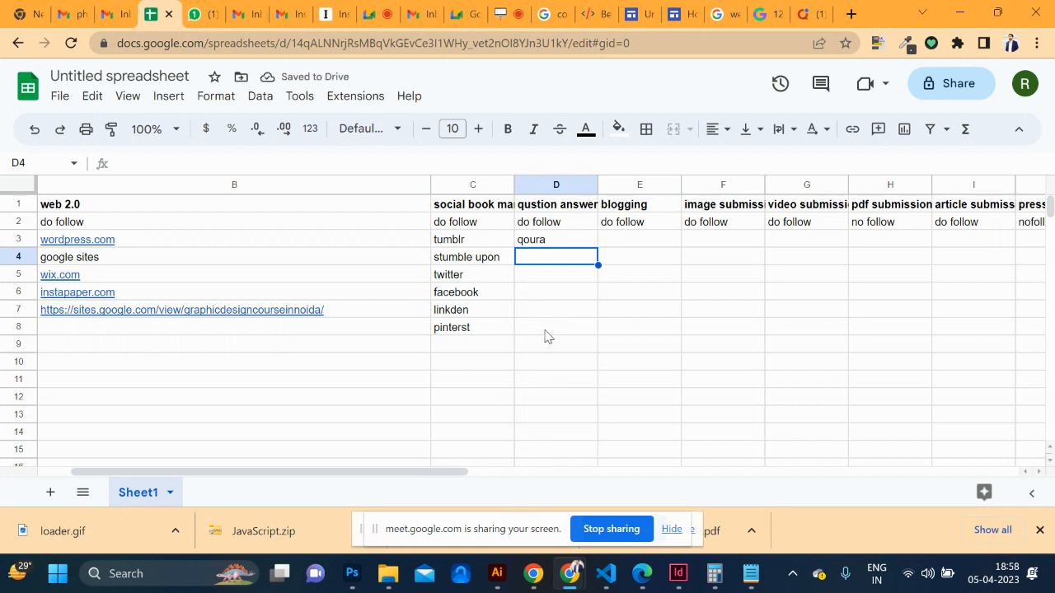
pyautogui.click(634, 244)
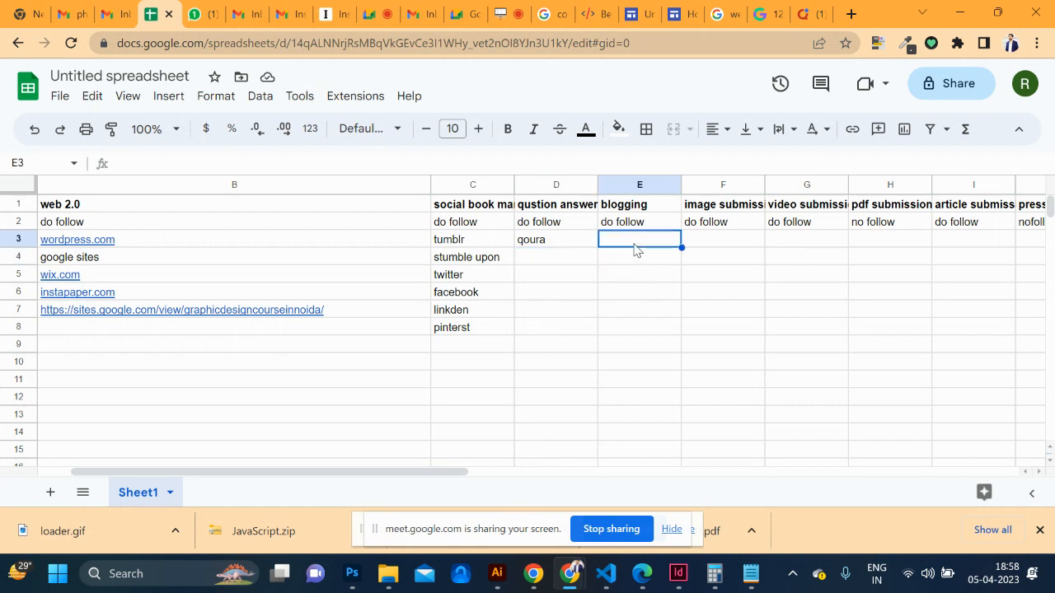
pyautogui.write('eo')
pyautogui.write('ordpress.com')
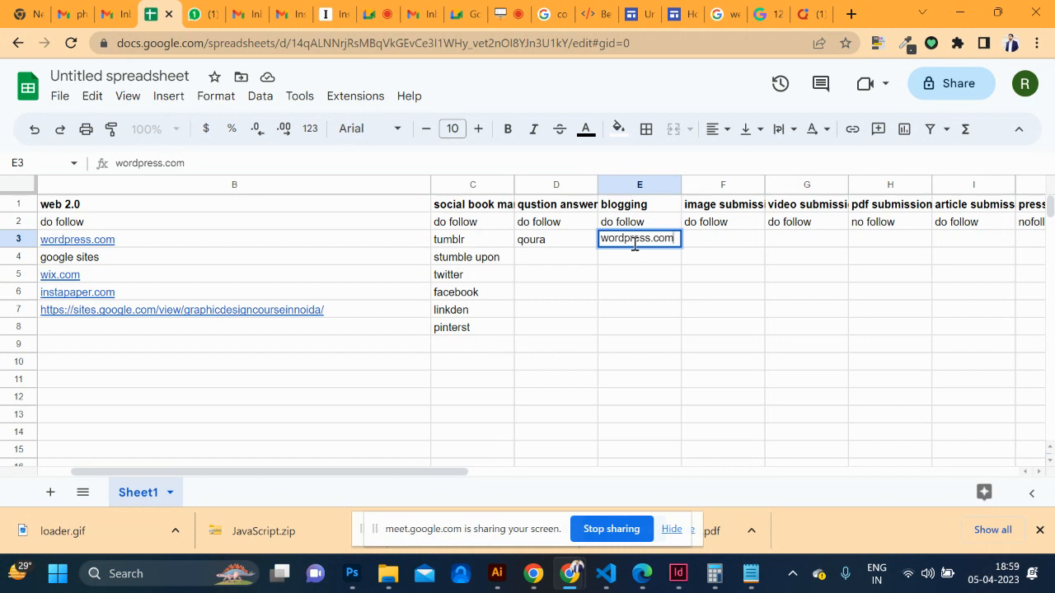
pyautogui.click(618, 265)
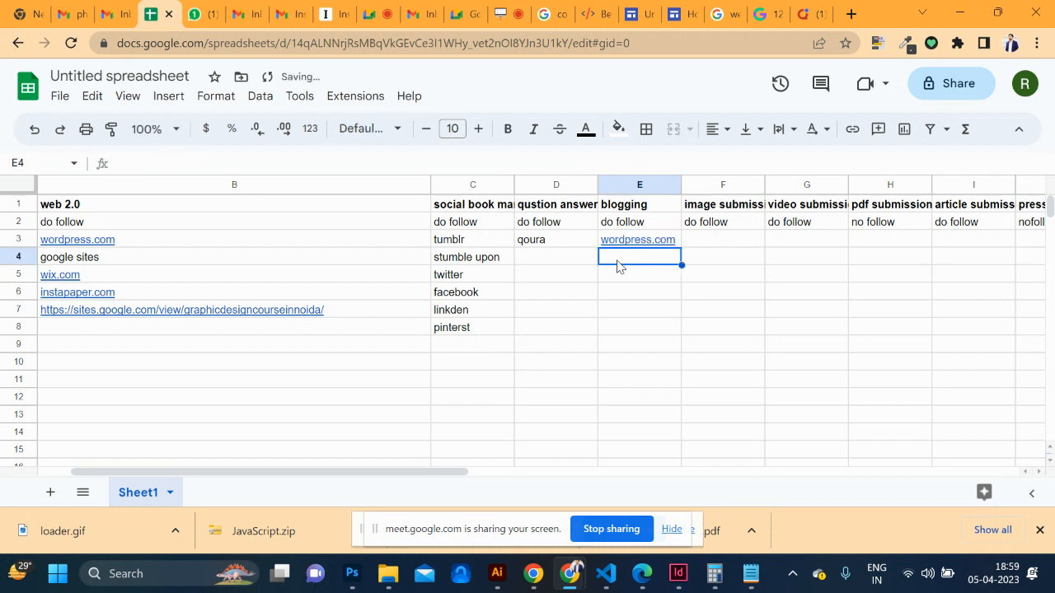
# Add blogspot, medium and instapaper in E4 to E6 under blogging
pyautogui.doubleClick(619, 265)
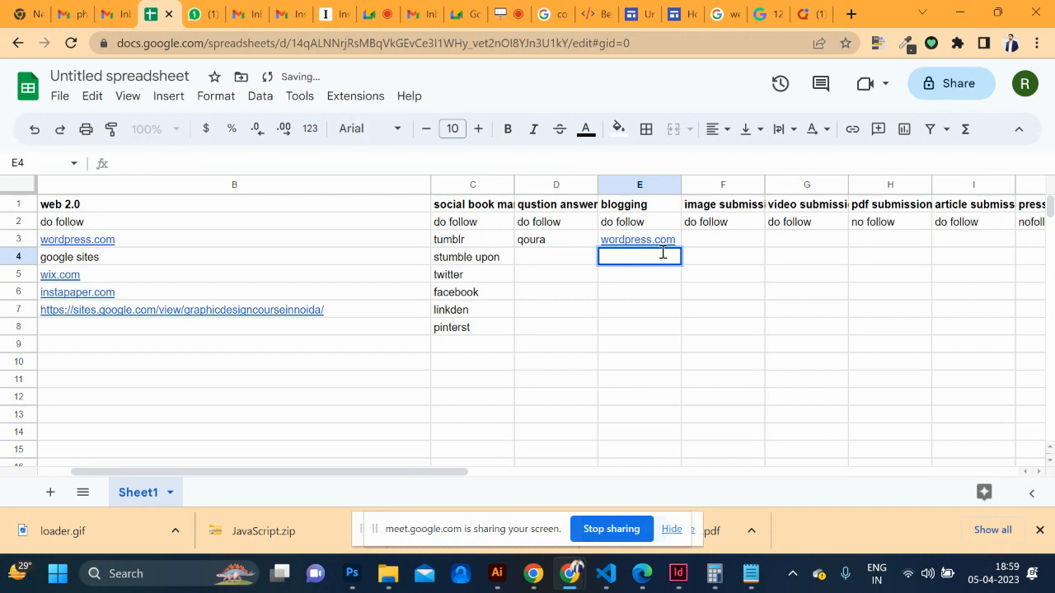
pyautogui.write('blogspot')
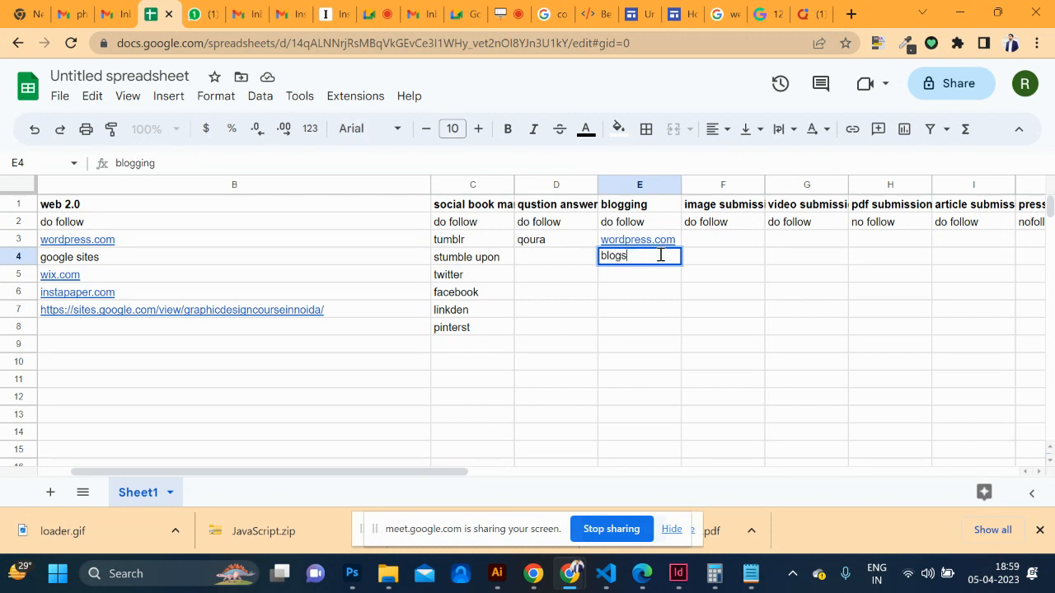
pyautogui.click(625, 283)
pyautogui.doubleClick(625, 277)
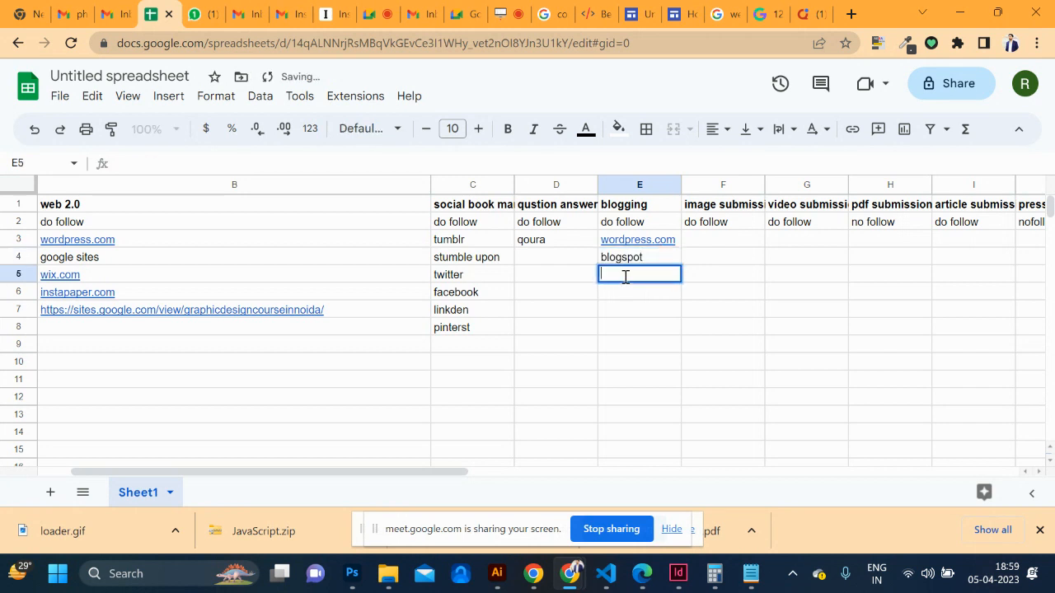
pyautogui.write('medium')
pyautogui.click(630, 296)
pyautogui.doubleClick(627, 294)
pyautogui.write('instapaper')
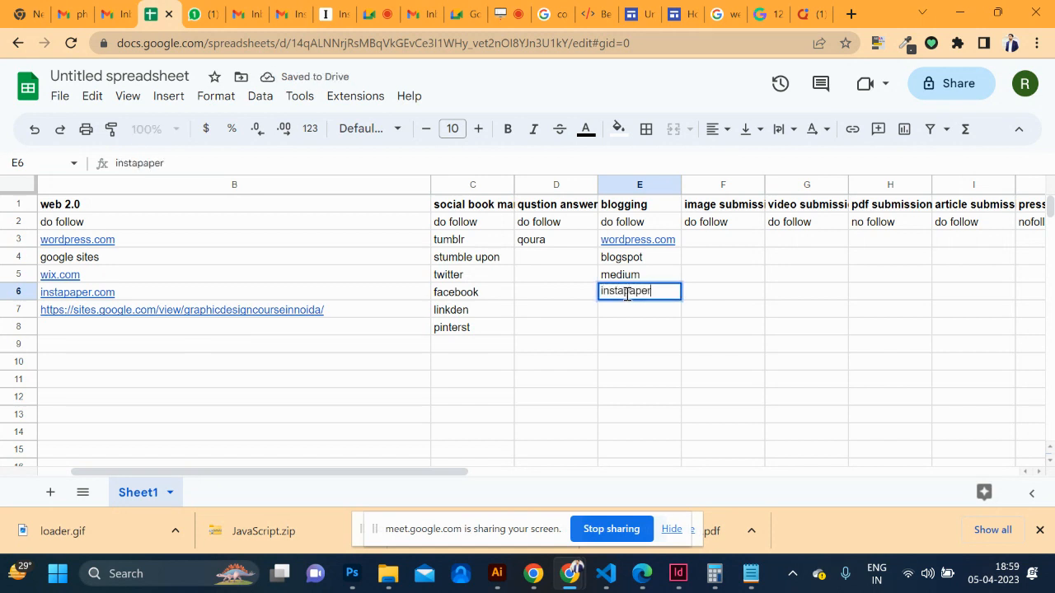
pyautogui.doubleClick(627, 311)
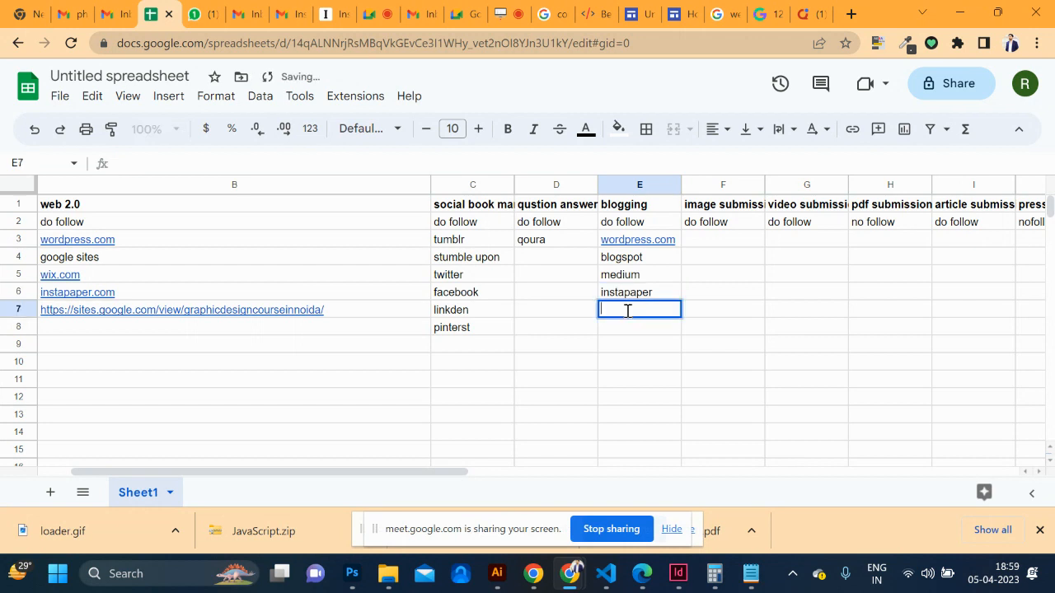
pyautogui.hscroll(3, 603, 341)
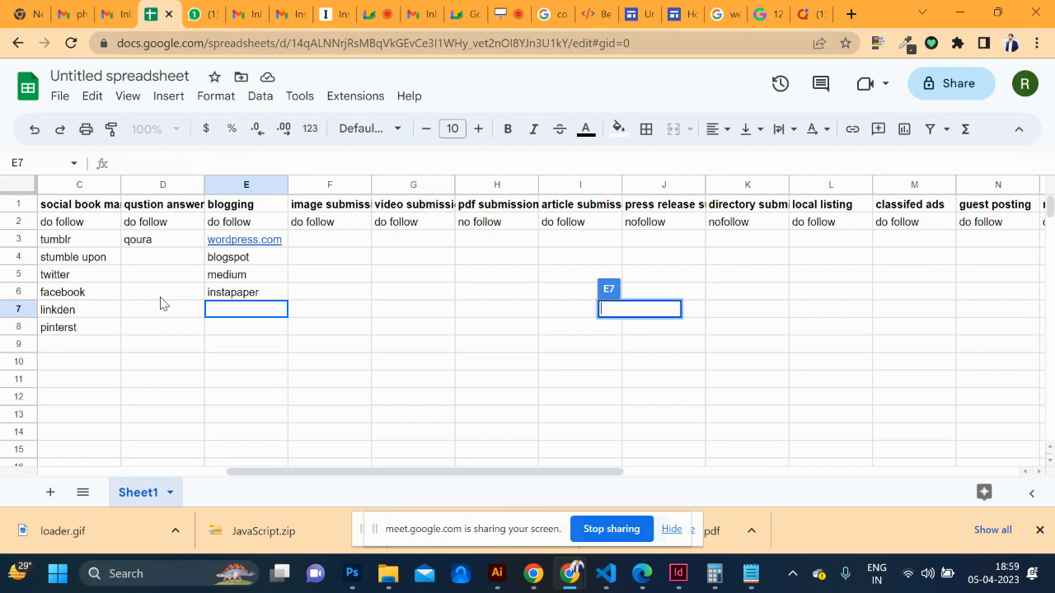
# Enter pinterest in F3 and vimeo, daily motion and youtube in G3 to G5
pyautogui.doubleClick(332, 241)
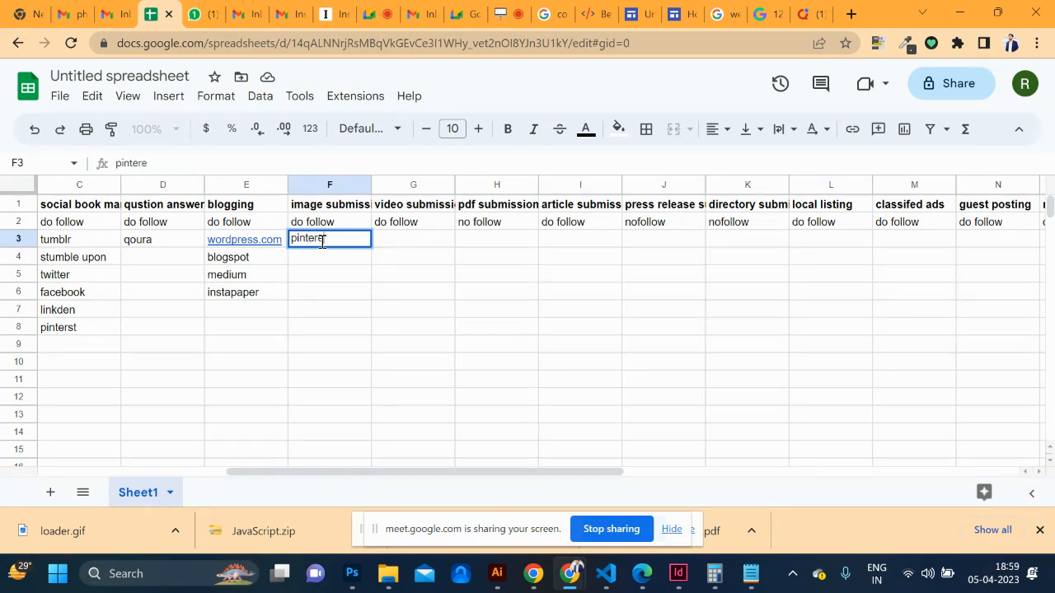
pyautogui.write('pinterest')
pyautogui.click(412, 239)
pyautogui.write('vimeo')
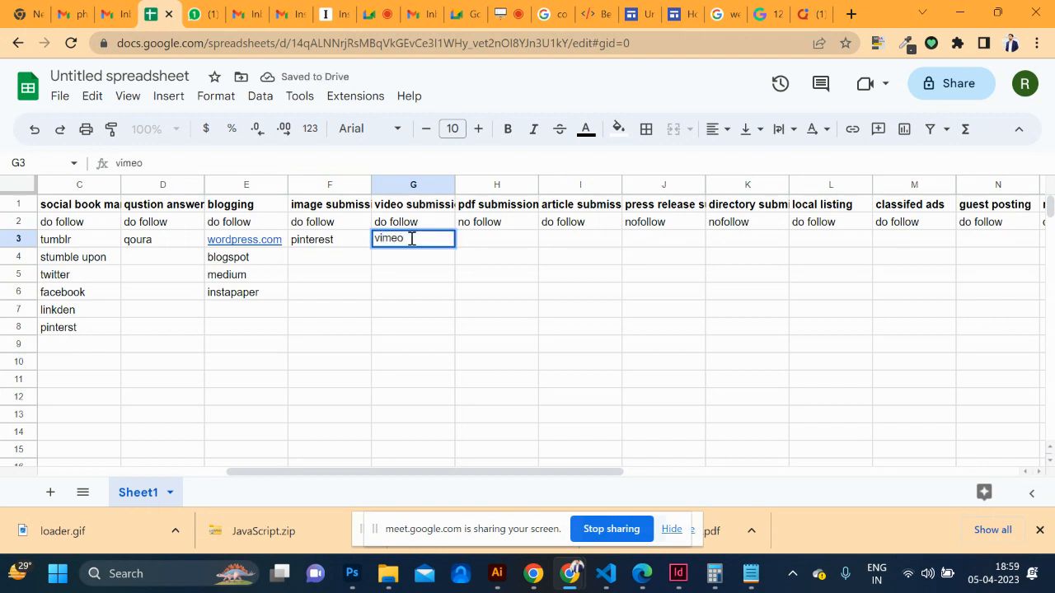
pyautogui.click(395, 257)
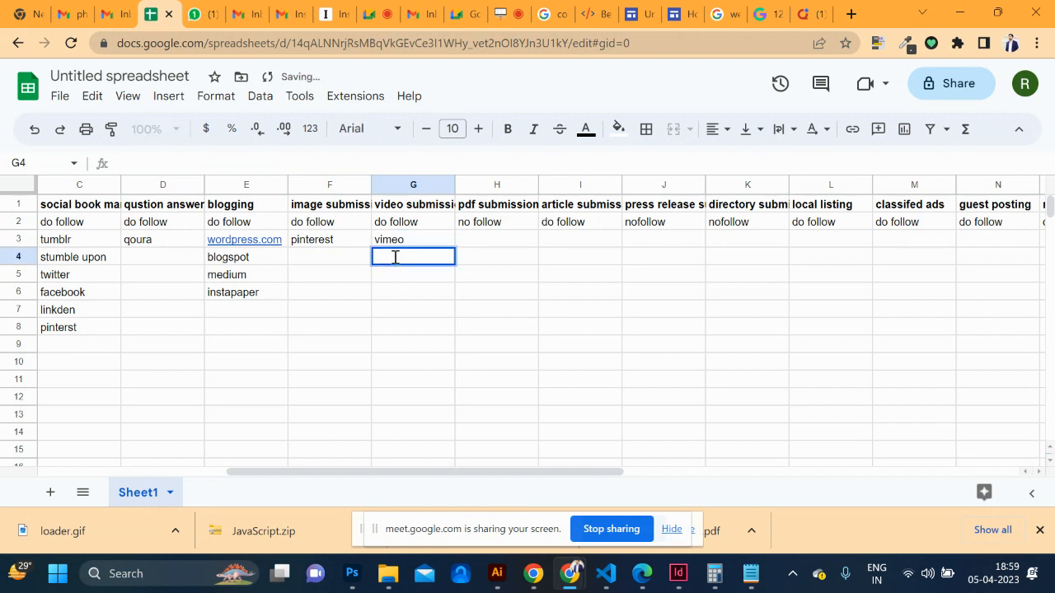
pyautogui.write('daily m')
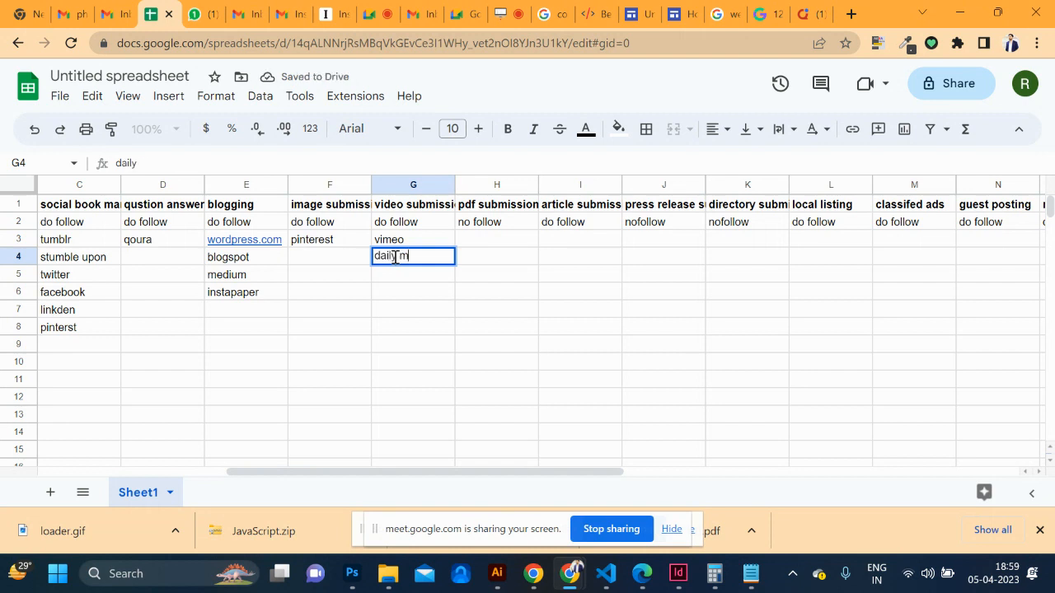
pyautogui.write('otion')
pyautogui.click(391, 273)
pyautogui.write('yout')
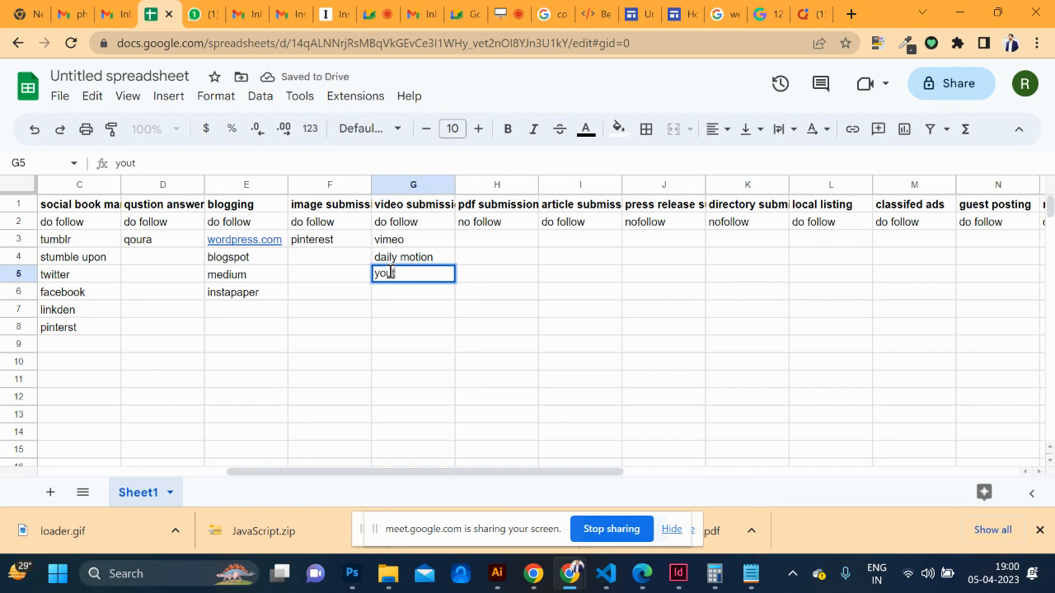
pyautogui.write('ube')
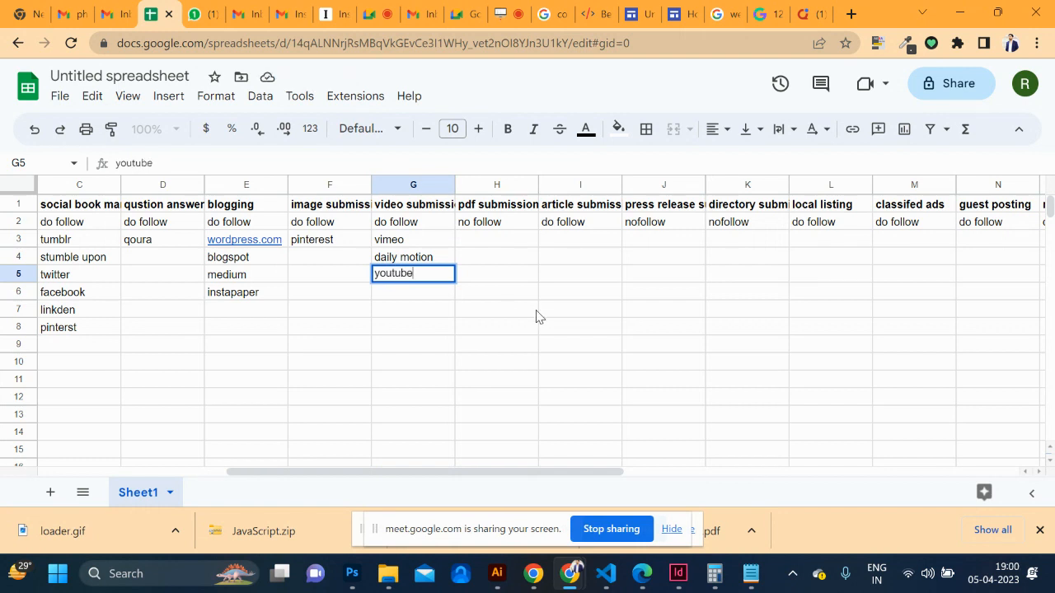
pyautogui.hscroll(2, 536, 317)
pyautogui.click(483, 236)
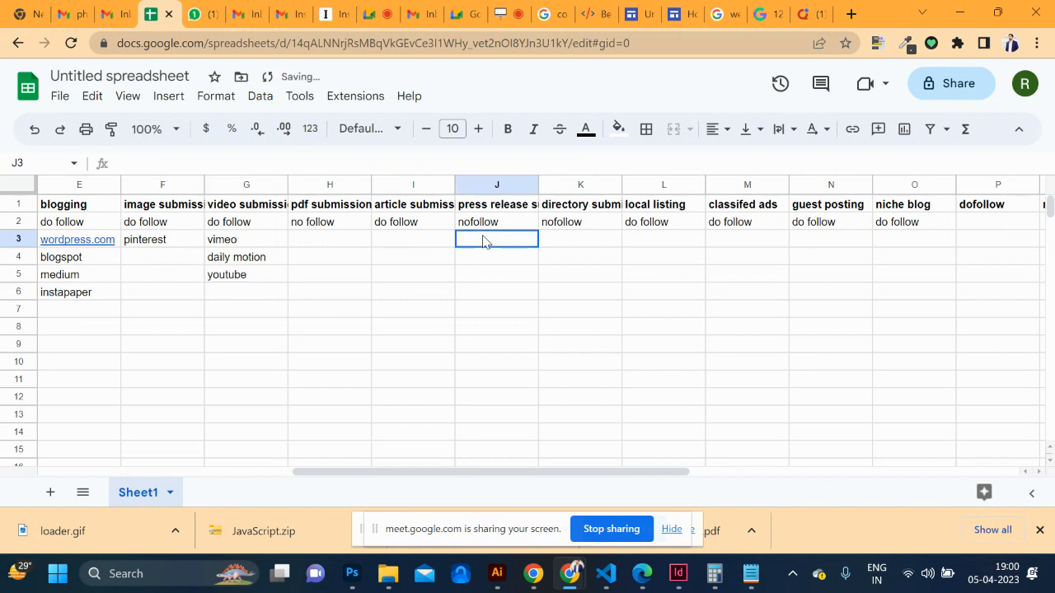
# Enter slideshare in H3 under pdf submission, and hub spot and slashdot in I3:I4
pyautogui.doubleClick(309, 239)
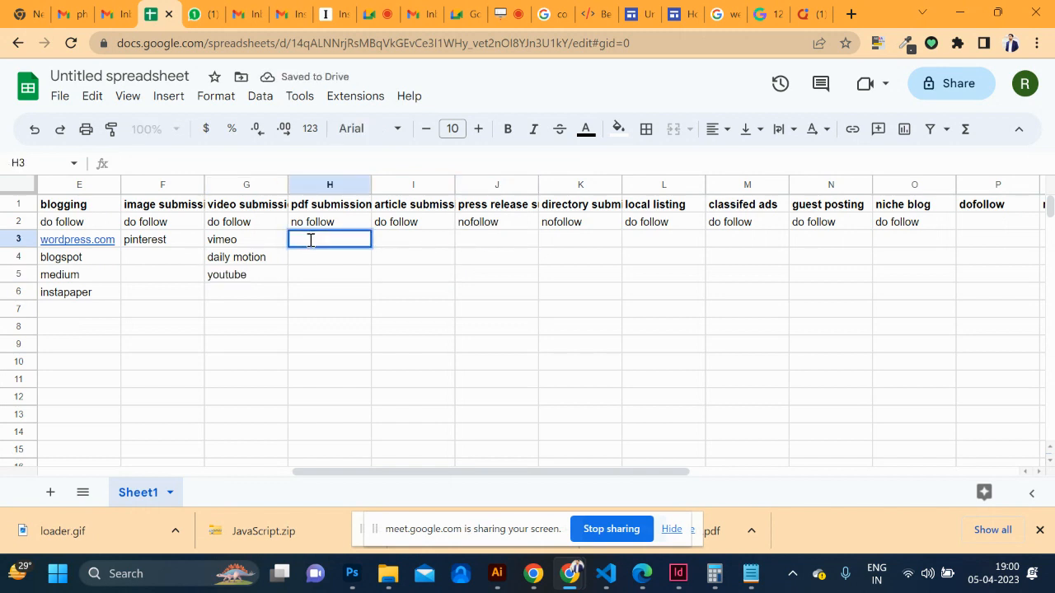
pyautogui.write('slidesha')
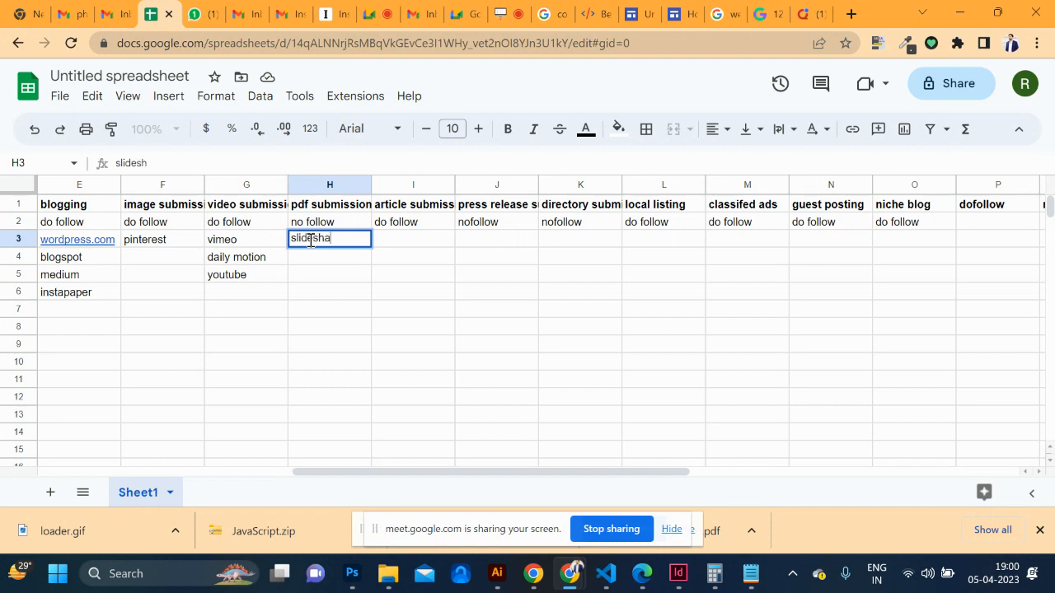
pyautogui.write('re')
pyautogui.click(411, 246)
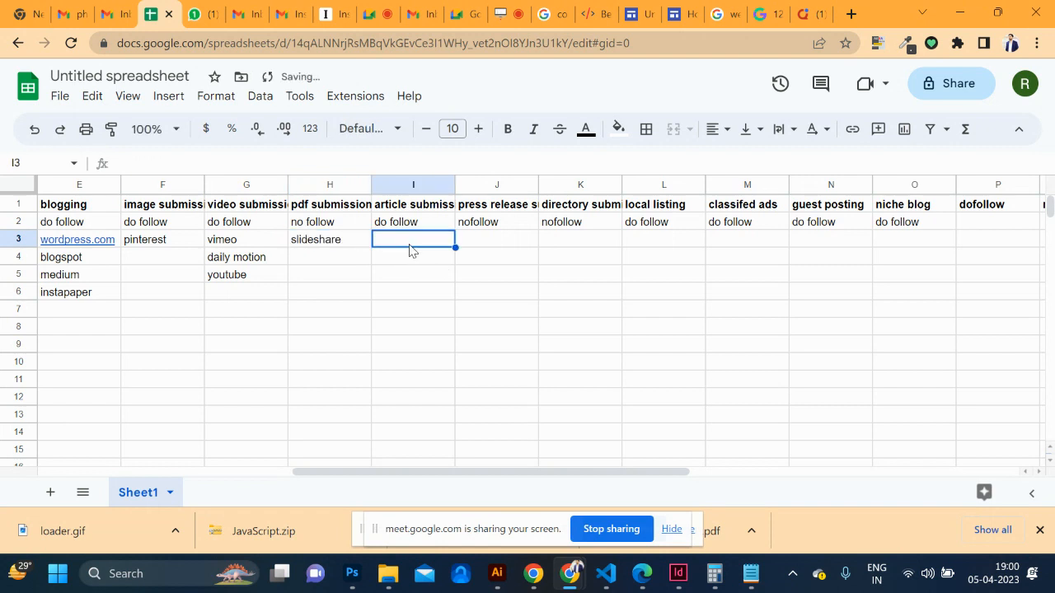
pyautogui.doubleClick(430, 239)
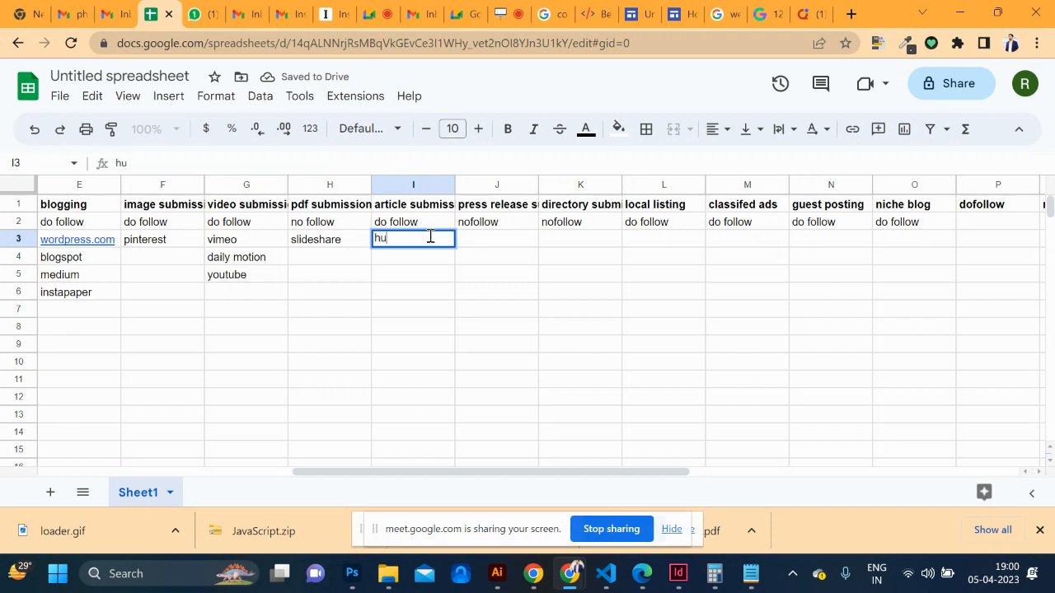
pyautogui.write('hub spot')
pyautogui.click(401, 257)
pyautogui.write('s')
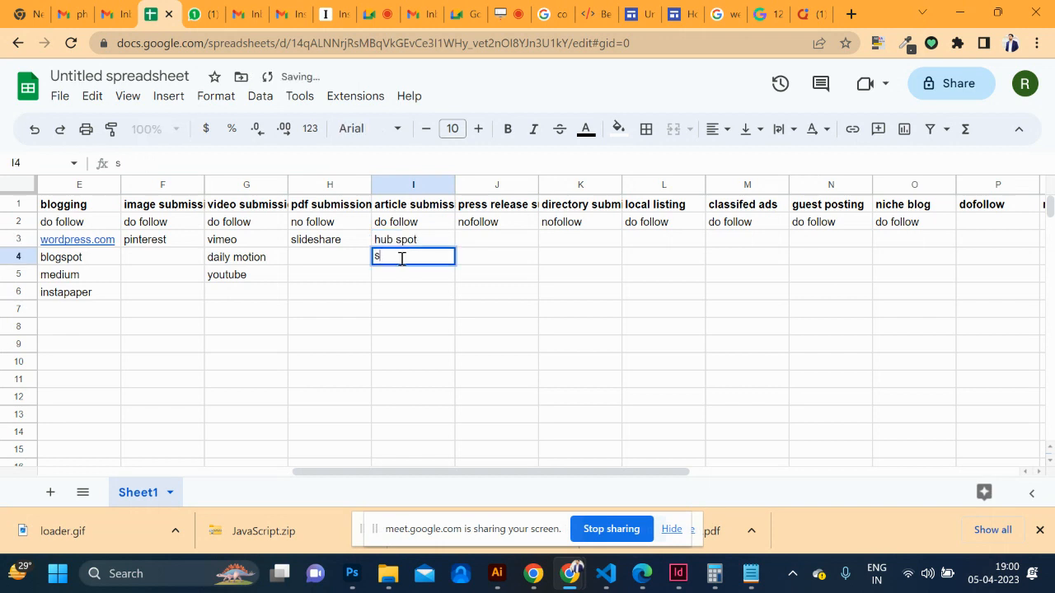
pyautogui.write('lashdot')
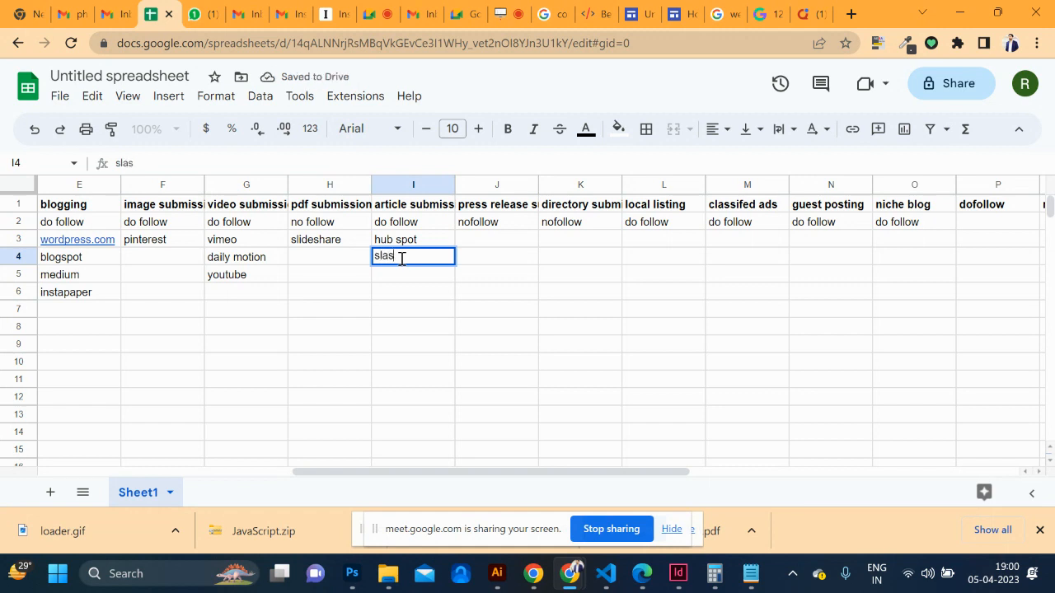
pyautogui.click(493, 243)
# Change the press release follow tag in J2 to 'dofollow'
pyautogui.hscroll(2, 492, 248)
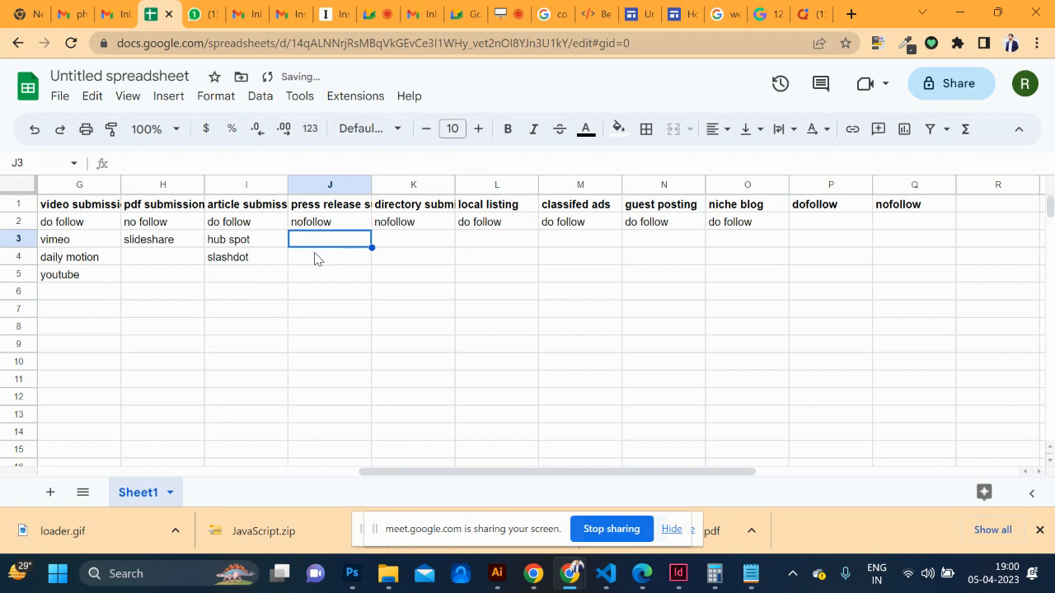
pyautogui.click(404, 241)
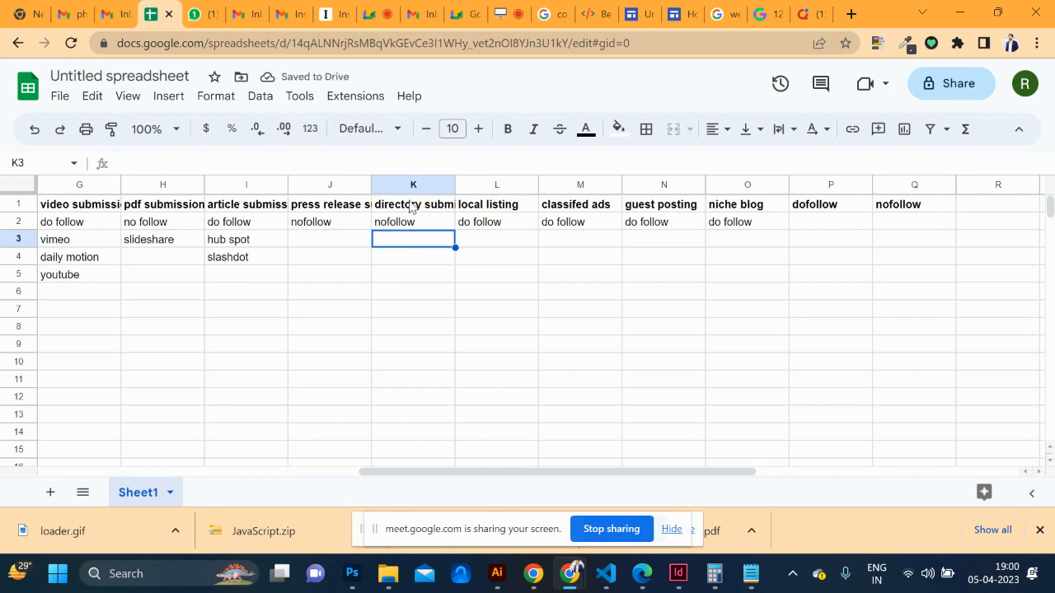
pyautogui.hscroll(-3, 423, 272)
pyautogui.hscroll(3, 424, 272)
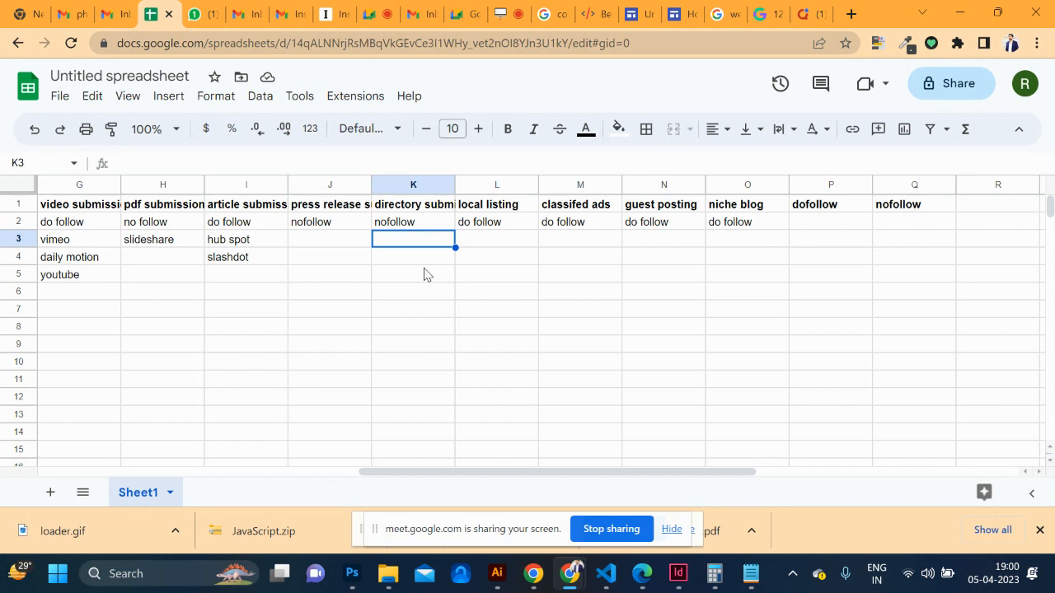
pyautogui.doubleClick(302, 221)
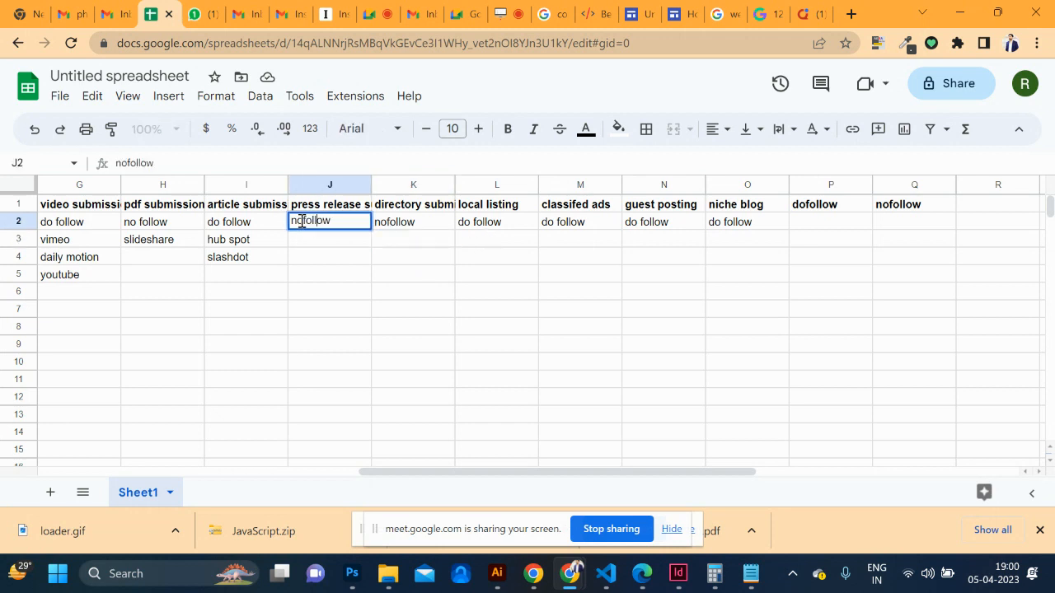
pyautogui.click(351, 292)
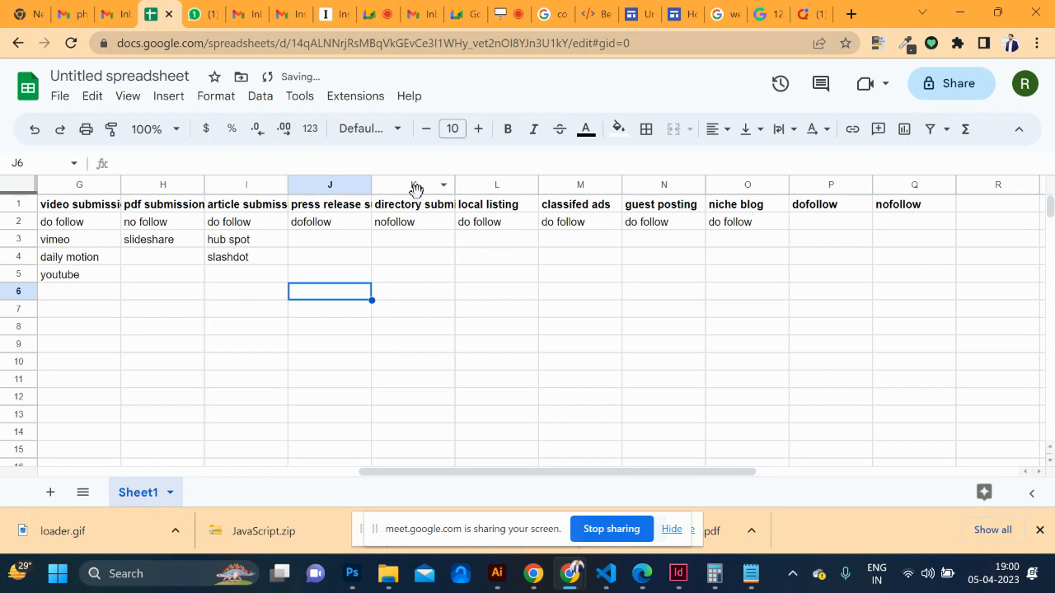
# List 'just dial' and 'india mart' in L3:L4 under local listing
pyautogui.hscroll(-6, 391, 268)
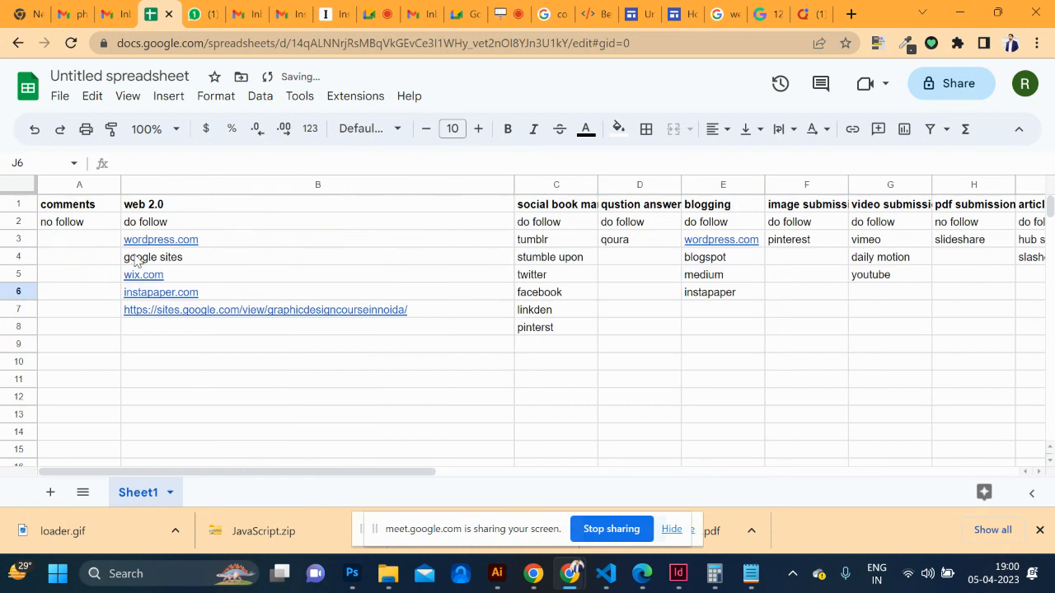
pyautogui.hscroll(1, 302, 342)
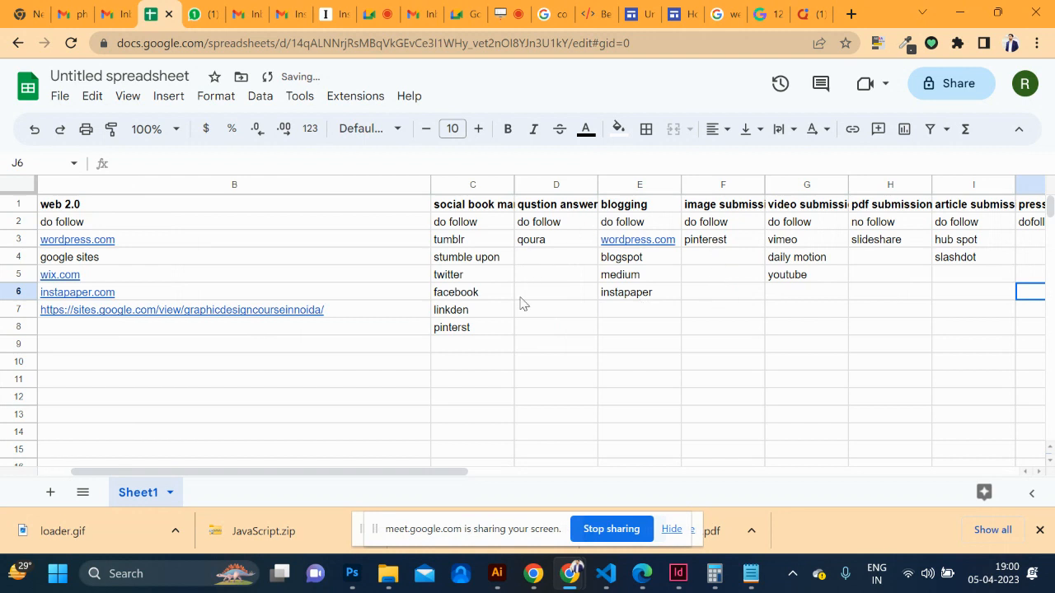
pyautogui.hscroll(5, 878, 314)
pyautogui.hscroll(1, 879, 315)
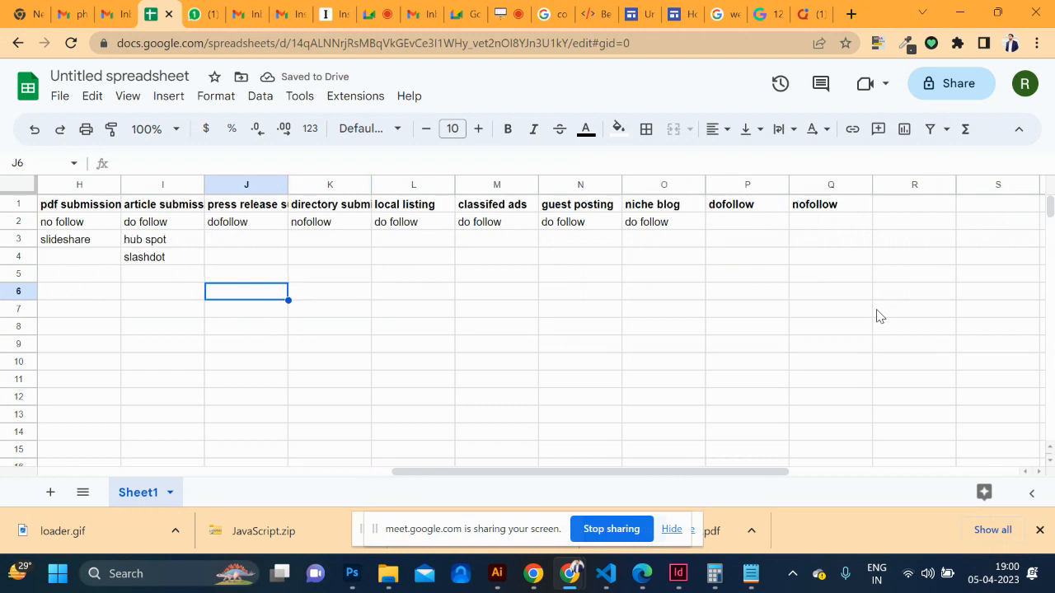
pyautogui.click(395, 233)
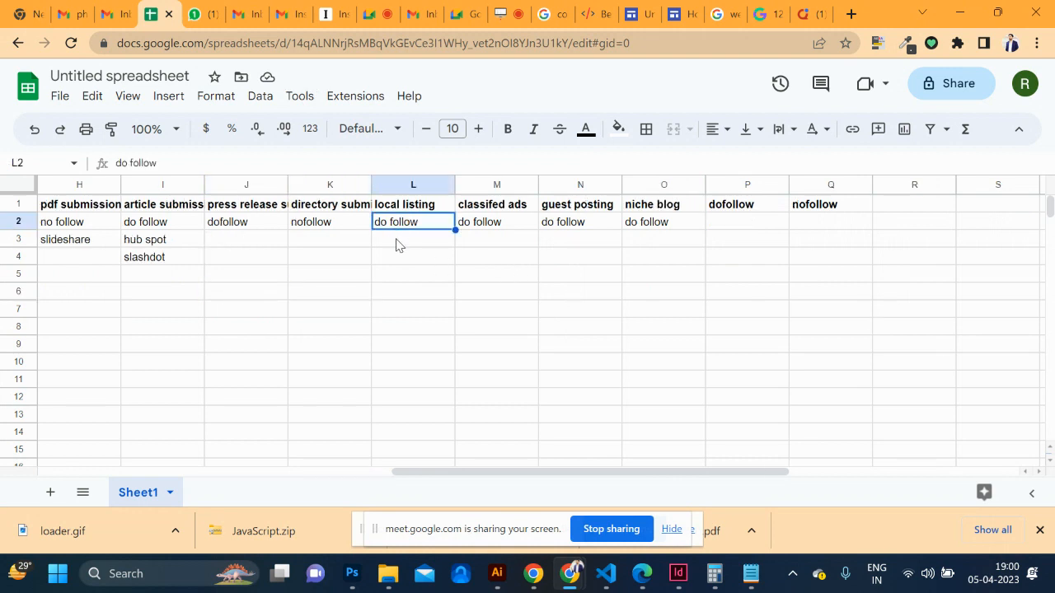
pyautogui.doubleClick(397, 239)
pyautogui.write('just')
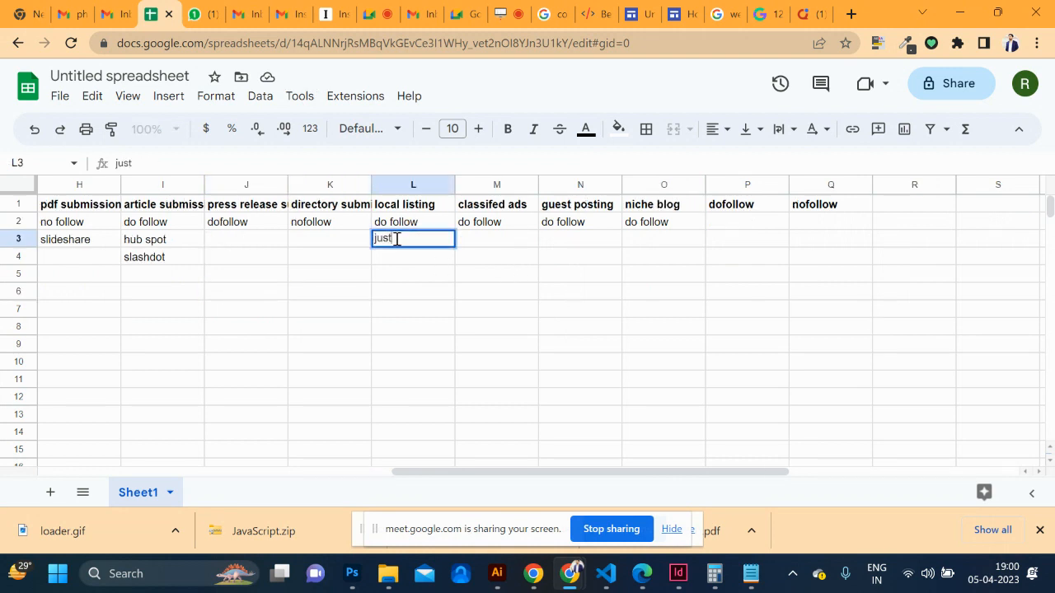
pyautogui.write(' dial')
pyautogui.doubleClick(392, 257)
pyautogui.write('india mart')
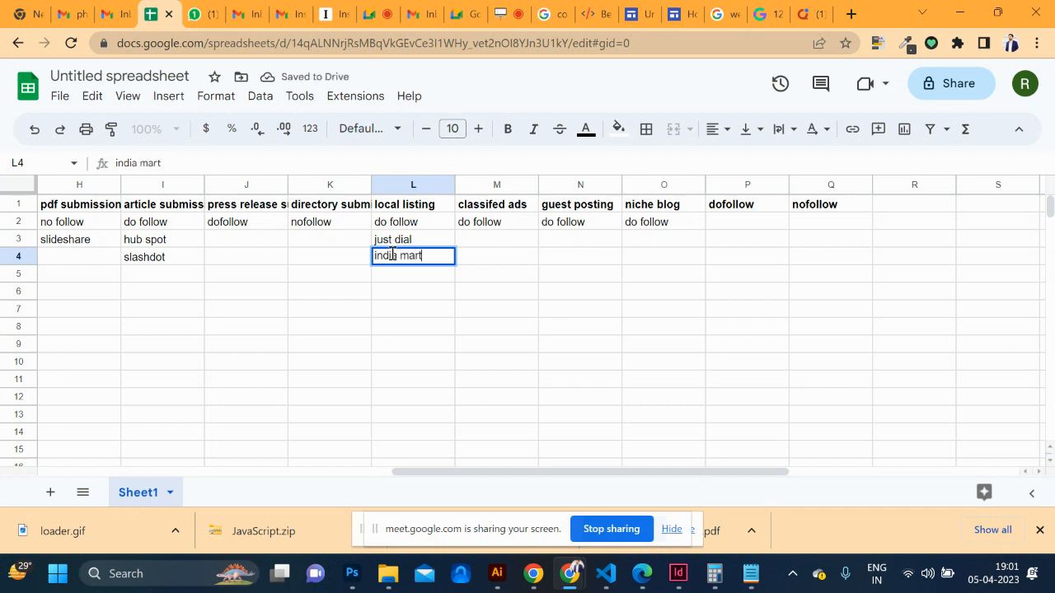
pyautogui.click(499, 239)
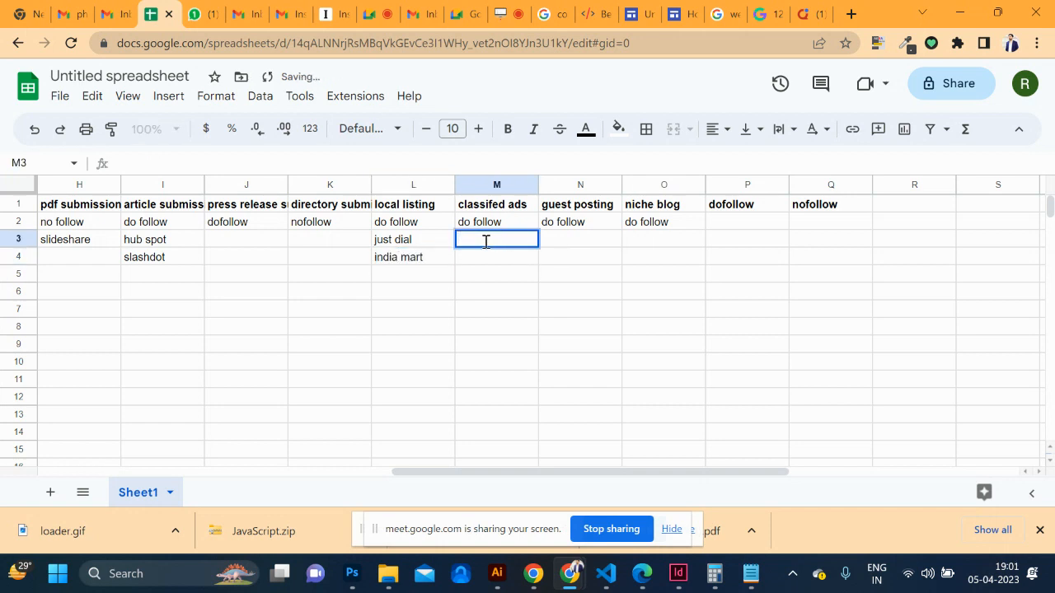
# List 'click india' and 'click.in' in M3:M4 under classified ads
pyautogui.write('clik')
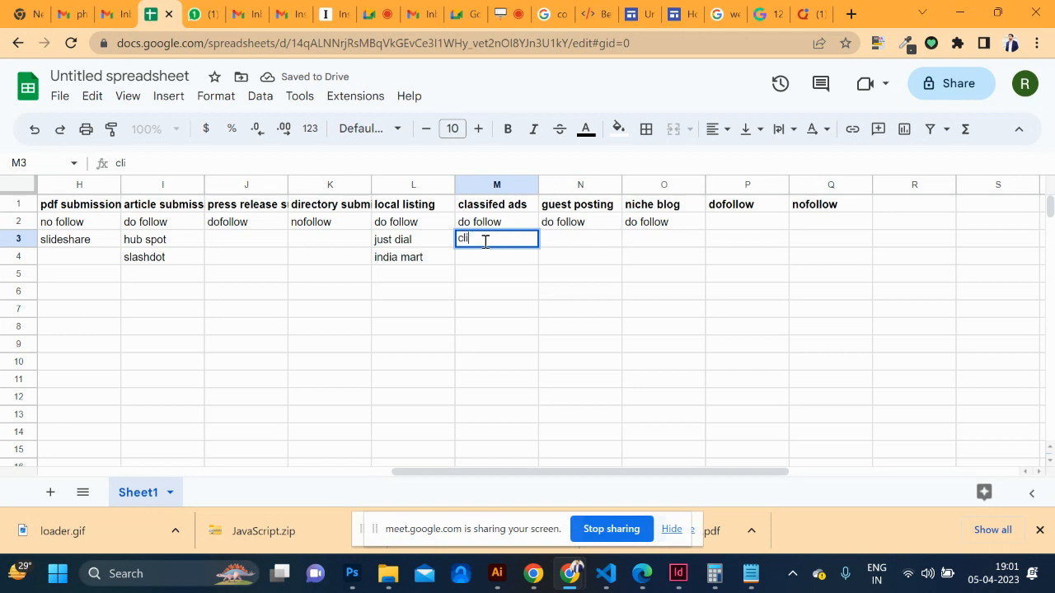
pyautogui.press('BackSpace')
pyautogui.write('ck india')
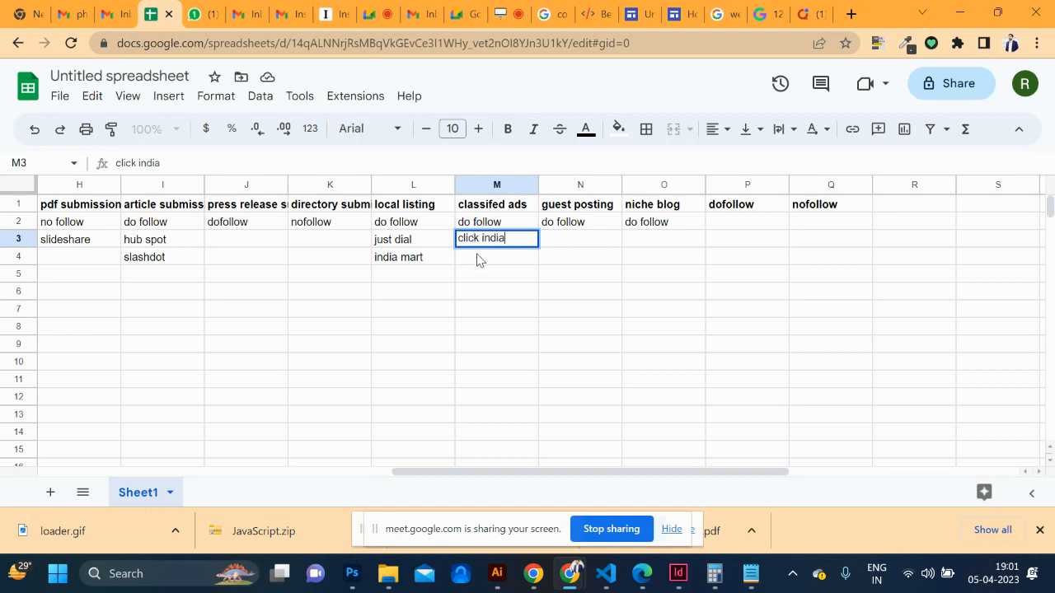
pyautogui.doubleClick(478, 256)
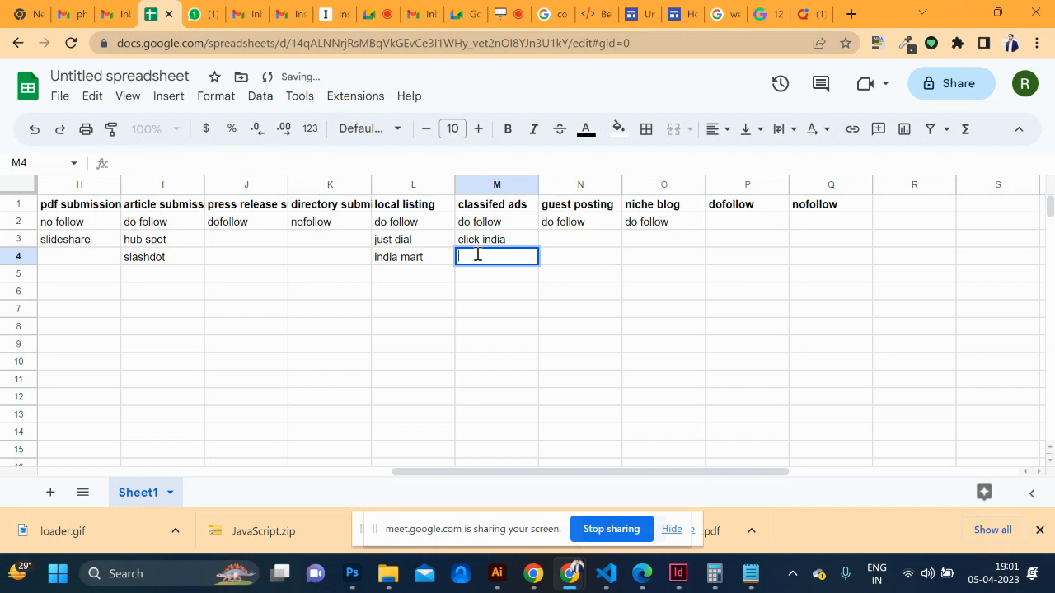
pyautogui.write('cli')
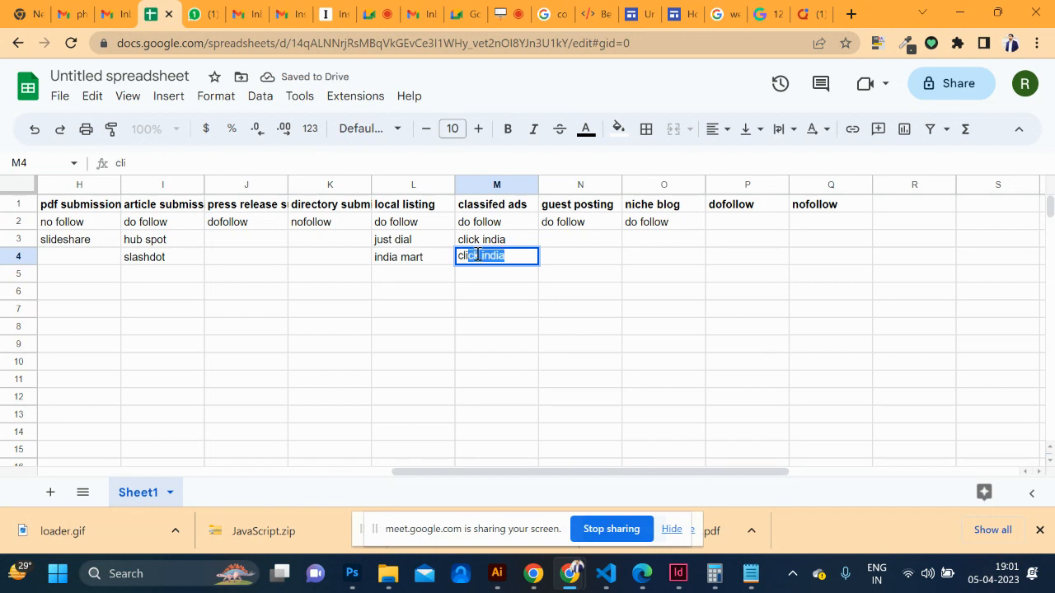
pyautogui.write('ck.in')
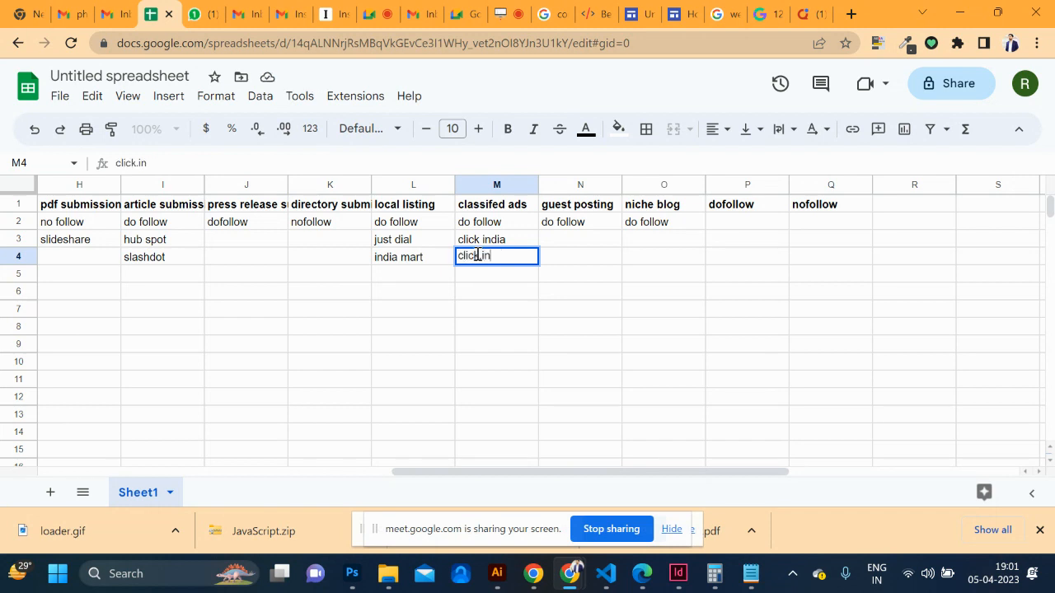
pyautogui.doubleClick(473, 274)
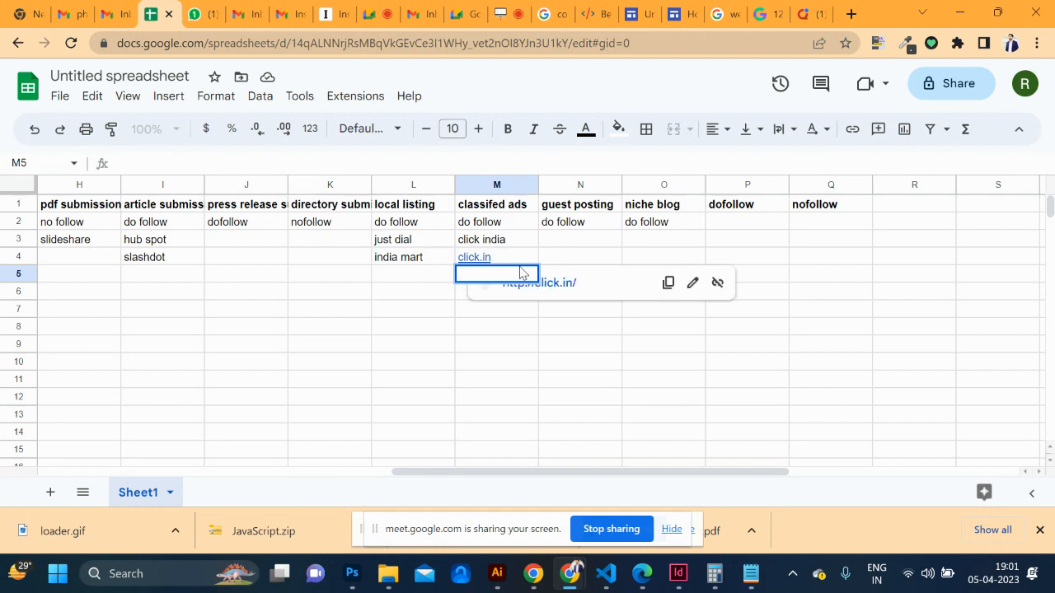
pyautogui.click(563, 245)
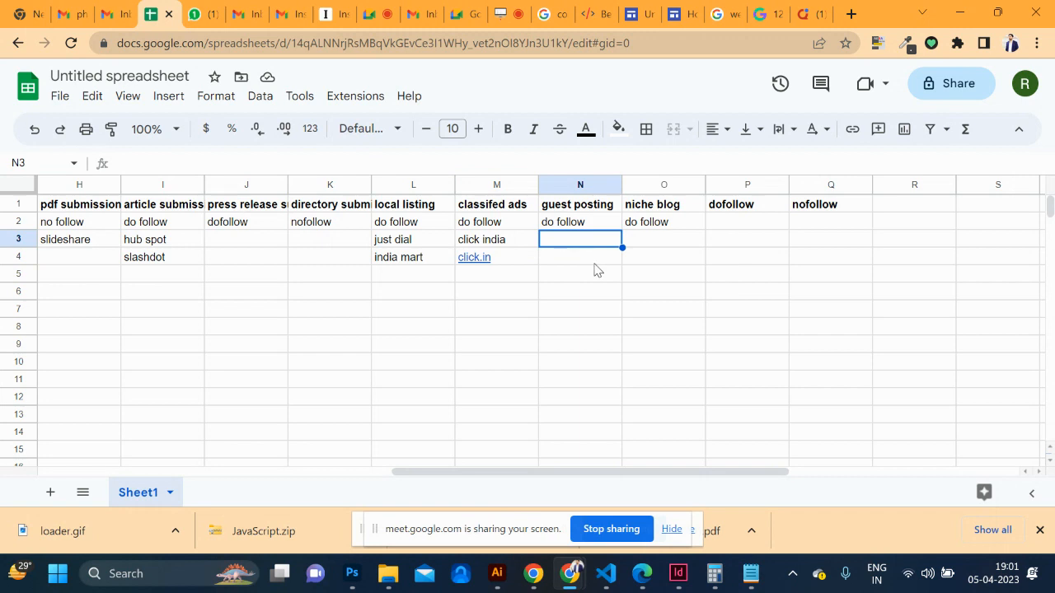
pyautogui.hscroll(-7, 596, 271)
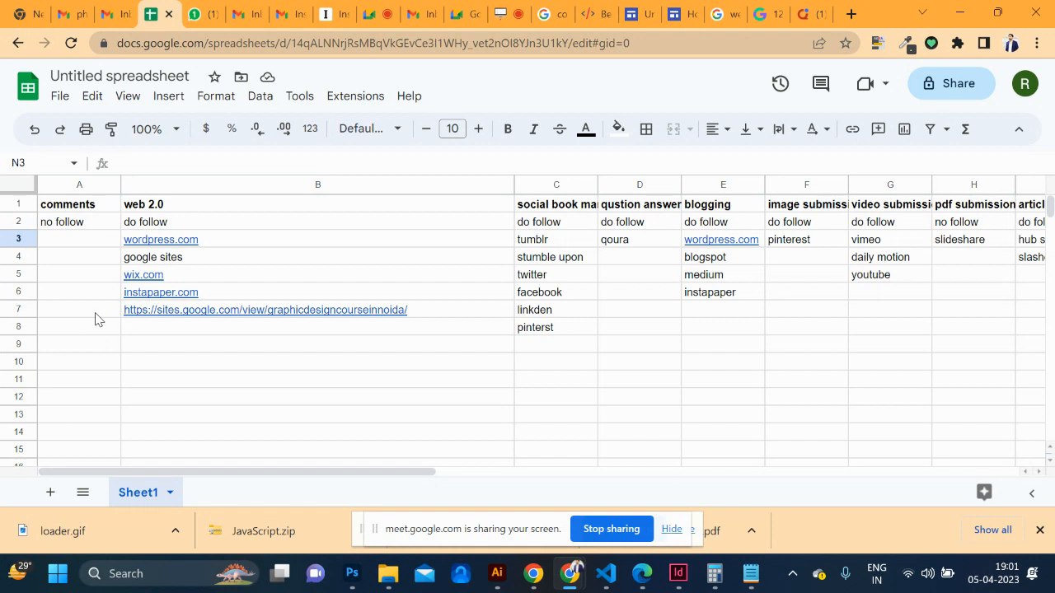
pyautogui.doubleClick(179, 325)
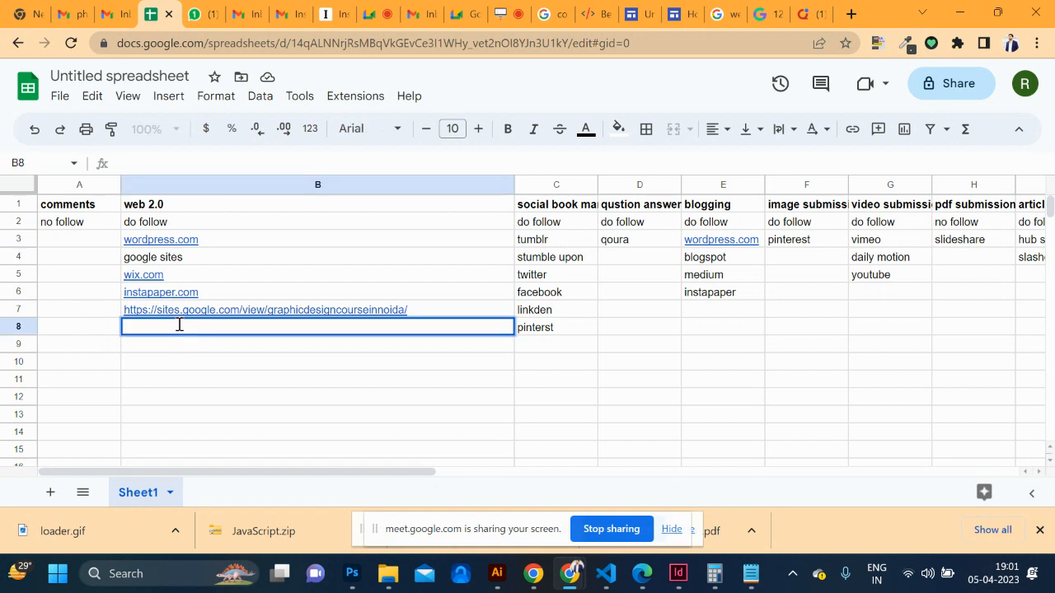
pyautogui.write('https')
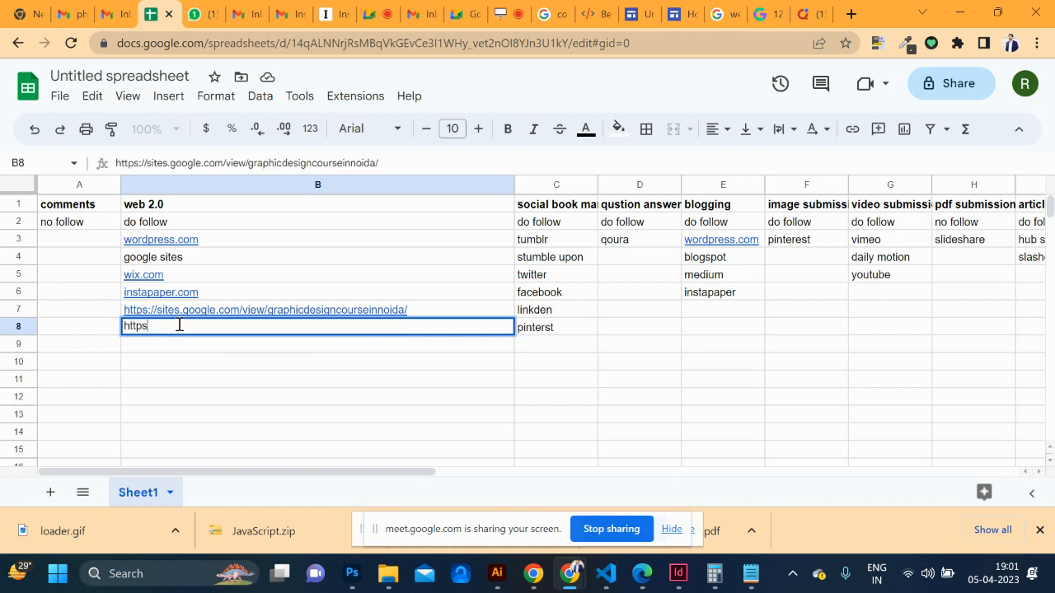
pyautogui.write(':?/')
pyautogui.press('BackSpace')
pyautogui.write('//')
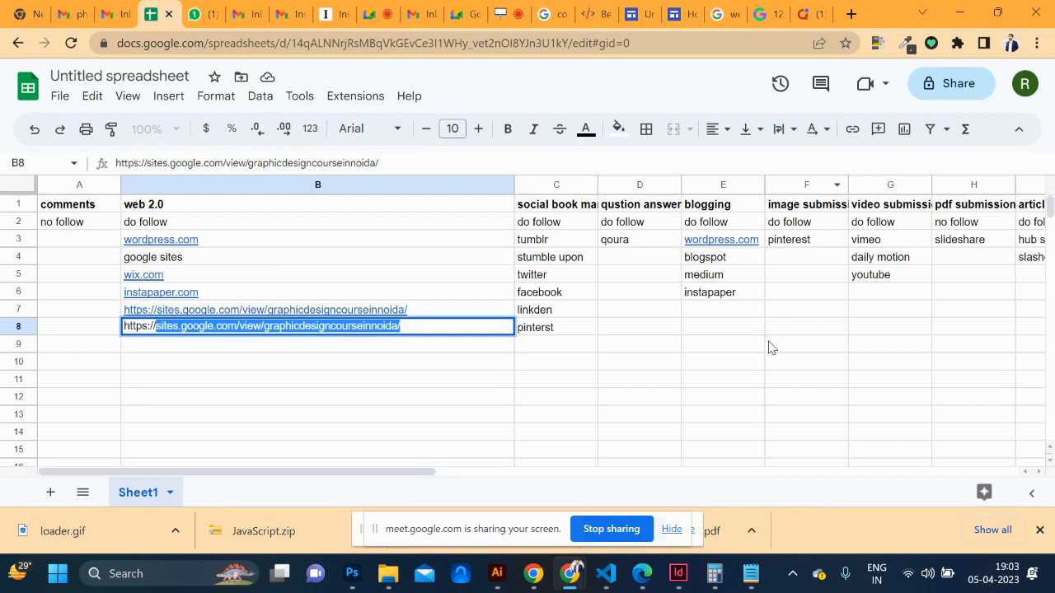
pyautogui.click(669, 346)
# Name the spreadsheet 'backlinks sites' from the Share dialog
pyautogui.hscroll(3, 669, 347)
pyautogui.hscroll(-3, 669, 347)
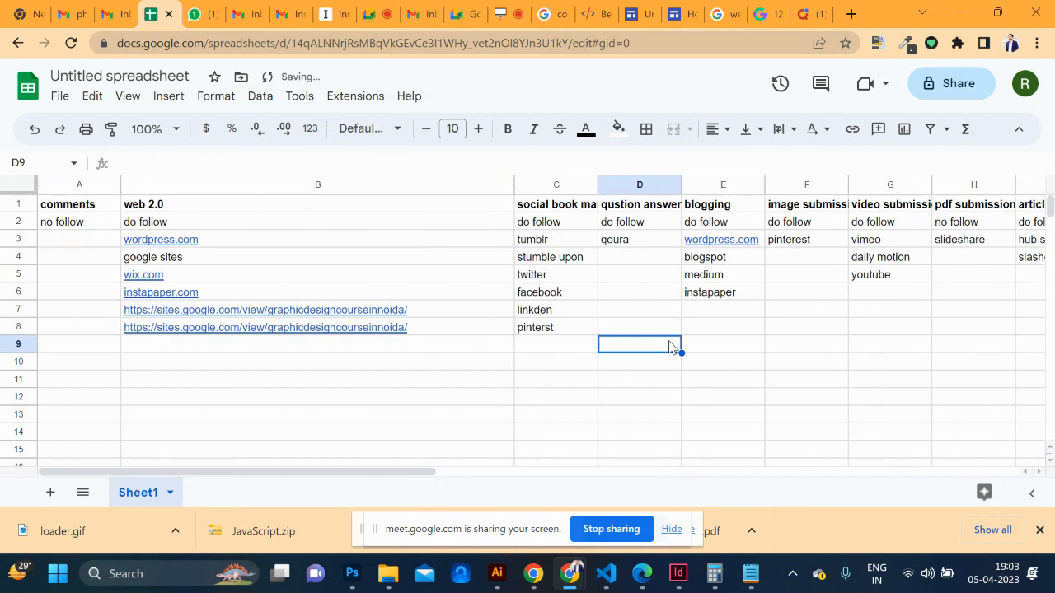
pyautogui.hscroll(5, 812, 295)
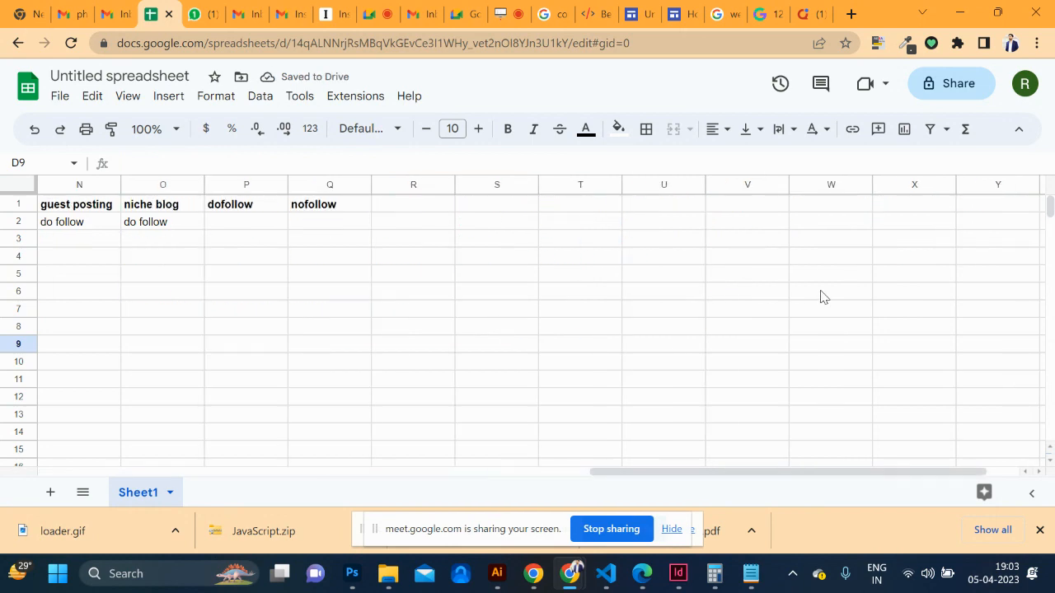
pyautogui.click(950, 86)
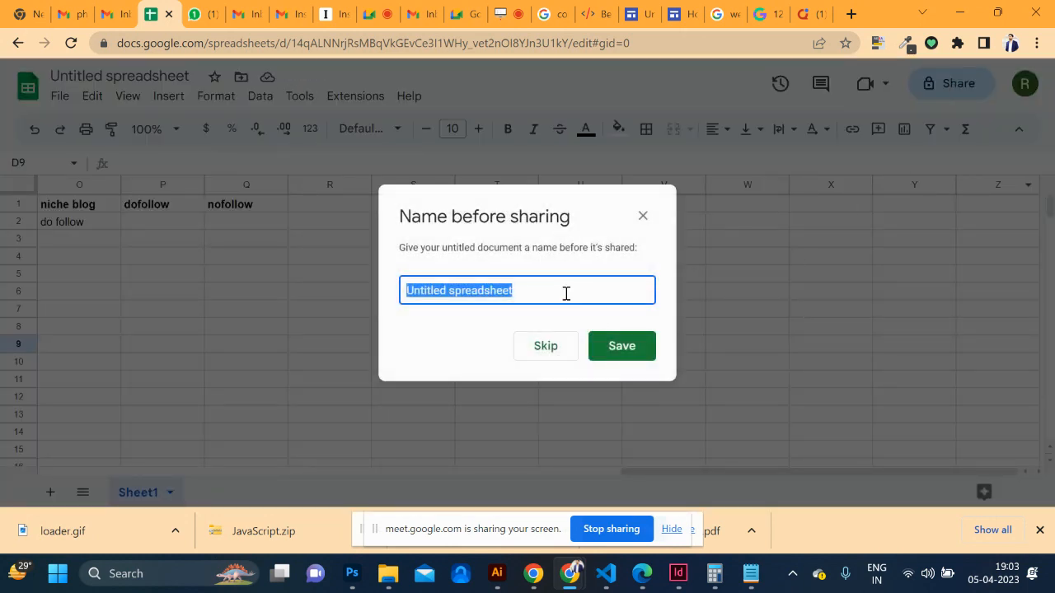
pyautogui.write('backlinks sites')
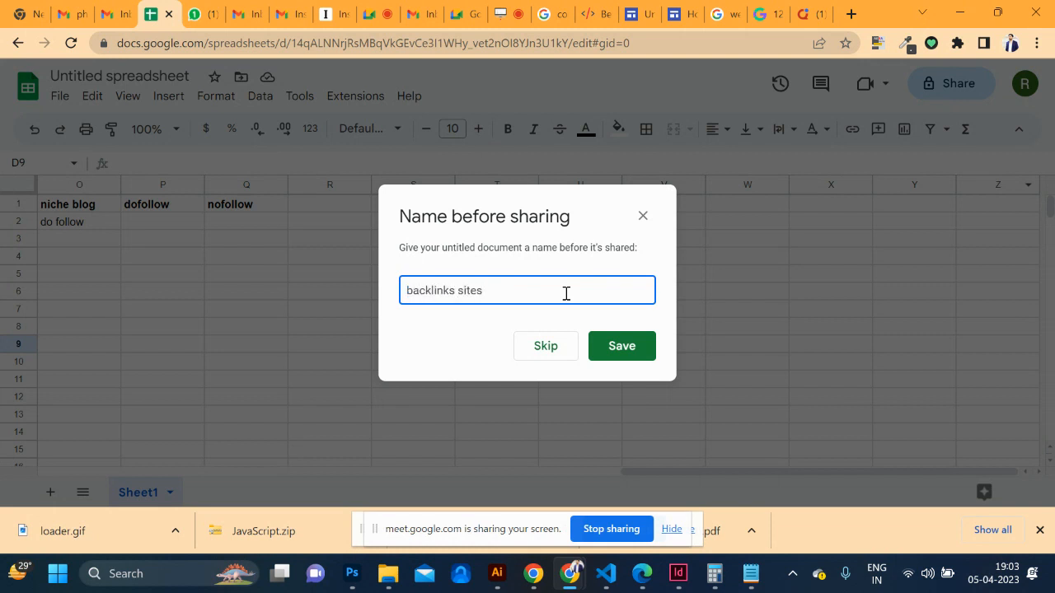
pyautogui.click(613, 343)
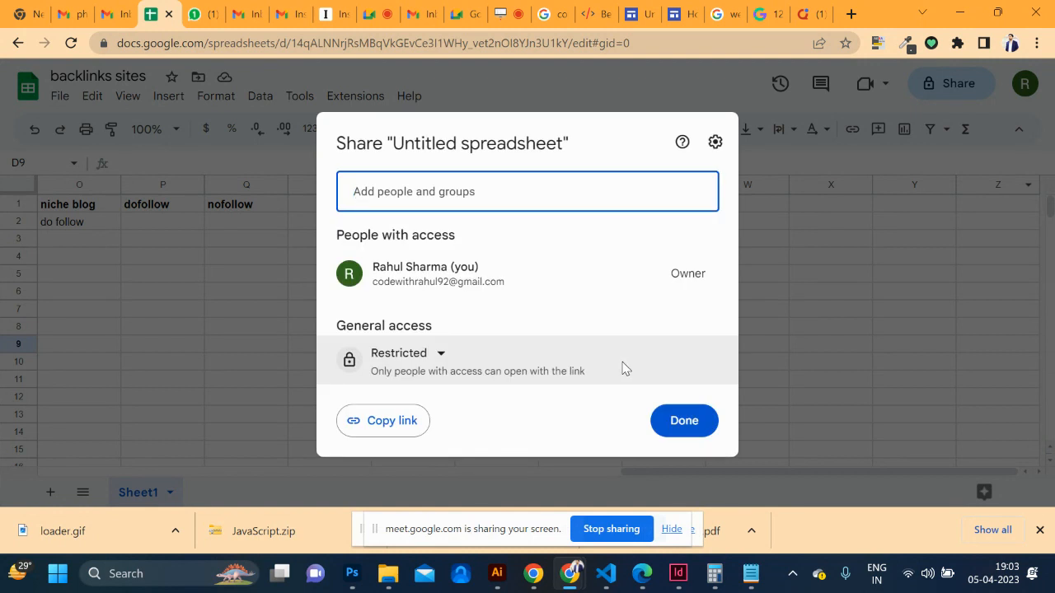
pyautogui.click(677, 422)
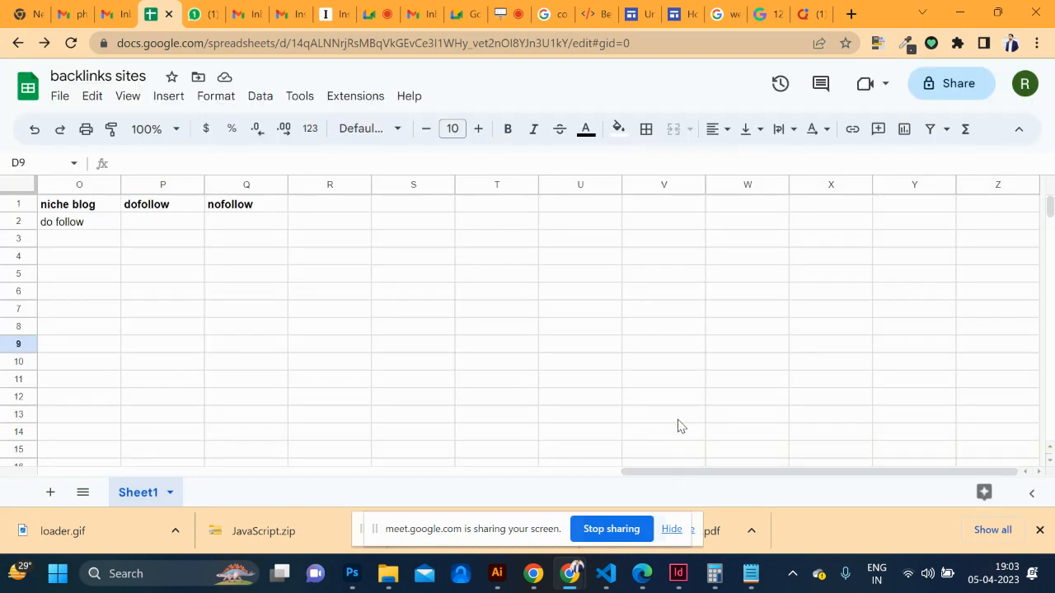
# Copy the spreadsheet's sharing link and switch to WhatsApp Web
pyautogui.click(947, 85)
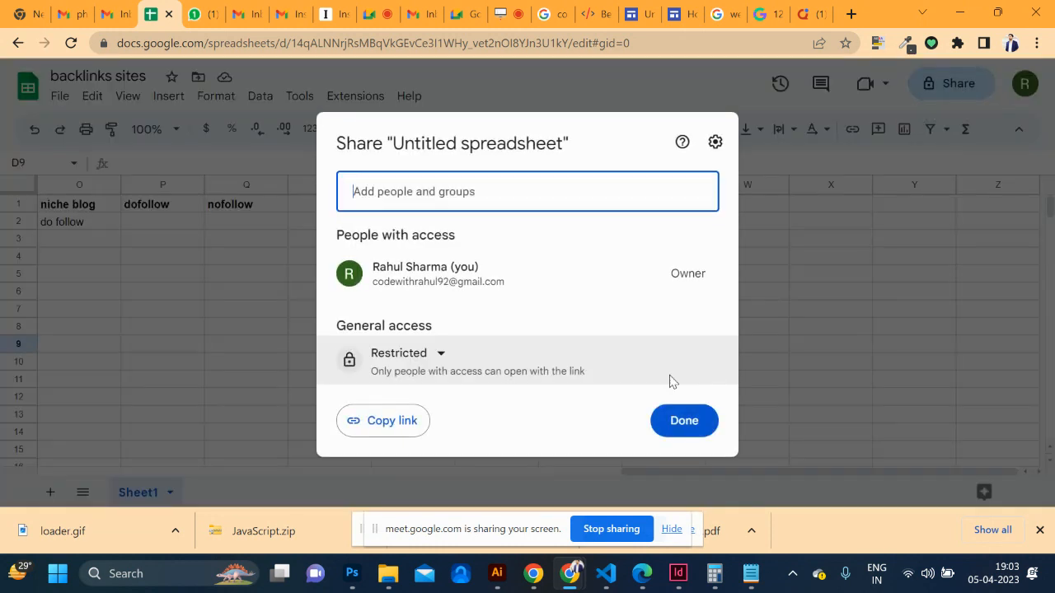
pyautogui.click(424, 426)
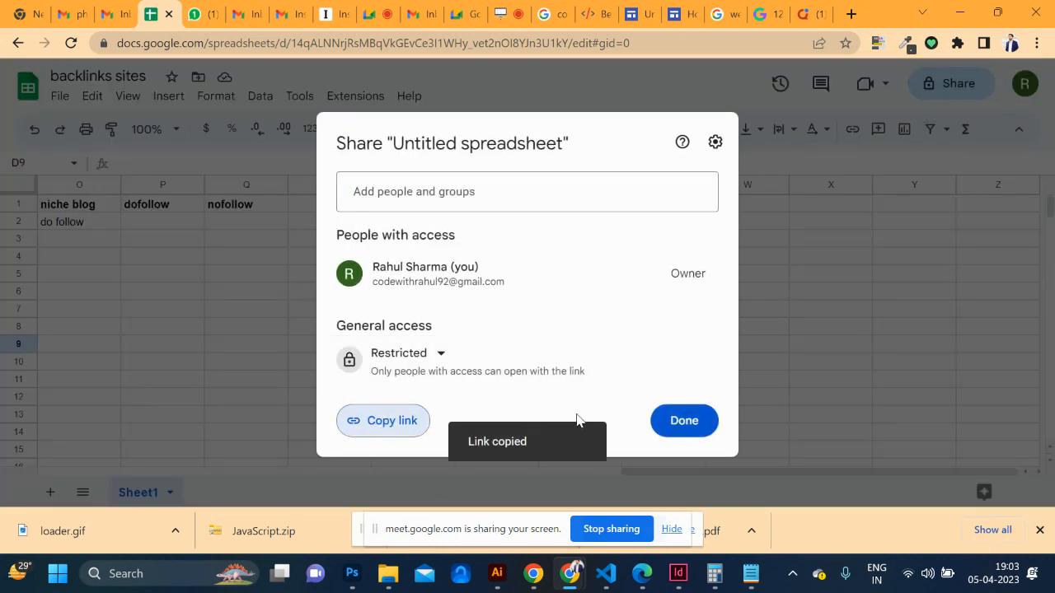
pyautogui.click(200, 15)
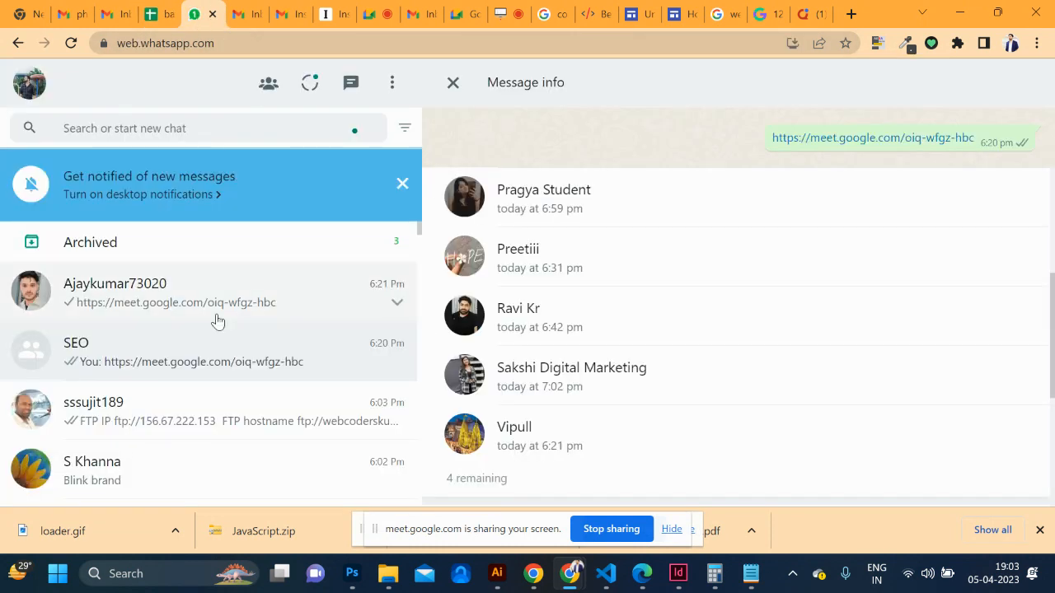
# Paste and send the spreadsheet link in the SEO group chat, then open the sent link
pyautogui.click(453, 84)
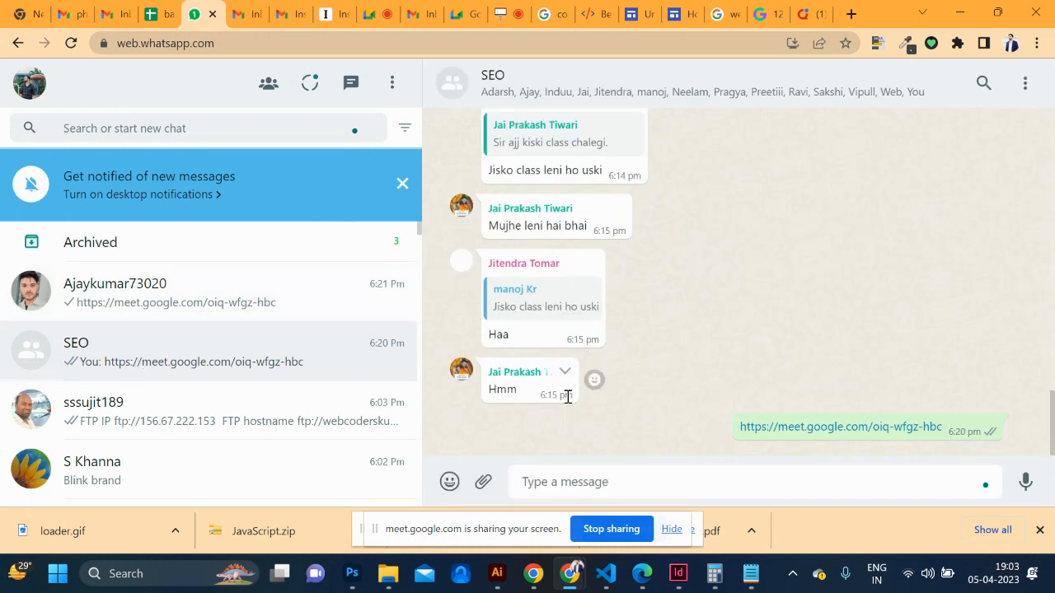
pyautogui.hotkey('ctrl', 'v')
pyautogui.press('Return')
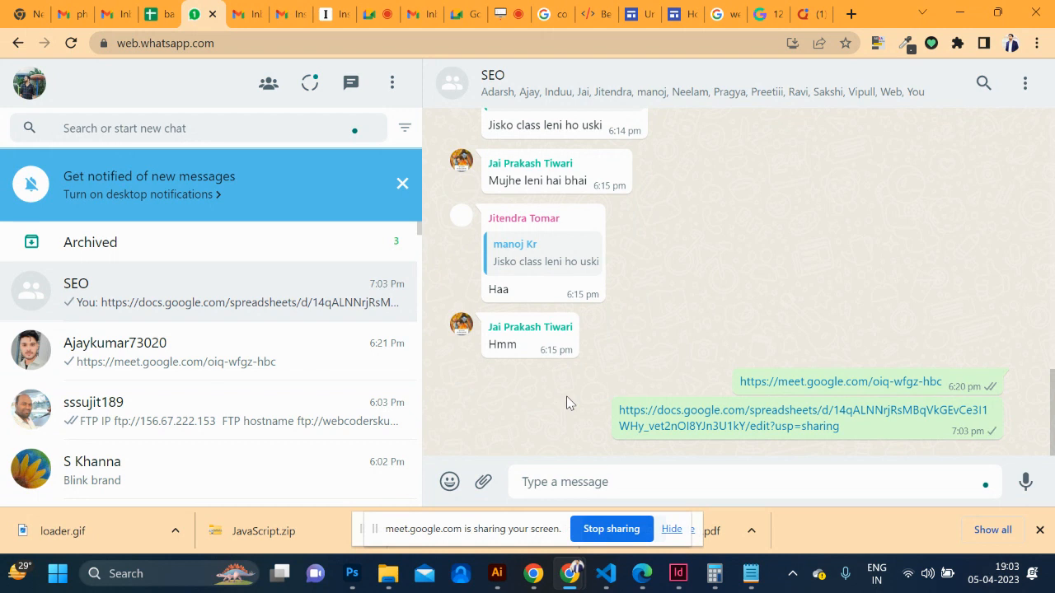
pyautogui.click(740, 430)
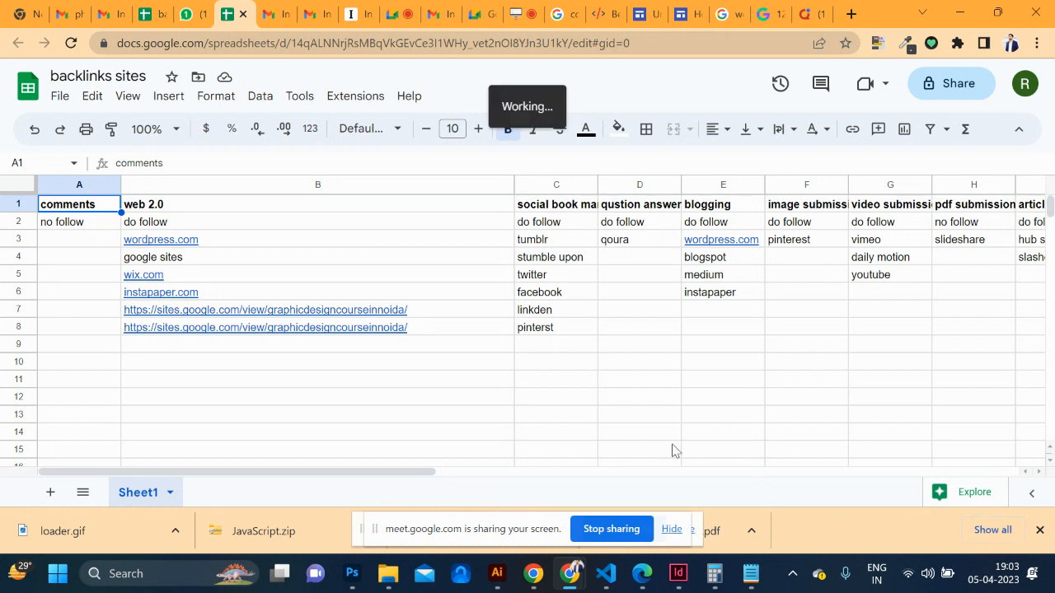
# Review the web 2.0, social bookmarking and question-answer headings and the empty cells below the data
pyautogui.click(208, 204)
pyautogui.click(567, 206)
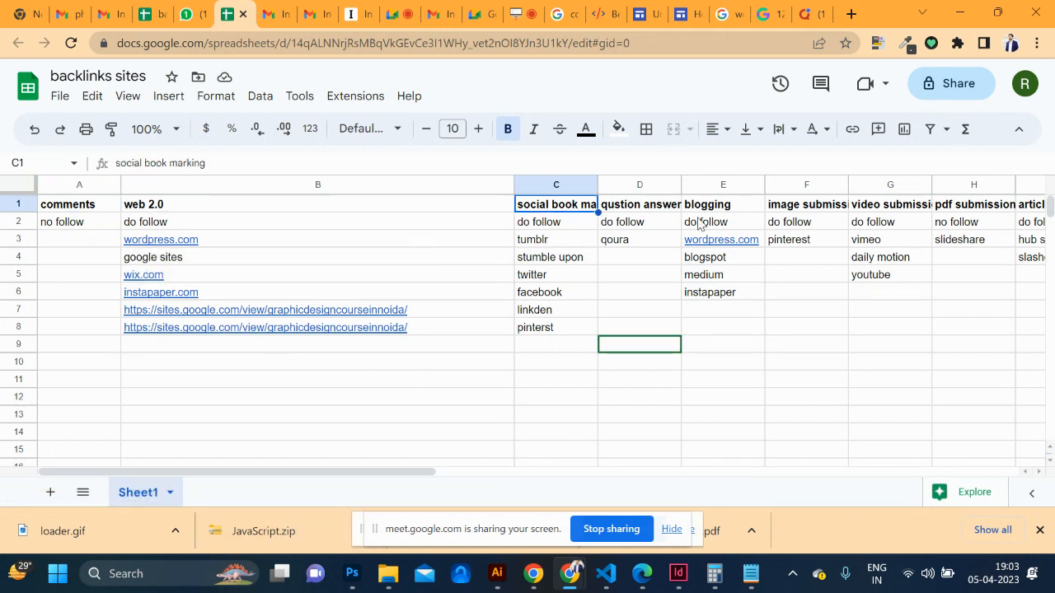
pyautogui.click(655, 206)
pyautogui.hscroll(1, 651, 206)
pyautogui.hscroll(2, 651, 206)
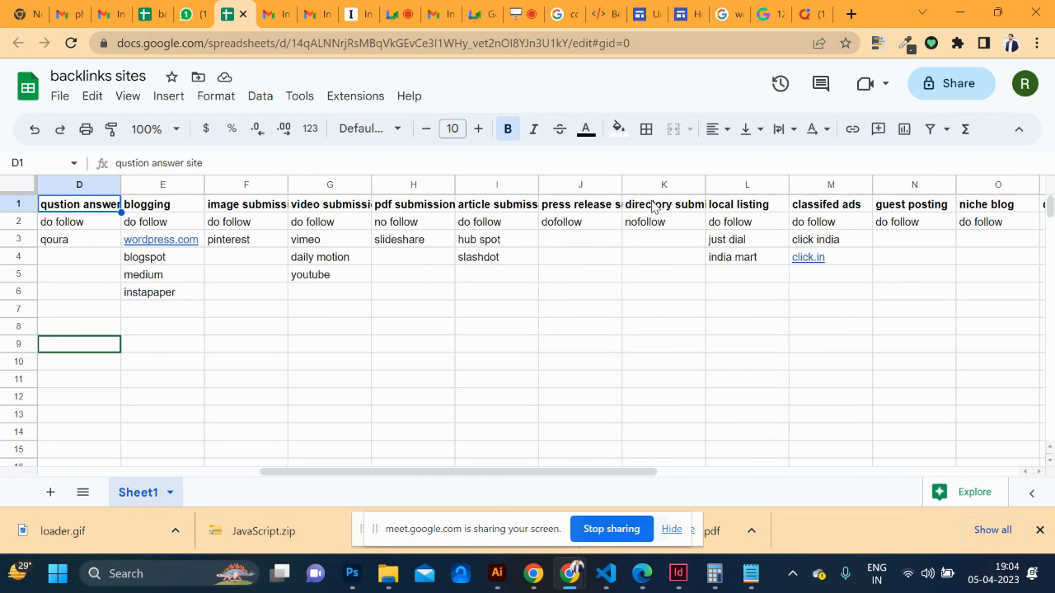
pyautogui.hscroll(-4, 363, 253)
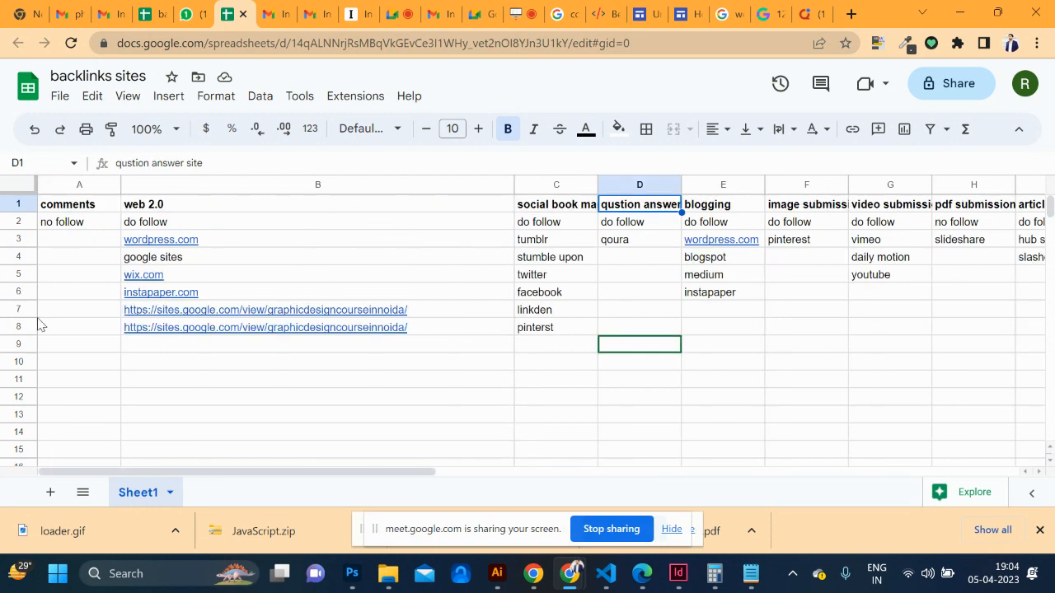
pyautogui.click(87, 352)
pyautogui.rightClick(50, 383)
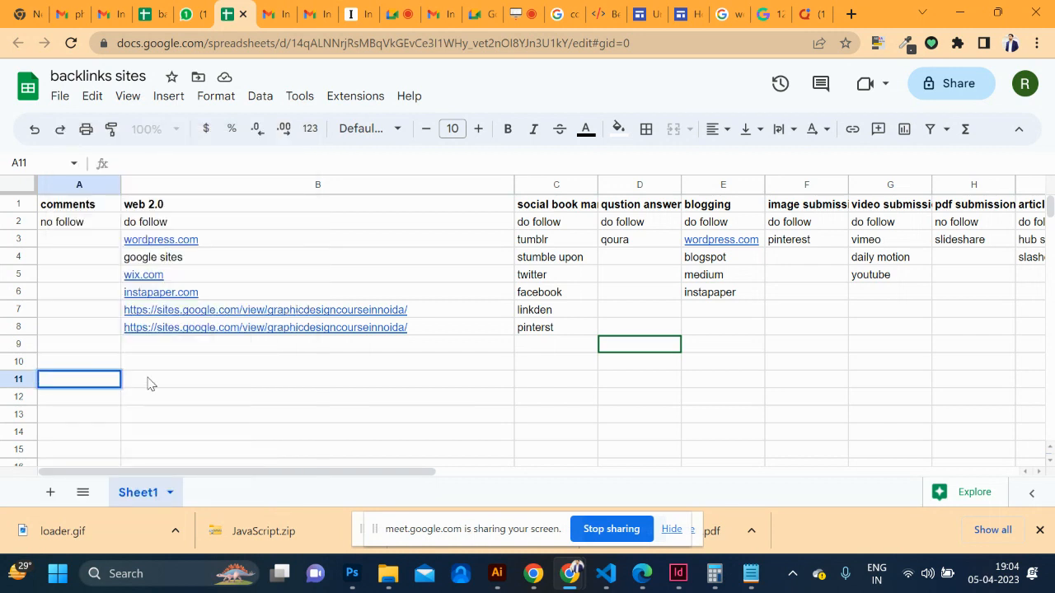
pyautogui.doubleClick(147, 378)
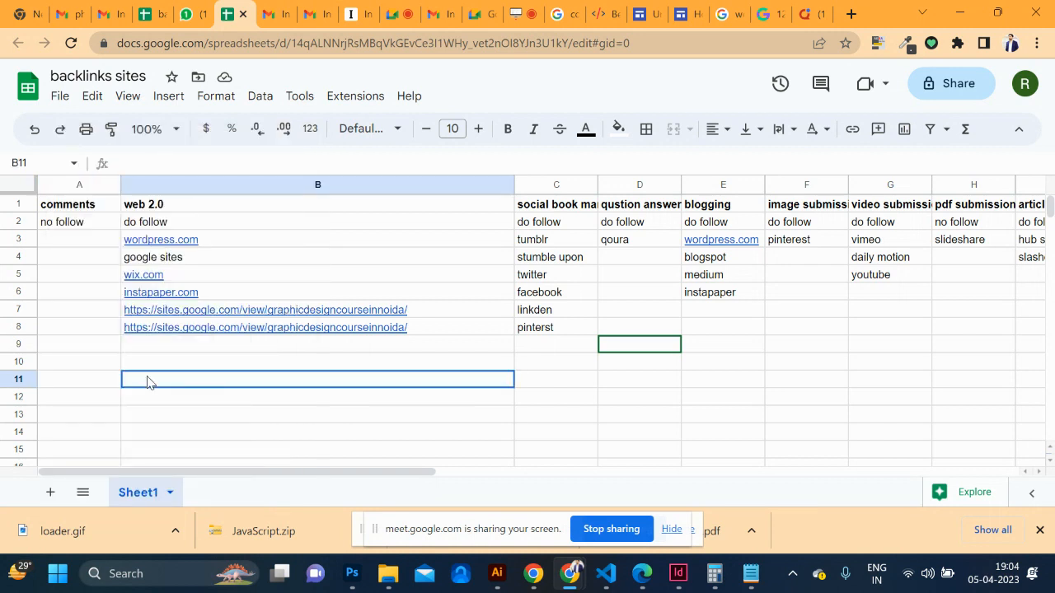
pyautogui.click(112, 458)
pyautogui.click(50, 492)
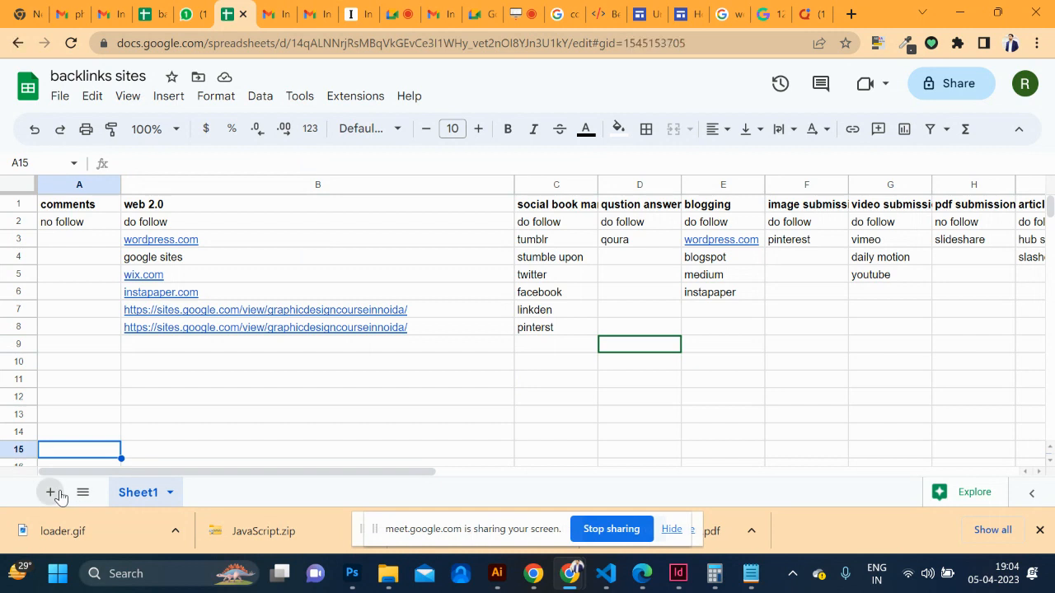
pyautogui.write('https://graphicdesigncourn')
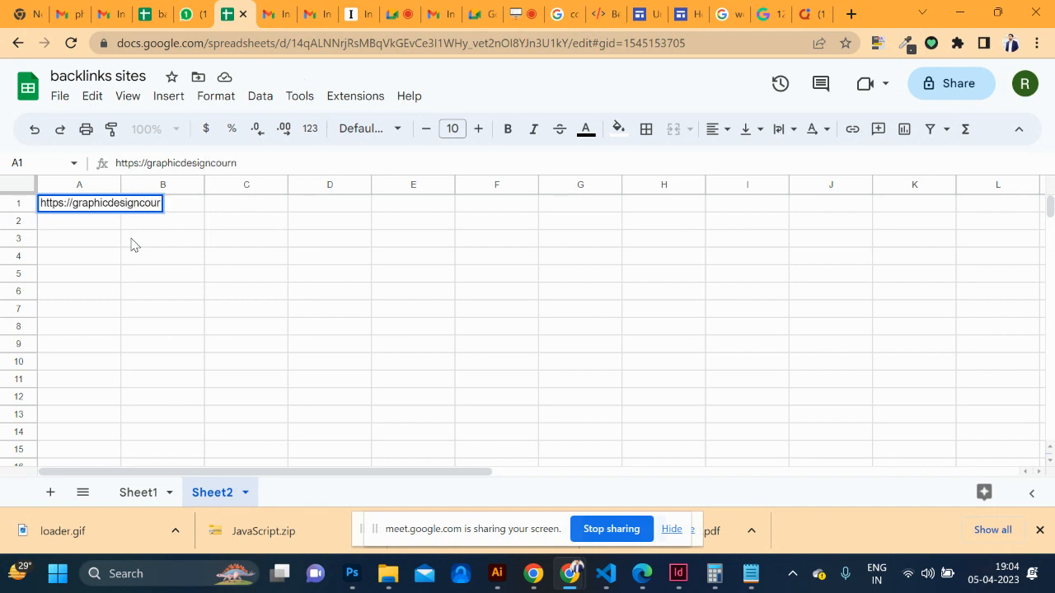
pyautogui.press('BackSpace')
pyautogui.write('senoida.com')
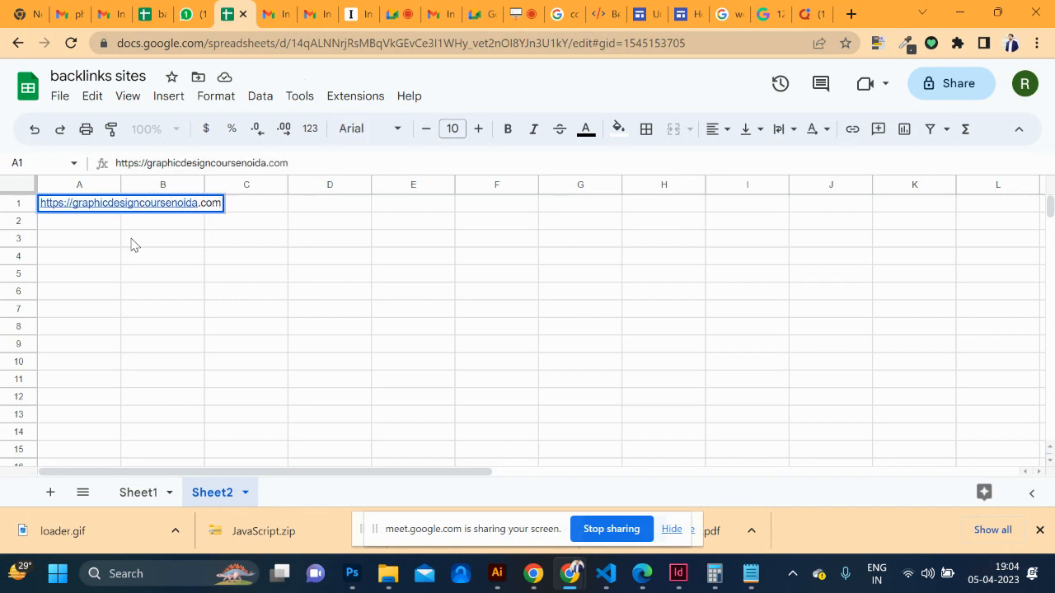
pyautogui.click(168, 256)
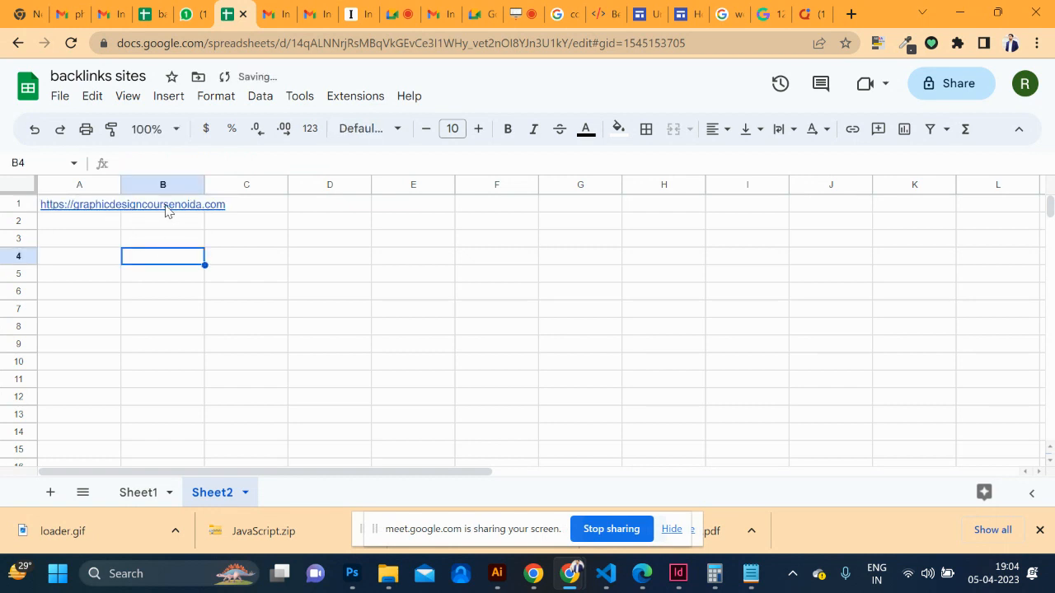
# Check the link in A1, then return to Sheet1
pyautogui.keyDown('ctrl'); pyautogui.click(165, 210); pyautogui.keyUp('ctrl')
pyautogui.click(61, 206)
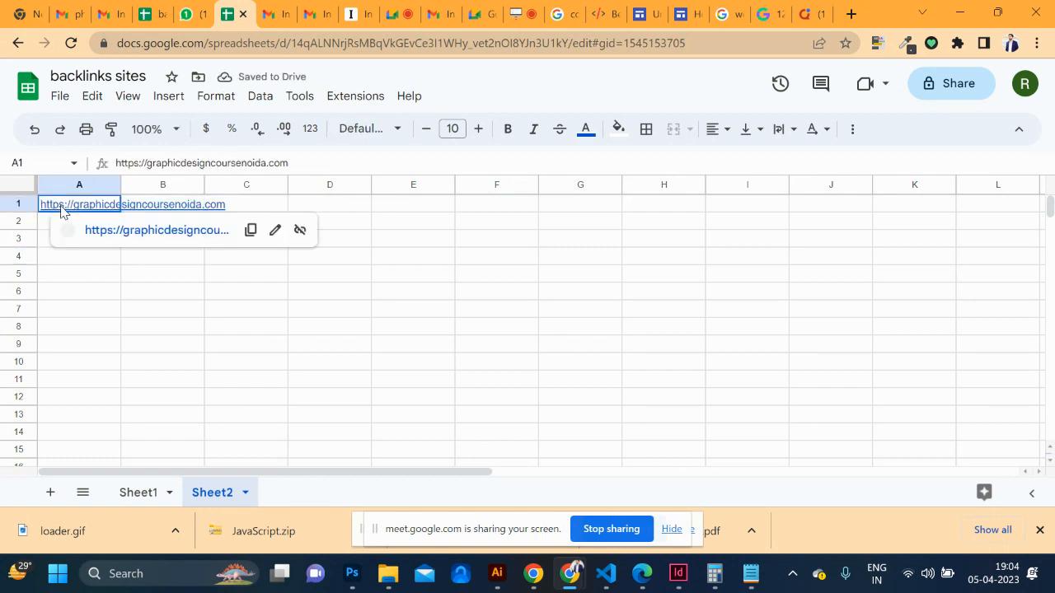
pyautogui.tripleClick(97, 205)
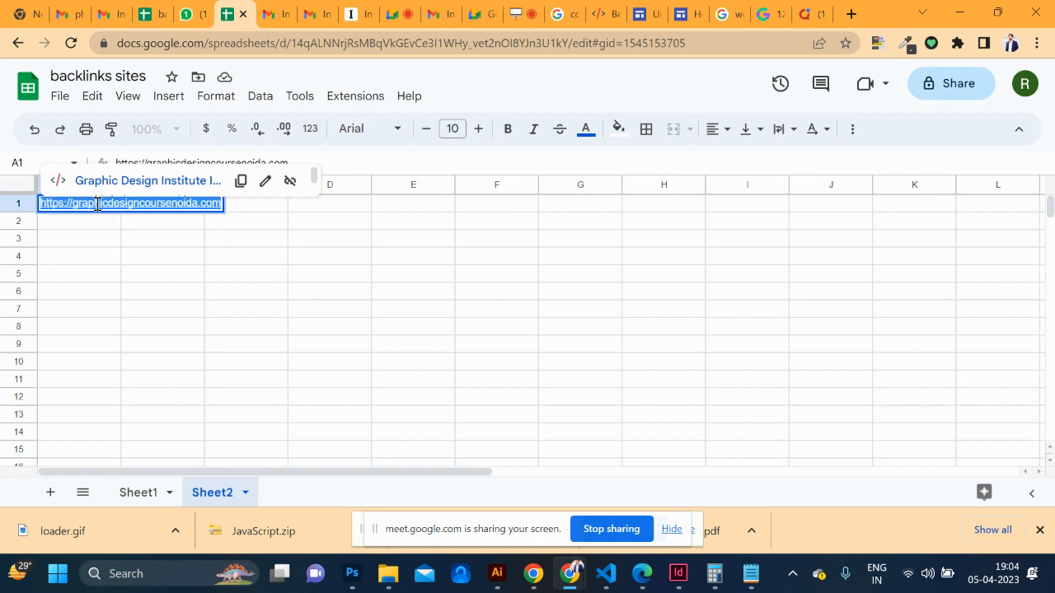
pyautogui.click(189, 284)
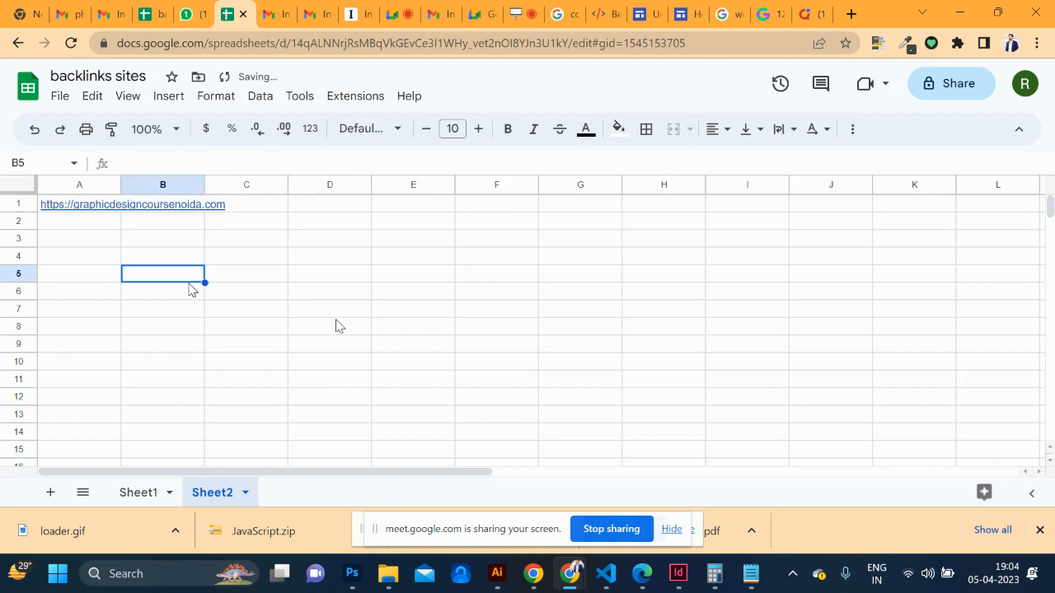
pyautogui.click(137, 492)
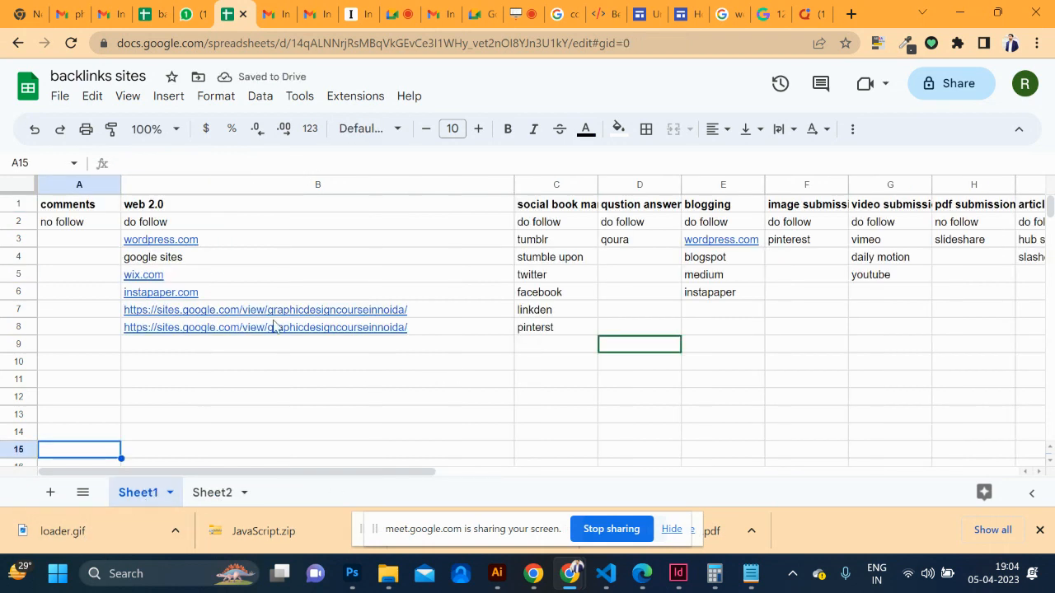
# Review the sharing settings, close the 'backlinks sites' spreadsheet, and switch to the ScreenApp recording page
pyautogui.scroll(-2, 202, 396)
pyautogui.scroll(2, 201, 414)
pyautogui.scroll(-1, 389, 373)
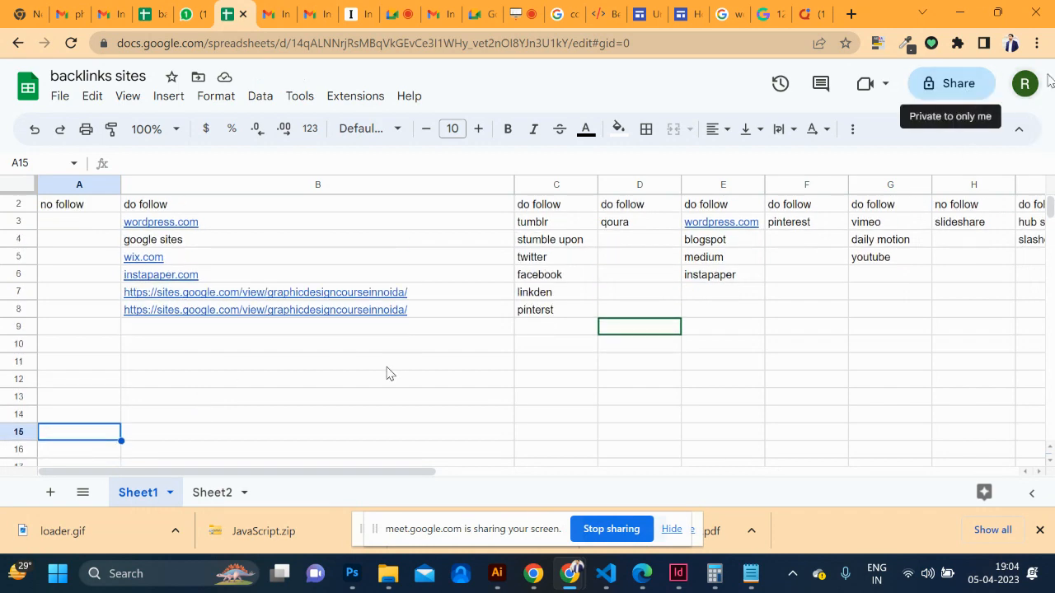
pyautogui.click(969, 83)
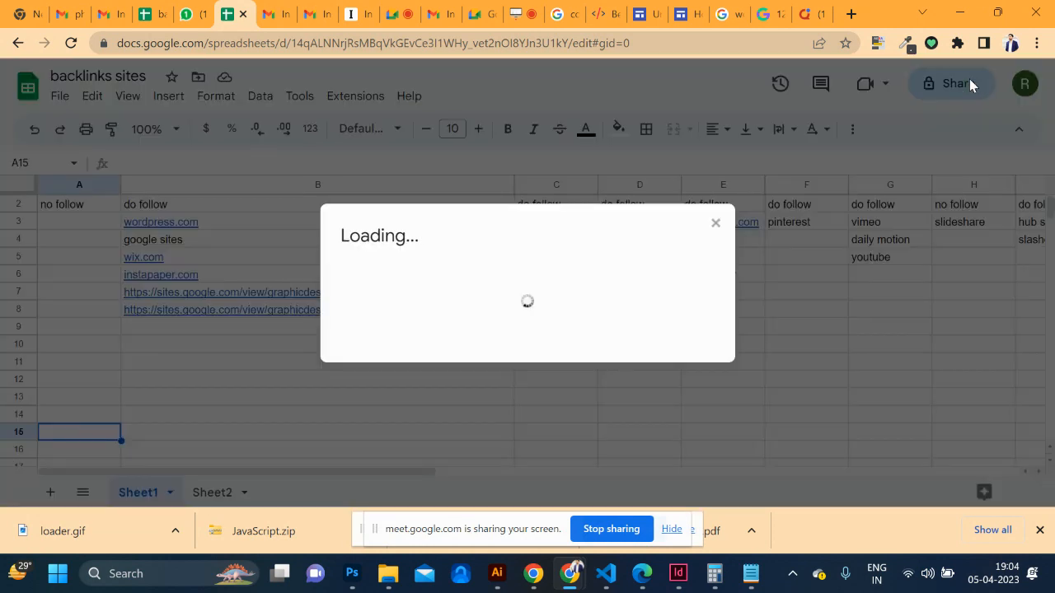
pyautogui.click(675, 424)
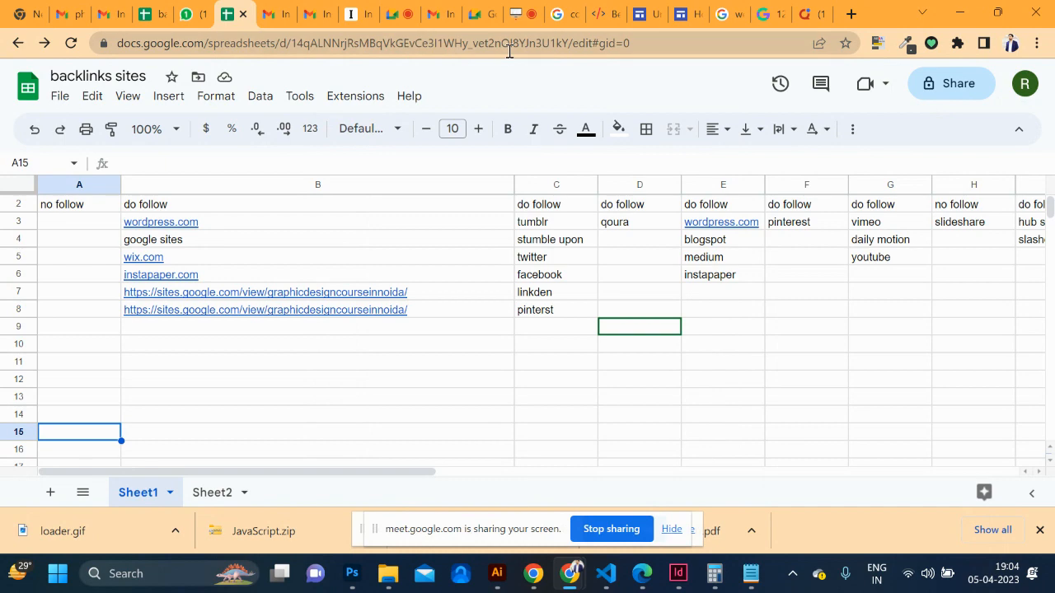
pyautogui.click(243, 14)
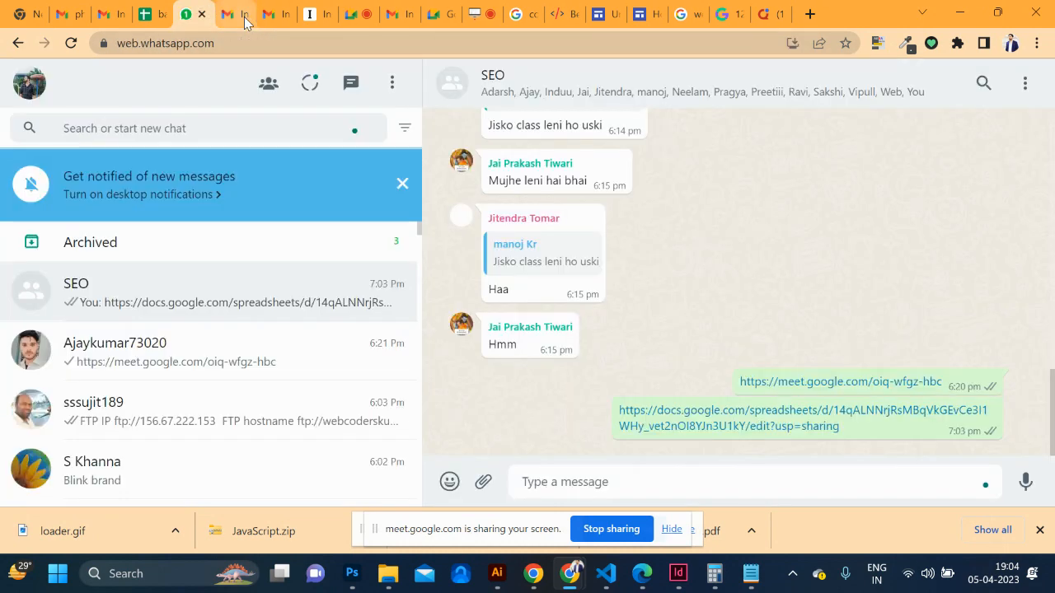
pyautogui.click(481, 16)
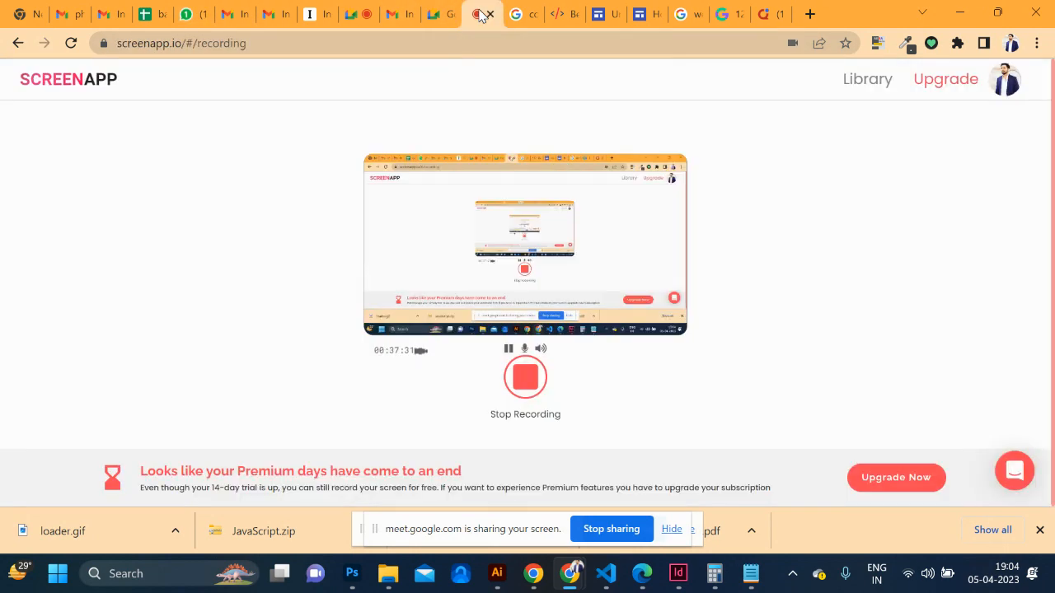